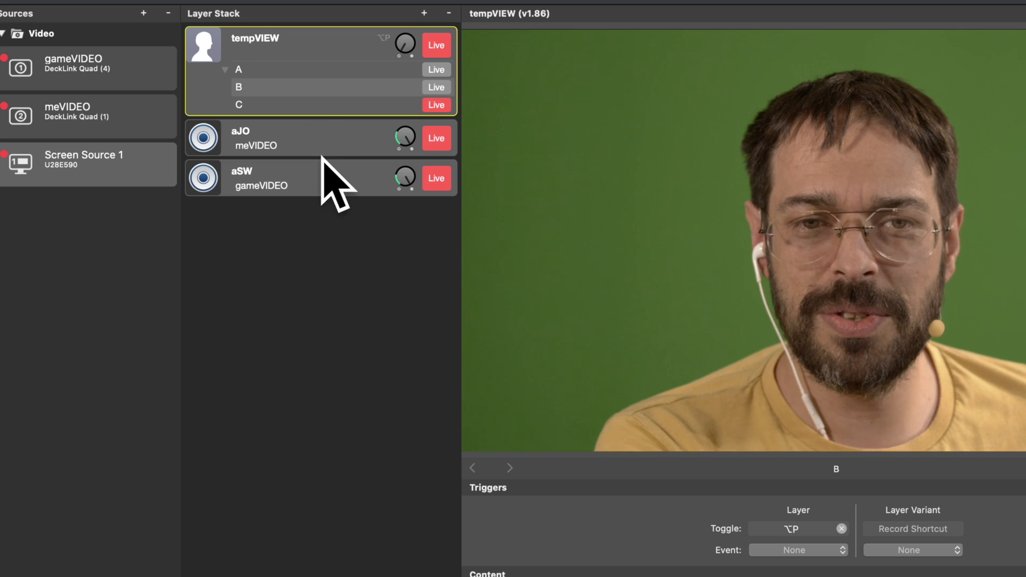
Take the aSW audio layer off live and add a PIP layer at the top of the layer stack
left_click(436, 179)
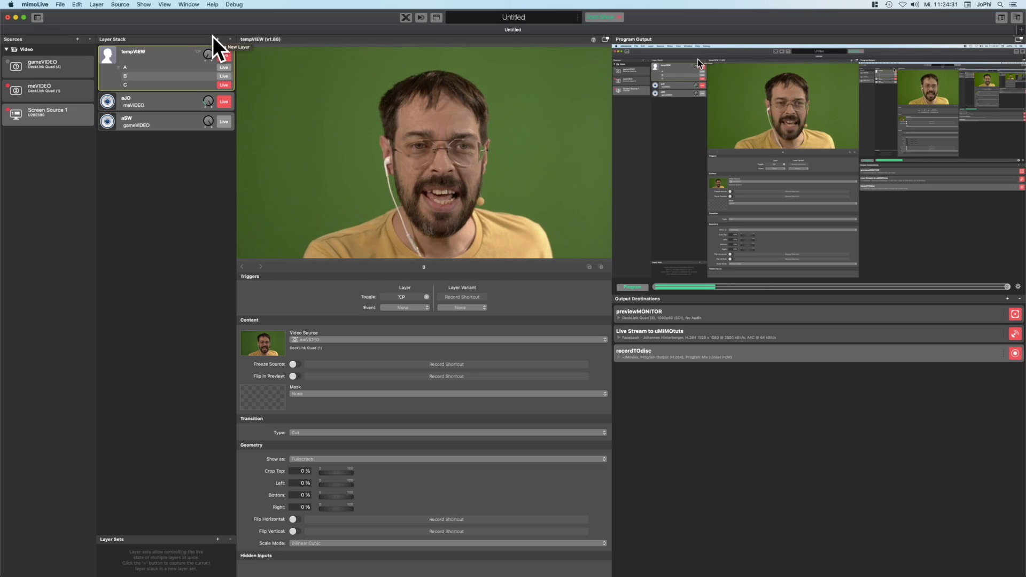
left_click(217, 38)
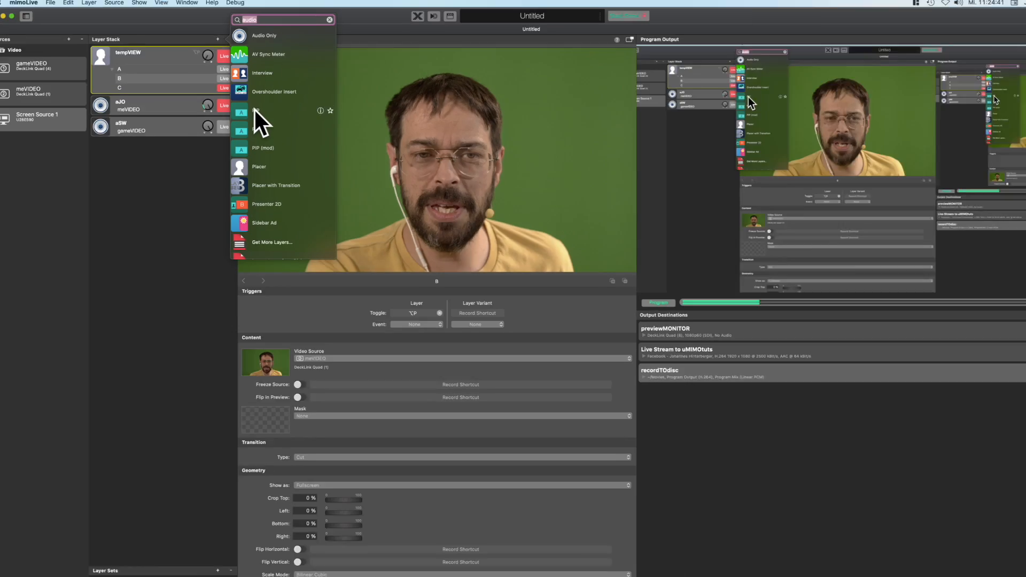
left_click_drag(255, 110, 146, 53)
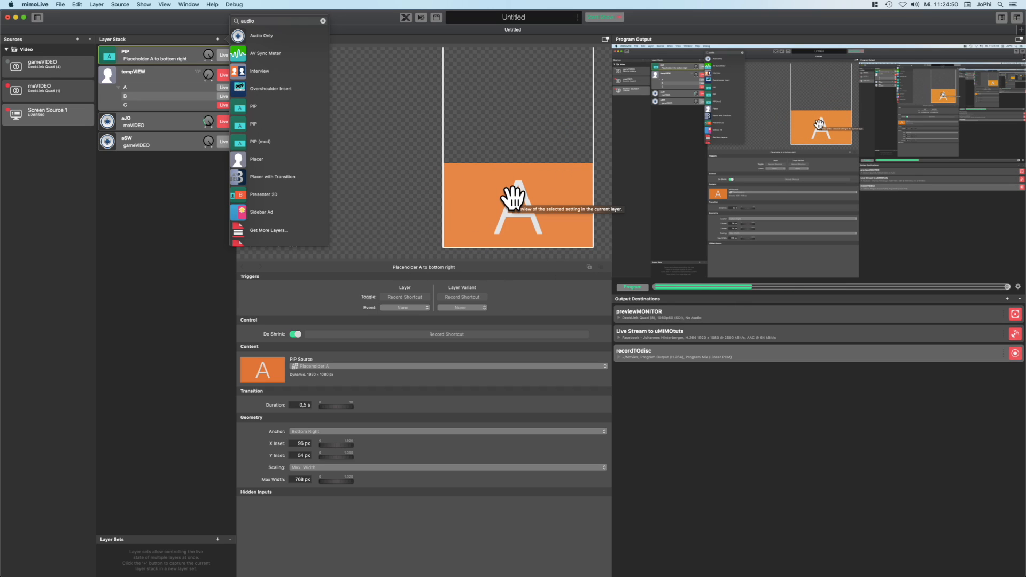
left_click(192, 262)
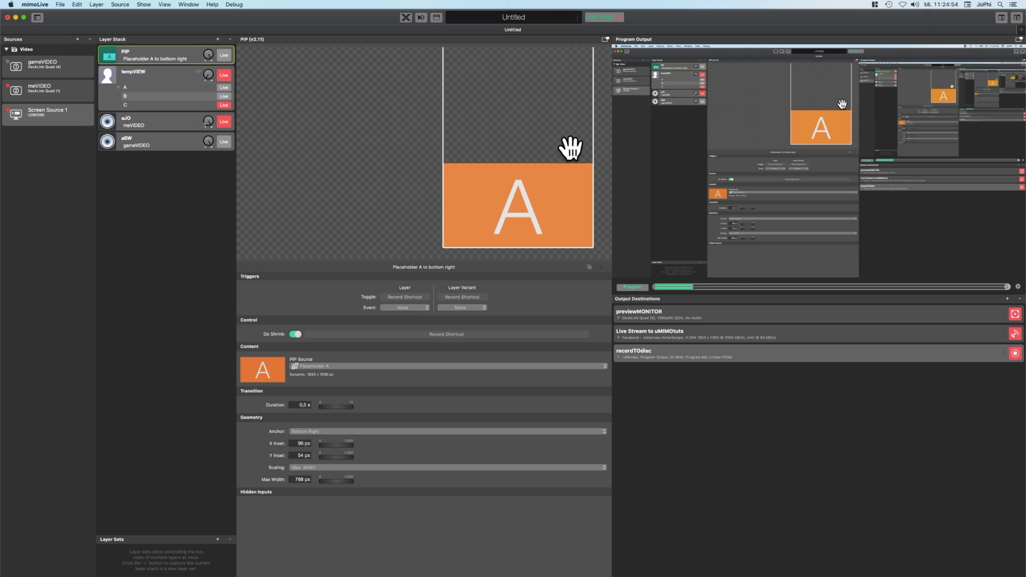
Stretch the PIP layer to fill the frame with 0 px insets and about 1916 px max width, and assign gameVIDEO as its source
left_click_drag(444, 146, 247, 140)
left_click_drag(384, 144, 417, 169)
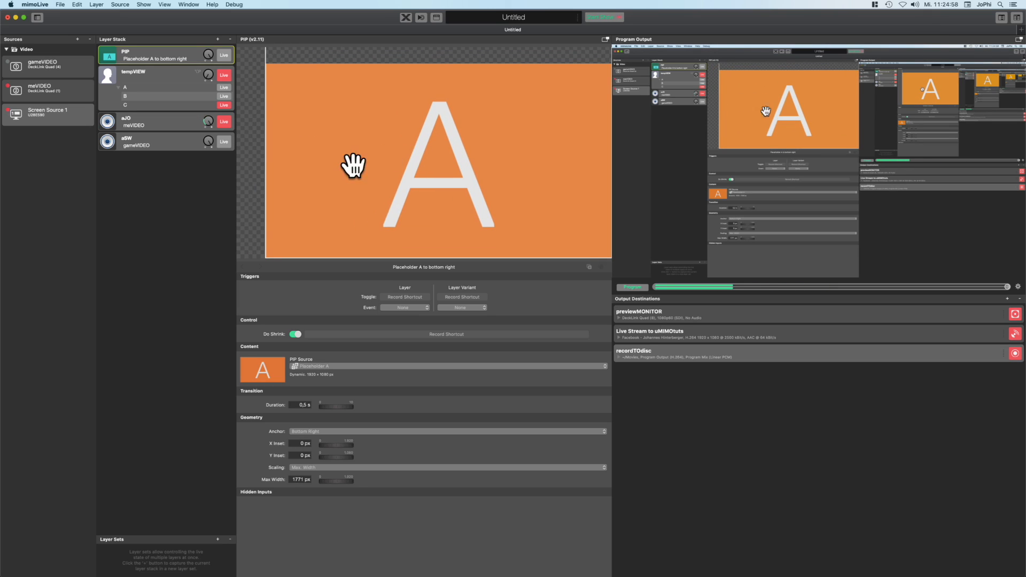
left_click_drag(266, 160, 198, 178)
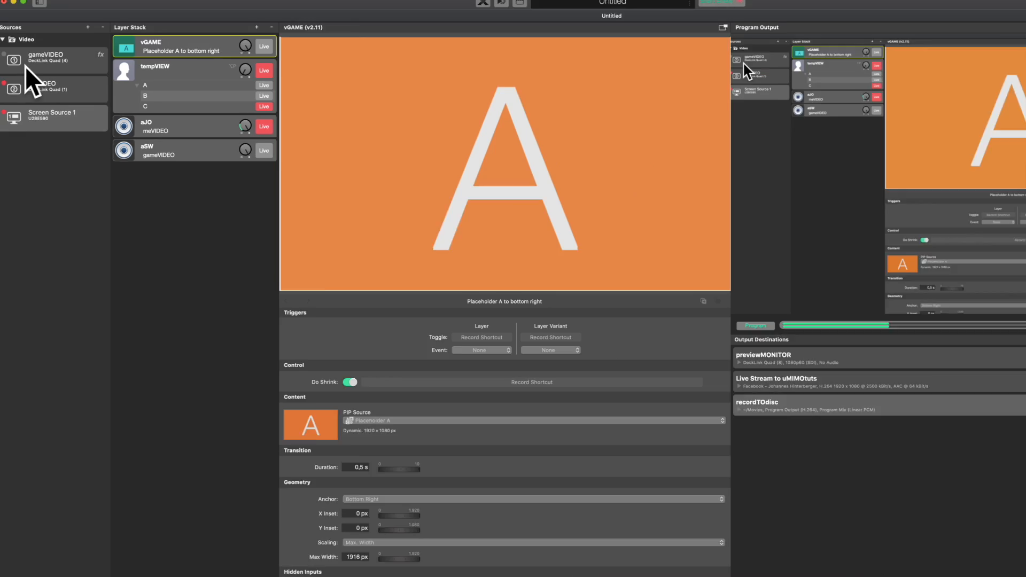
left_click_drag(14, 62, 135, 55)
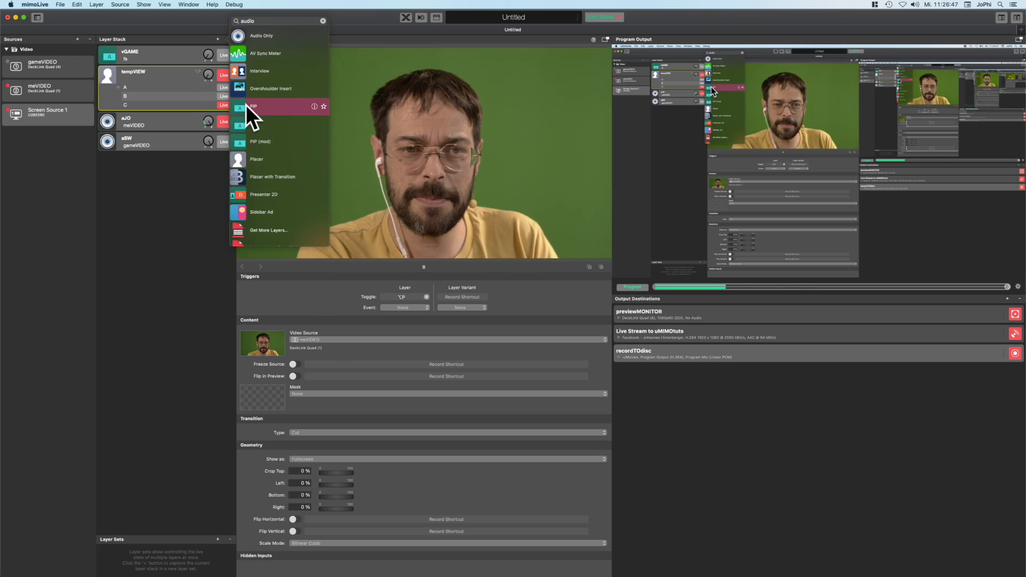
Add another PIP layer above vGAME, name it vJO, and assign meVIDEO as its source
left_click_drag(245, 105, 132, 46)
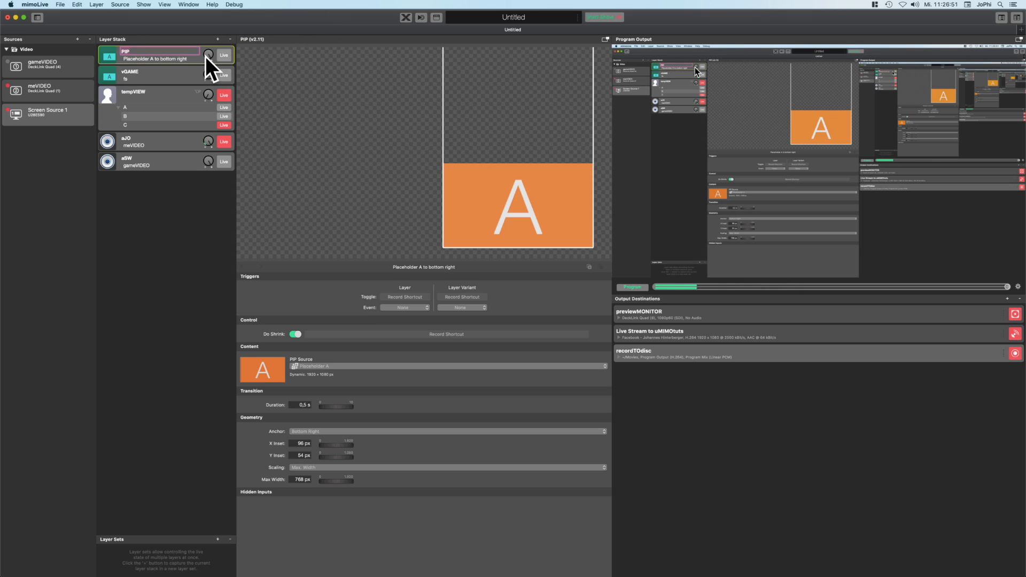
type("vJO")
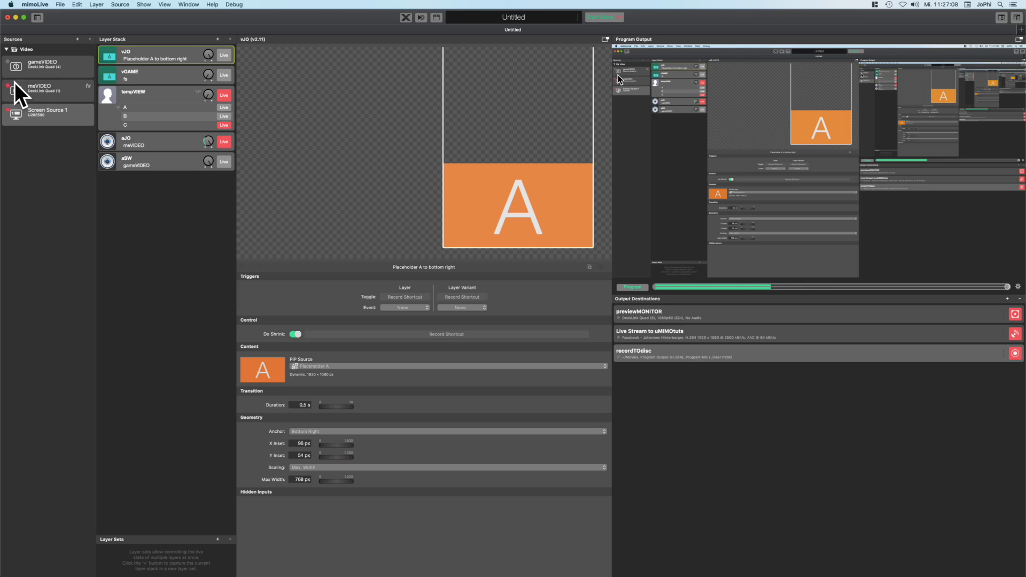
left_click_drag(15, 89, 138, 57)
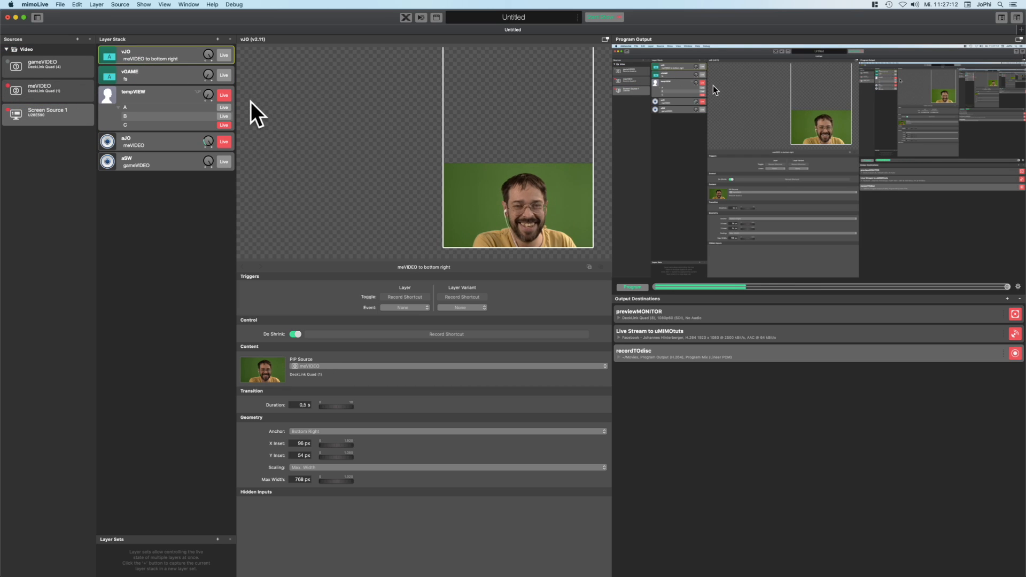
Enlarge the vJO picture to full frame with 0 px insets and about 1918 px max width, and name its variant fs
left_click_drag(443, 130, 108, 79)
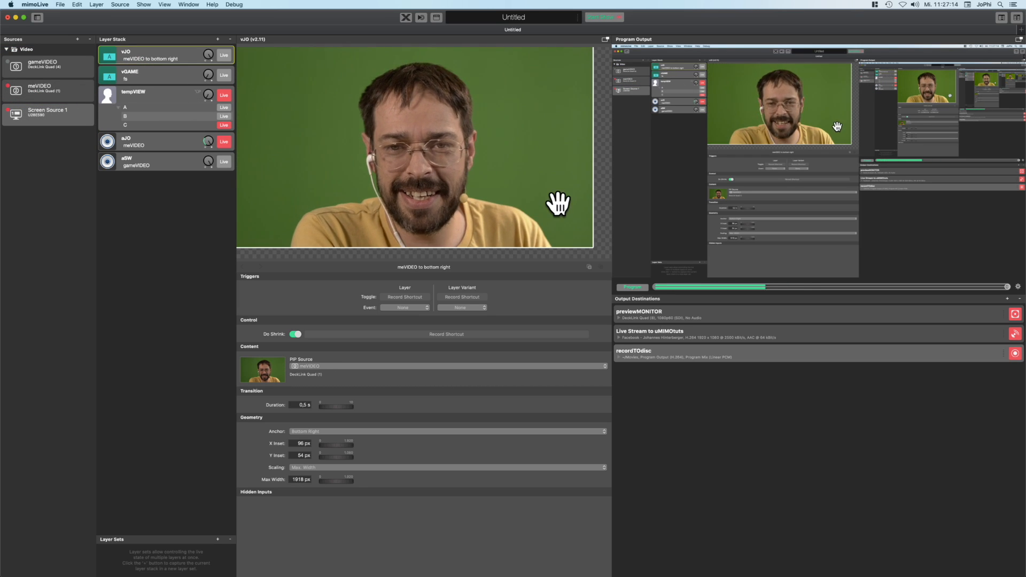
left_click_drag(595, 213, 648, 238)
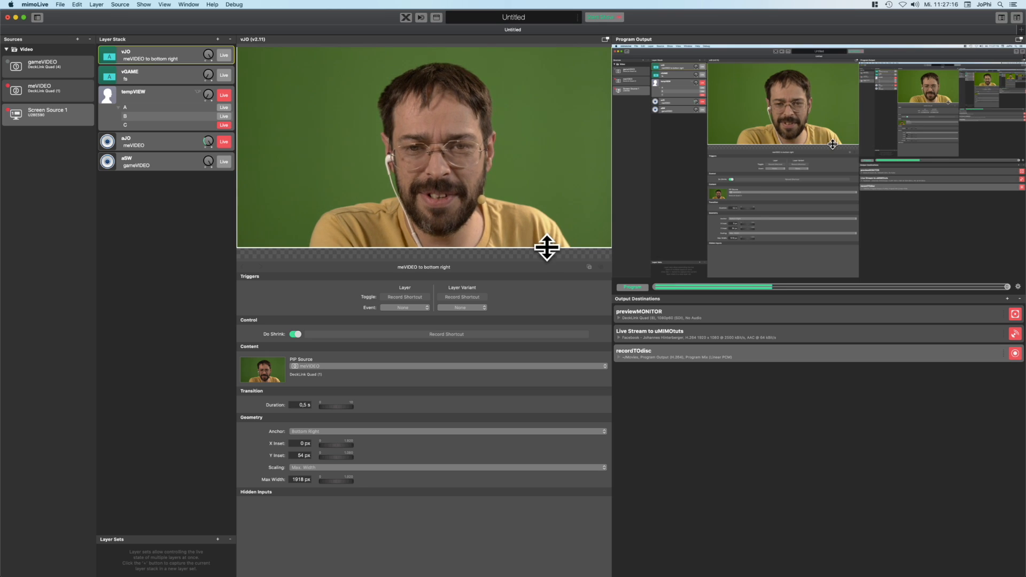
left_click_drag(547, 248, 547, 272)
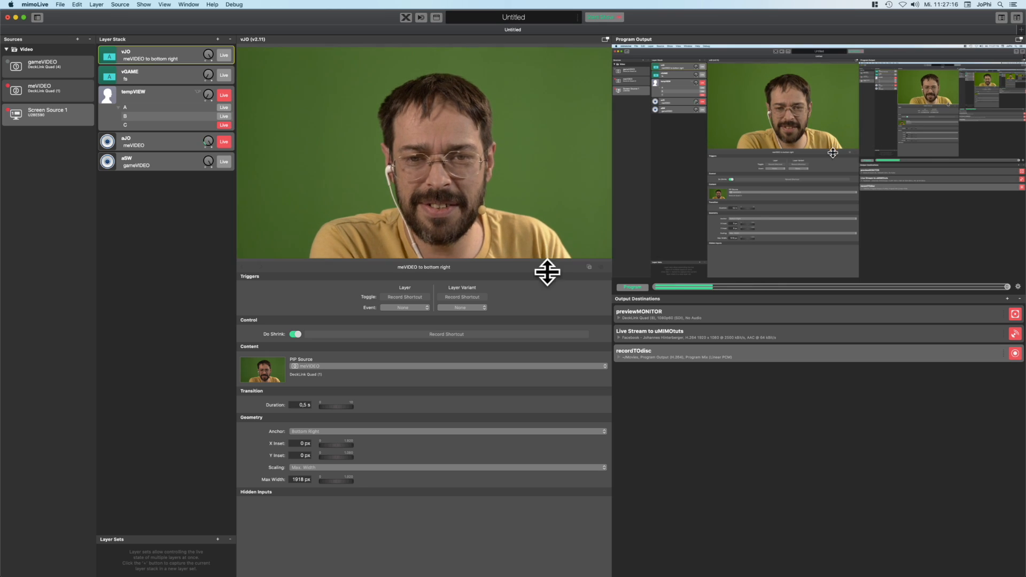
double_click(171, 59)
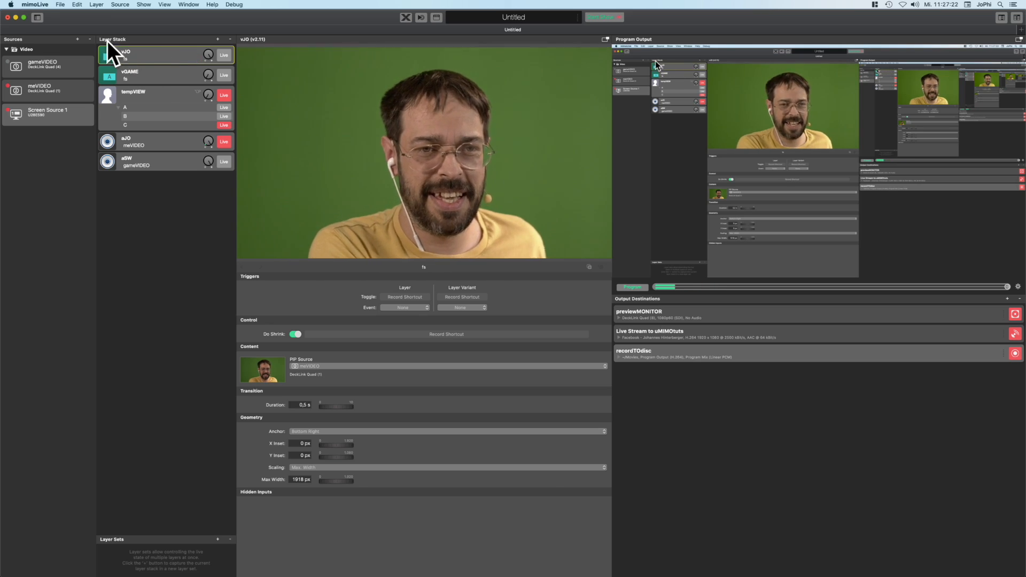
Switch the vJO layer live and off again to check its full-screen picture
left_click(221, 54)
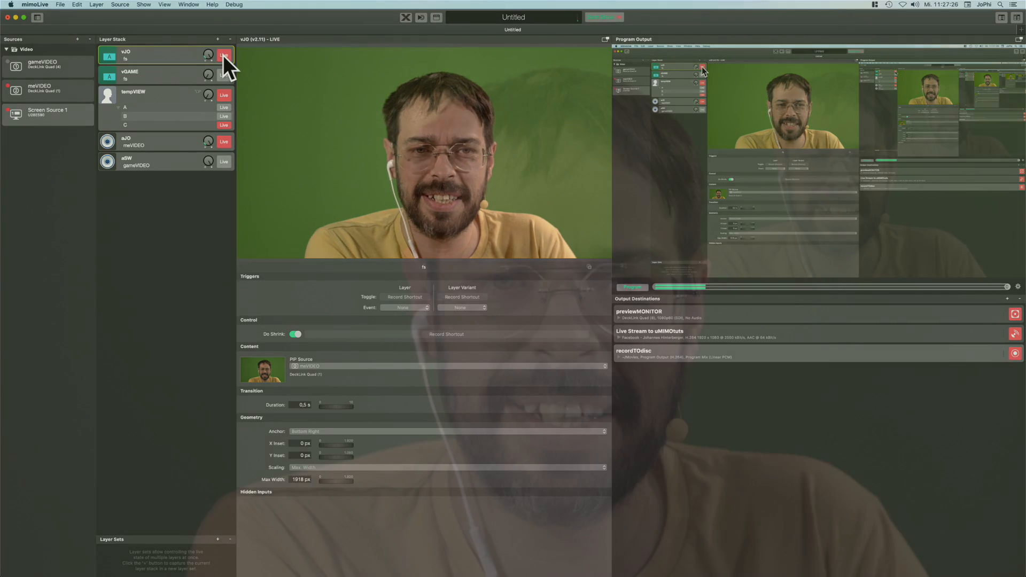
left_click(222, 56)
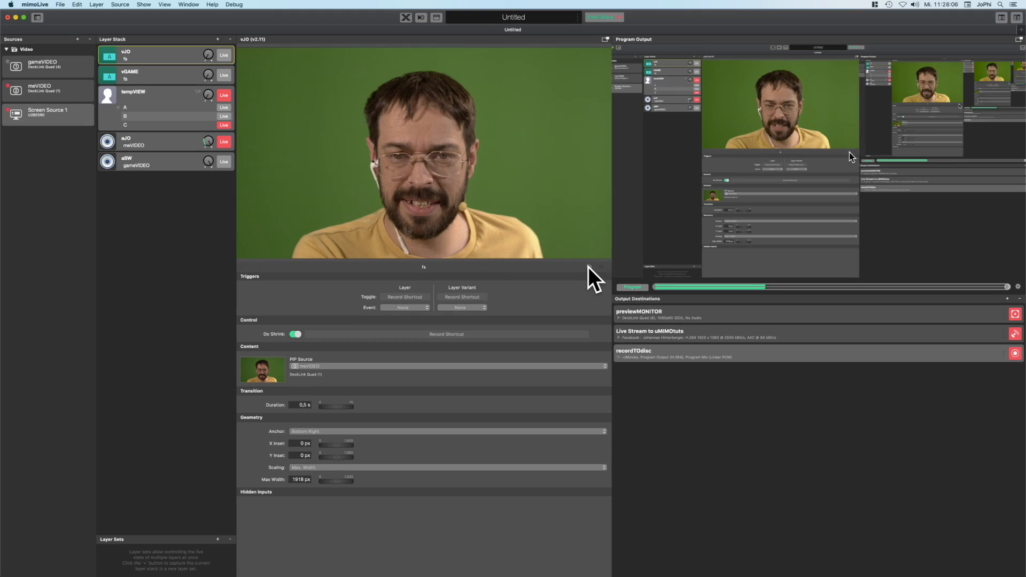
Duplicate the fs variant of the vJO layer and rename the copy bottomLEFT
left_click(588, 264)
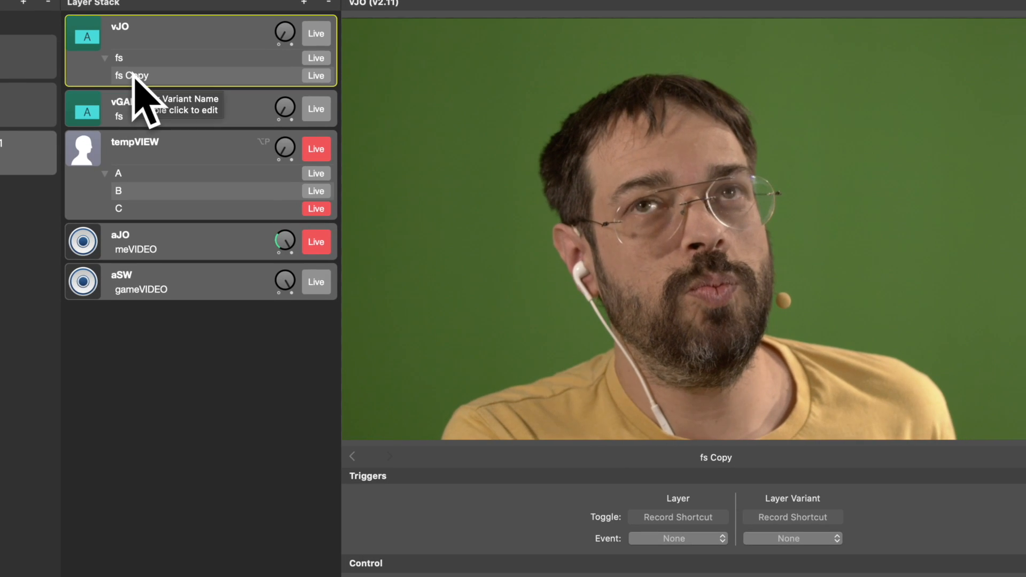
double_click(135, 76)
type("botto")
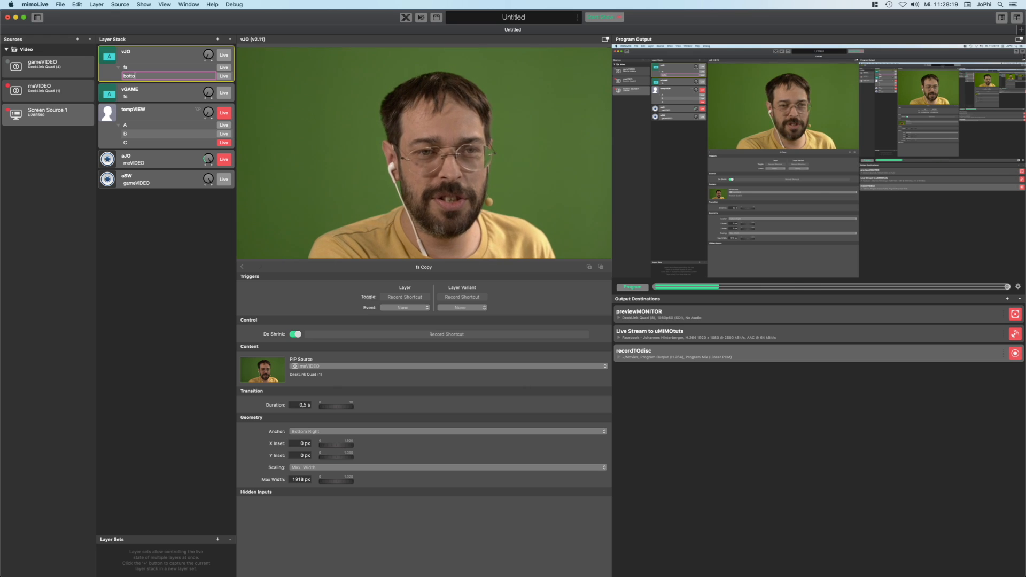
type("mLEFT")
key("Return")
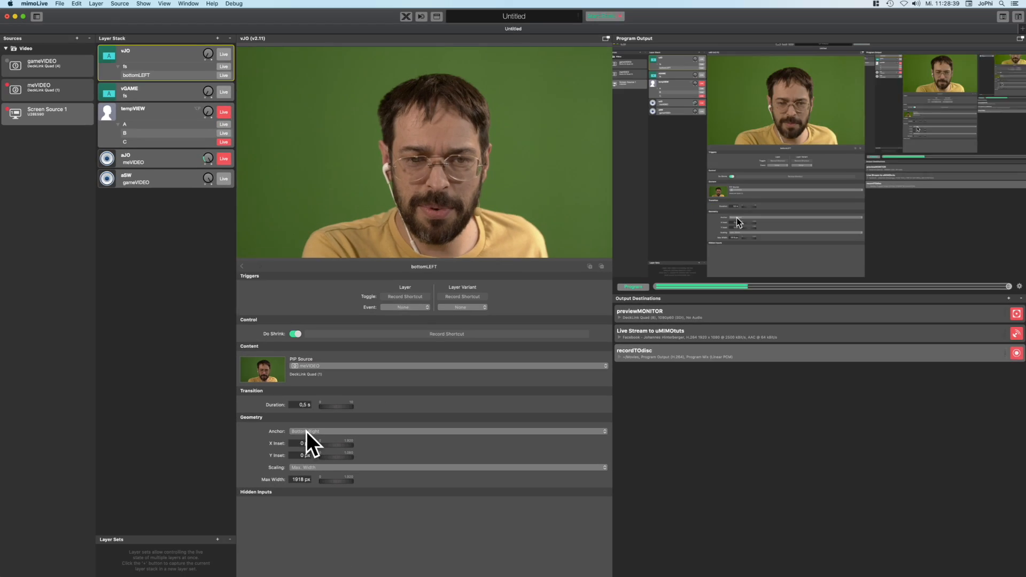
Anchor the bottomLEFT variant at Bottom Left and reduce its max width to about 527 px
left_click(306, 431)
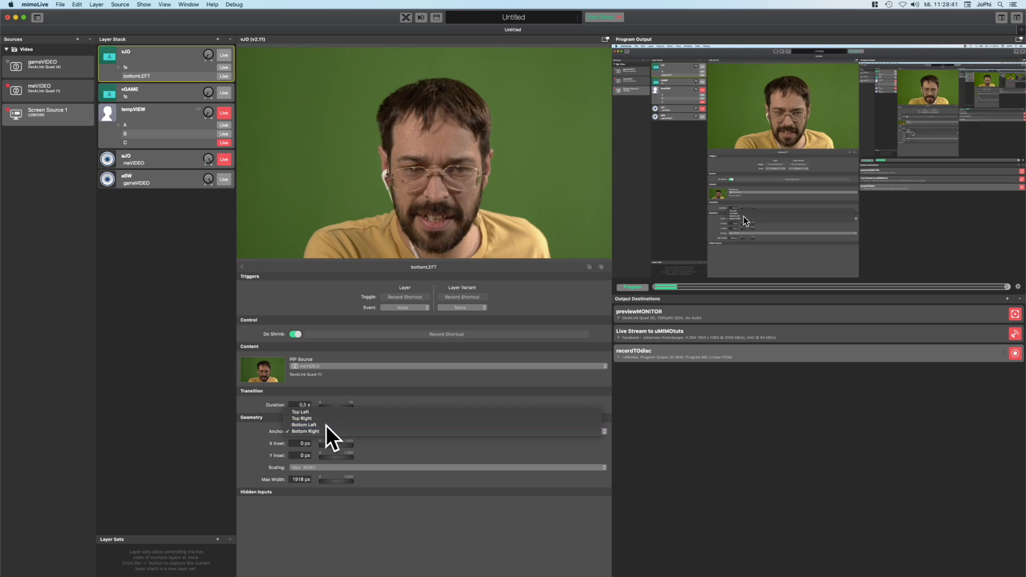
left_click(326, 425)
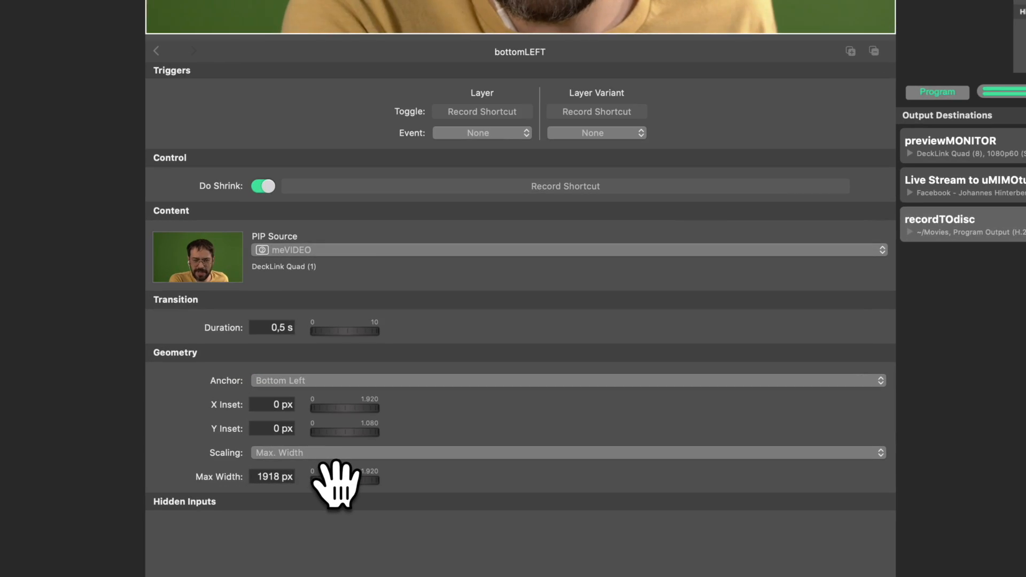
left_click_drag(336, 483, 0, 532)
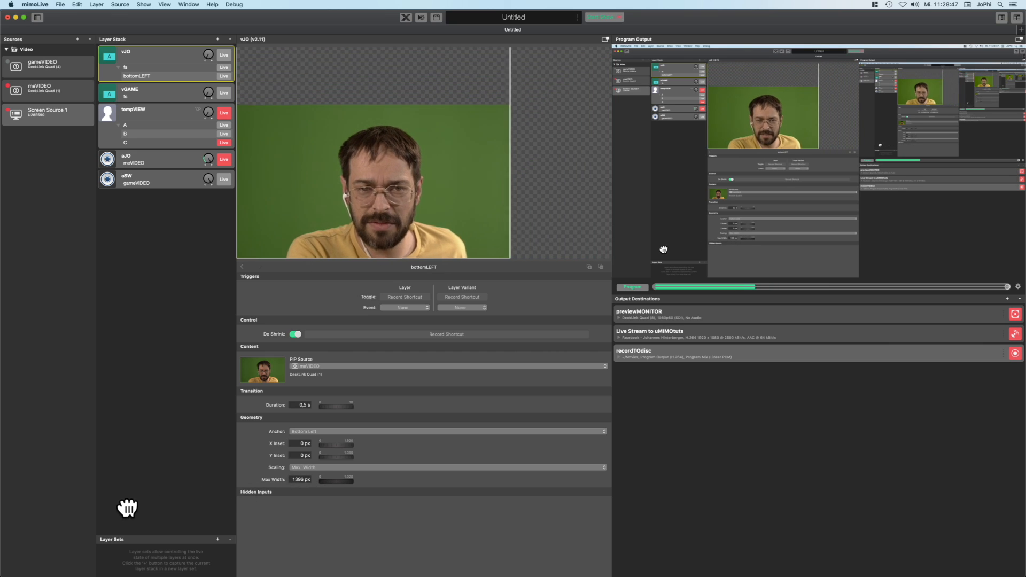
left_click_drag(127, 508, 3, 513)
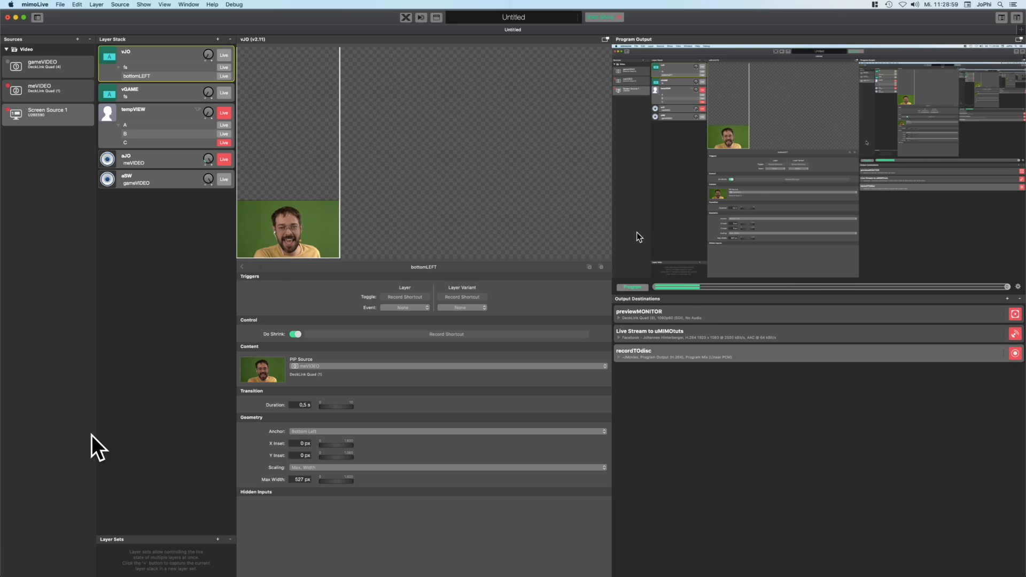
Bring the vJO fs variant live, change over to its bottomLEFT variant, and test the vGAME layer live
left_click(223, 65)
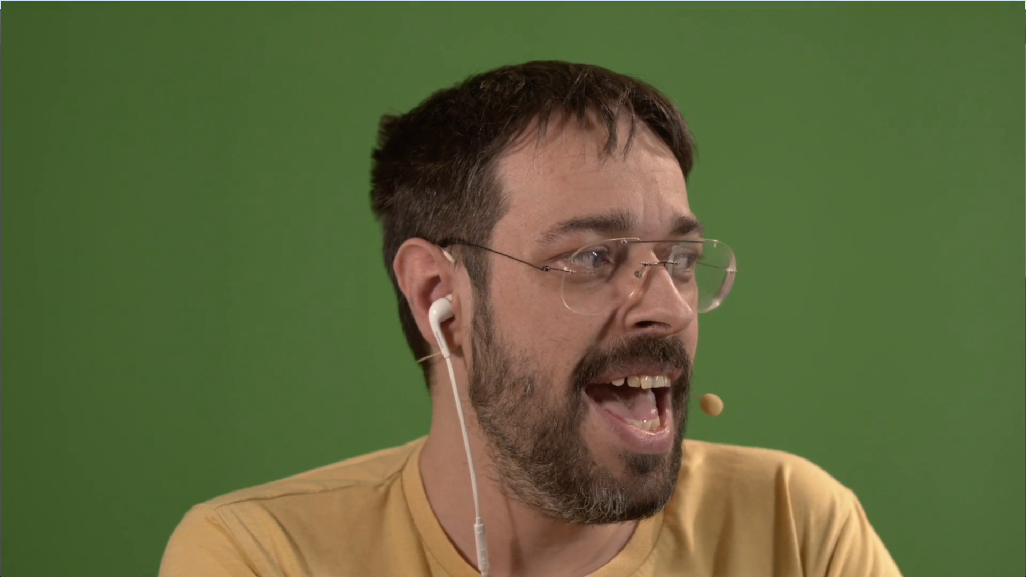
left_click(226, 76)
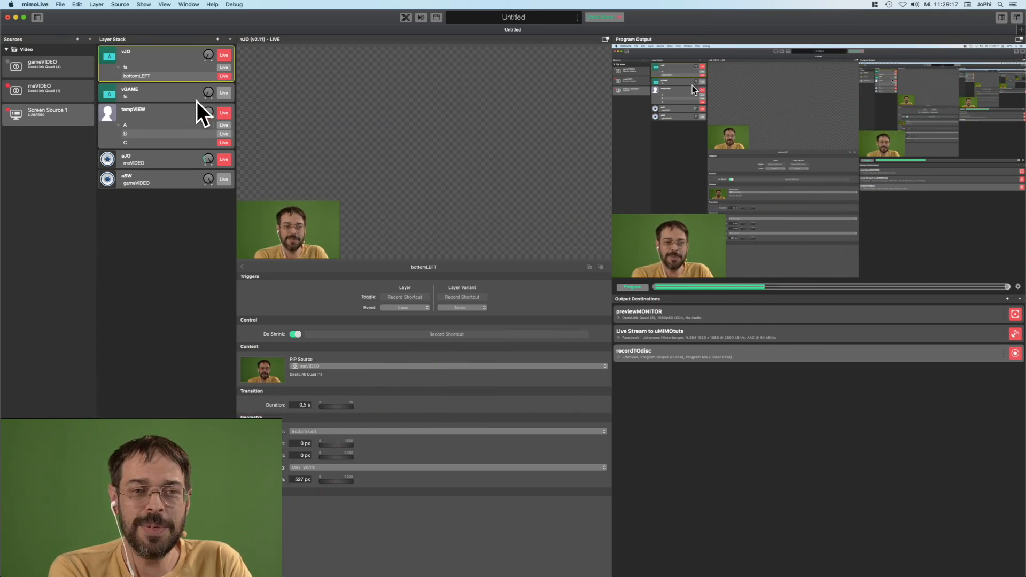
left_click(223, 94)
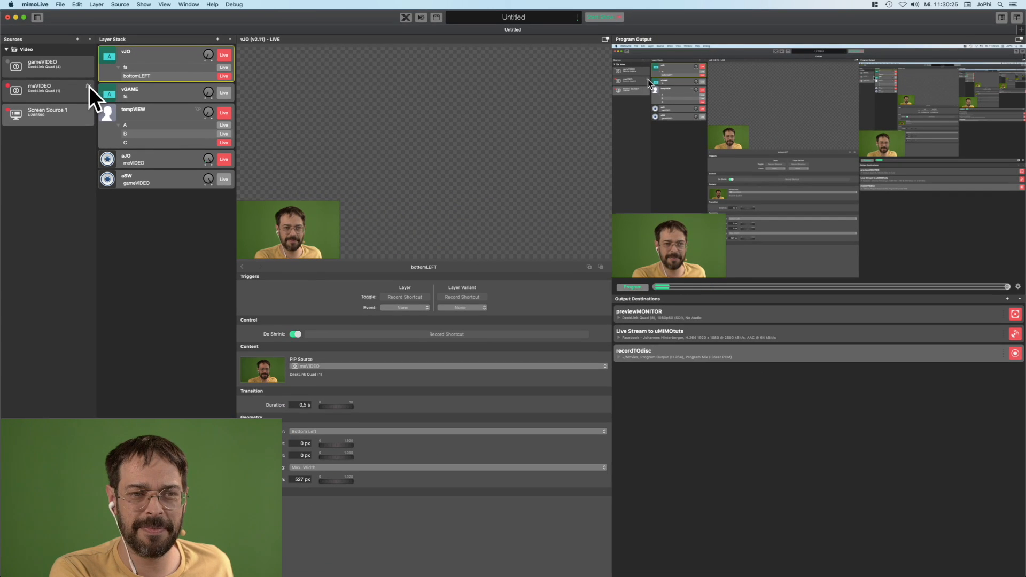
Add the Chroma Keying Pro filter to the meVIDEO source and set its key color hue to about 0.28
left_click(89, 86)
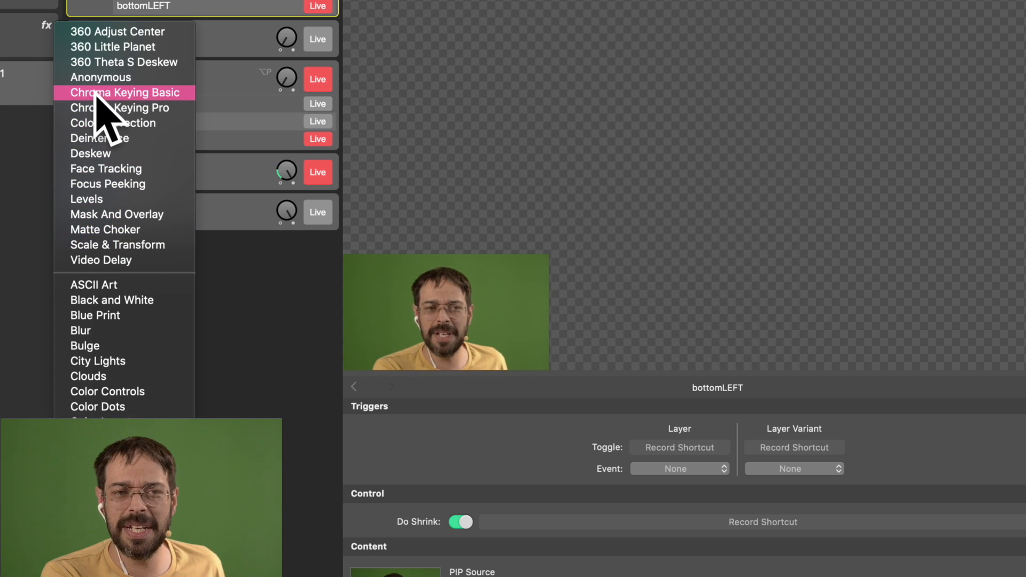
left_click(162, 110)
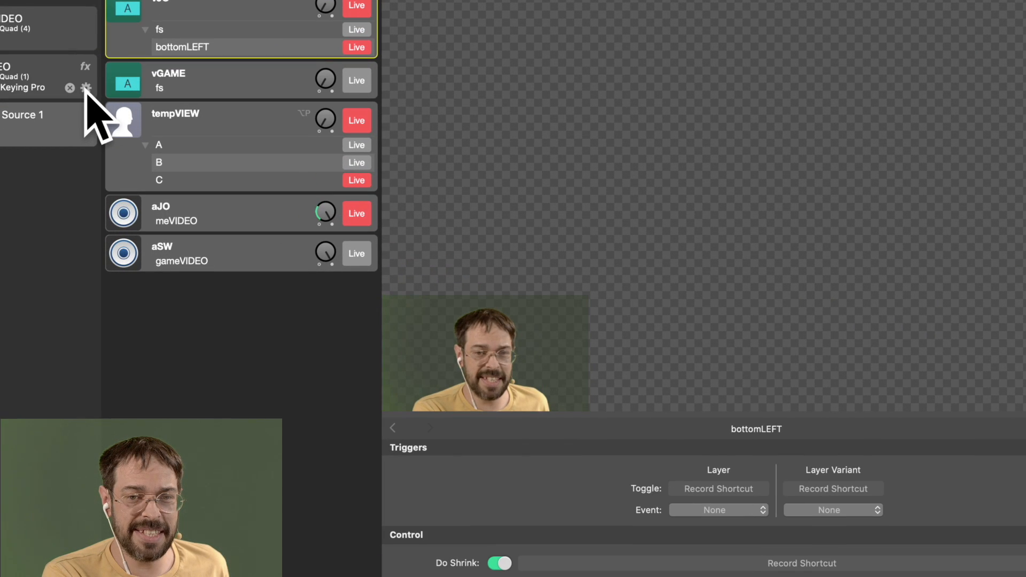
left_click(85, 88)
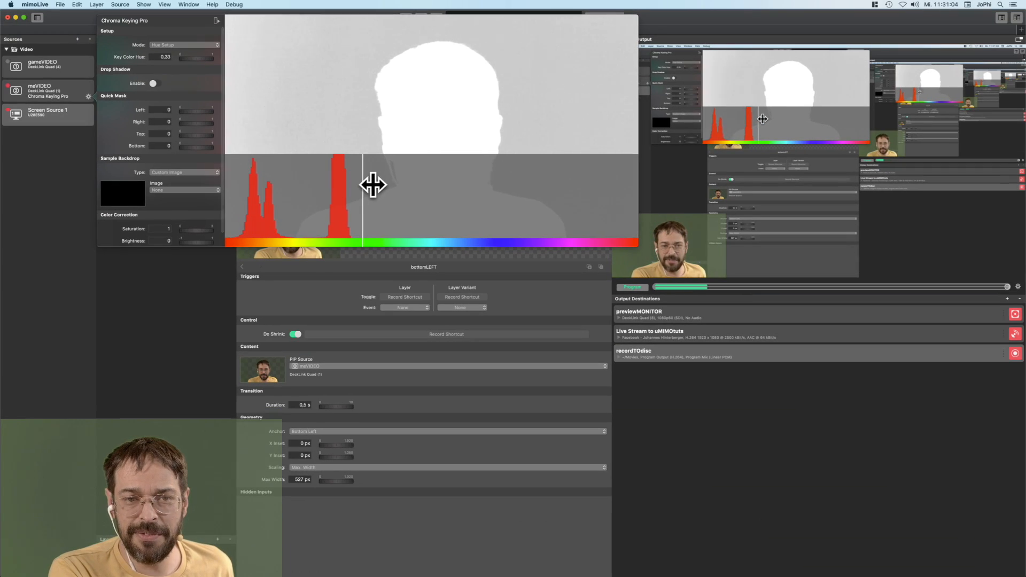
left_click_drag(372, 184, 348, 188)
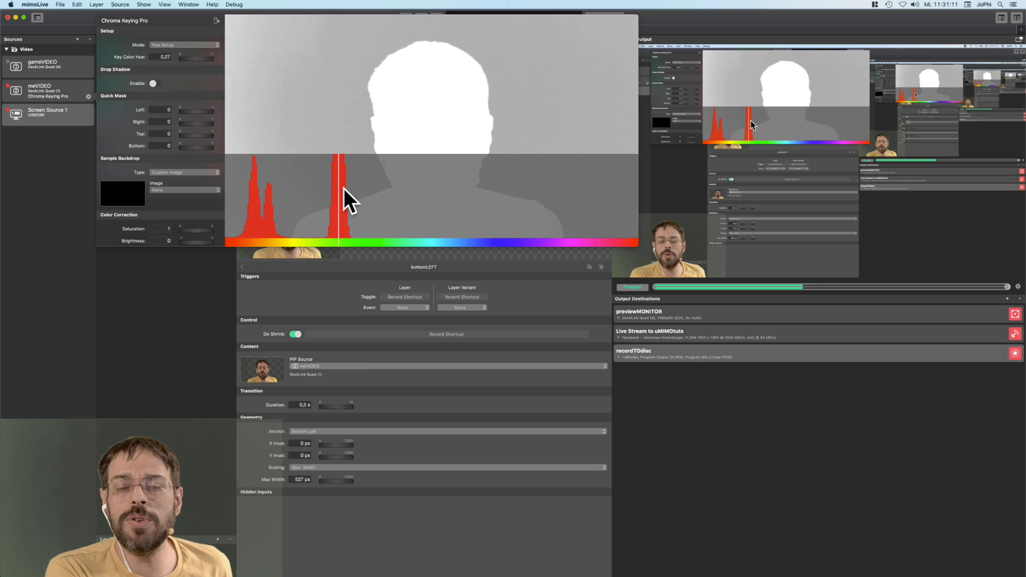
left_click_drag(344, 188, 344, 188)
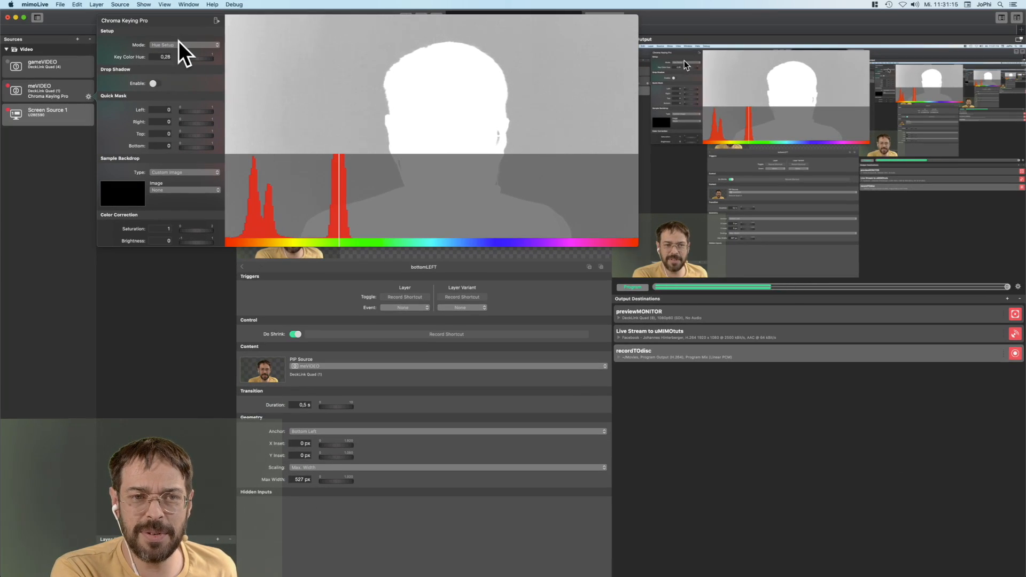
Switch the keyer to Cut Off Setup mode and raise Cut Off Low to about 0.88
left_click(180, 44)
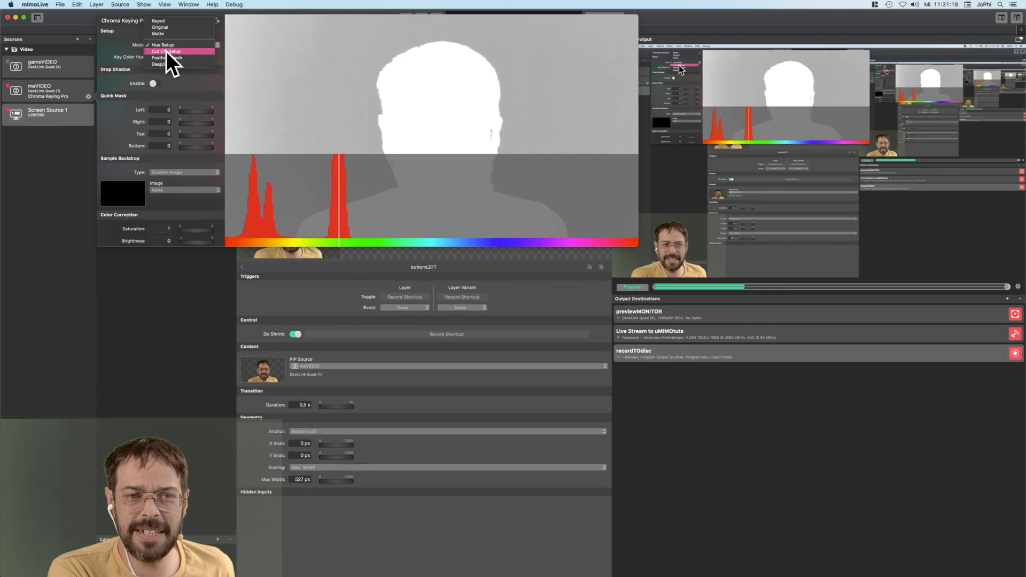
left_click(158, 51)
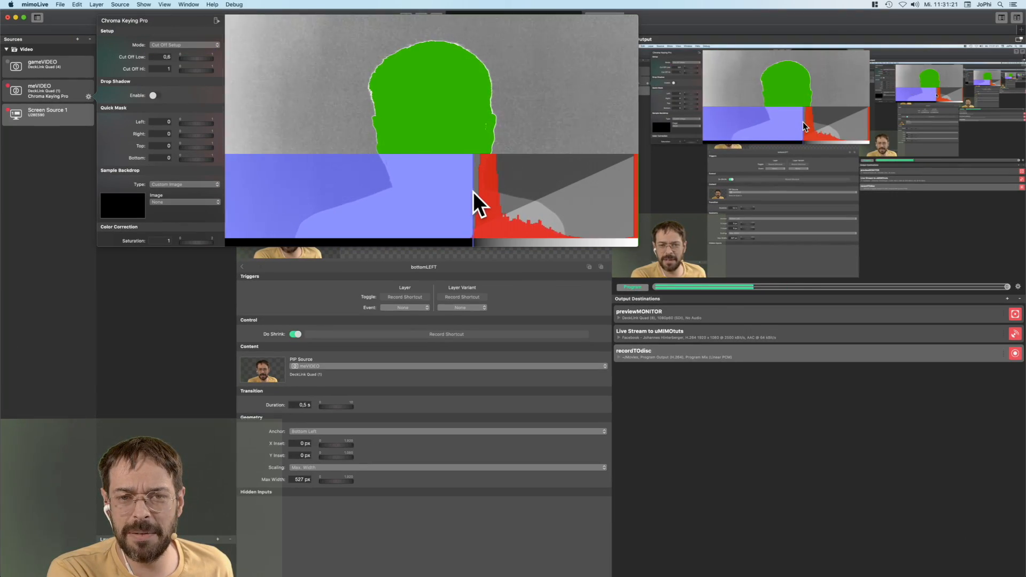
left_click_drag(473, 192, 589, 192)
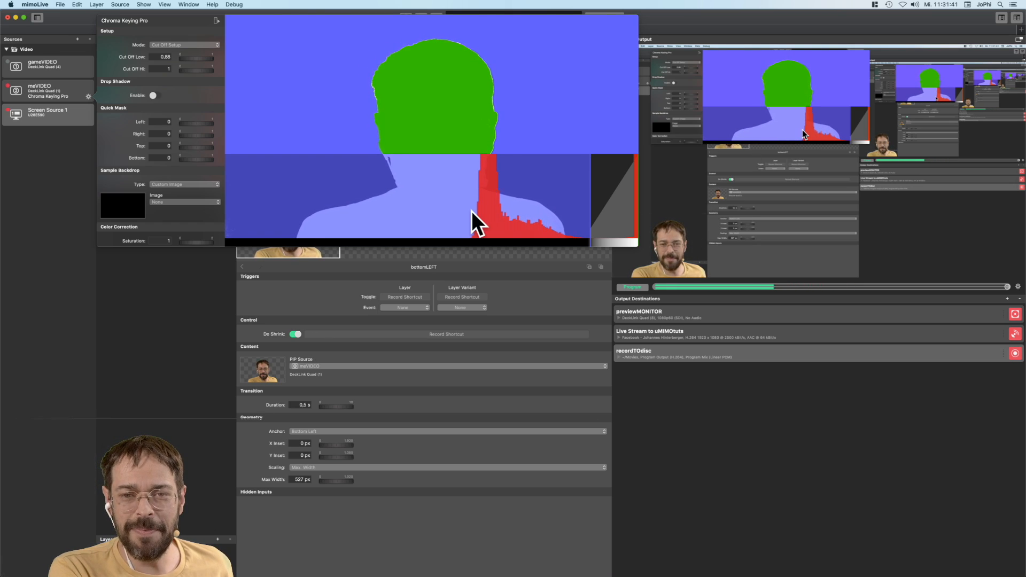
Switch the keyer to Feather Check mode and raise Feather to about 0.62
left_click(162, 45)
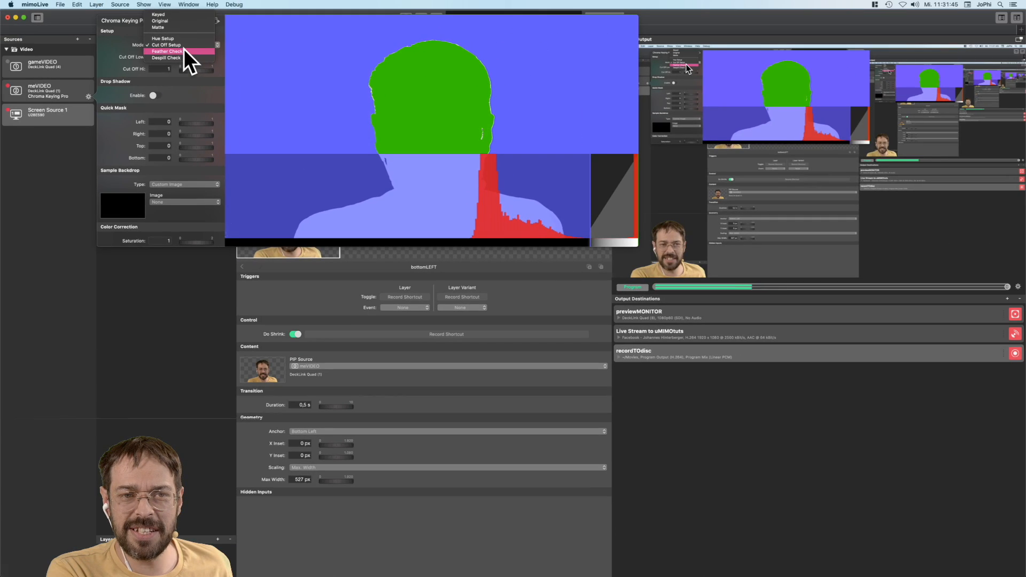
left_click(184, 53)
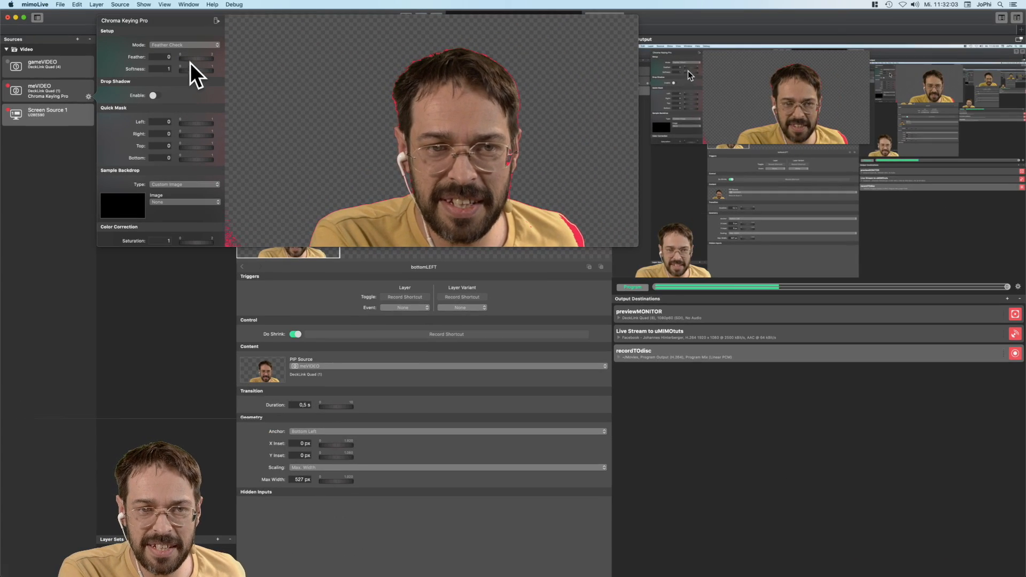
left_click_drag(193, 56, 199, 59)
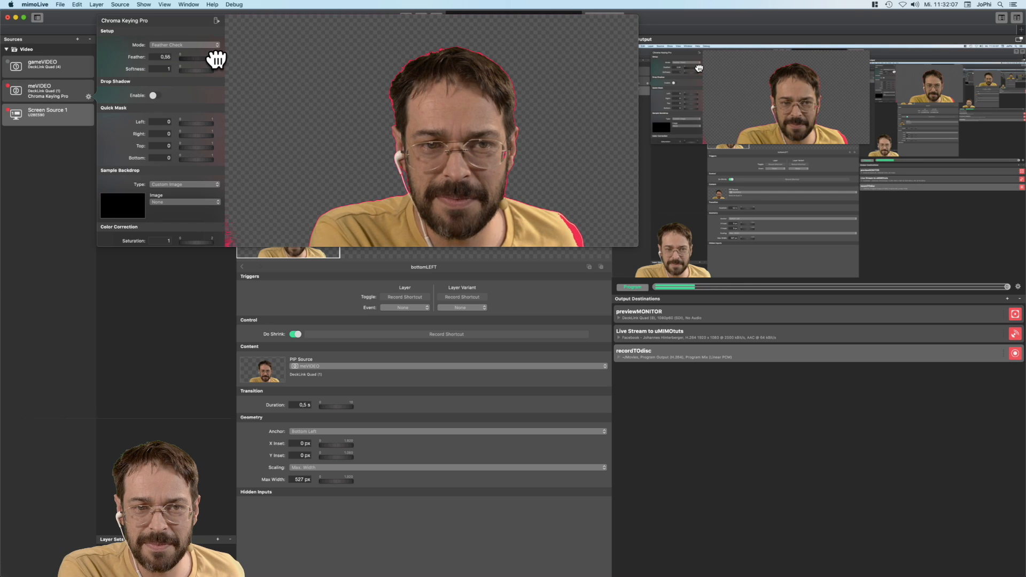
left_click_drag(216, 59, 219, 56)
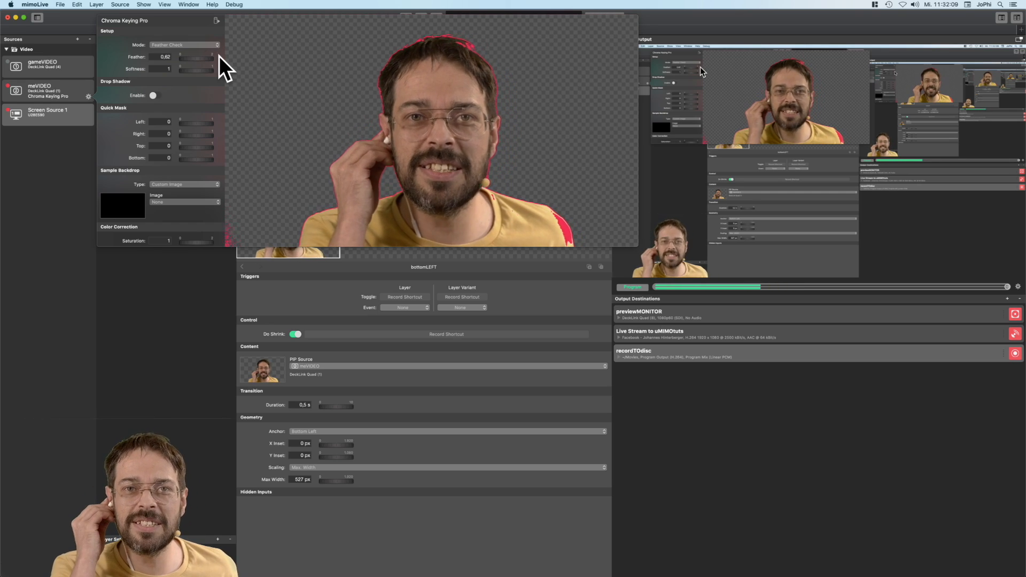
Switch the keyer to Despill Check mode and set the despill color to black at about 4% opacity
left_click(190, 46)
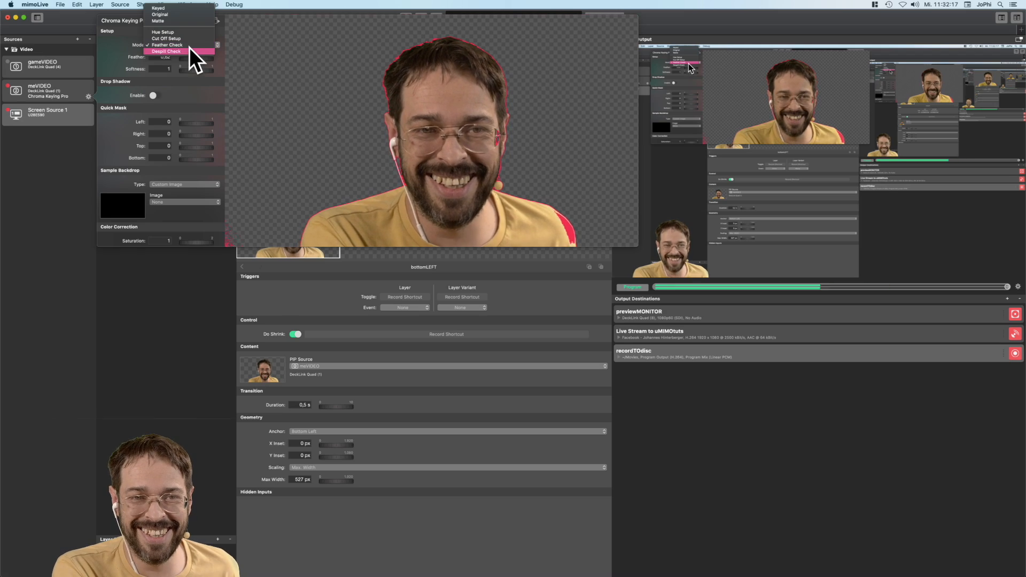
left_click(188, 49)
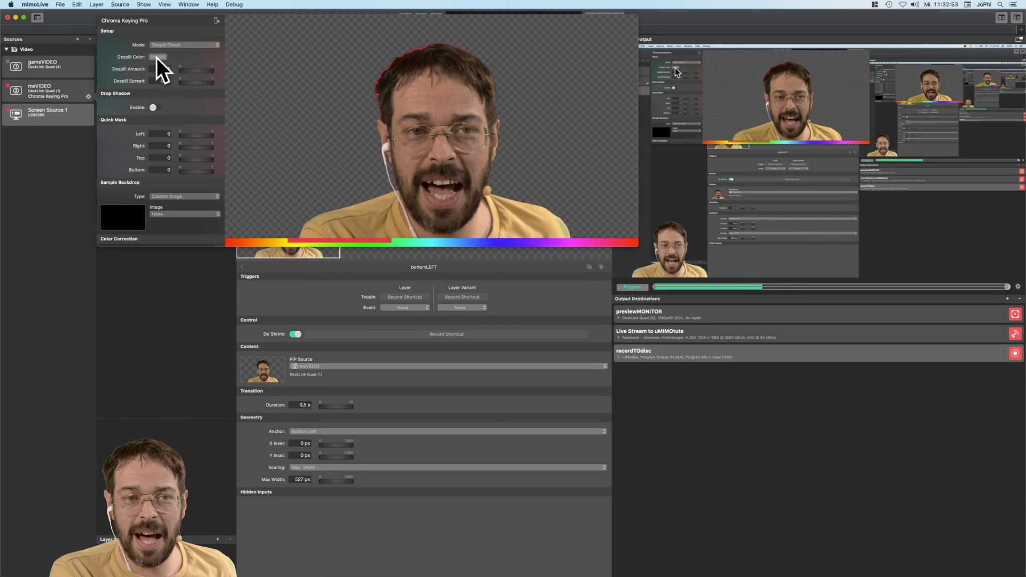
left_click(157, 56)
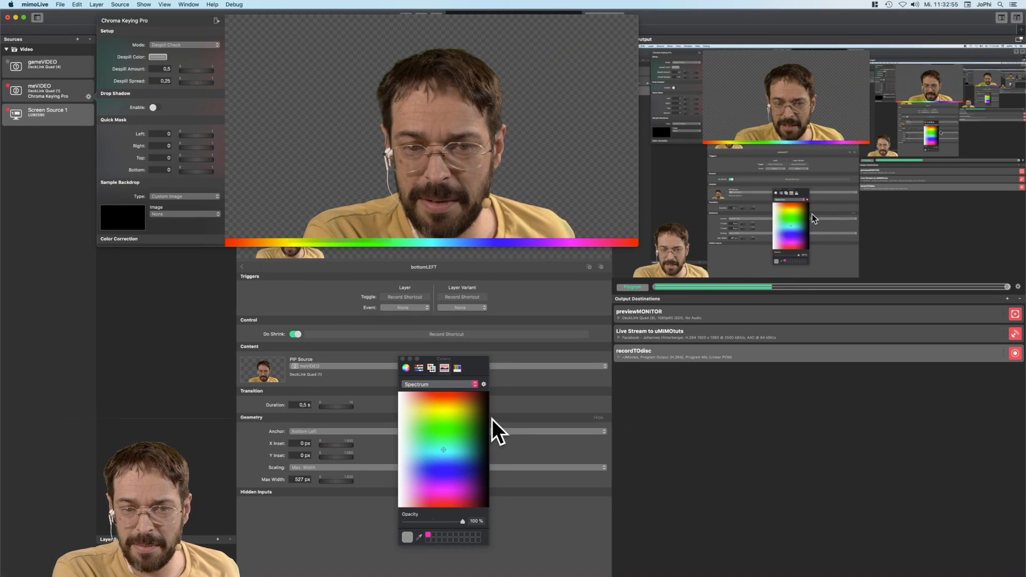
left_click_drag(485, 418, 490, 421)
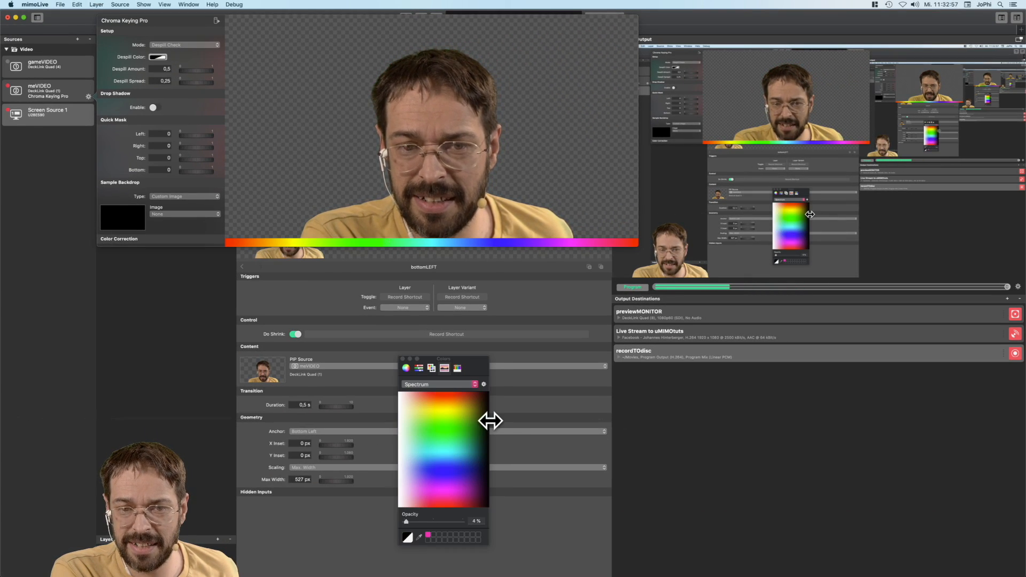
left_click(409, 358)
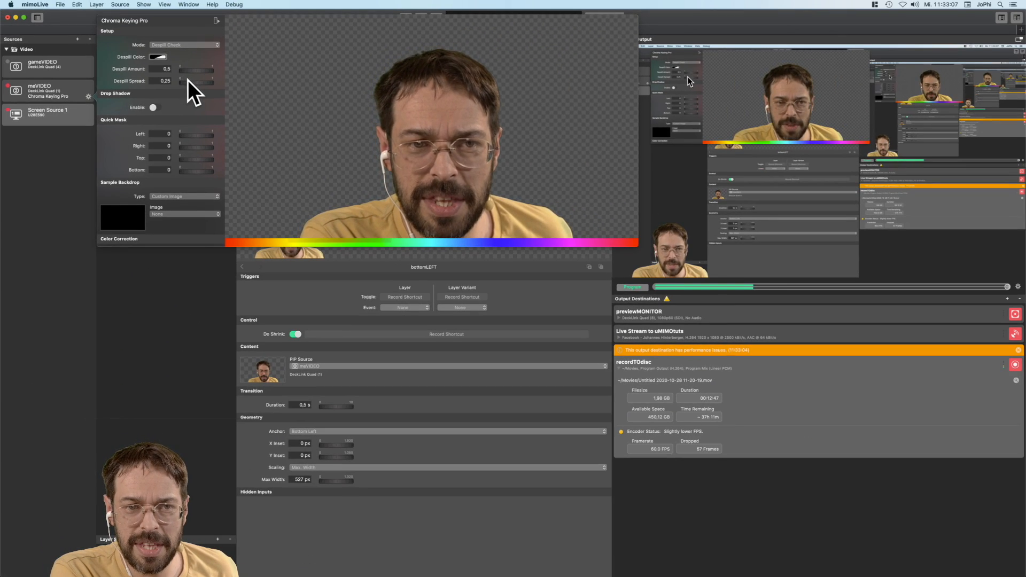
Lower Despill Spread to about 0.23 and raise Despill Amount to about 0.6, closing the keyer settings
left_click_drag(187, 81, 190, 83)
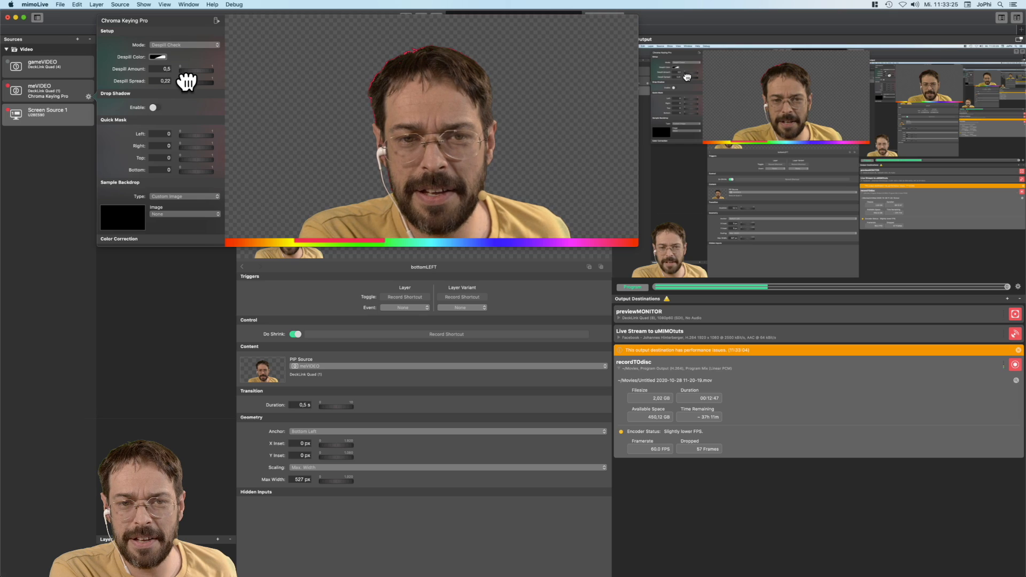
left_click_drag(187, 81, 187, 78)
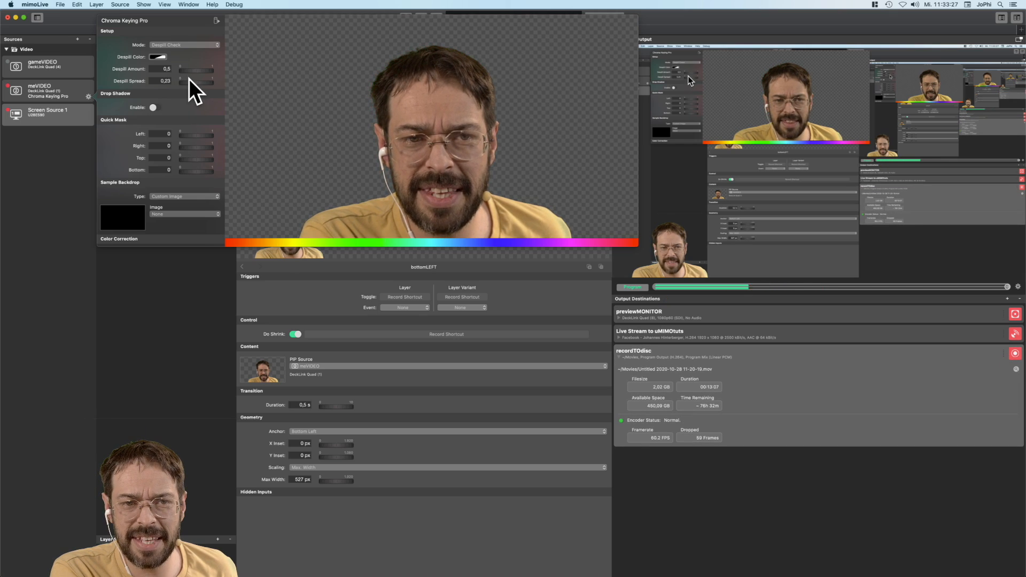
left_click_drag(191, 72, 195, 71)
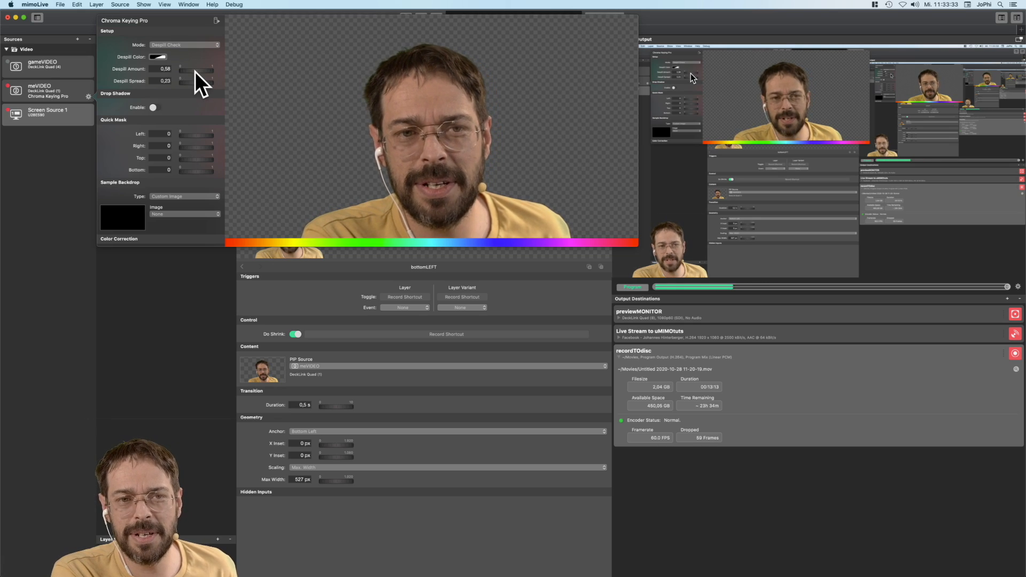
left_click_drag(194, 69, 197, 69)
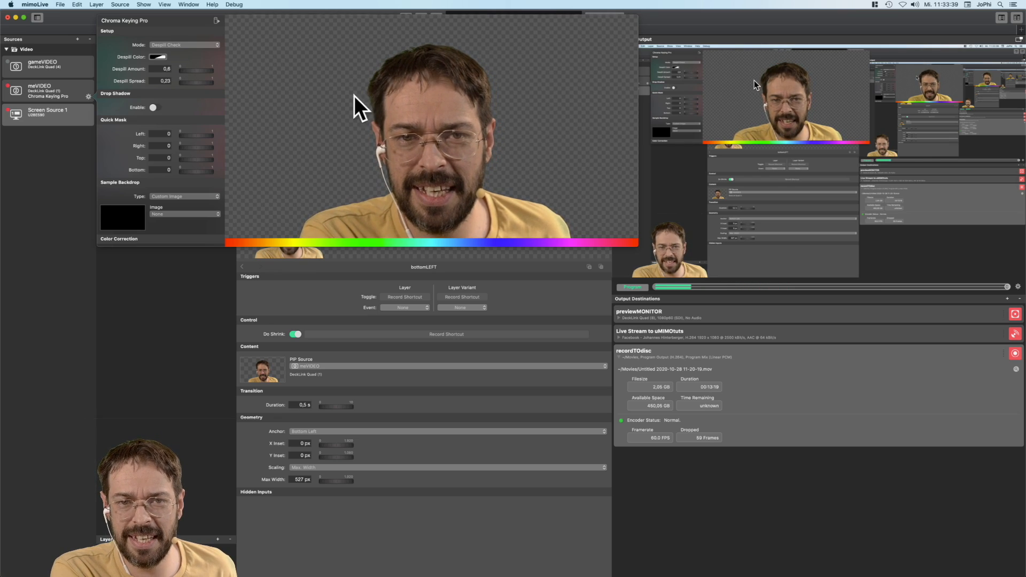
left_click(121, 284)
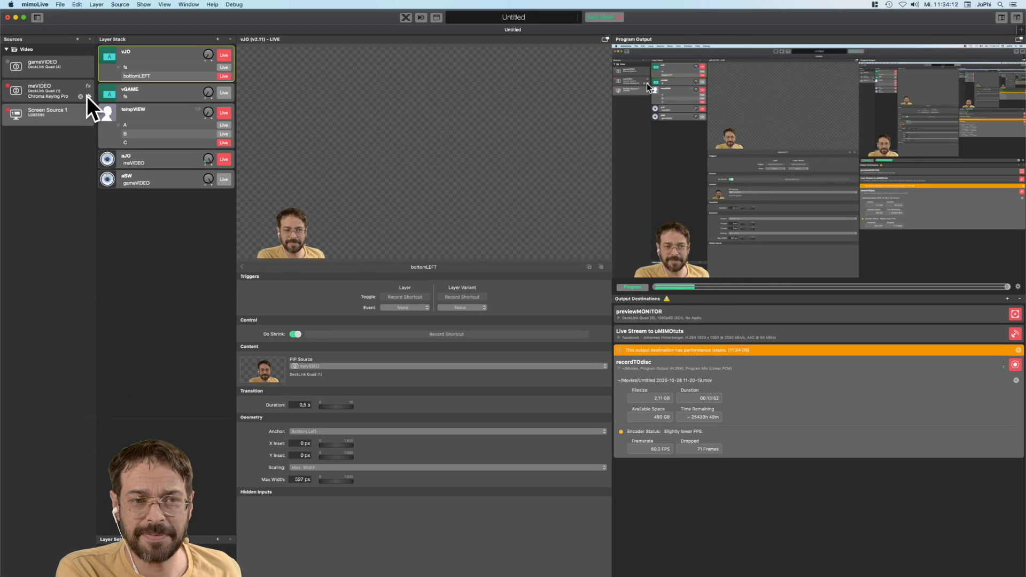
Set the Quick Mask Top value of the meVIDEO keyer to 0.01 and test the vGAME layer live
left_click(76, 89)
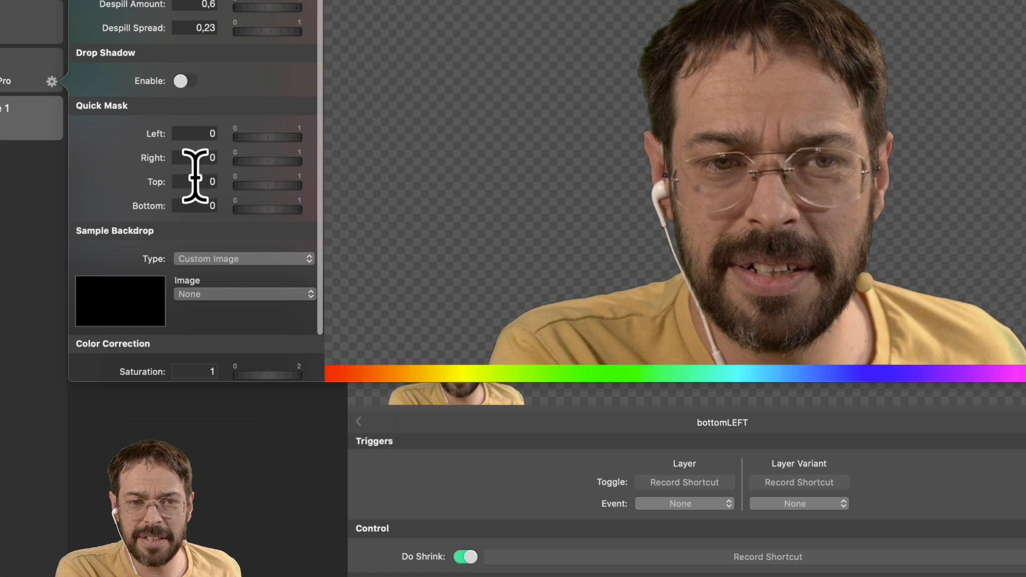
left_click(202, 181)
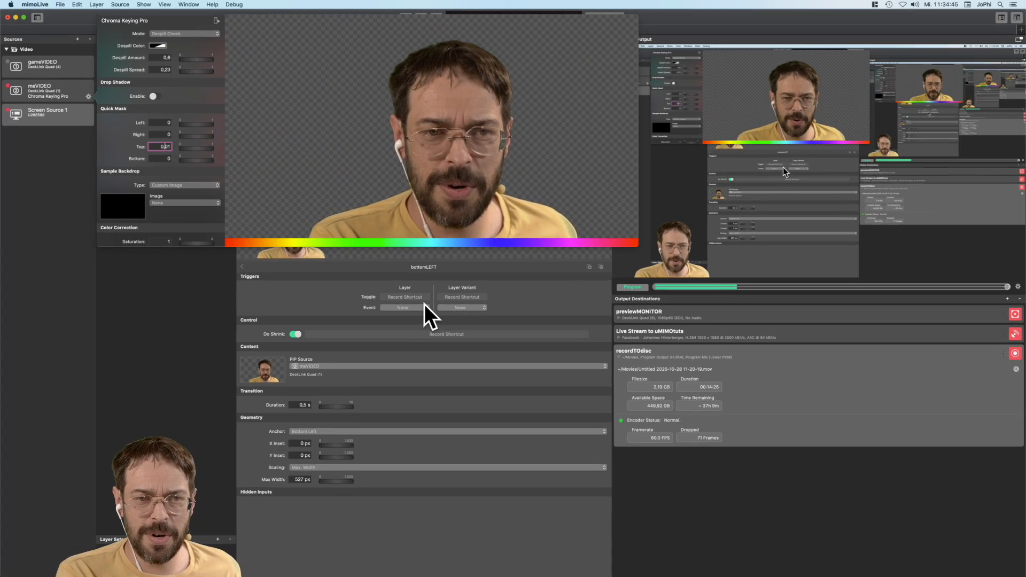
left_click(185, 304)
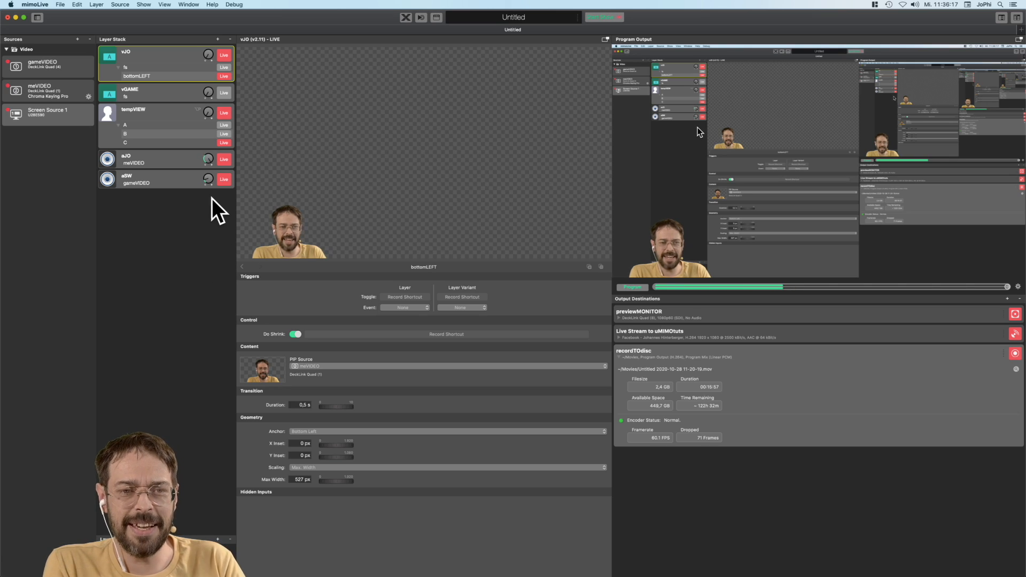
left_click(226, 91)
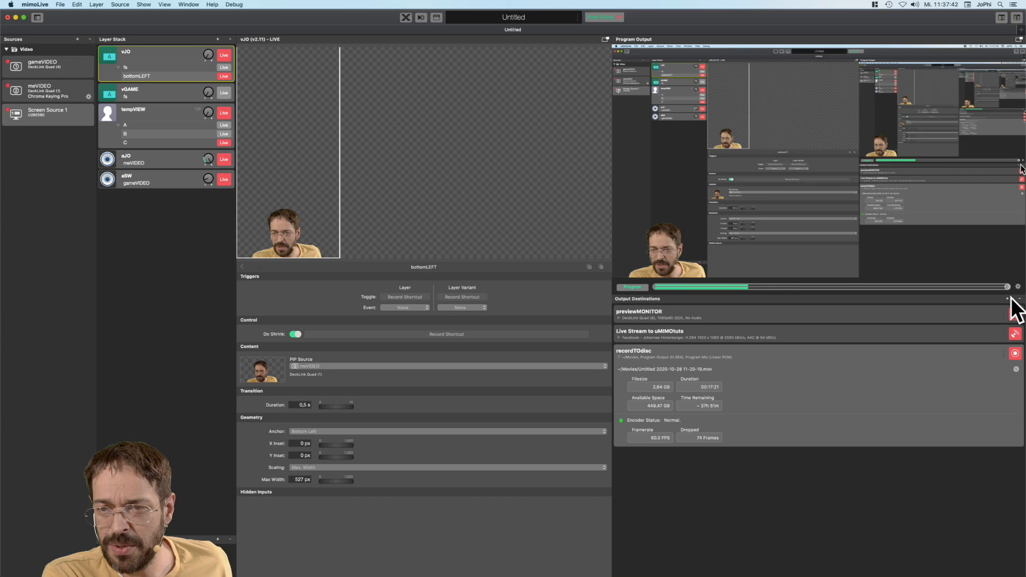
Add an Audio Aux output destination below recordTOdisc and start it
left_click(1007, 297)
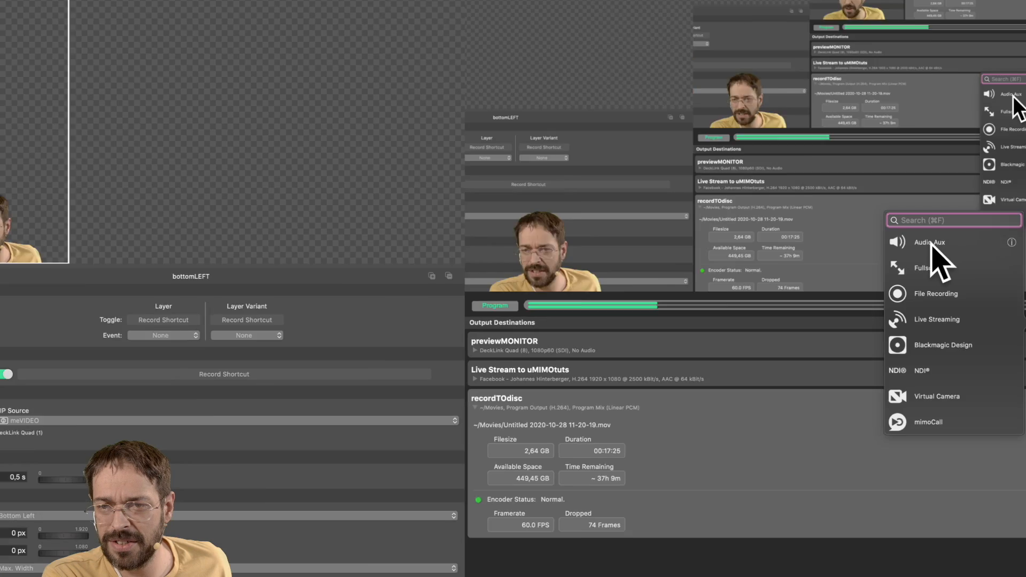
left_click_drag(932, 243, 676, 539)
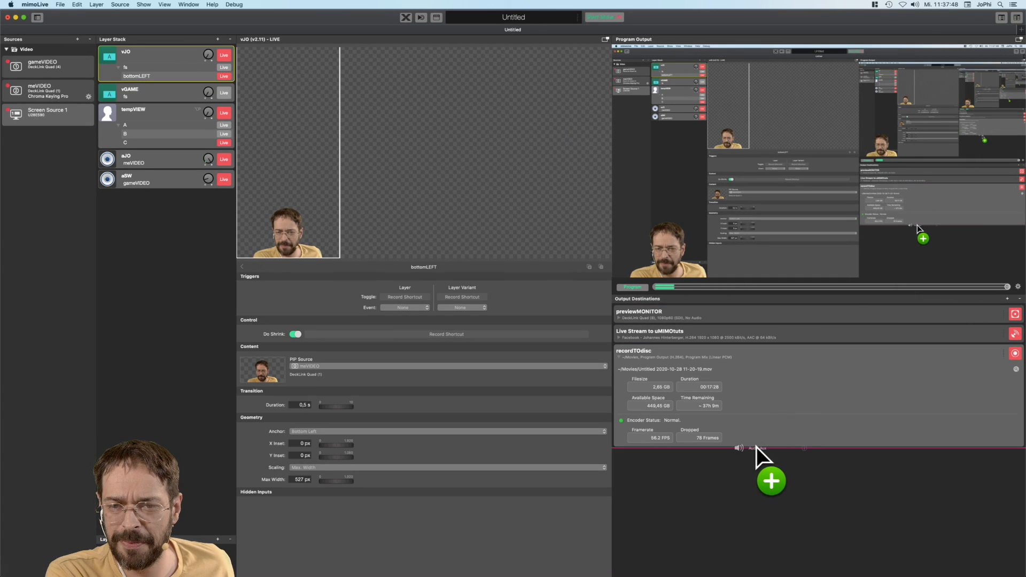
left_click_drag(755, 447, 757, 448)
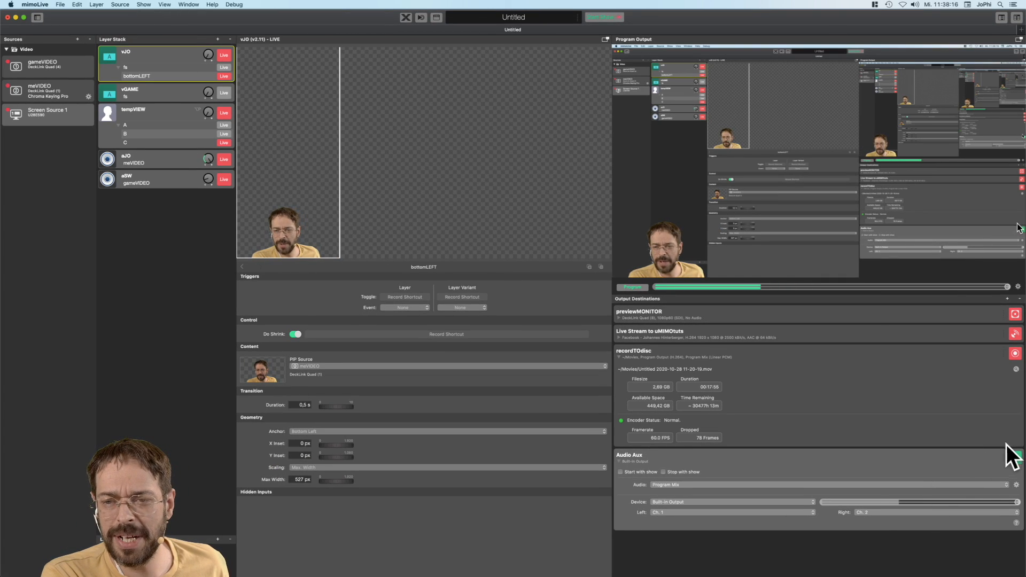
left_click(1014, 458)
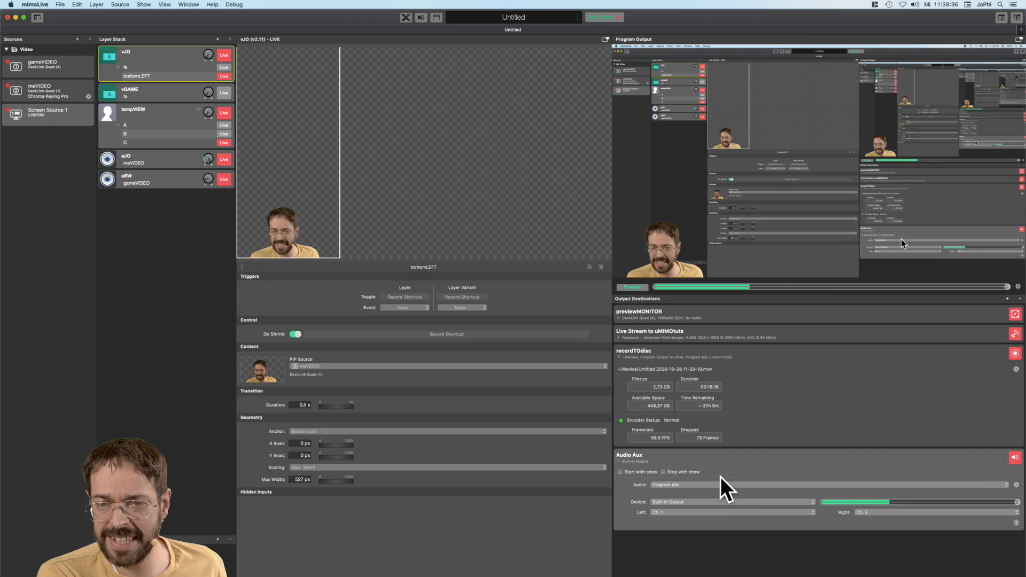
Rename the Audio Aux destination as outputFORjo and assign it a newly created audio mix
double_click(625, 454)
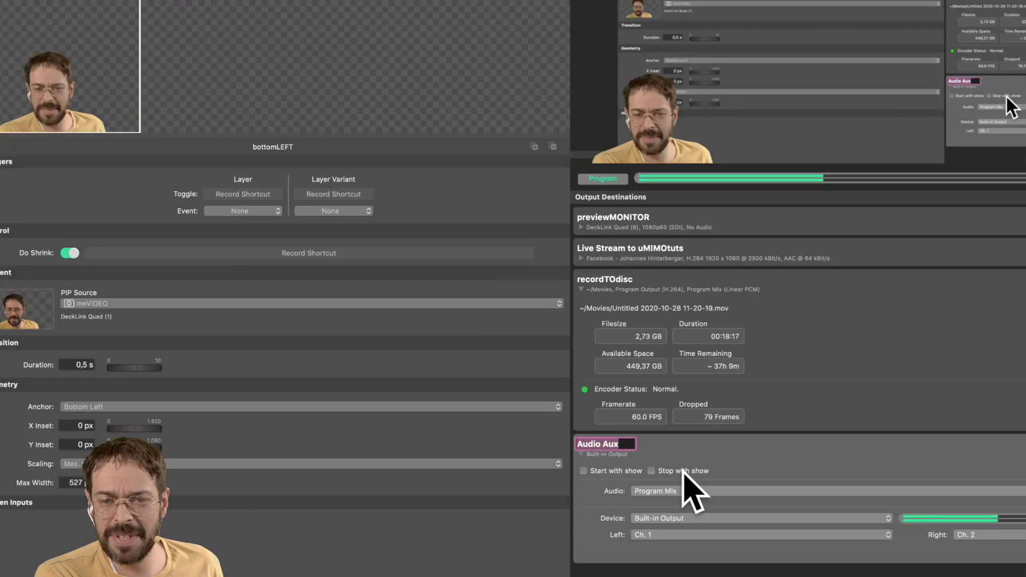
type("outputFORjo")
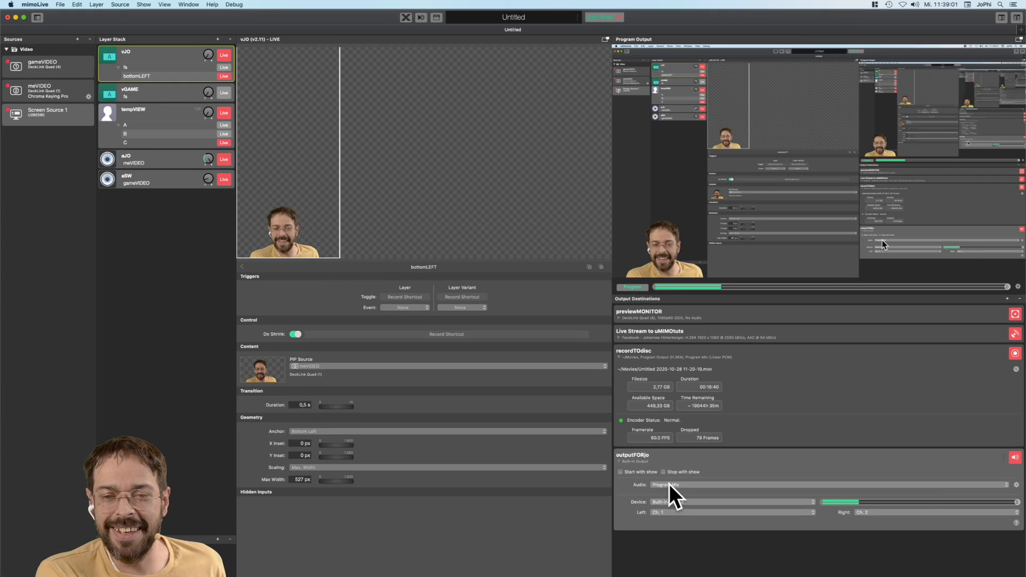
left_click(644, 484)
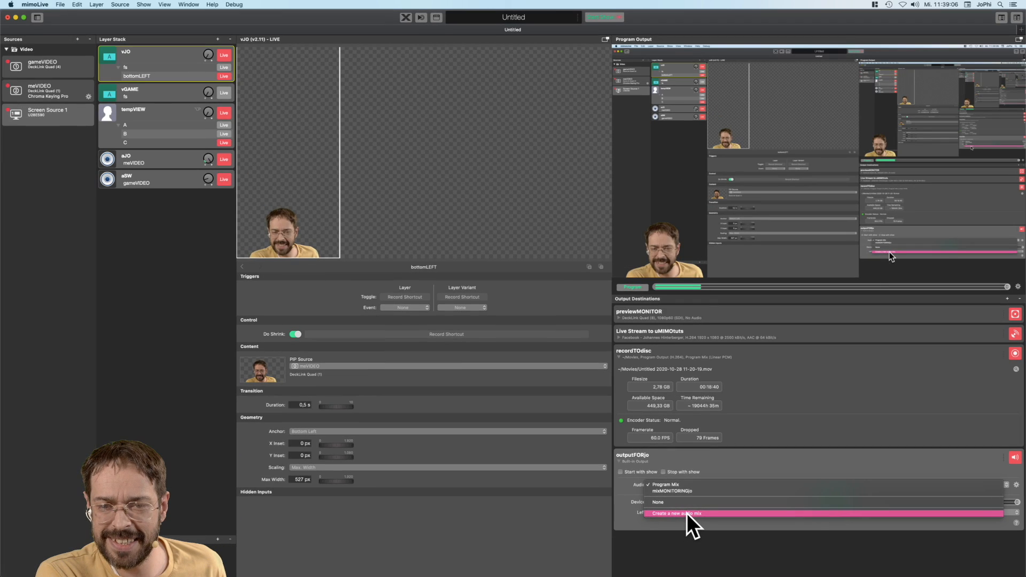
left_click(689, 512)
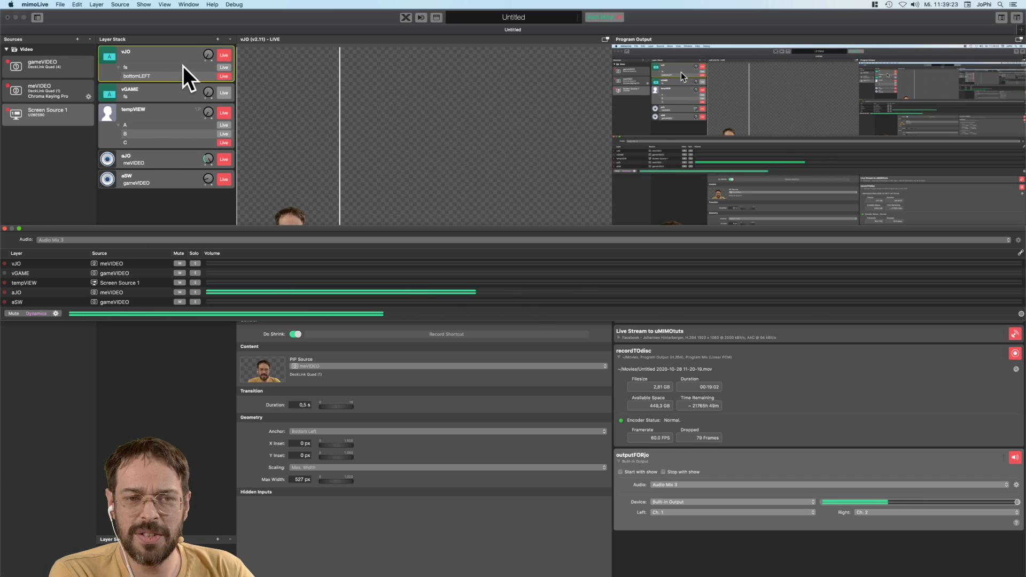
Mute the vJO, vGAME and aJO layers in the new audio mix
left_click(179, 263)
left_click(179, 273)
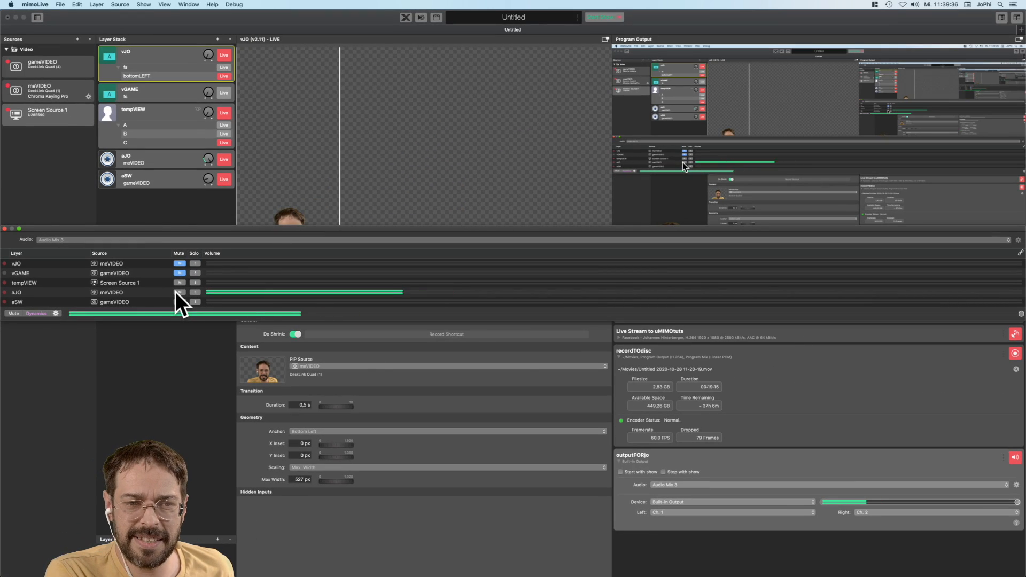
left_click(358, 289)
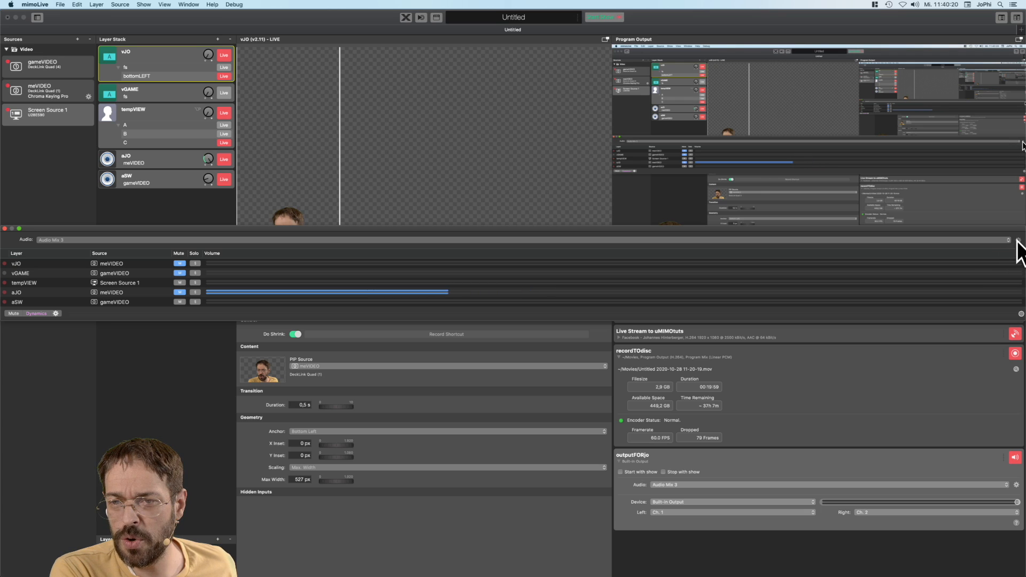
Rename the new audio mix as mixFORjo
left_click(1018, 241)
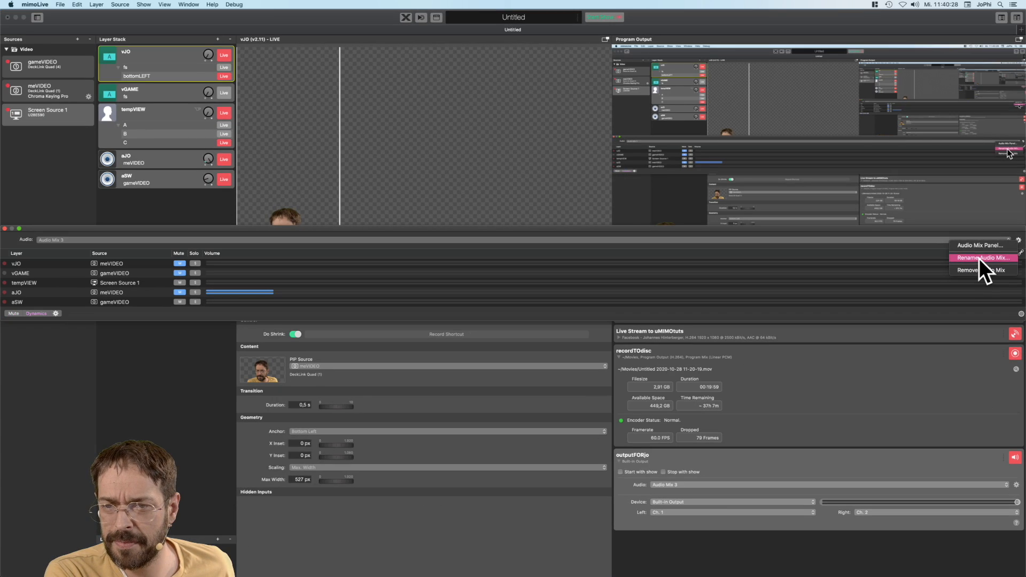
left_click(946, 274)
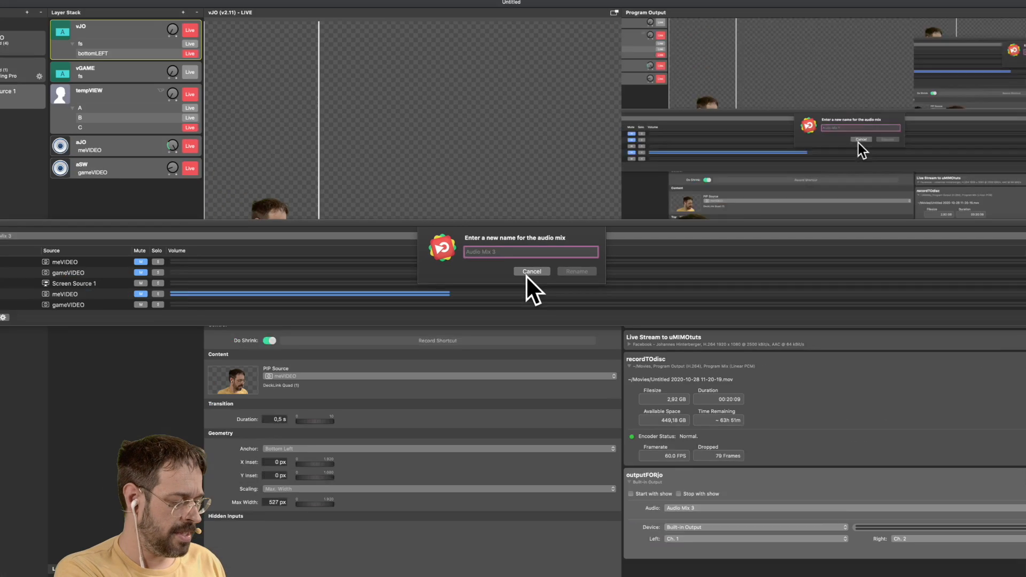
type("mixFOR")
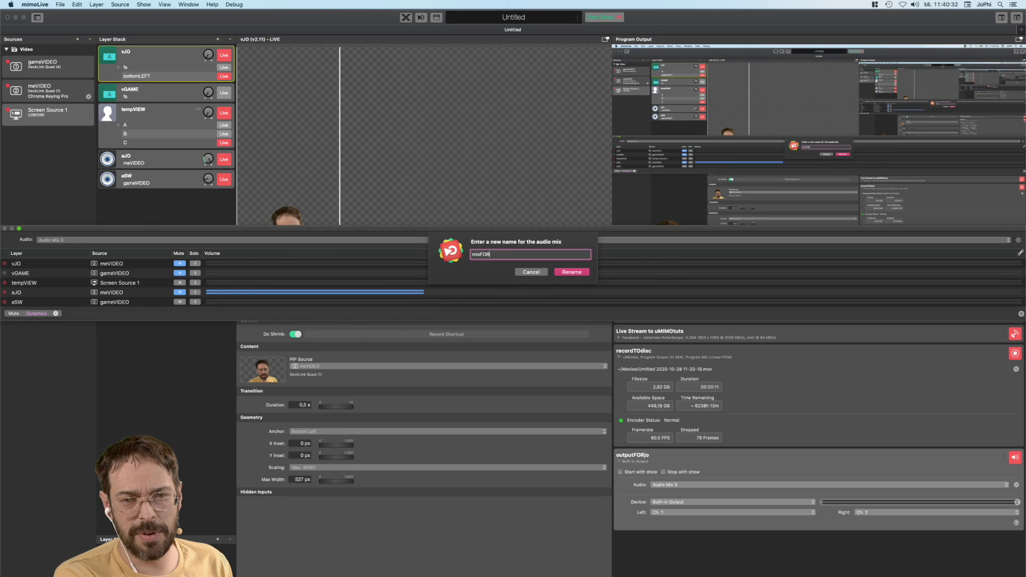
type("jo")
key("Return")
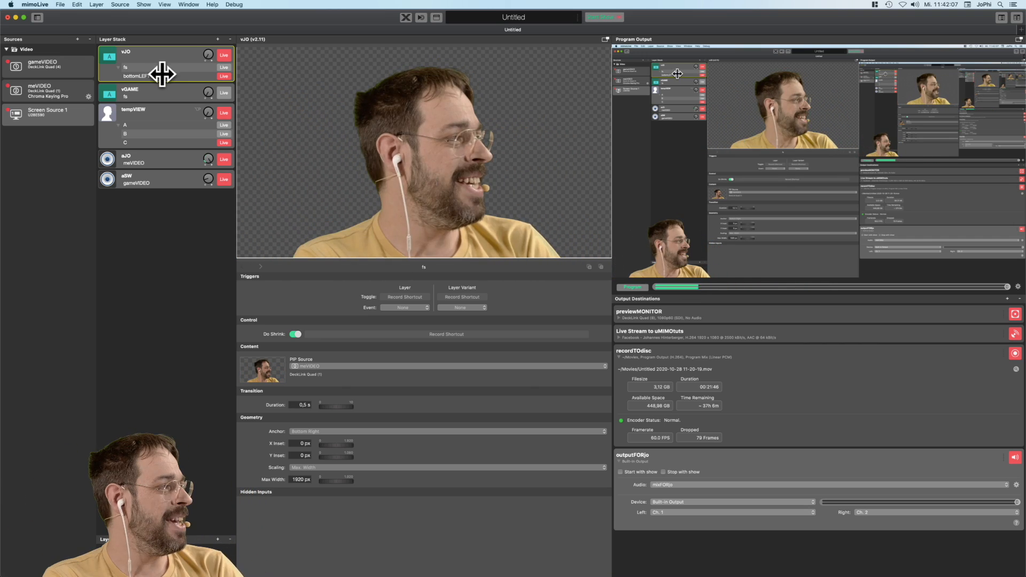
Duplicate the fs variant of the vGAME layer
left_click(163, 76)
left_click(167, 66)
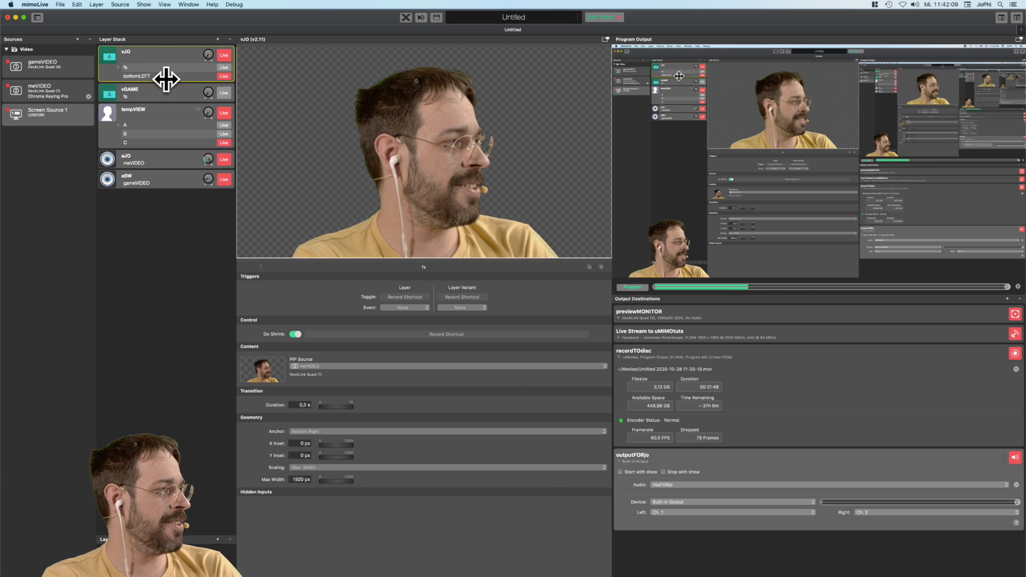
left_click(165, 78)
left_click(161, 95)
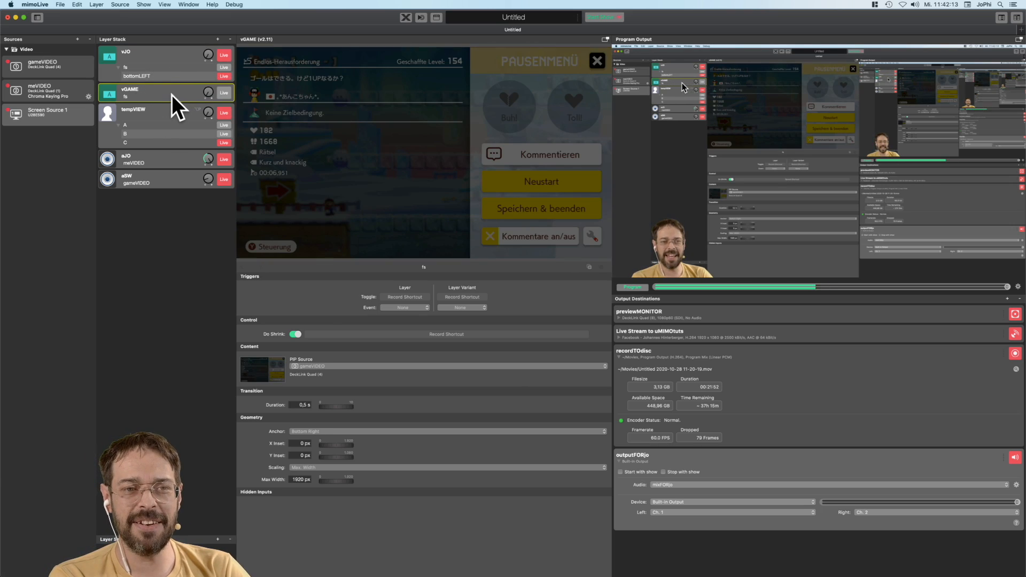
left_click(590, 267)
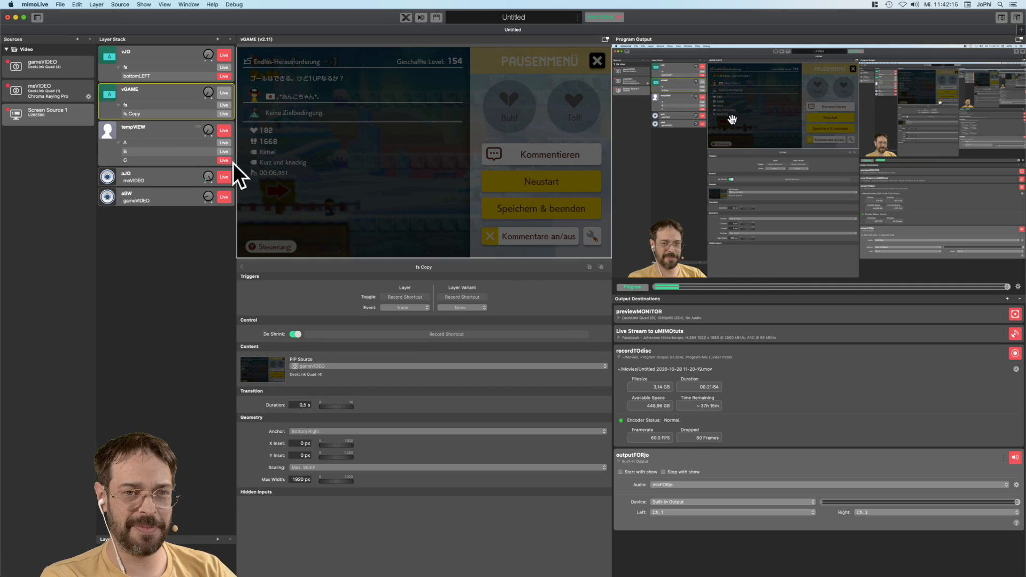
Rename the duplicated vGAME variant as topRIGHT and briefly switch it live to check it in the program output
double_click(137, 111)
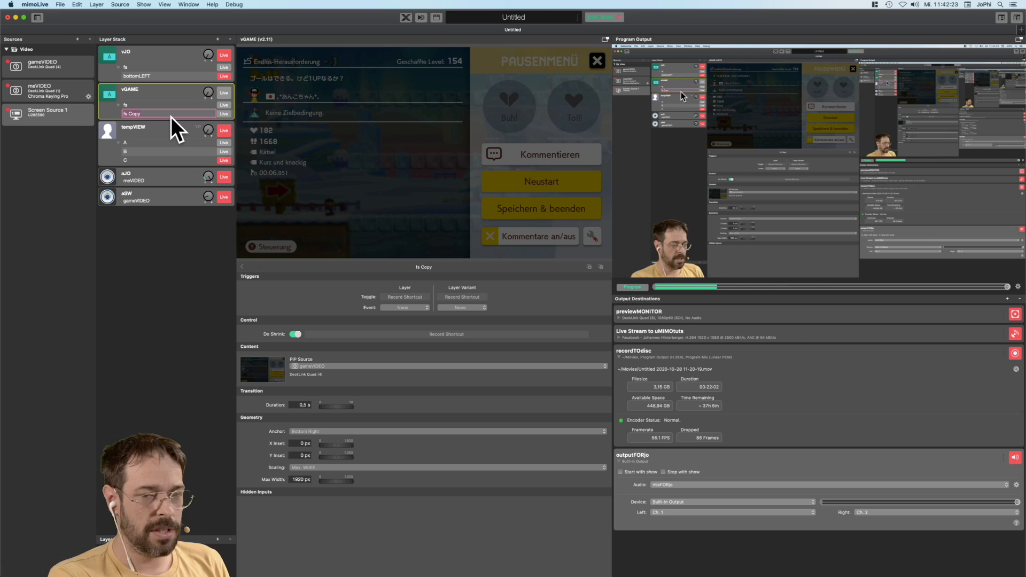
type("topR")
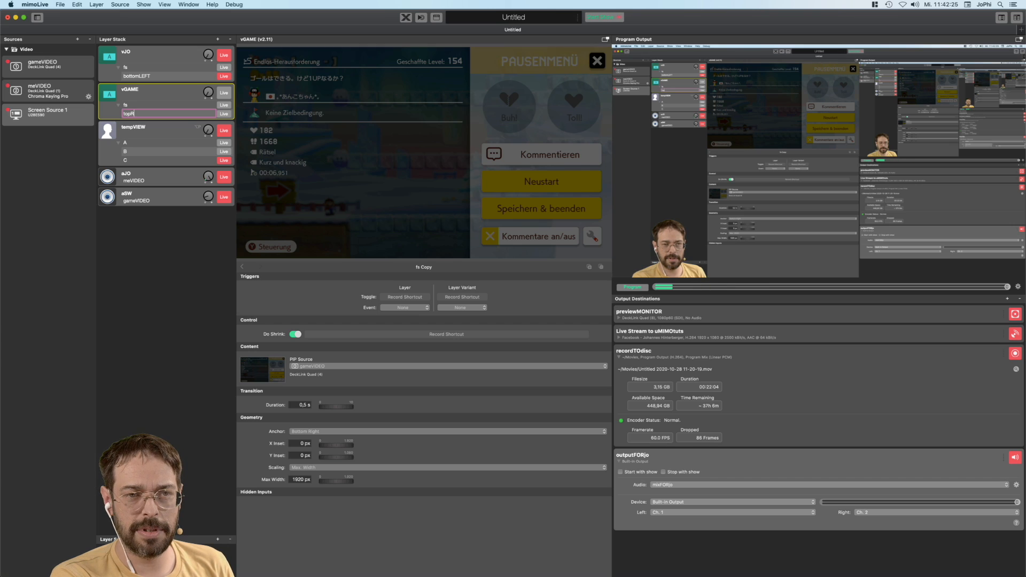
type("IGHT")
key("Return")
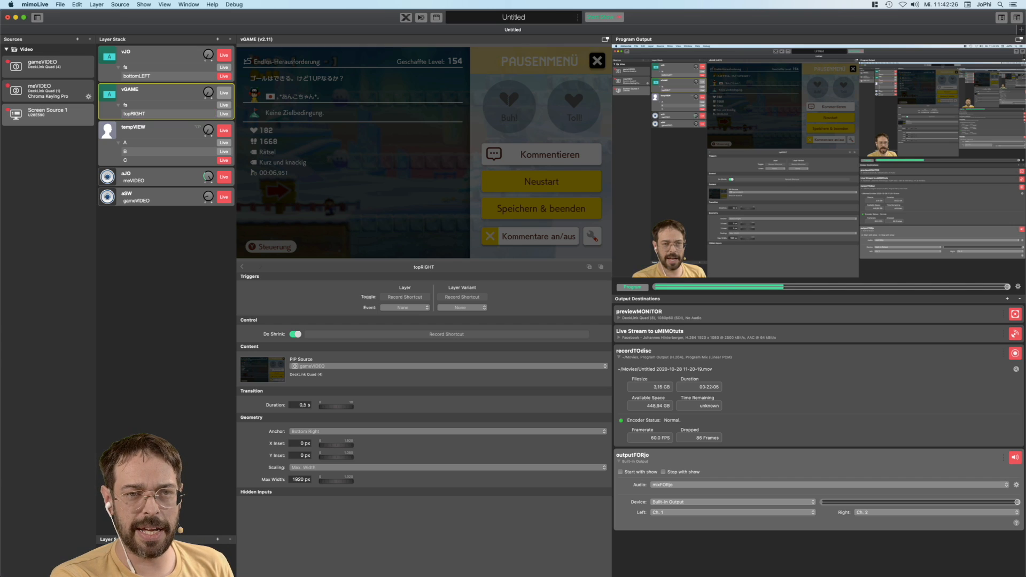
left_click(222, 114)
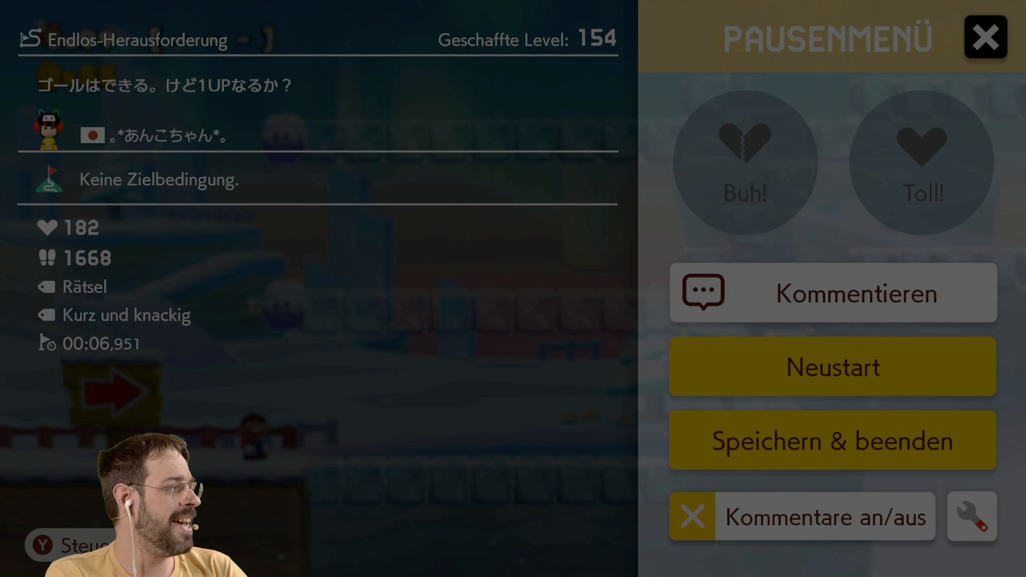
left_click(223, 114)
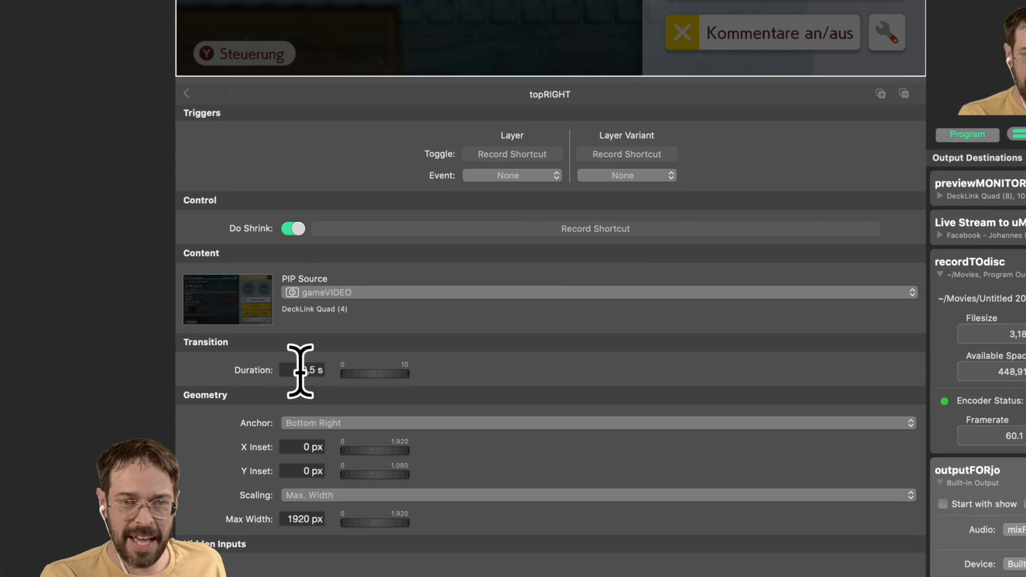
Anchor the topRIGHT variant at Top Right, reduce its max width to about 616 px and inset it about 136 px horizontally and 131 px vertically
left_click(321, 423)
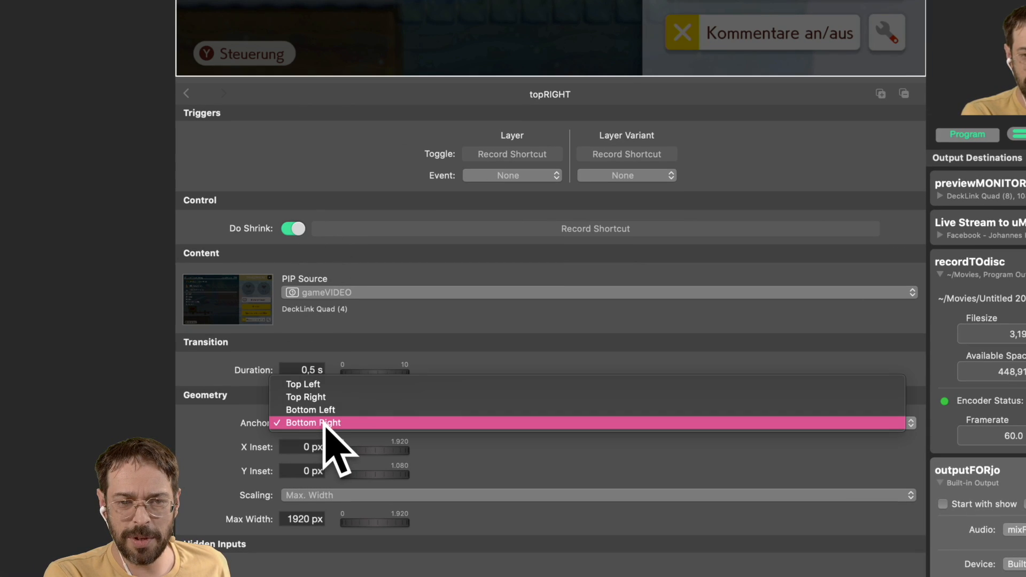
left_click(340, 398)
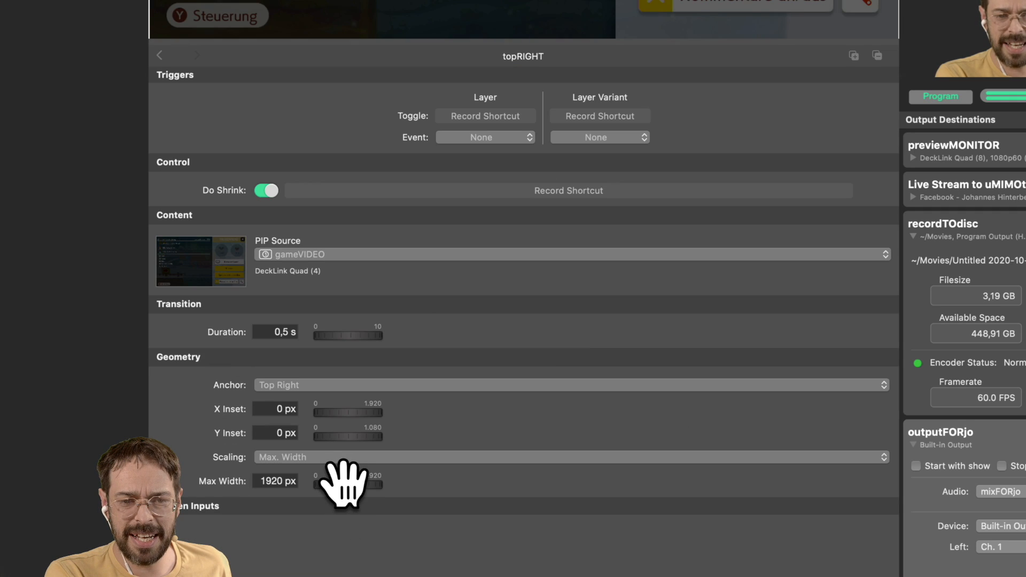
left_click_drag(372, 523, 369, 524)
left_click_drag(342, 489, 27, 540)
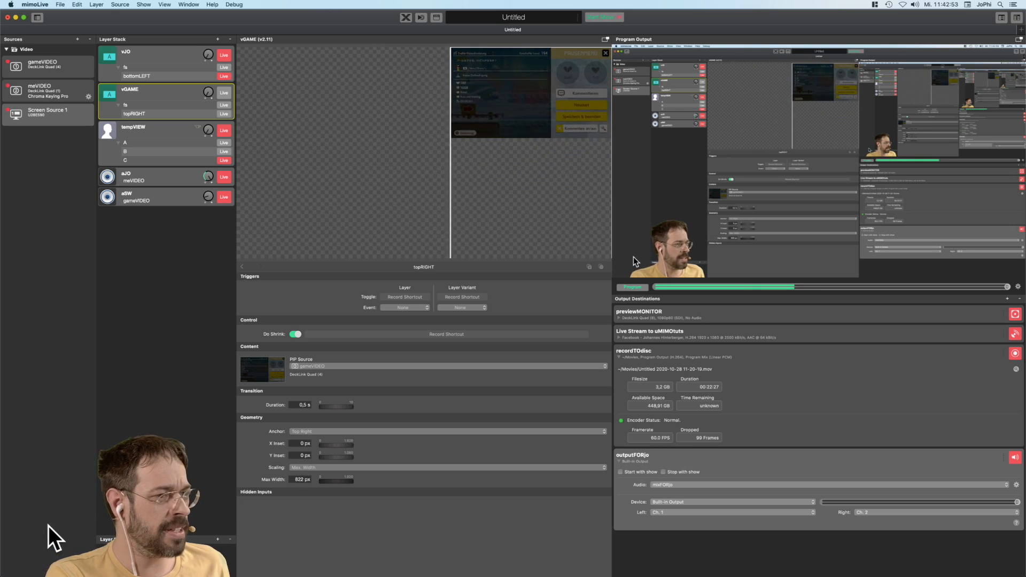
left_click_drag(526, 70, 504, 99)
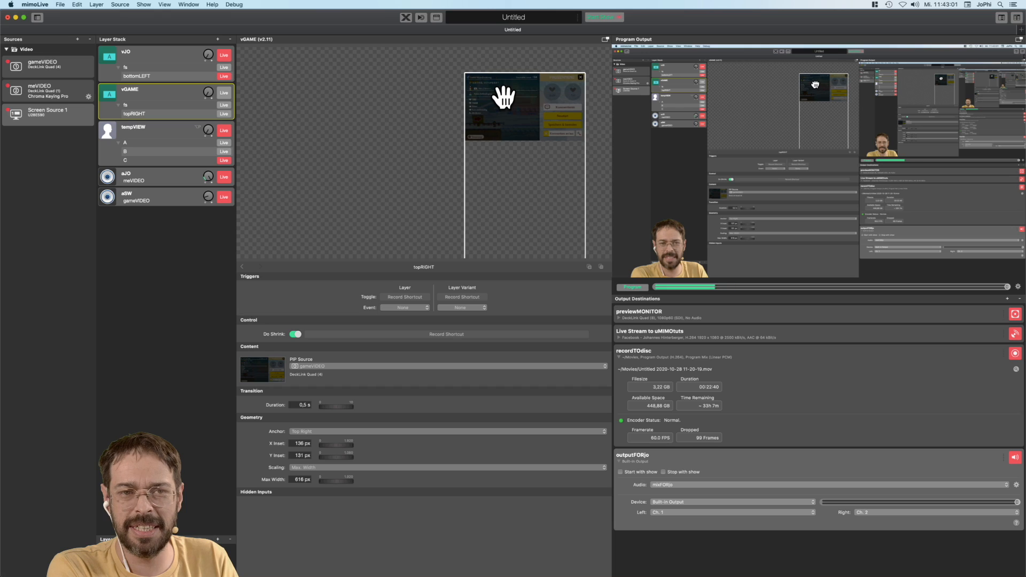
Test switching the vGAME layer live between its topRIGHT and fs variants, and take it off air
left_click(220, 113)
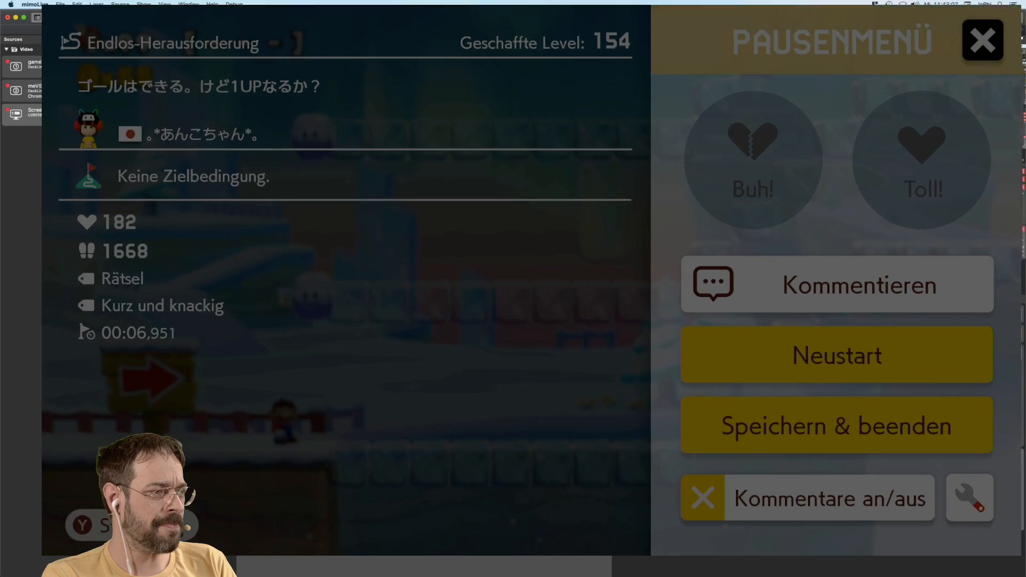
left_click(223, 114)
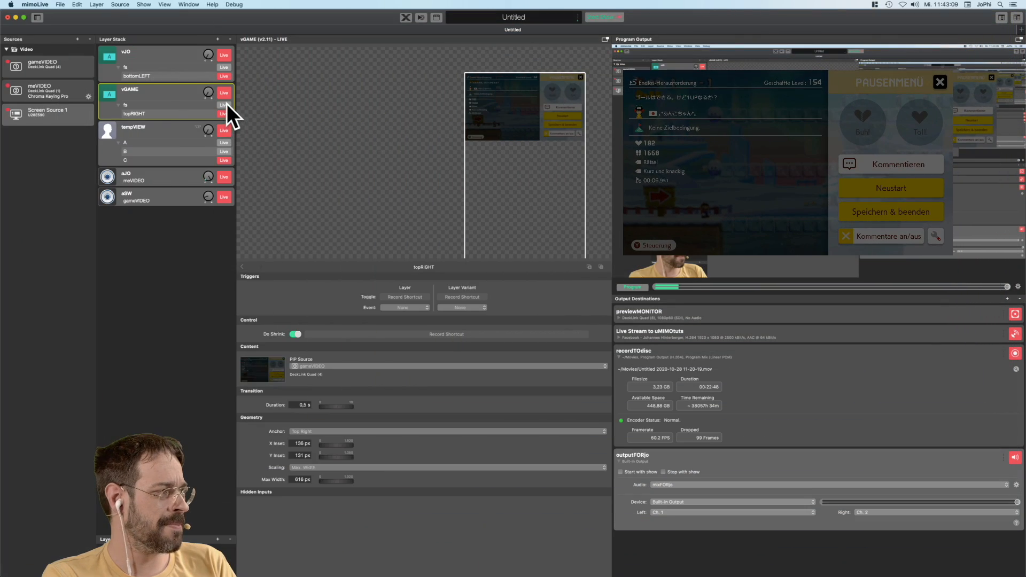
left_click(226, 104)
left_click(223, 114)
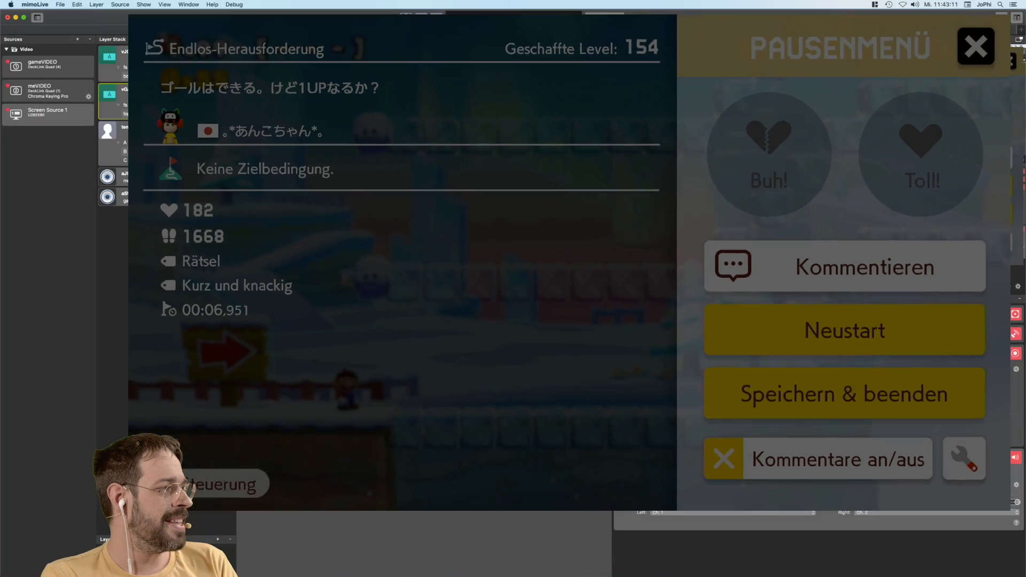
left_click(226, 104)
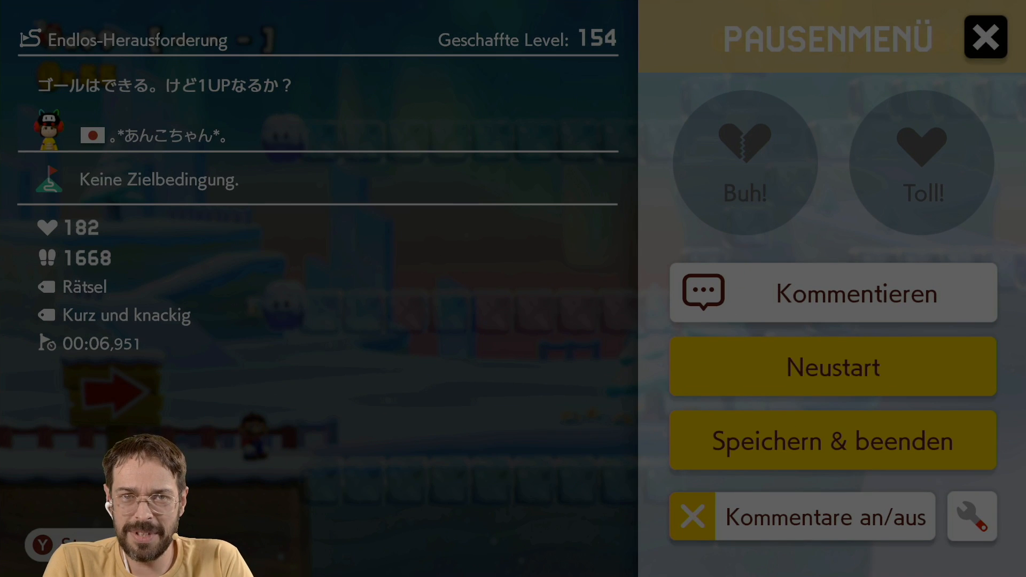
left_click(224, 105)
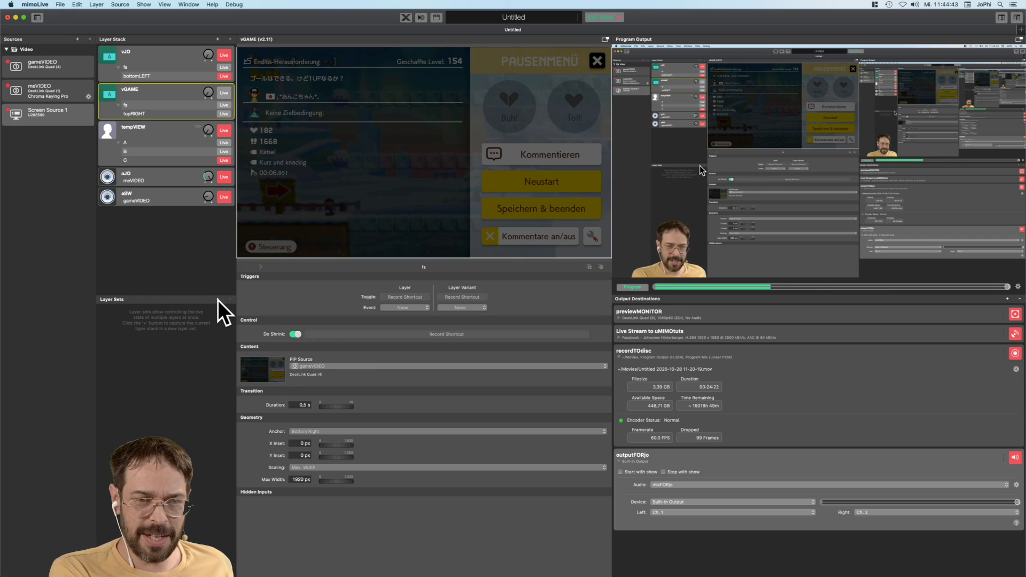
Create a layer set from the current layer stack and name it FS
left_click(320, 289)
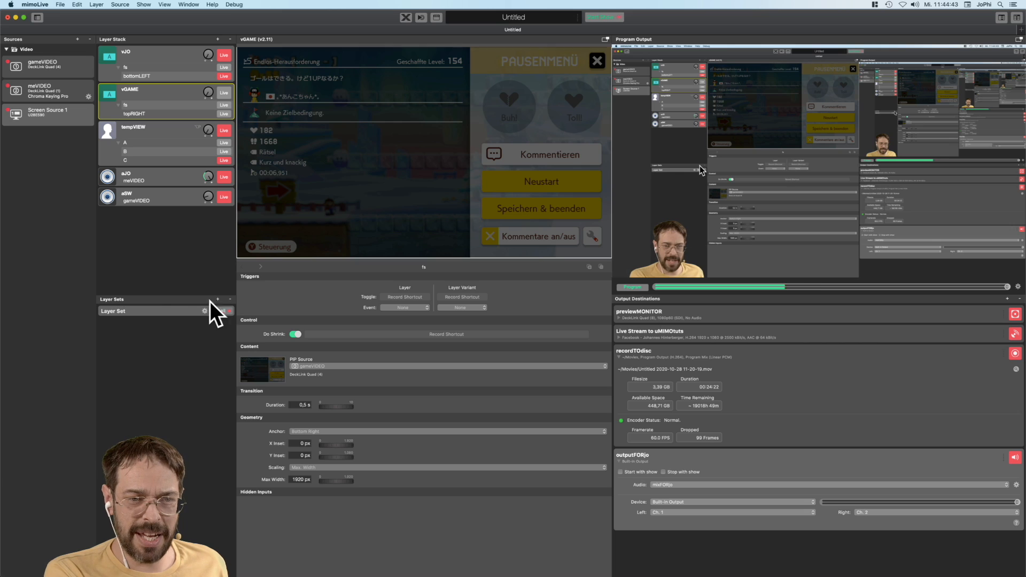
double_click(107, 308)
type("F")
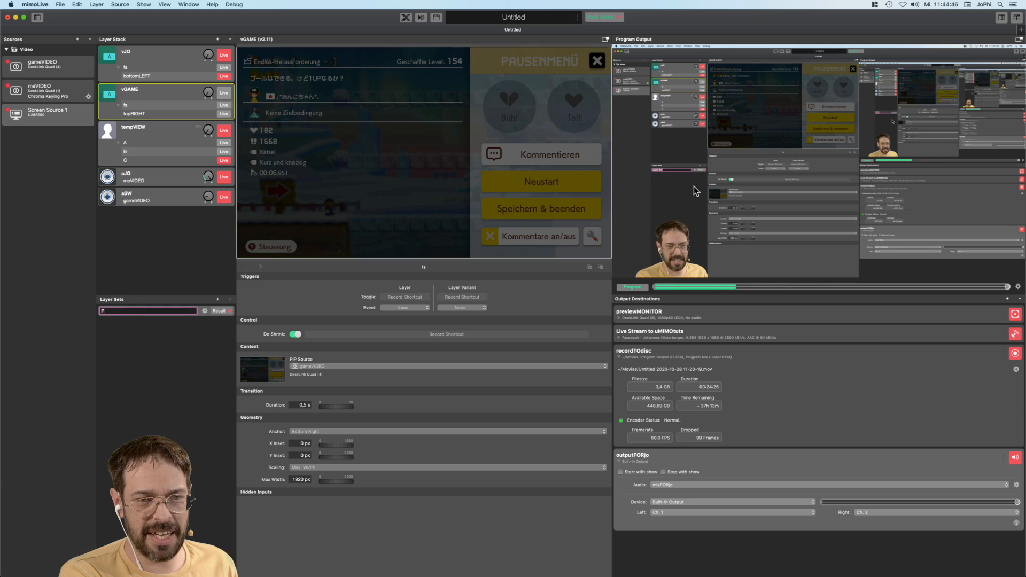
type("S")
key("Return")
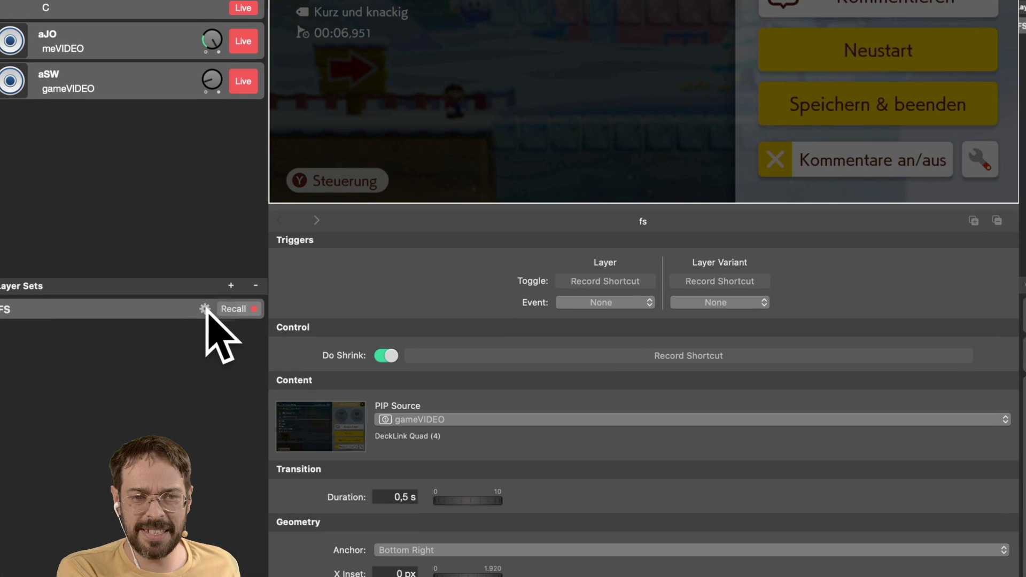
Configure the FS layer set with vJO on variant fs, vGAME live on variant fs, and tempVIEW off
left_click(204, 311)
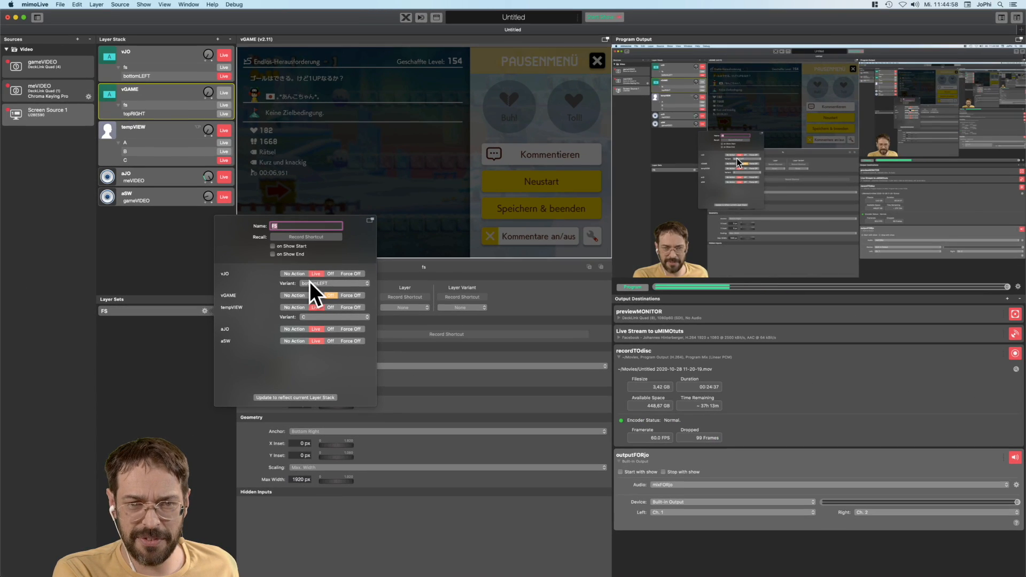
left_click(418, 255)
left_click(310, 271)
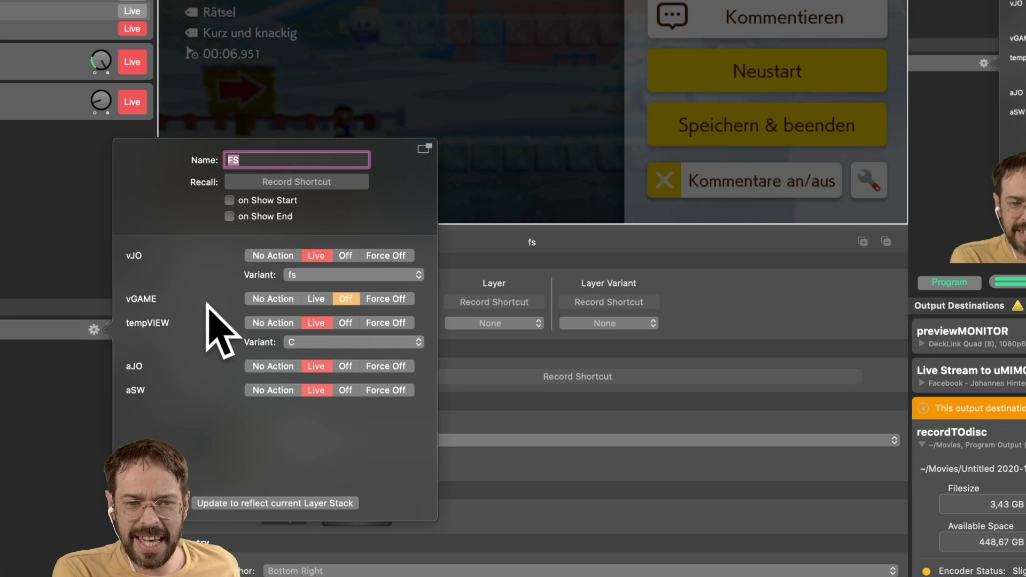
left_click(316, 299)
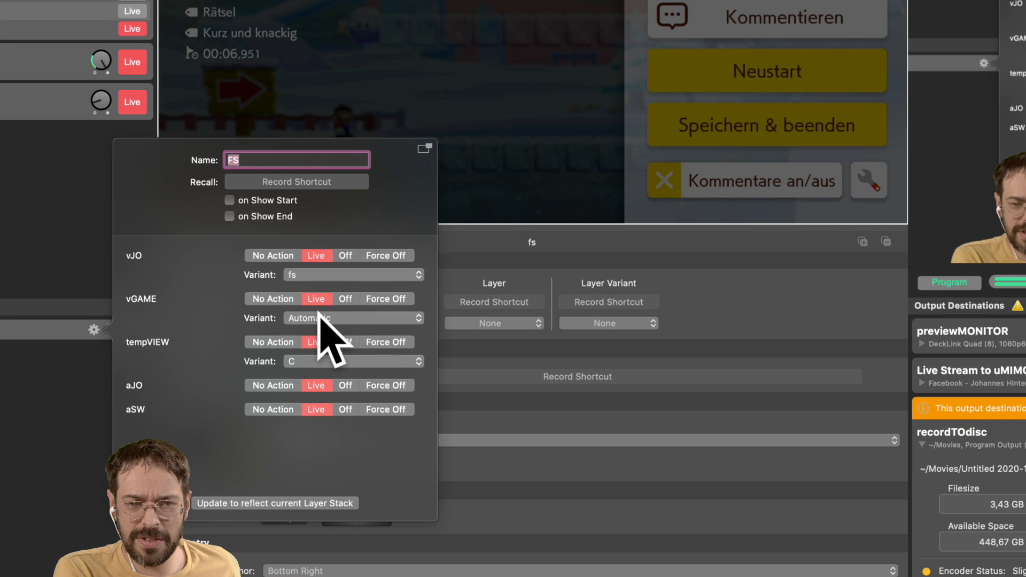
left_click(321, 317)
left_click(319, 341)
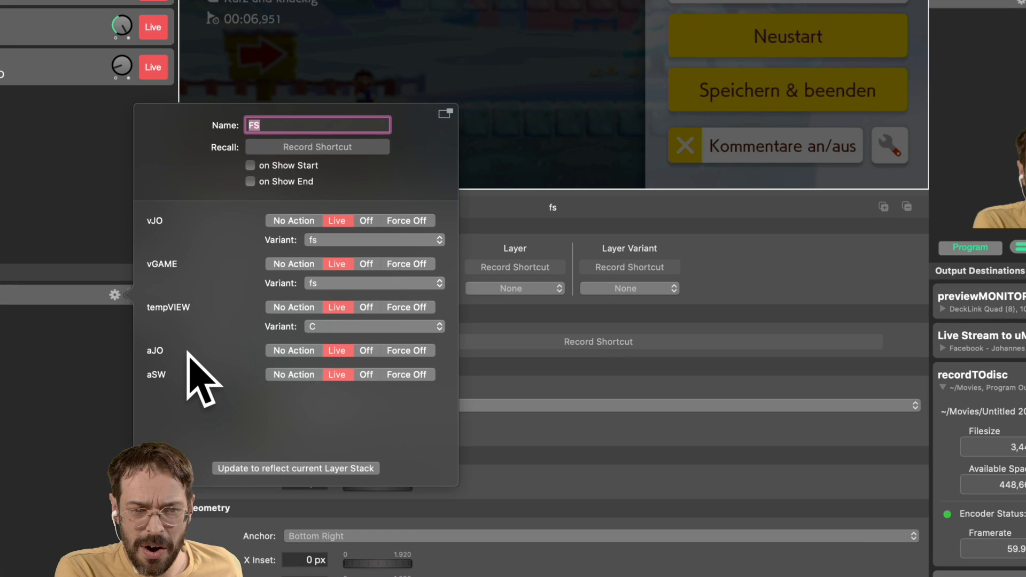
left_click(365, 307)
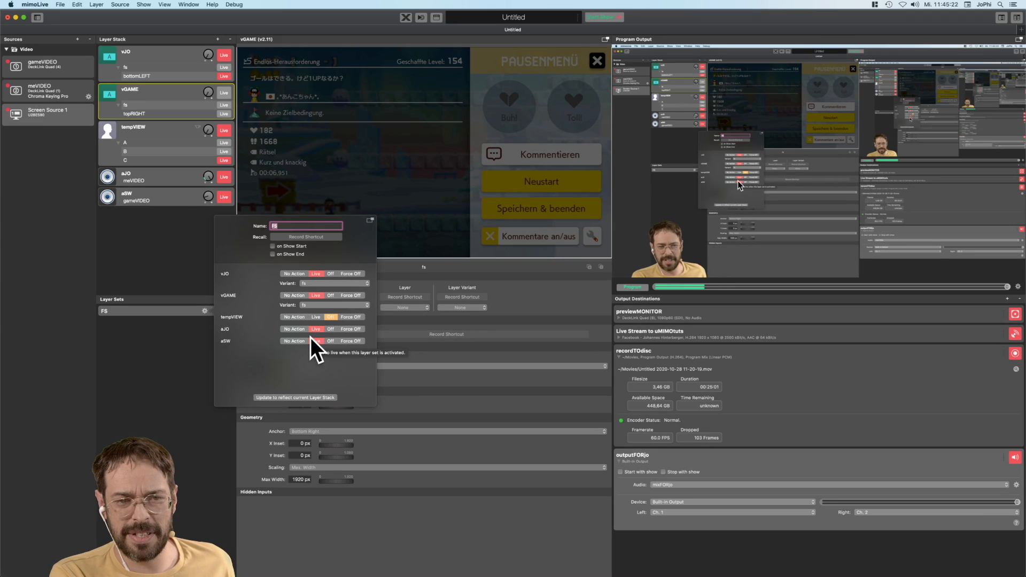
left_click(183, 347)
Test recalling the FS layer set, and return the vJO layer to its bottomLEFT variant
mouse_move(230, 312)
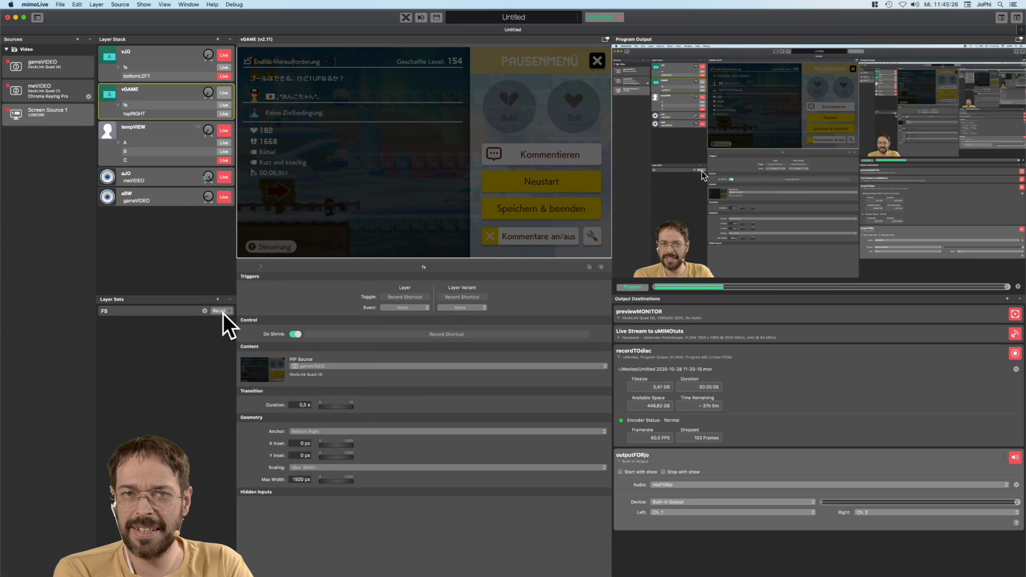
left_click(223, 312)
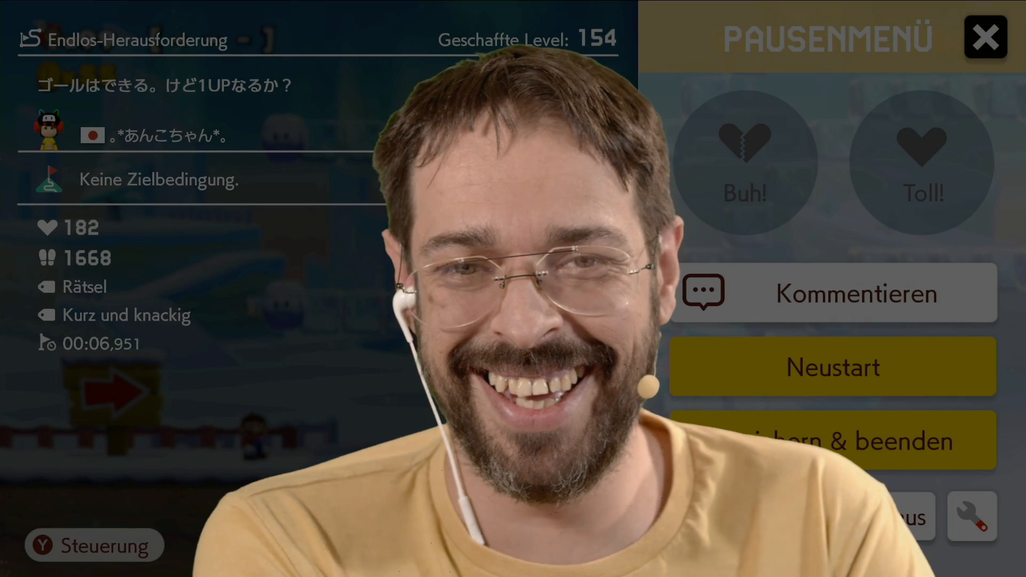
left_click(223, 75)
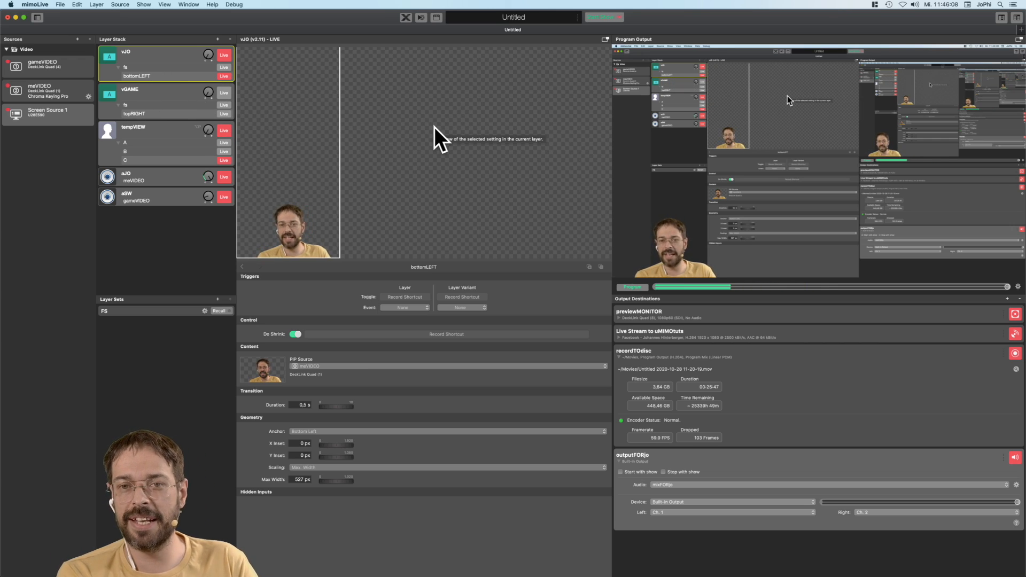
Capture the current layer stack as a second layer set named SCREENrecording
left_click(218, 300)
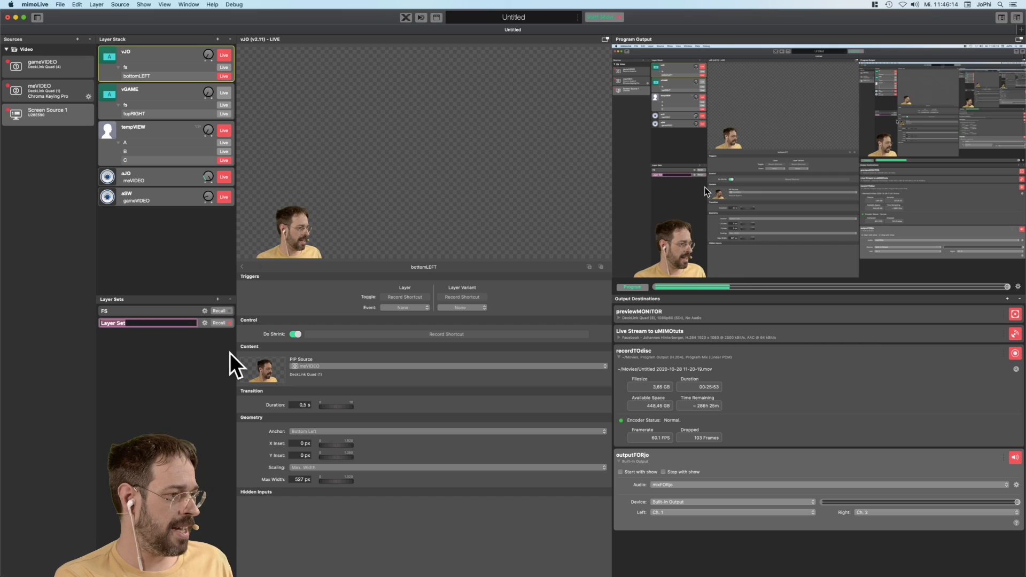
type("SCREEN")
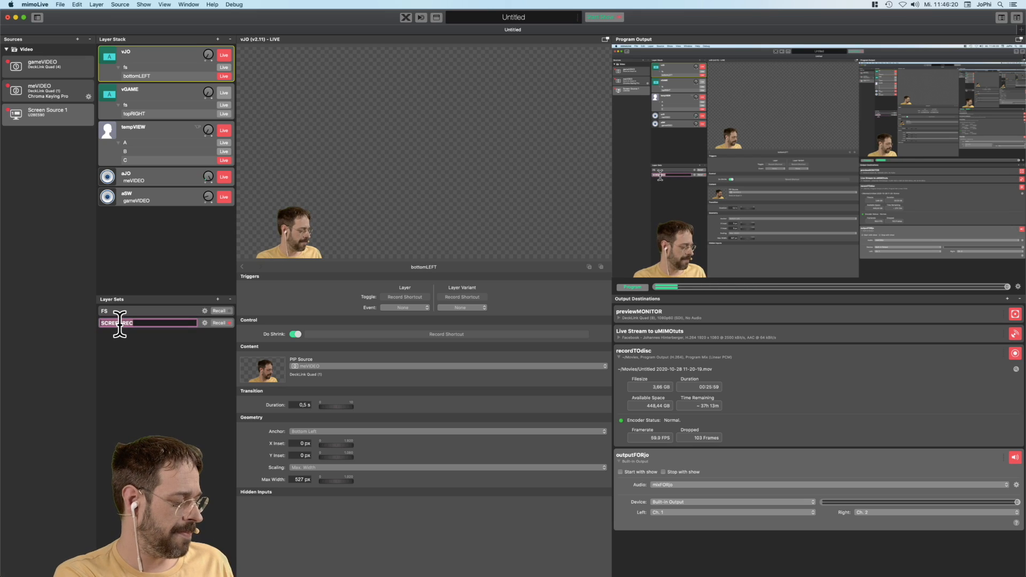
type("recor")
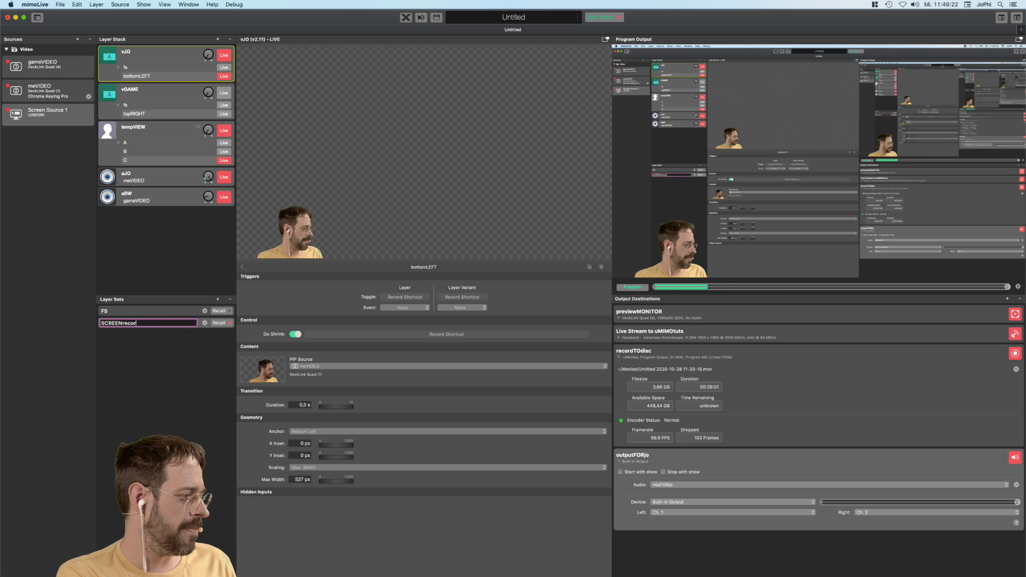
type("ding")
key("Return")
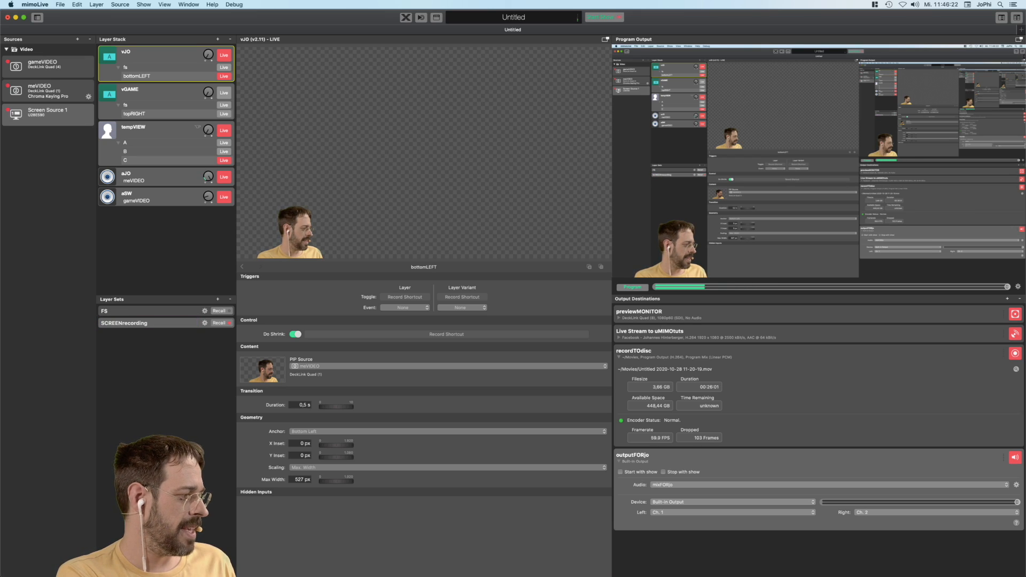
Test switching the program between the FS and SCREENrecording layer sets
left_click(223, 312)
left_click(220, 321)
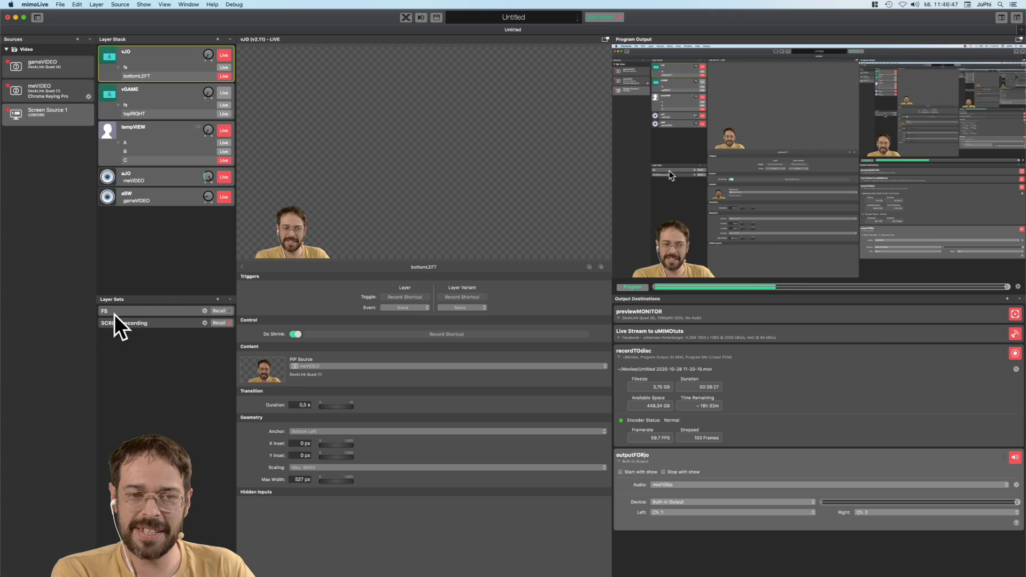
left_click(219, 312)
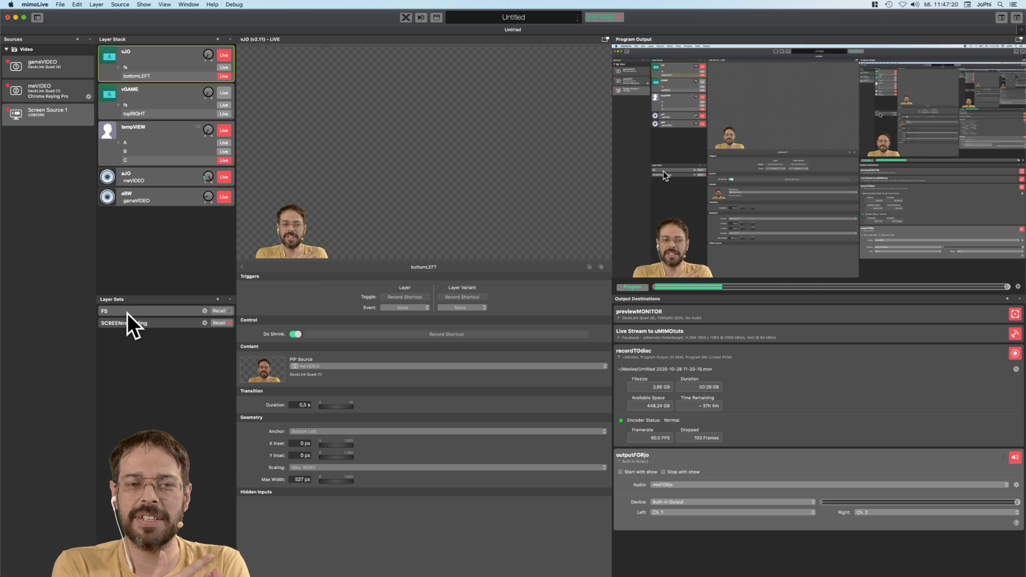
Create a third layer set and name it joGAME
left_click(217, 299)
double_click(120, 335)
type("joGAME")
key("Return")
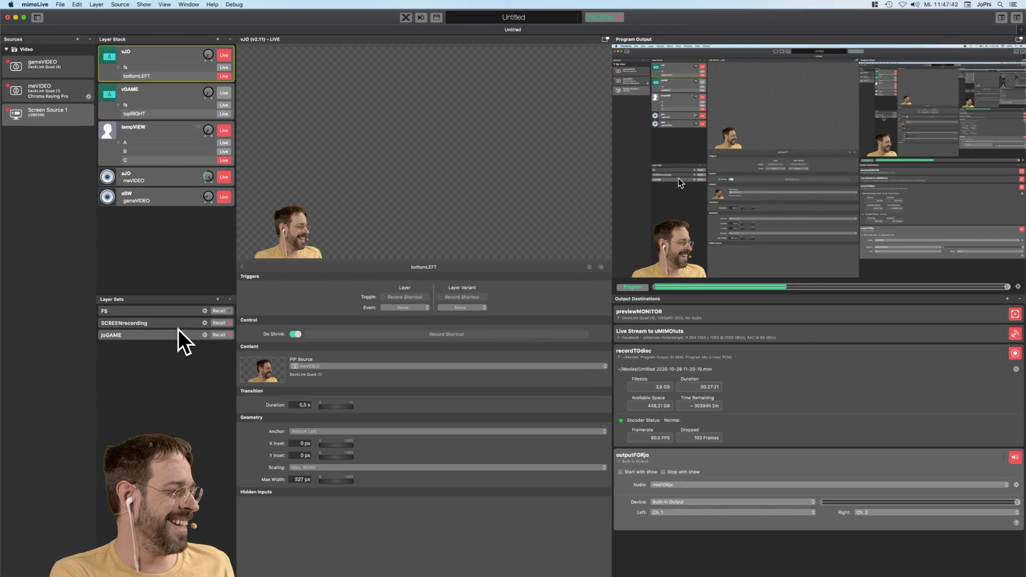
Configure the joGAME layer set to keep vJO on bottomLEFT, take vGAME live with variant fs, and switch tempVIEW off
left_click(306, 327)
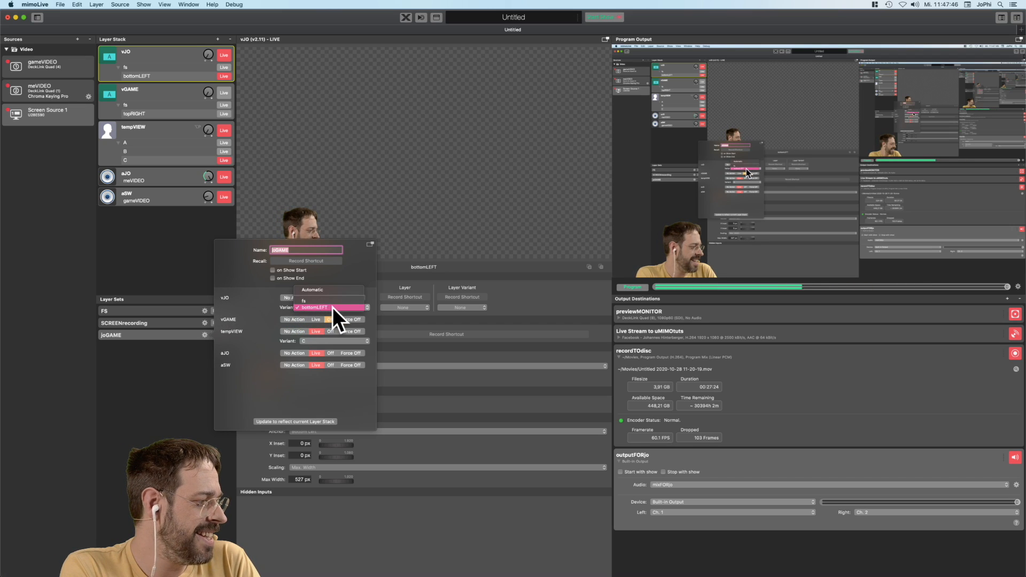
left_click(332, 307)
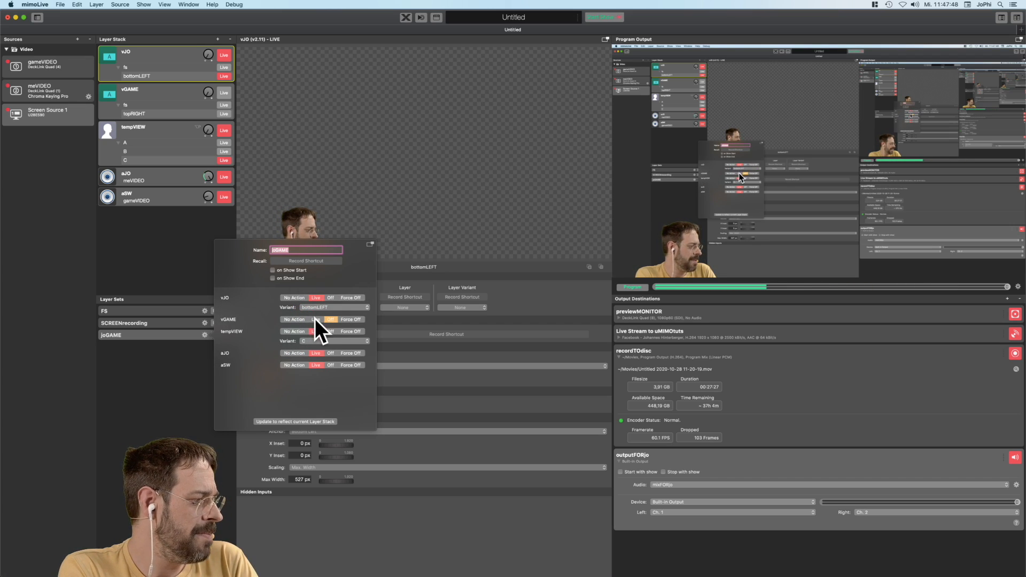
left_click(315, 319)
left_click(340, 328)
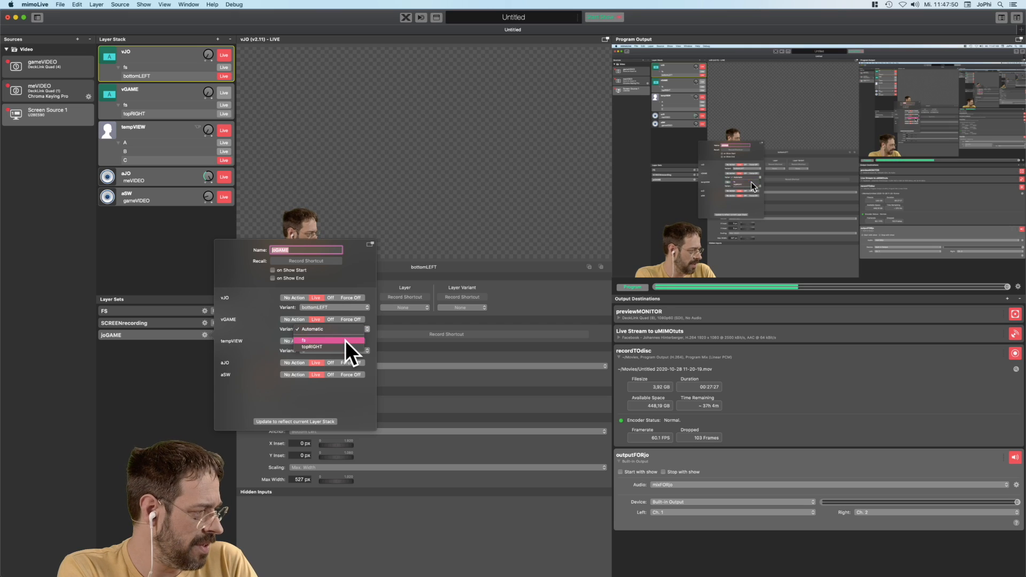
left_click(345, 341)
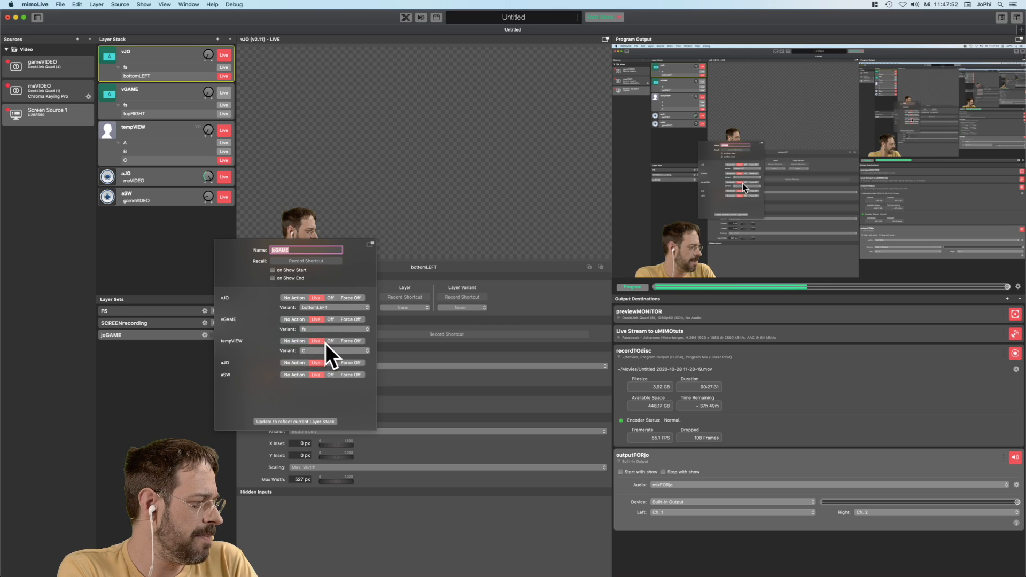
left_click(329, 341)
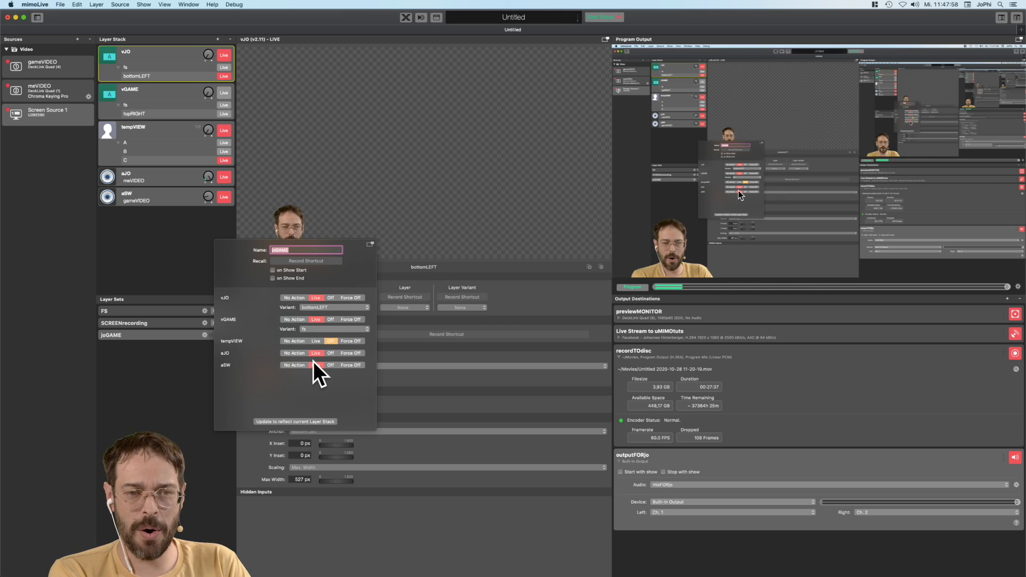
left_click(156, 369)
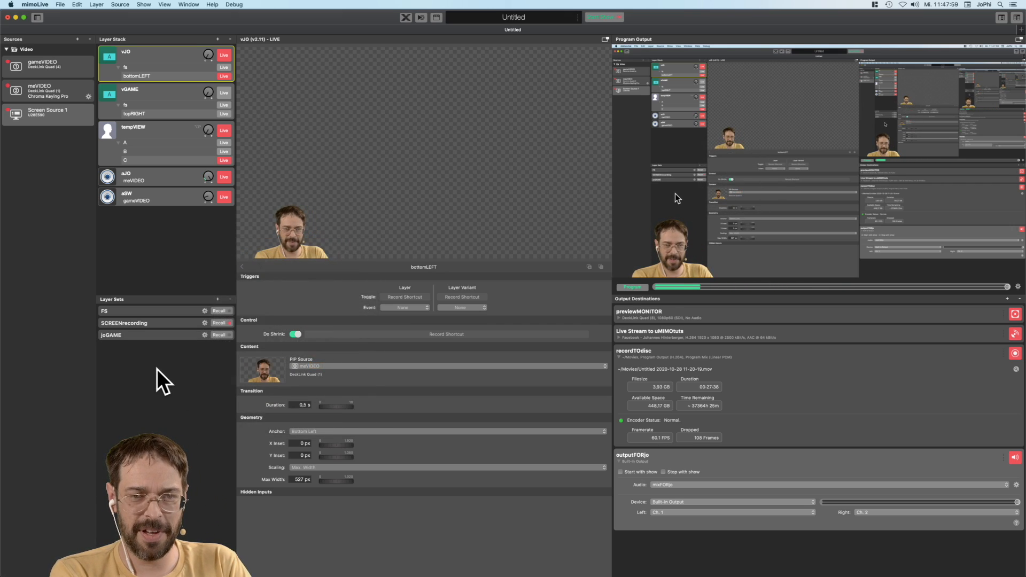
Test recalling the joGAME and FS layer sets, returning the program to SCREENrecording
left_click(219, 335)
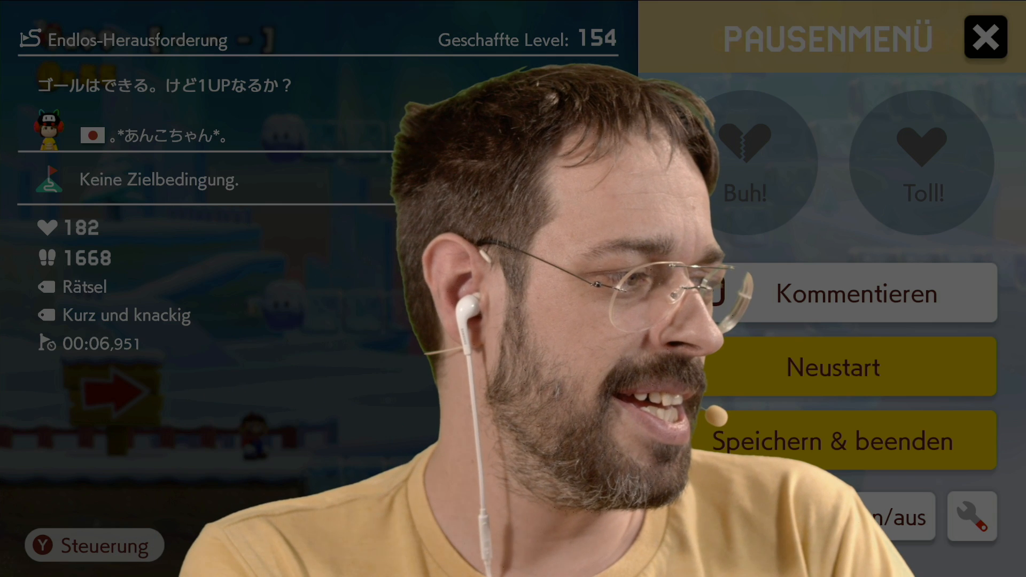
left_click(219, 324)
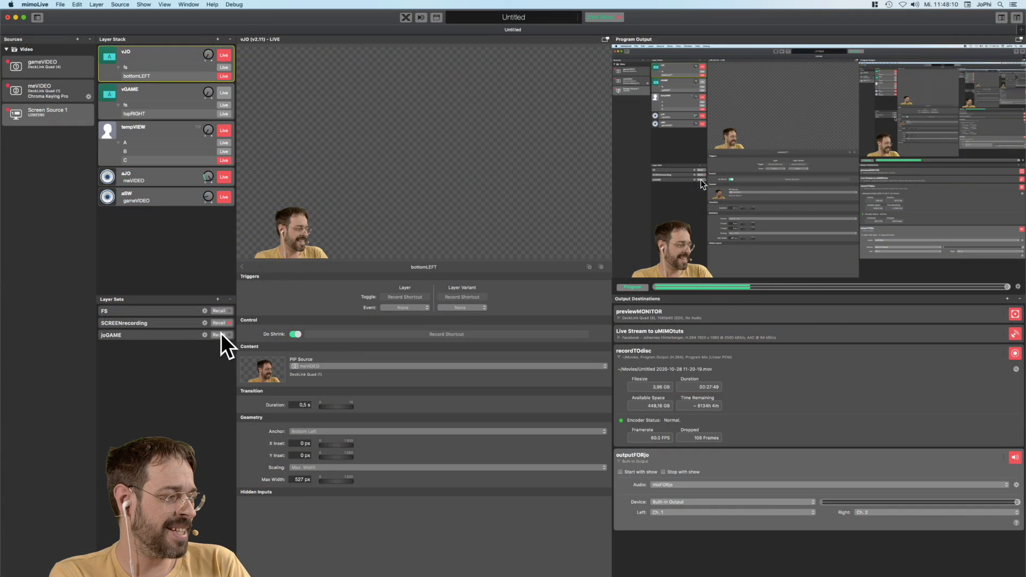
left_click(220, 311)
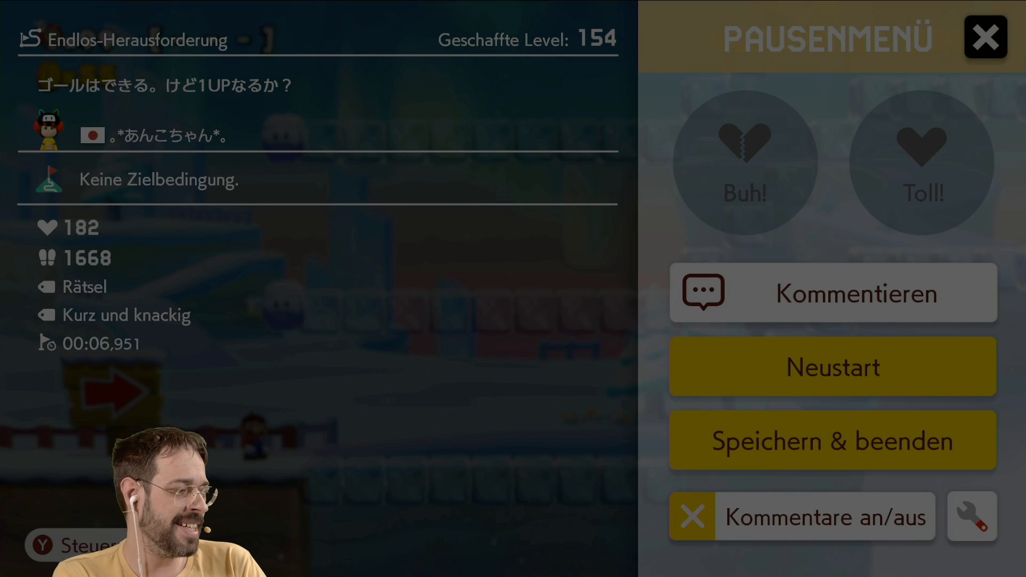
left_click(219, 323)
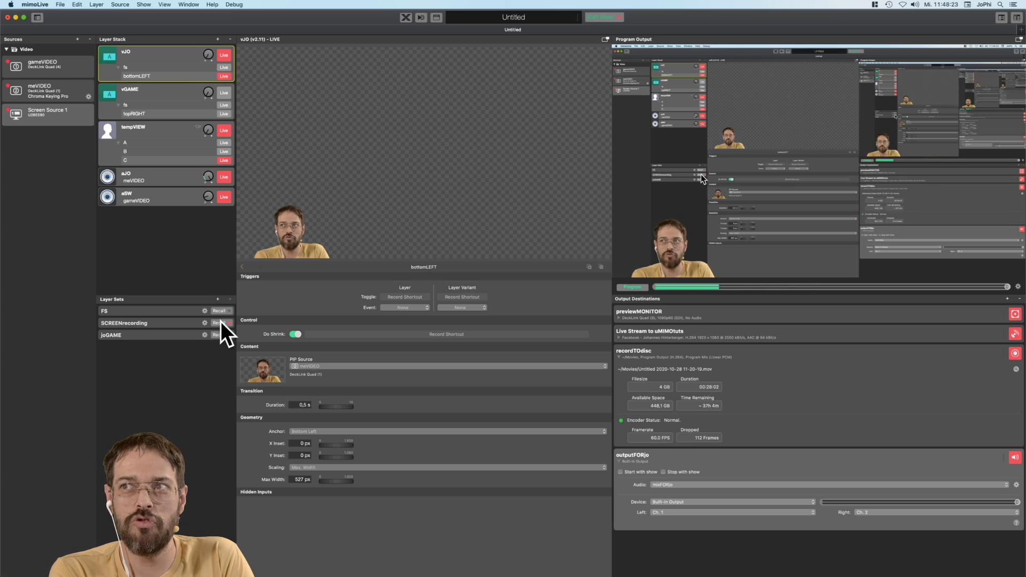
Enlarge the vGAME layer's topRIGHT variant to a max width of 1440 px, with insets of 100 px in X and 119 px in Y
left_click(198, 110)
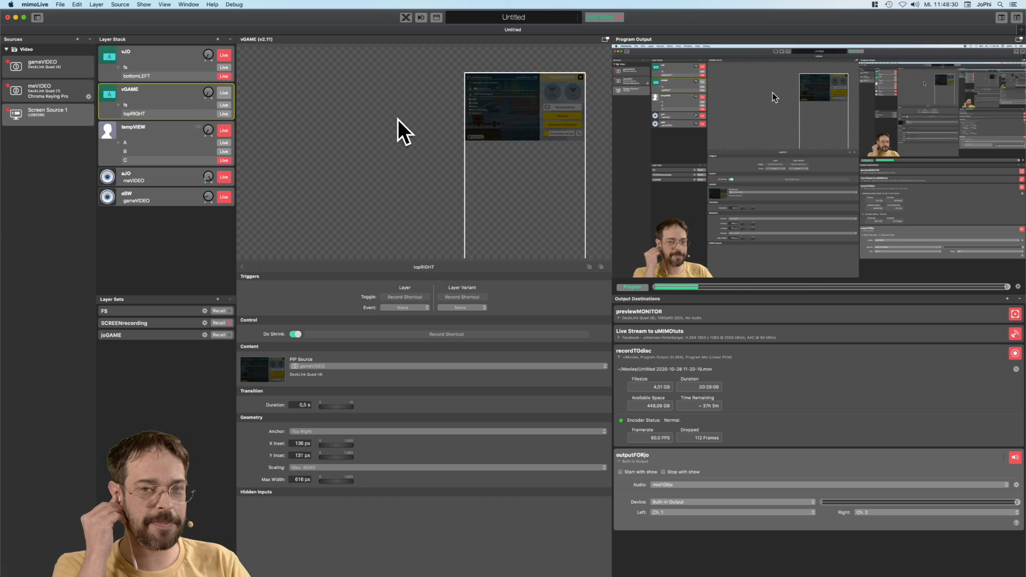
left_click_drag(465, 155, 310, 155)
left_click_drag(434, 170, 441, 168)
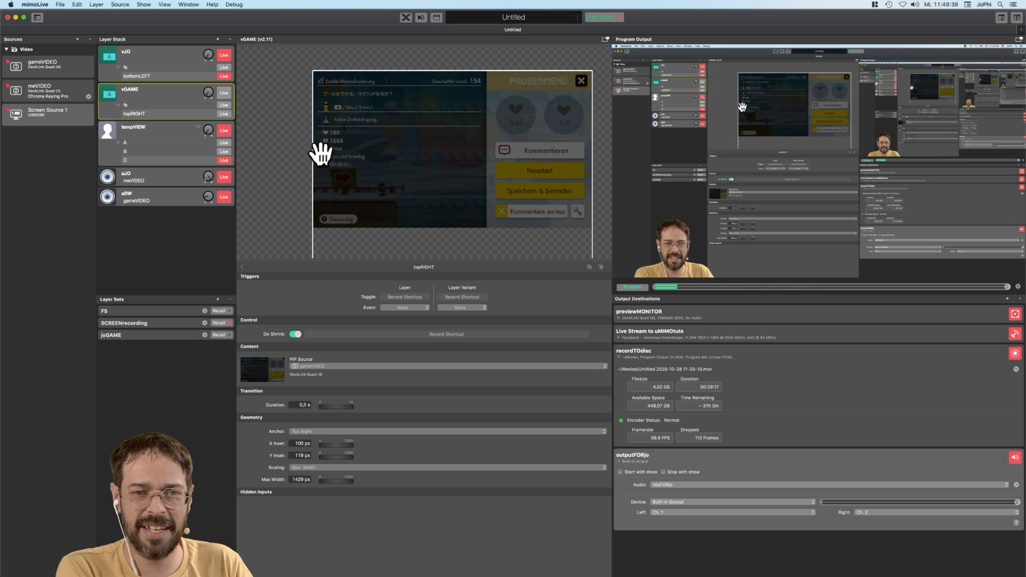
left_click_drag(314, 156, 310, 155)
Create a fourth layer set from the current layer stack and name it joGAMEright
left_click(217, 299)
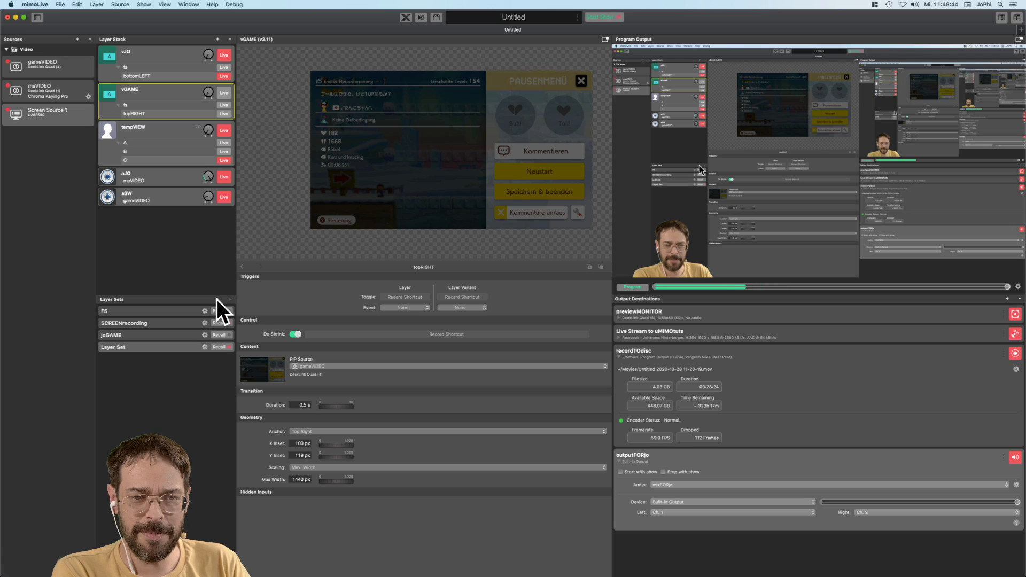
double_click(142, 348)
double_click(122, 347)
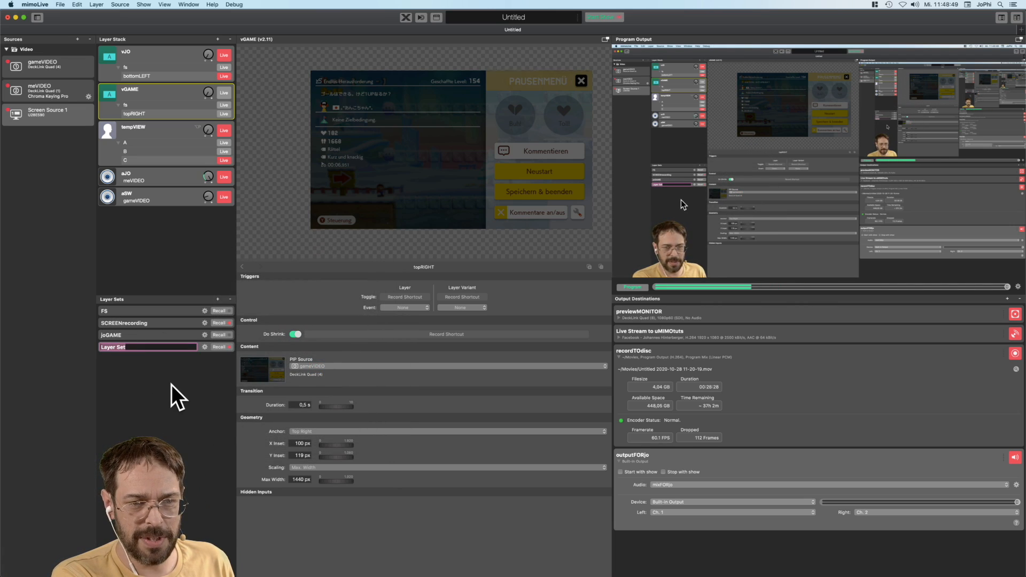
key("BackSpace")
type("j")
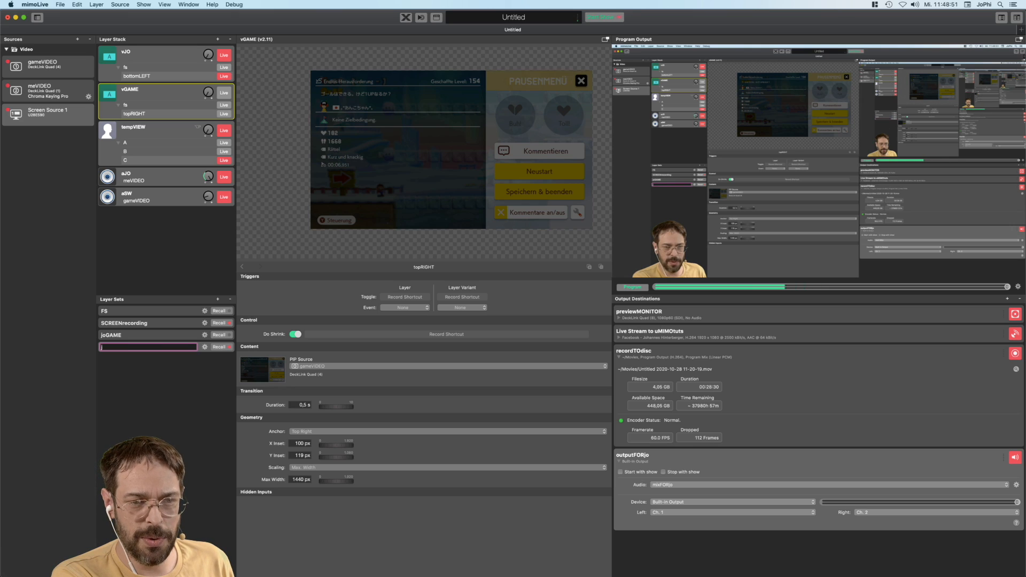
type("oGAMEright")
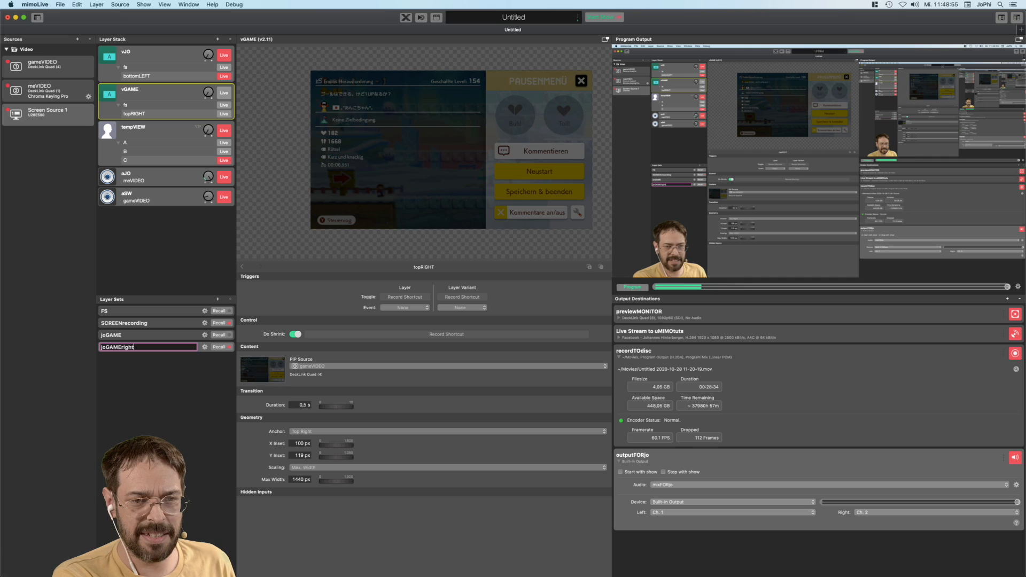
key("Return")
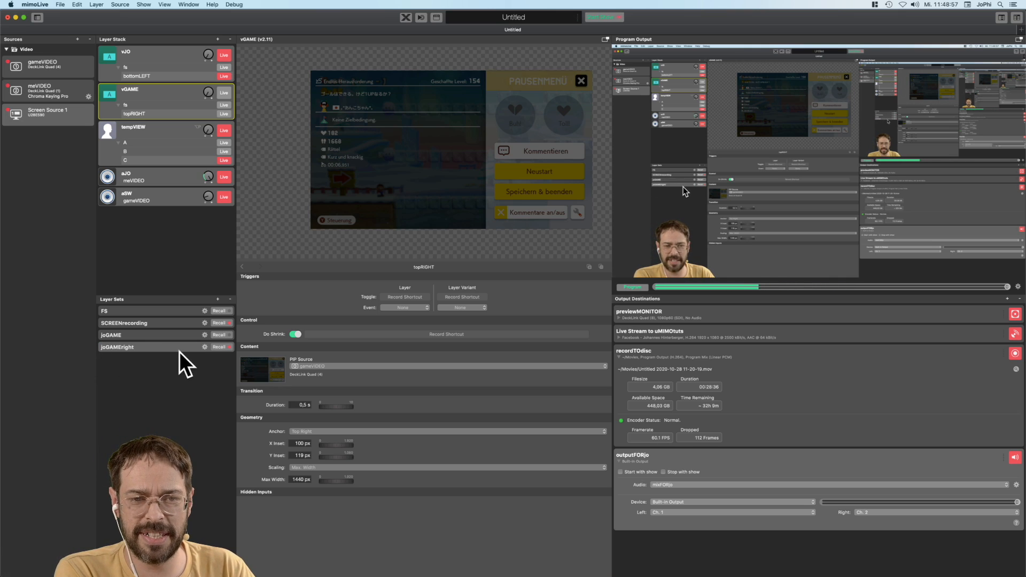
Configure the joGAMEright layer set to take vGAME live with variant topRIGHT and switch tempVIEW off
left_click(204, 346)
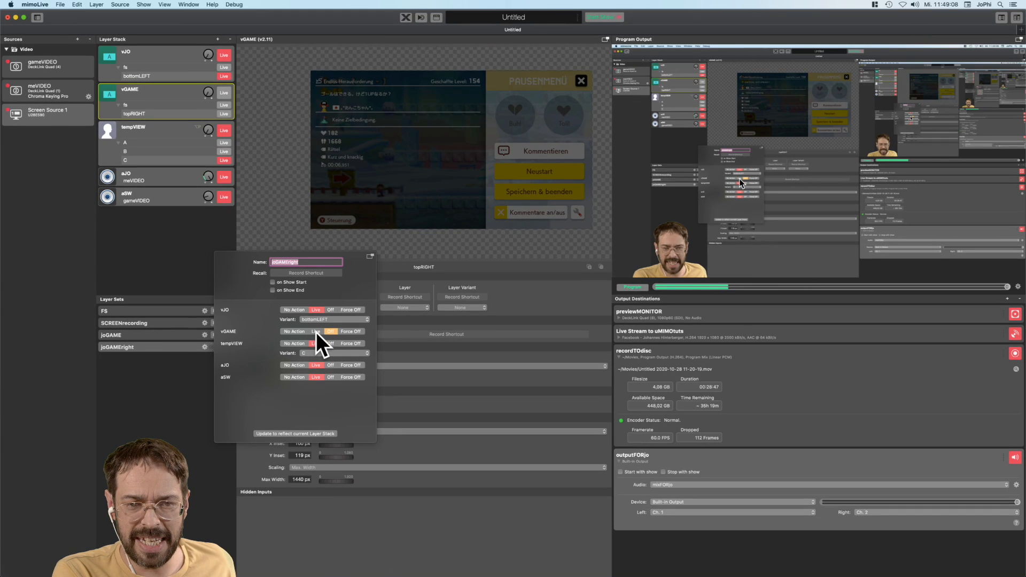
left_click(316, 332)
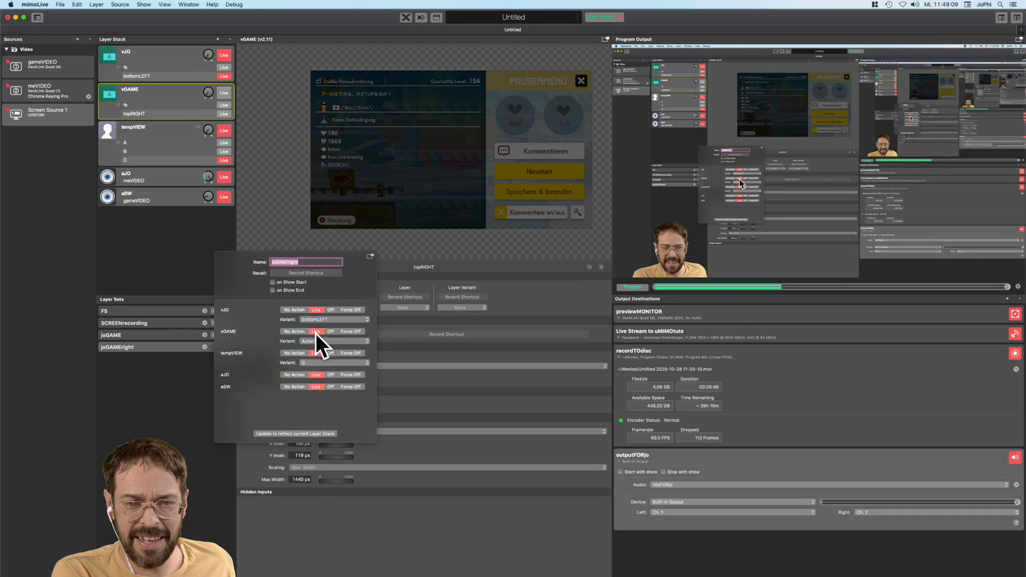
left_click(316, 340)
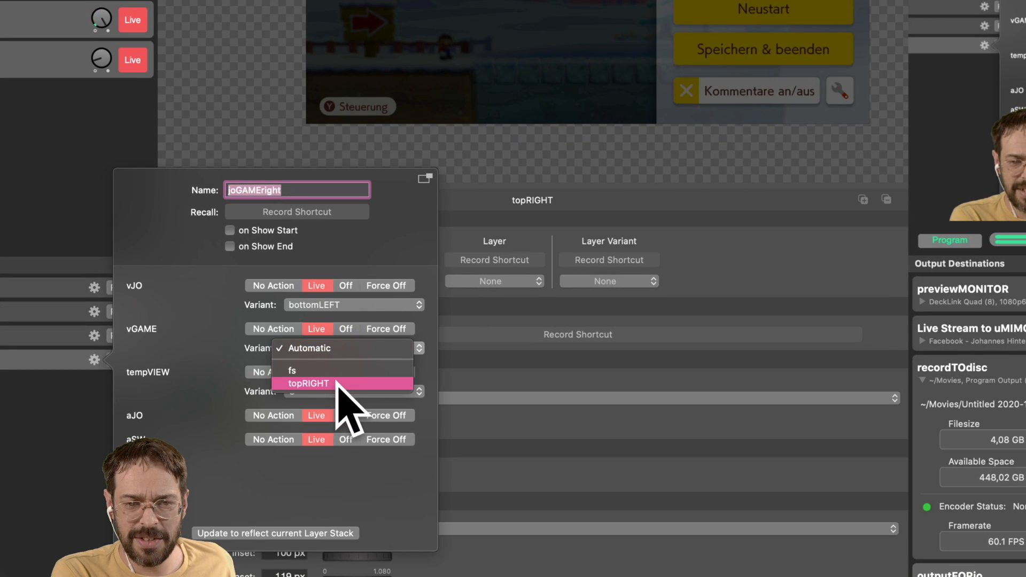
left_click(337, 384)
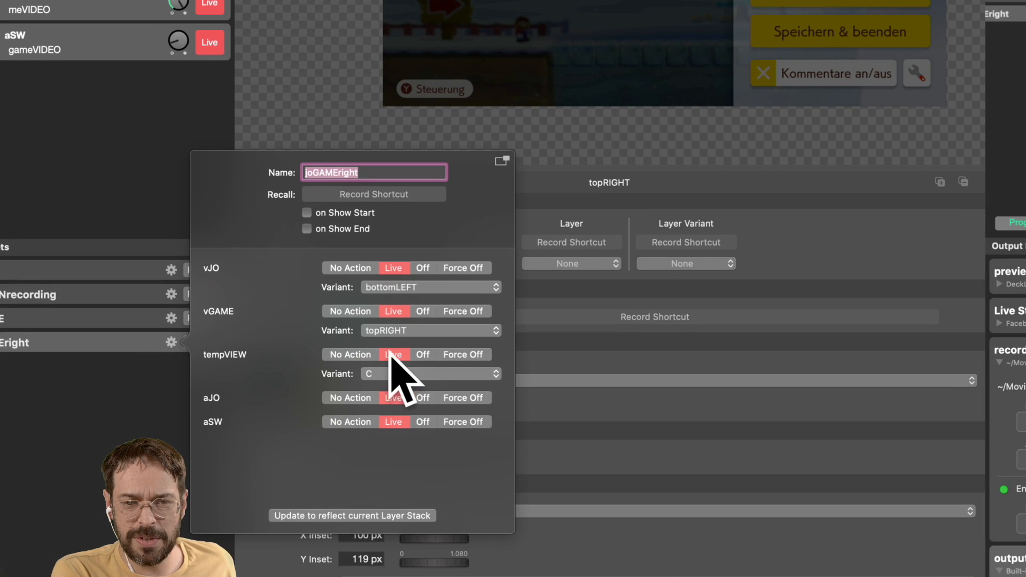
left_click(421, 355)
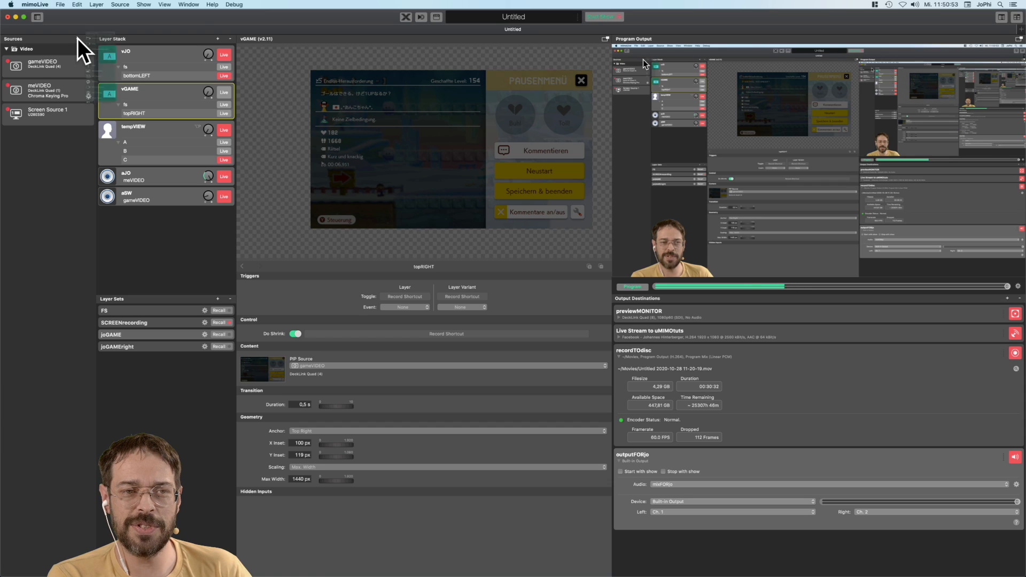
Add a Text source to the document's source list
left_click(78, 39)
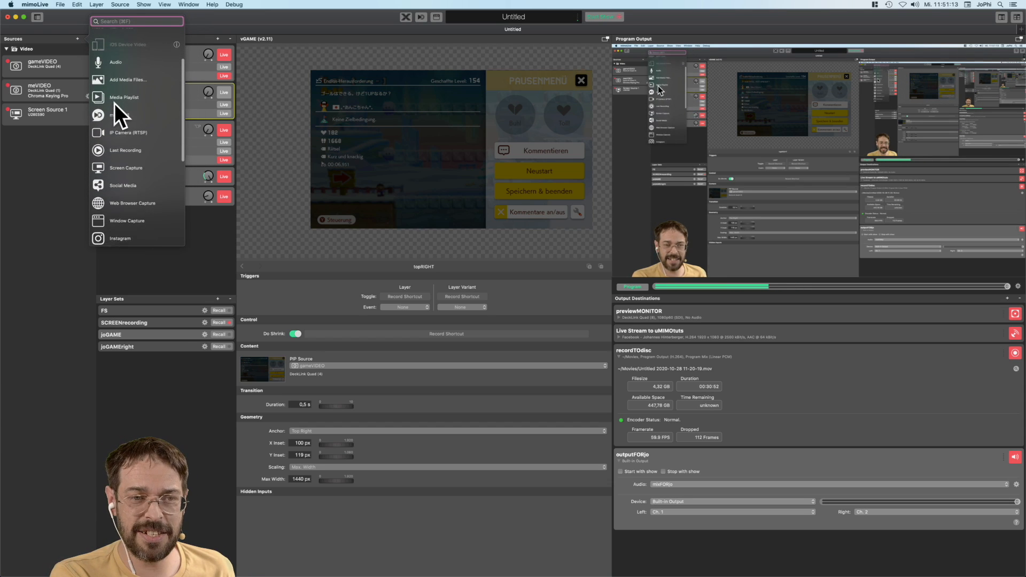
scroll(114, 103, "down", 6)
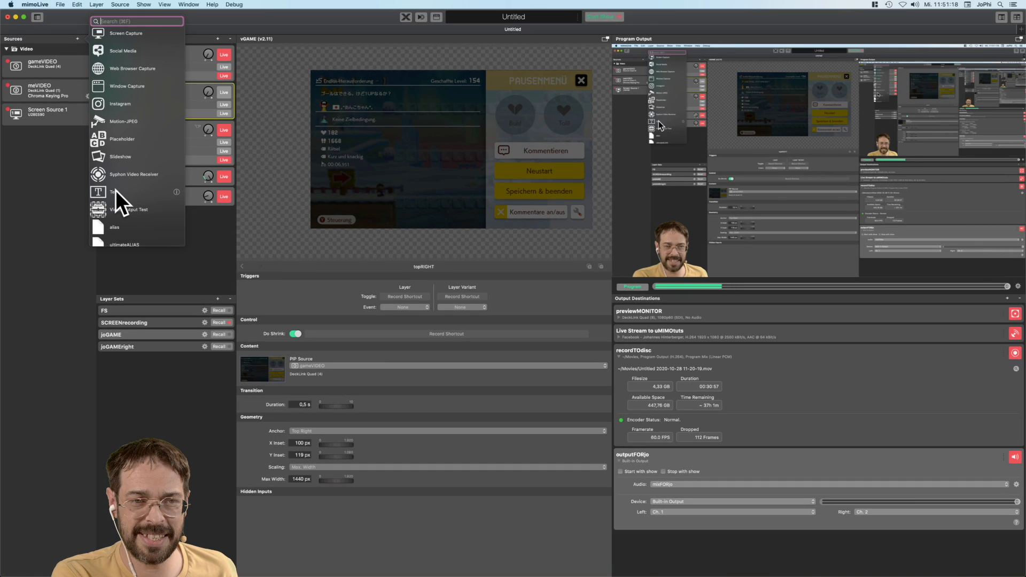
left_click_drag(102, 184, 0, 131)
left_click_drag(55, 167, 56, 167)
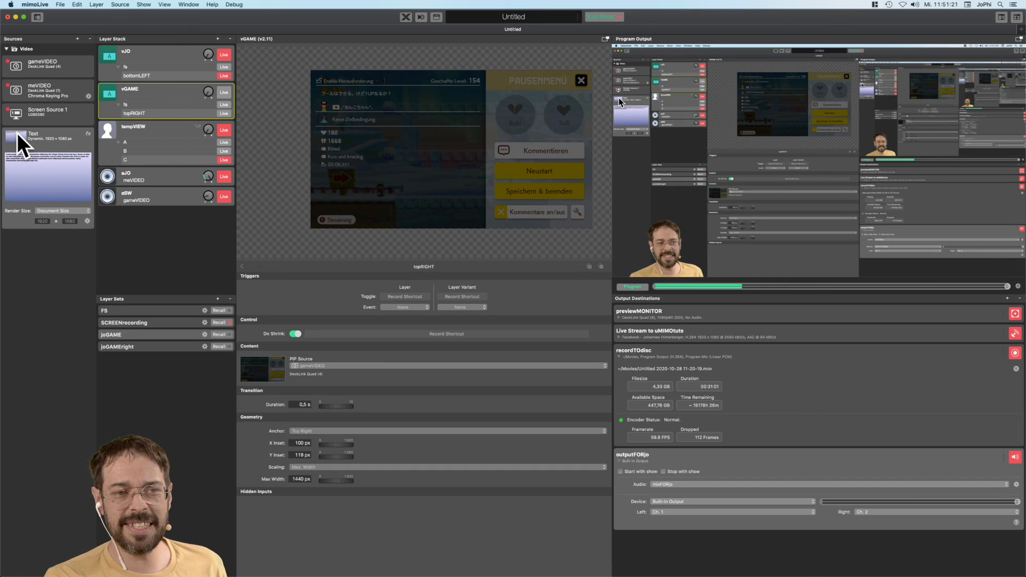
Open the Text source's settings and delete all of its placeholder text
left_click(40, 173)
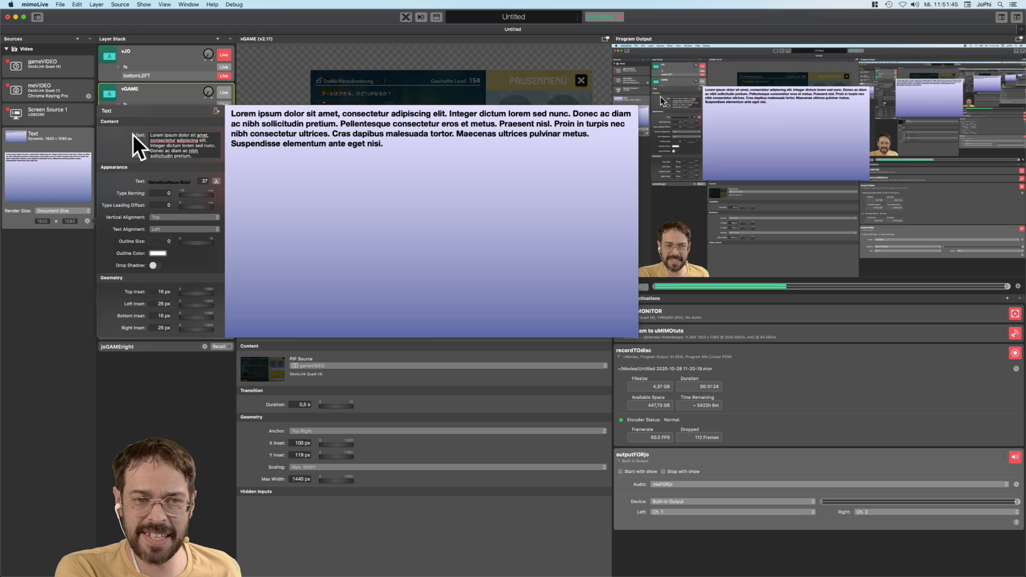
scroll(326, 146, "down", 5)
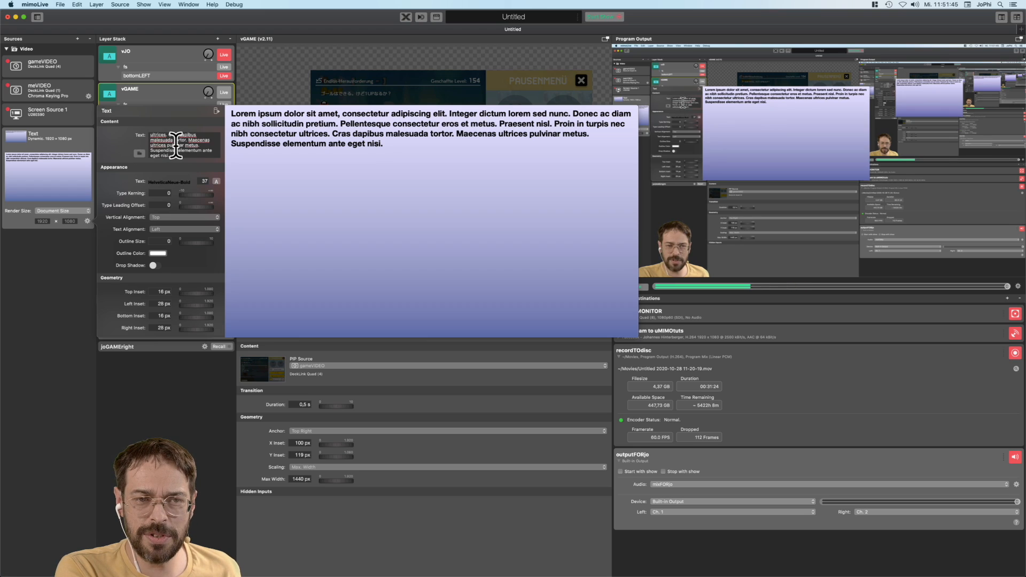
key("super+a")
key("BackSpace")
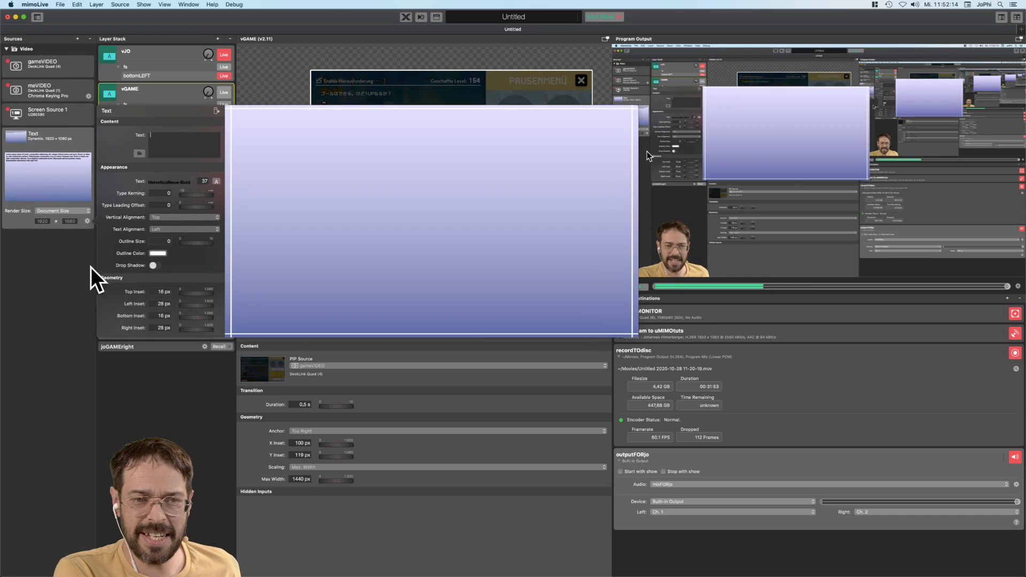
Set the Text source's top-to-bottom gradient background to vivid blue for Color 1 and dark violet for Color 2
scroll(152, 280, "down", 3)
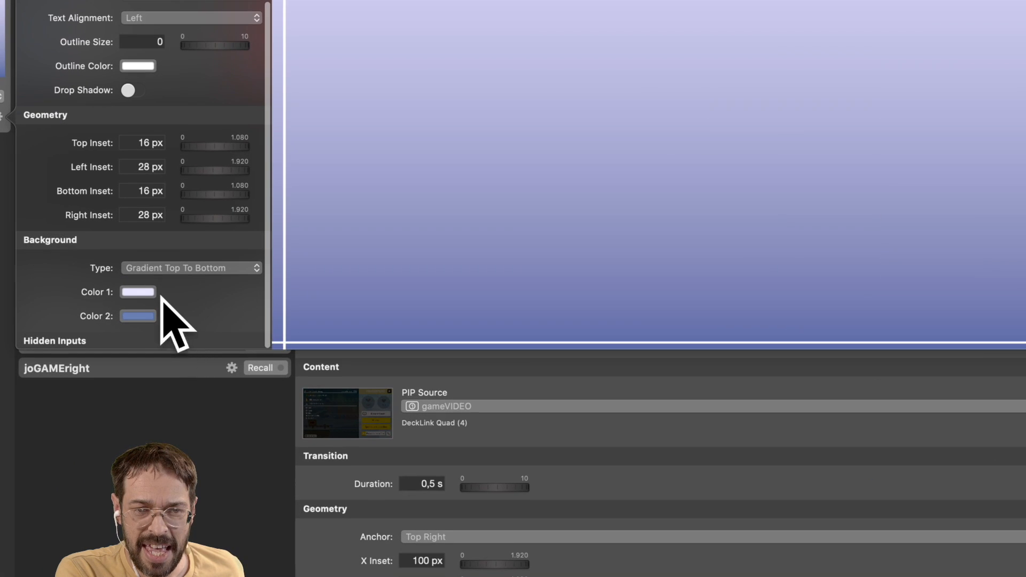
left_click(166, 269)
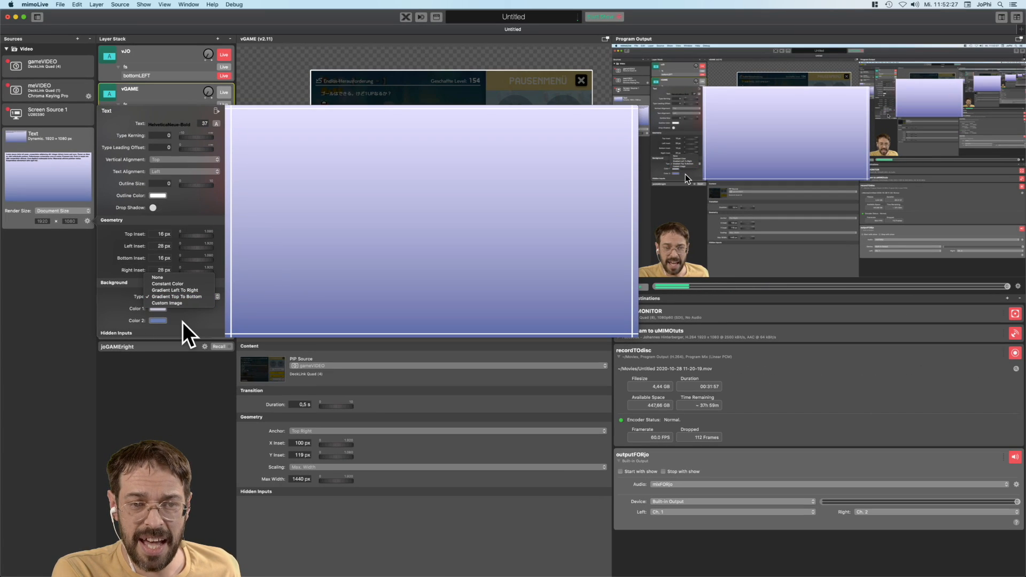
left_click(181, 322)
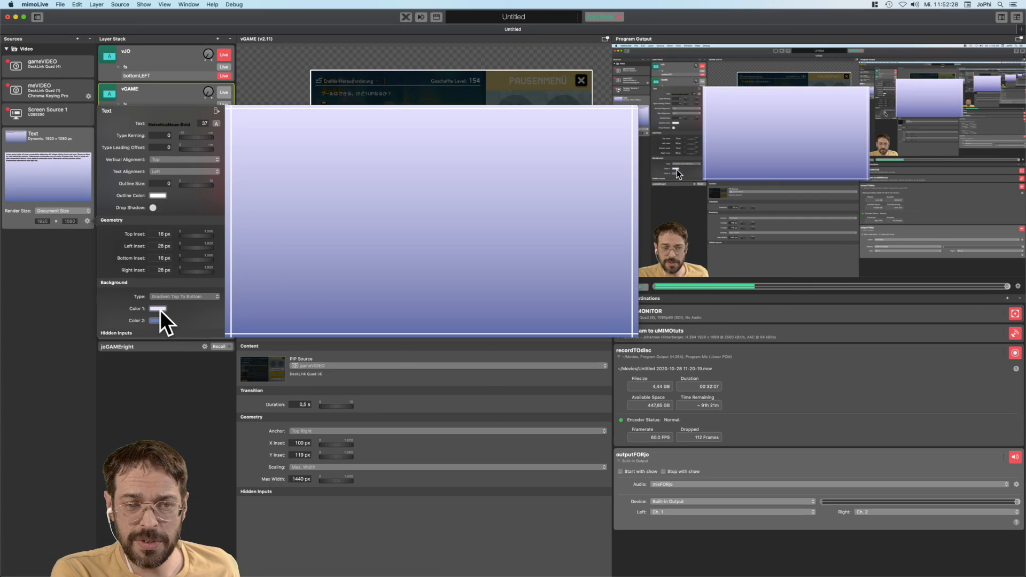
left_click(159, 309)
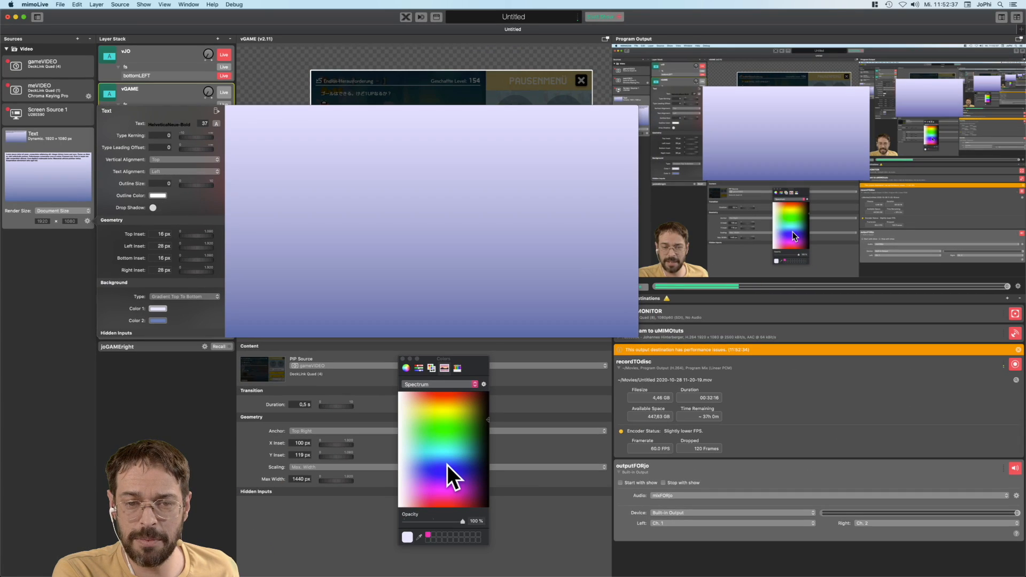
left_click(447, 466)
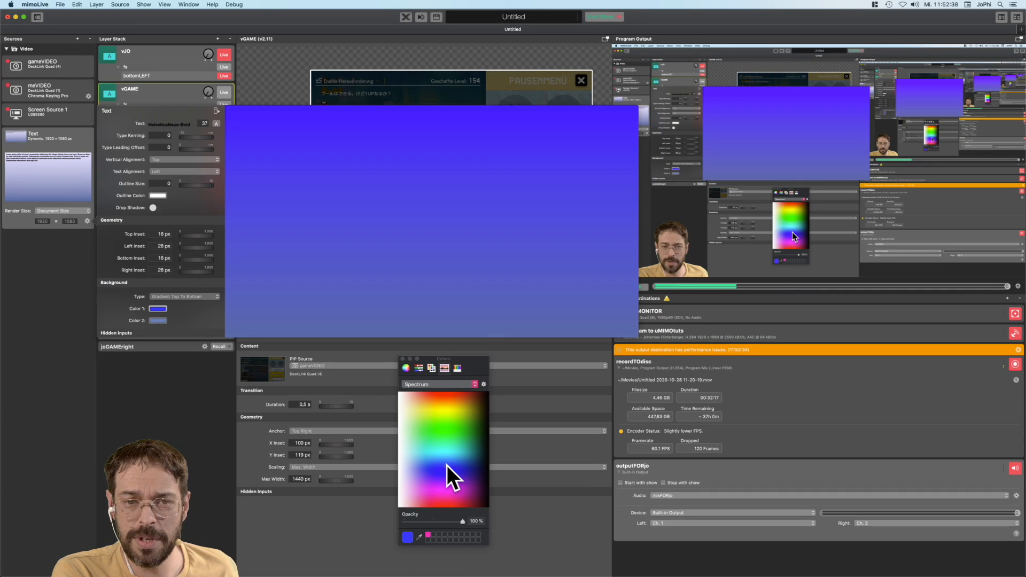
left_click(157, 320)
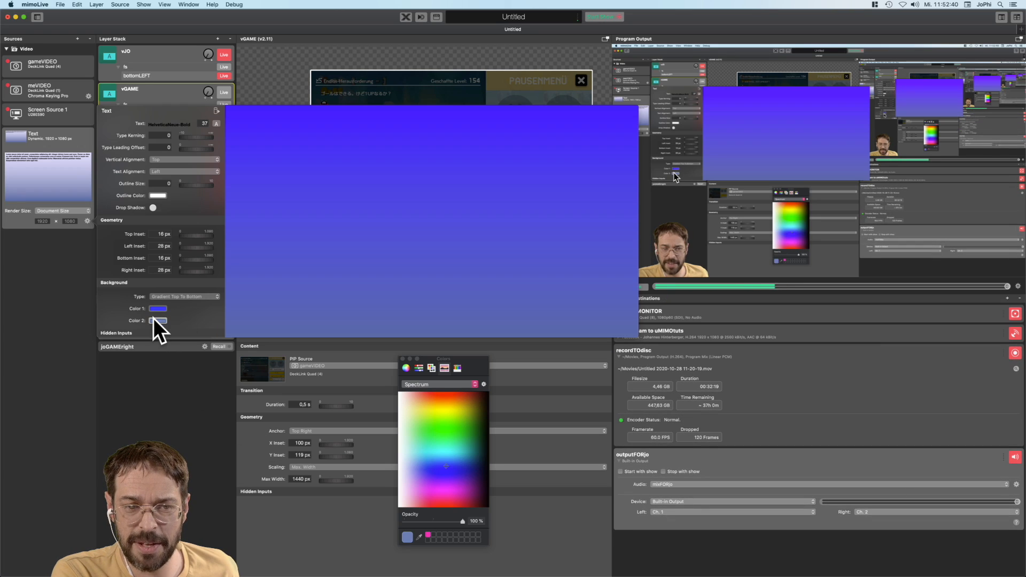
left_click(466, 480)
left_click(462, 476)
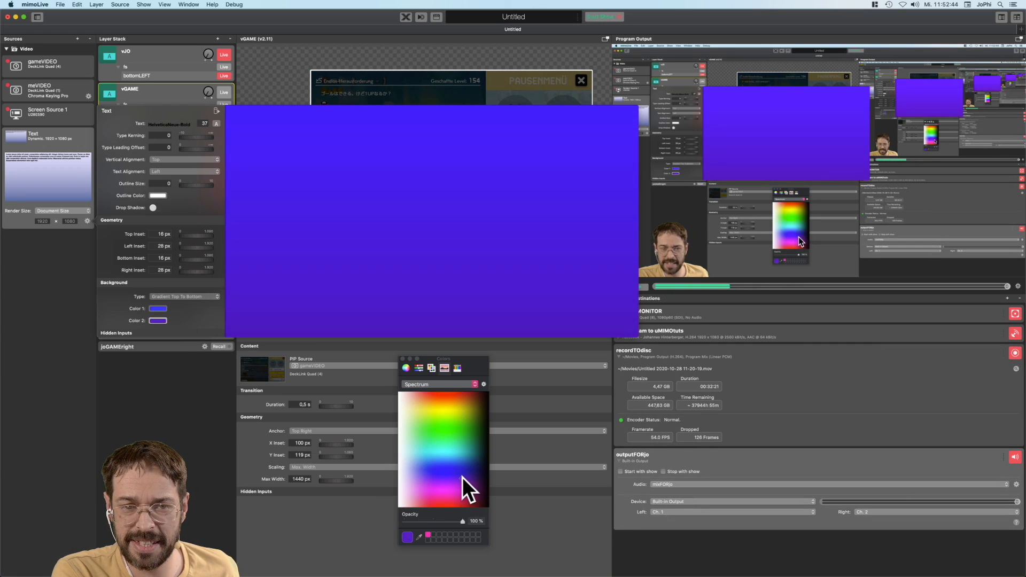
Close the Text source's settings, duplicate the vJO layer, and name the copy vVOREGROUND
left_click(133, 394)
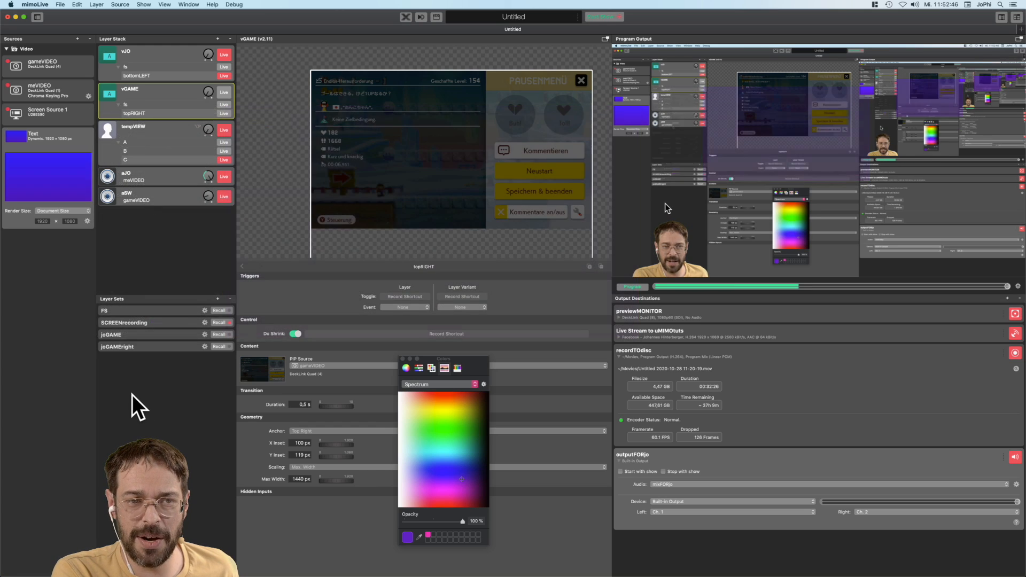
left_click(152, 57)
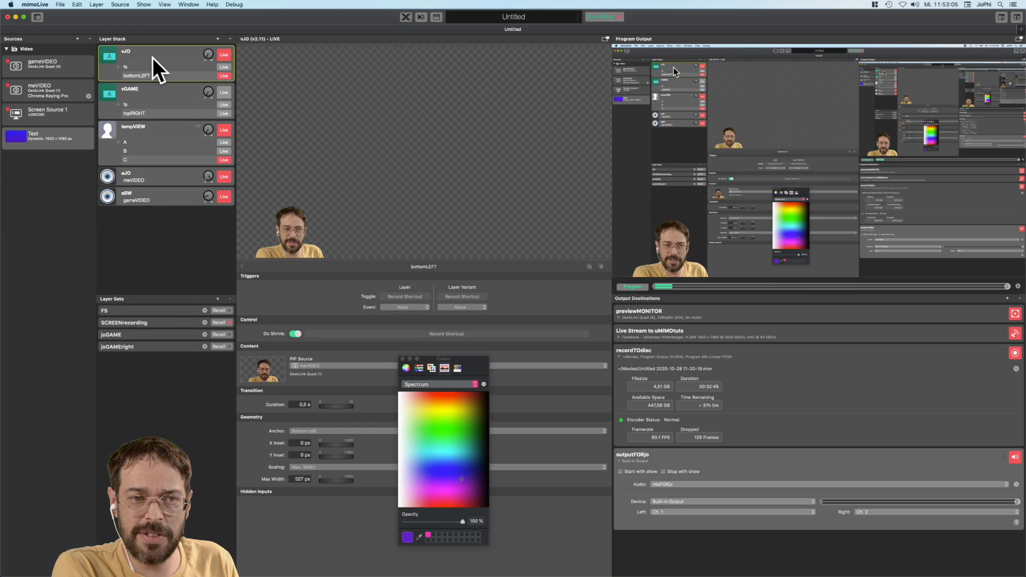
right_click(153, 57)
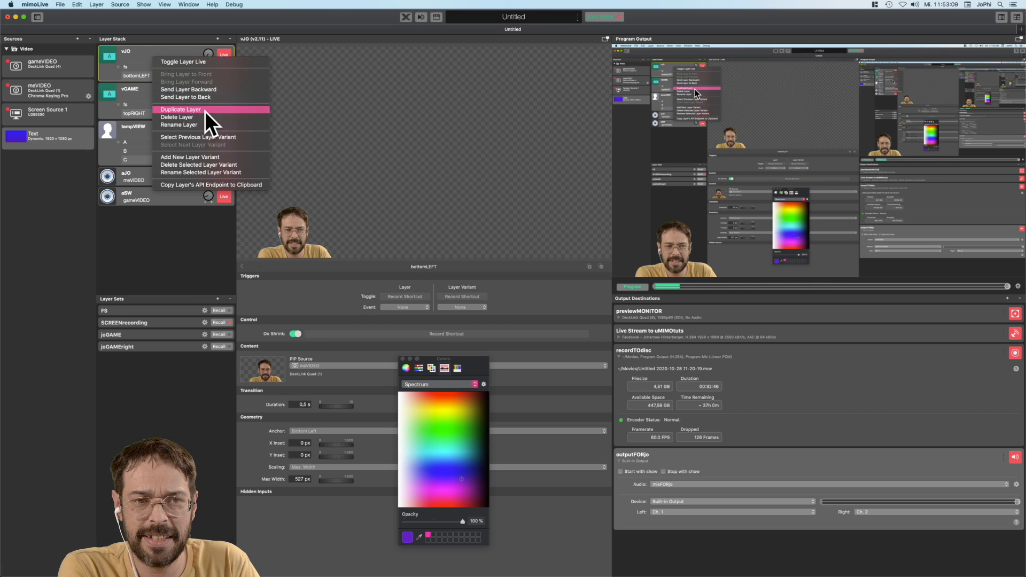
left_click(204, 112)
double_click(140, 53)
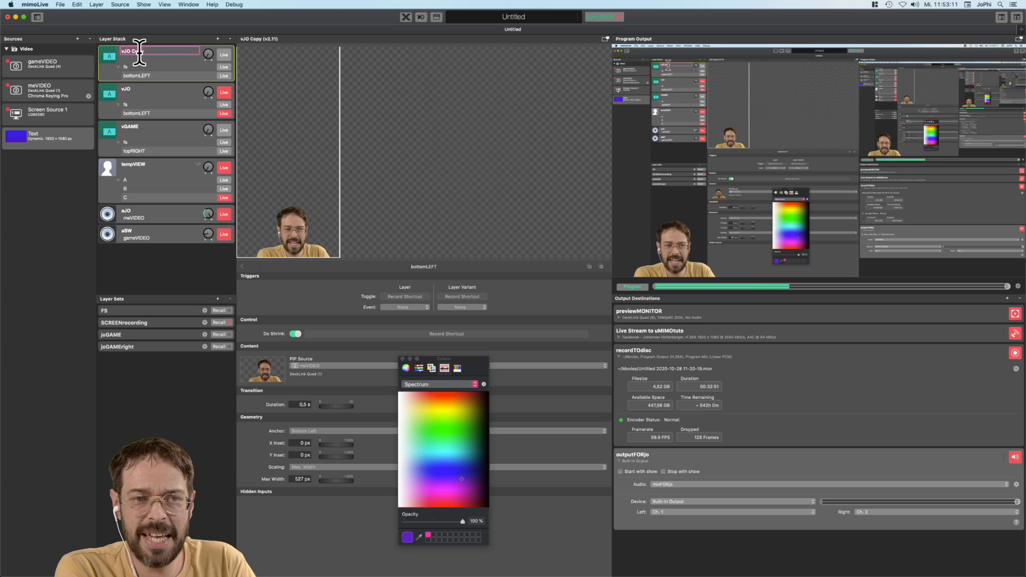
type("vVOREGROUND")
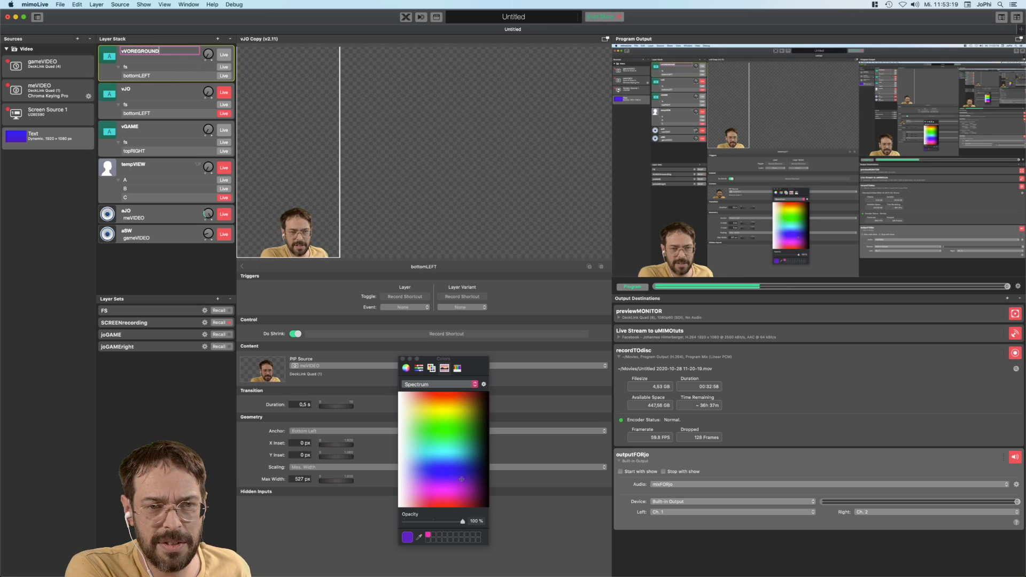
key("Return")
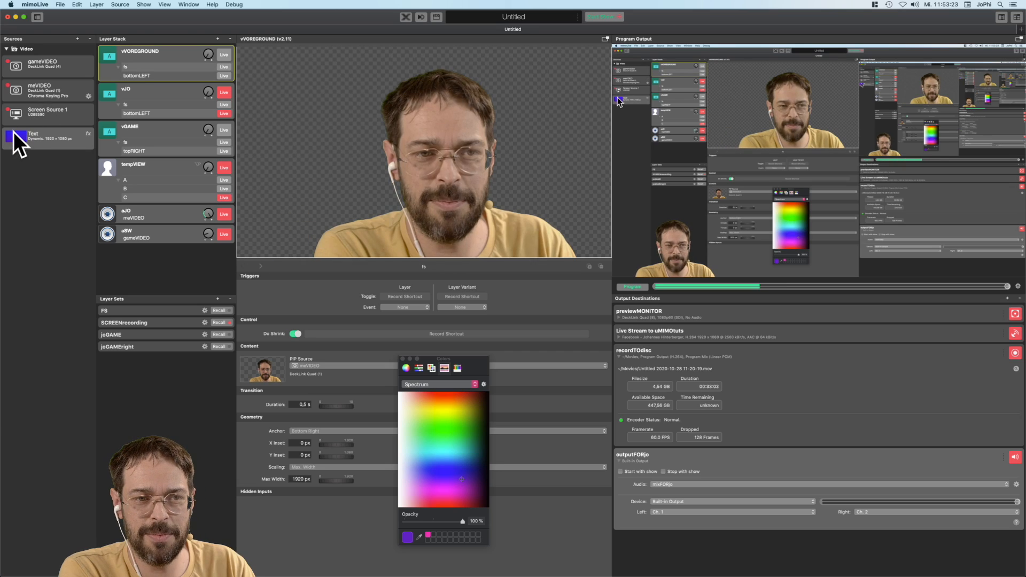
Assign the Text gradient source as PiP source to both the fs and bottomLEFT variants of vVOREGROUND
left_click_drag(14, 132, 139, 59)
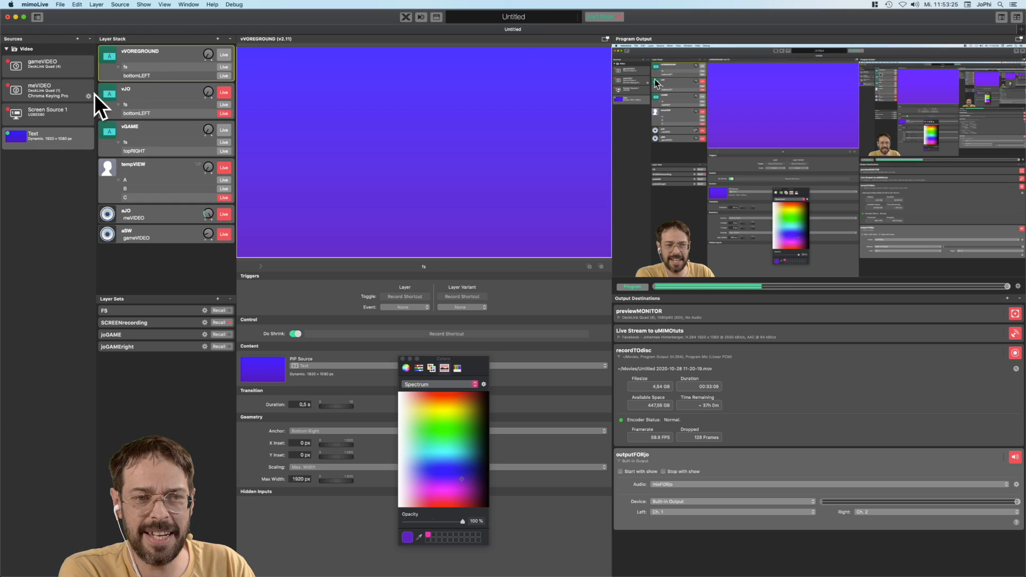
left_click(140, 75)
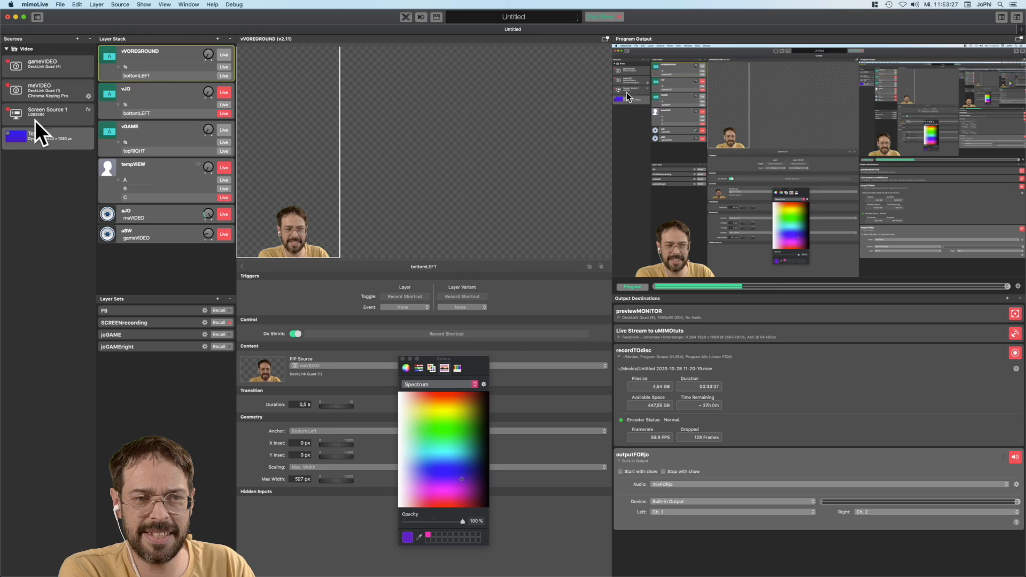
left_click_drag(14, 138, 126, 78)
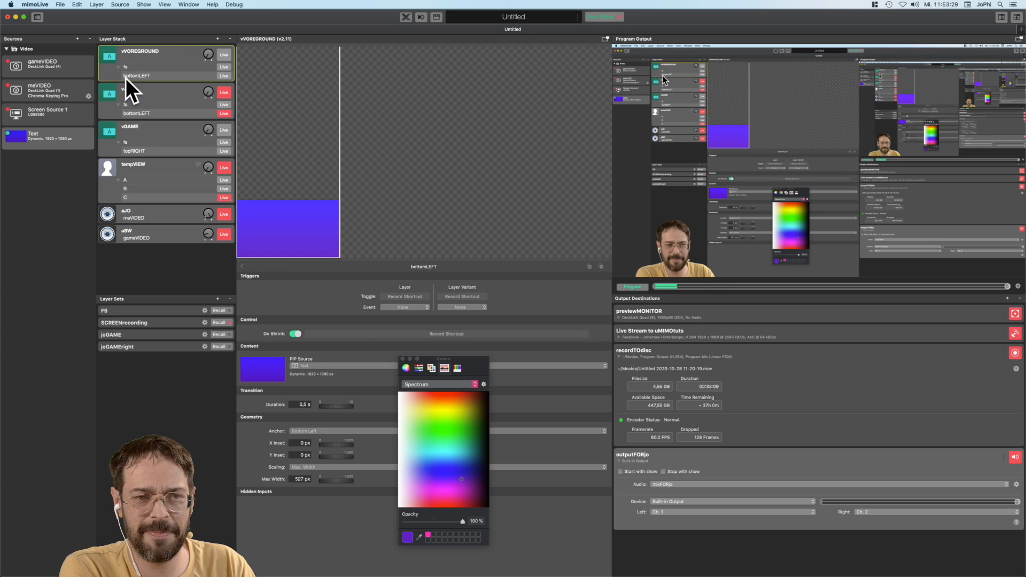
left_click(201, 68)
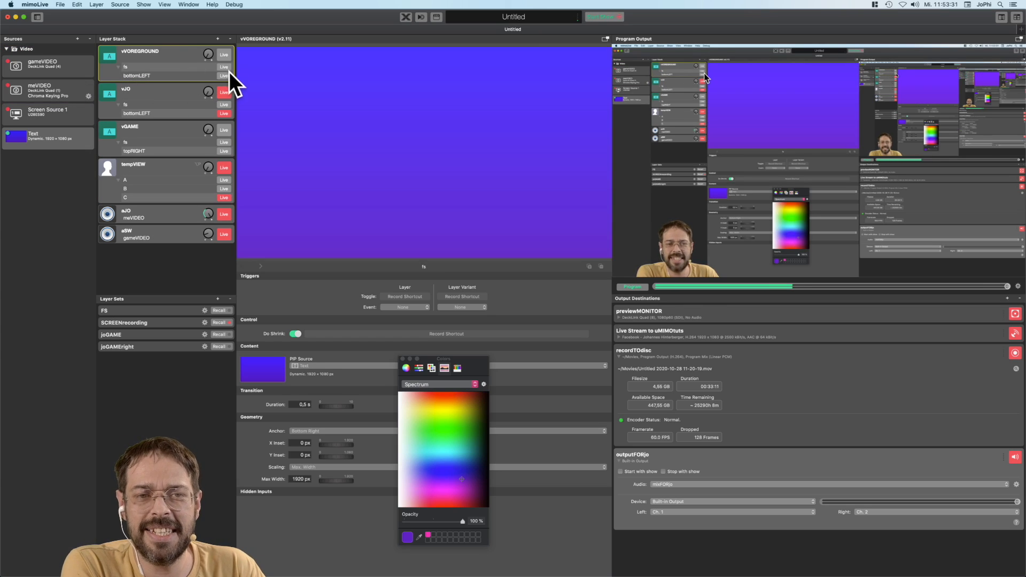
Take vVOREGROUND live and switch between its fs and bottomLEFT variants to examine the gradient's transition in the program output
left_click(223, 66)
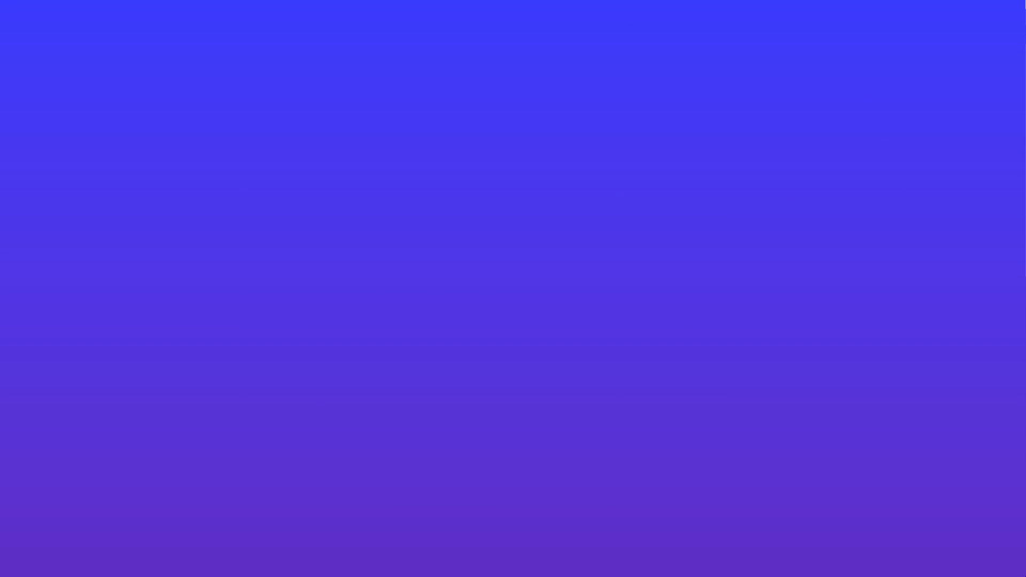
left_click(224, 75)
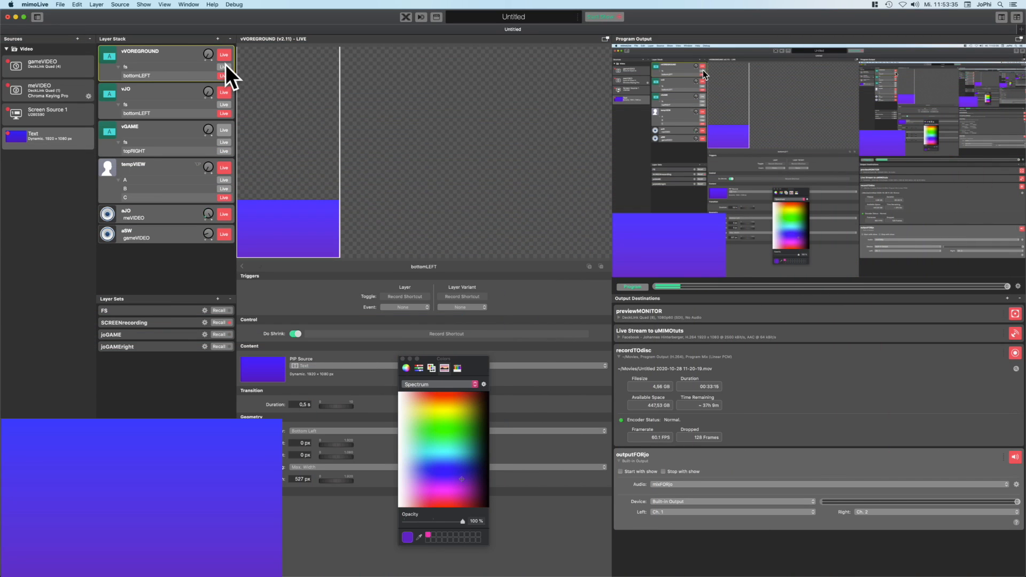
left_click(225, 65)
left_click(223, 75)
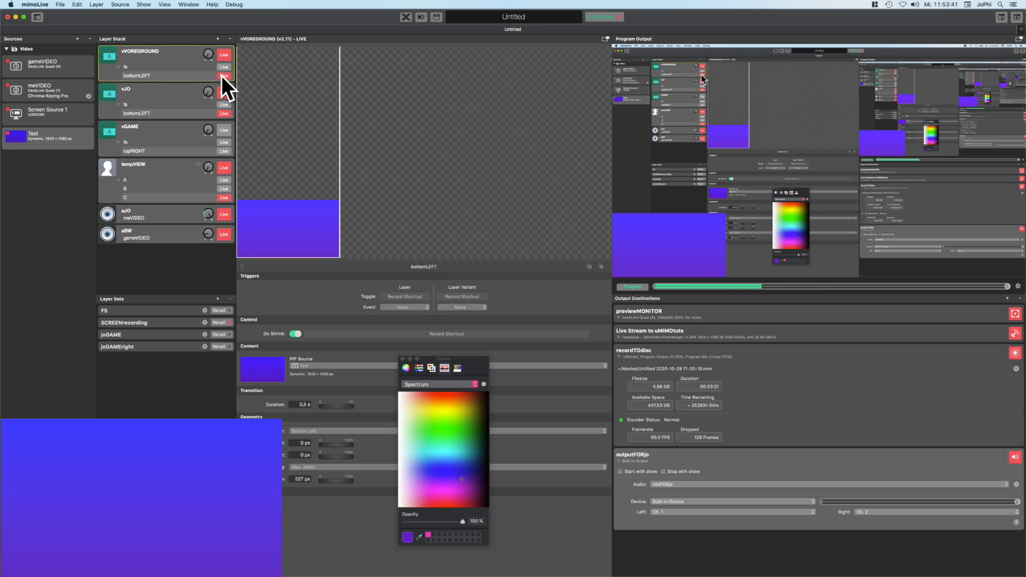
left_click(223, 65)
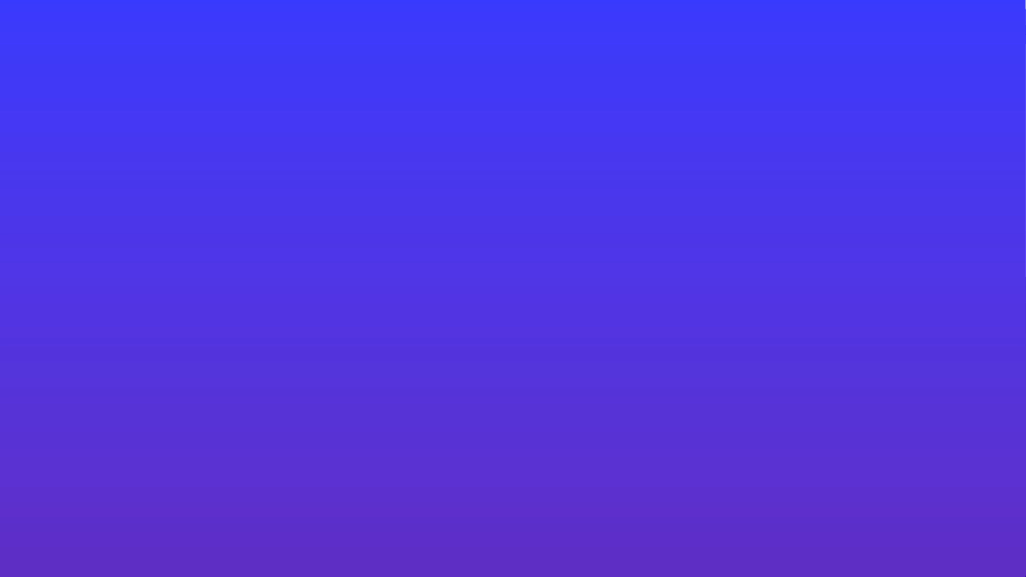
left_click(224, 76)
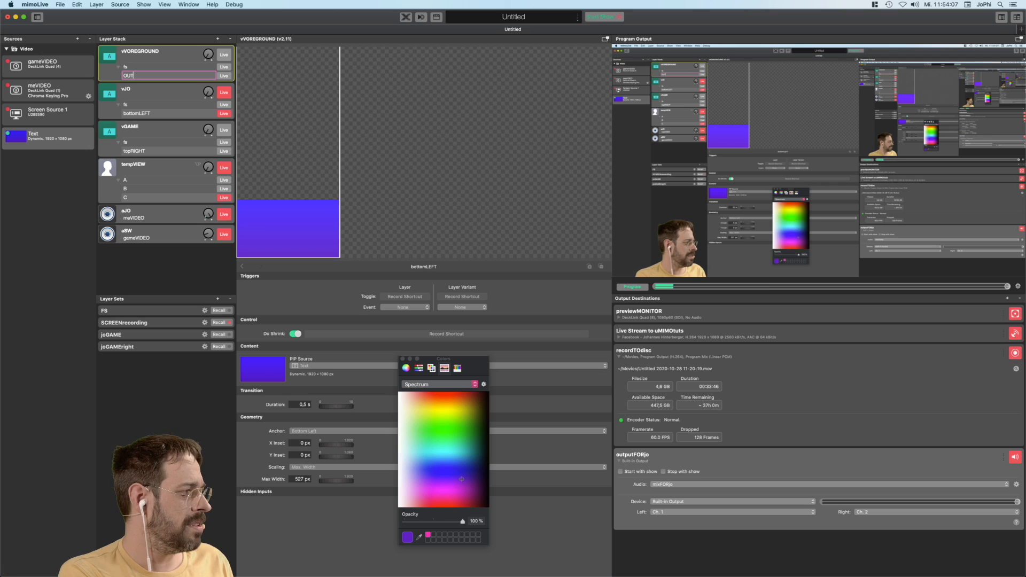
Rename vVOREGROUND's bottomLEFT variant to OUTleft, close the color picker, and set the variant's Max Width to 1920 px
type("t")
key("Return")
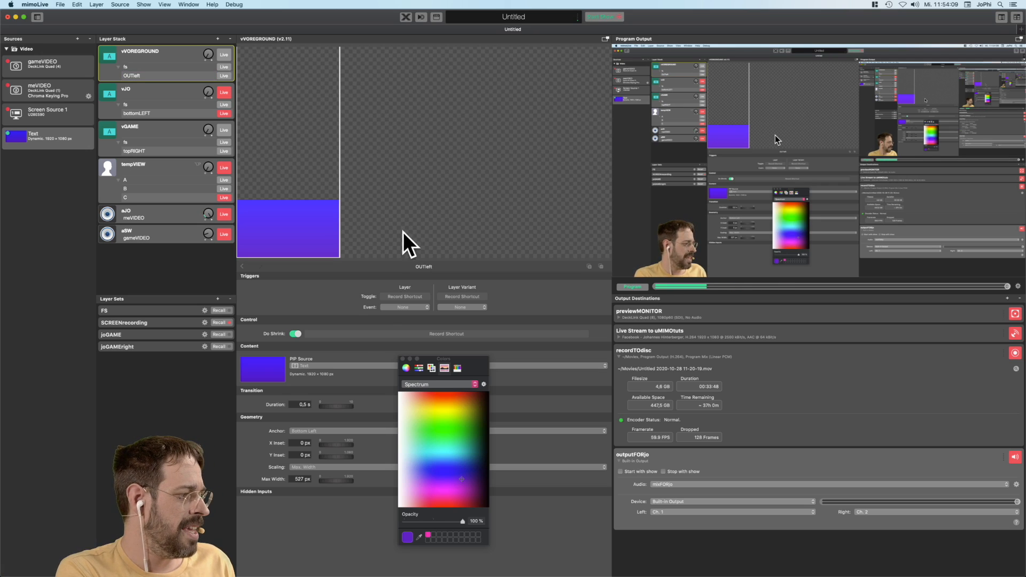
left_click(402, 359)
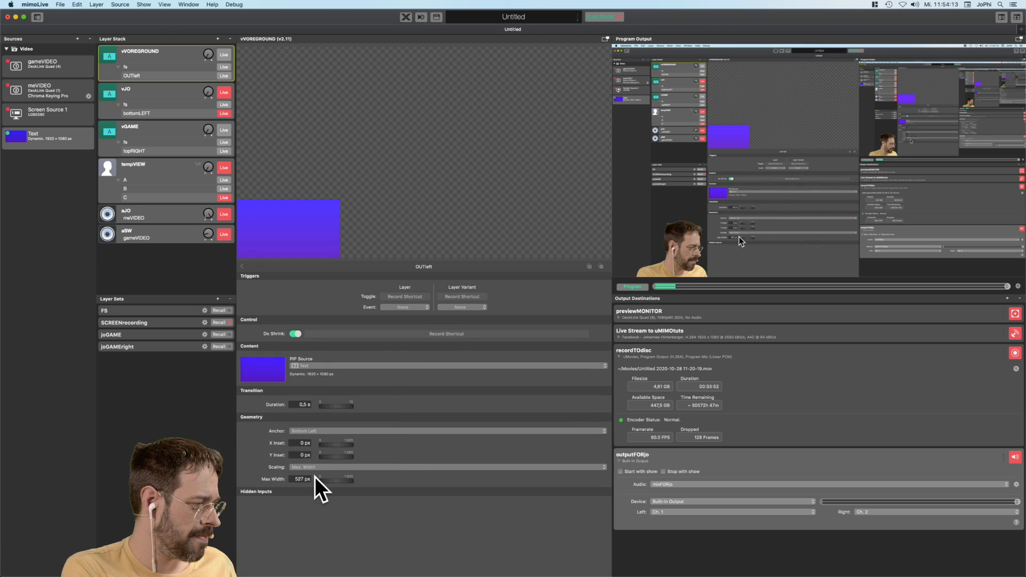
left_click_drag(320, 478, 840, 456)
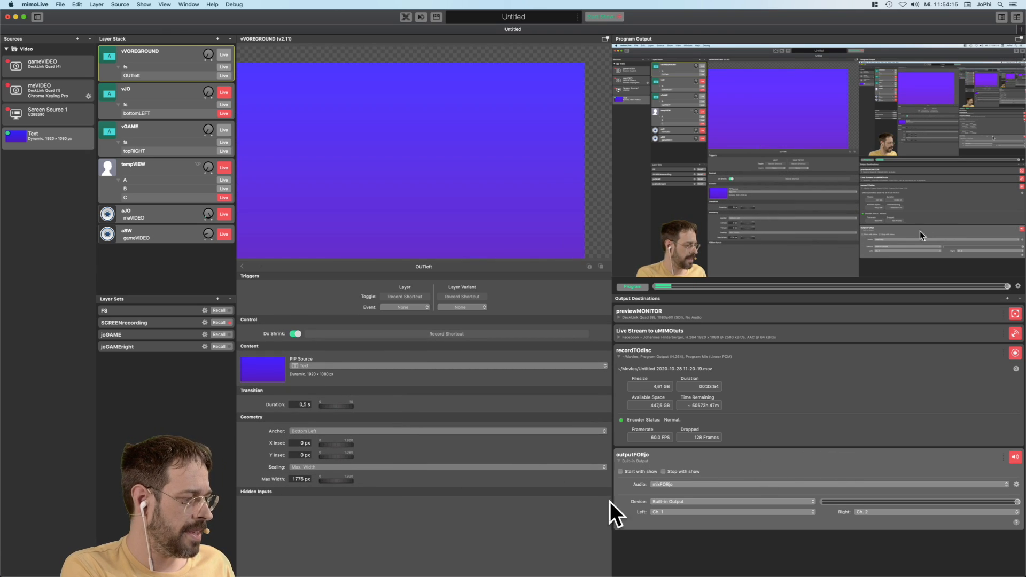
left_click_drag(328, 483, 497, 481)
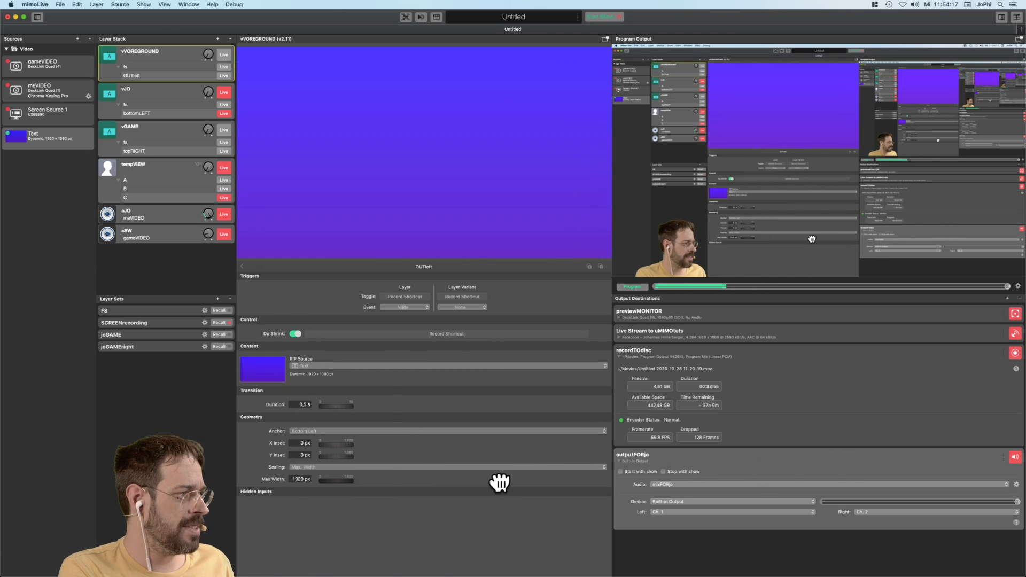
Anchor the OUTleft variant at Bottom Right and move it fully off the left edge with an X Inset of 1920 px
left_click_drag(449, 138, 422, 139)
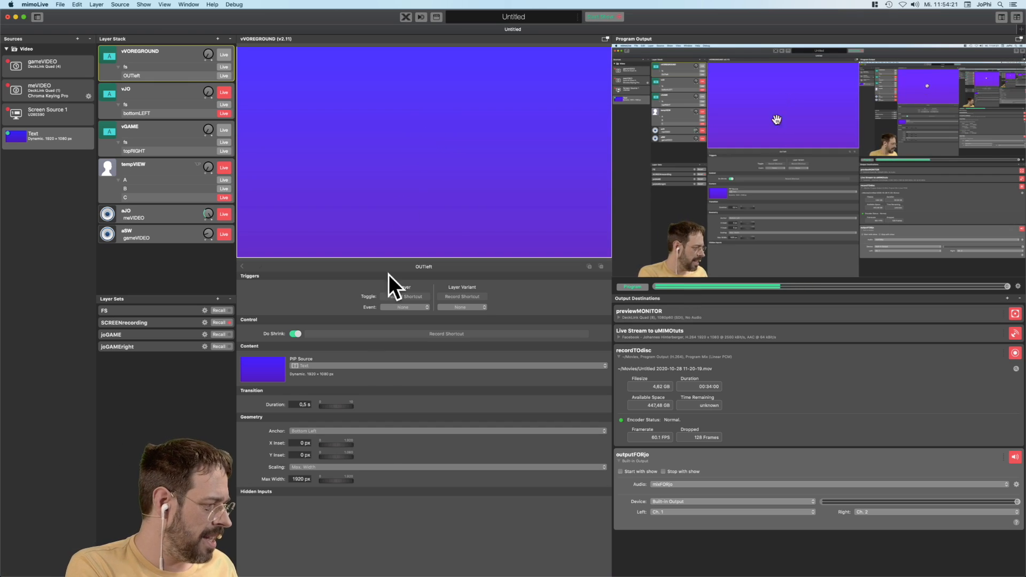
left_click(328, 431)
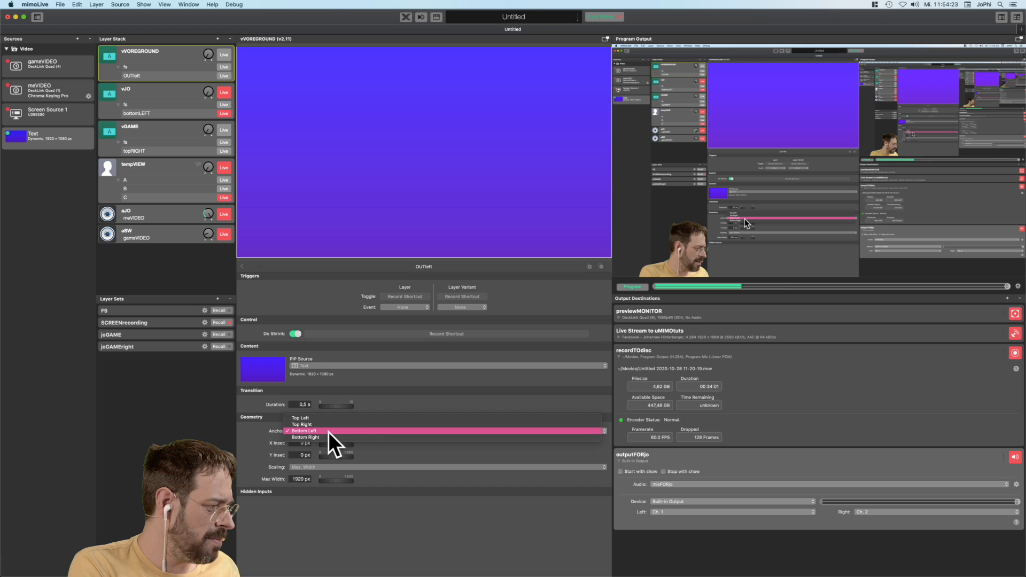
left_click(328, 436)
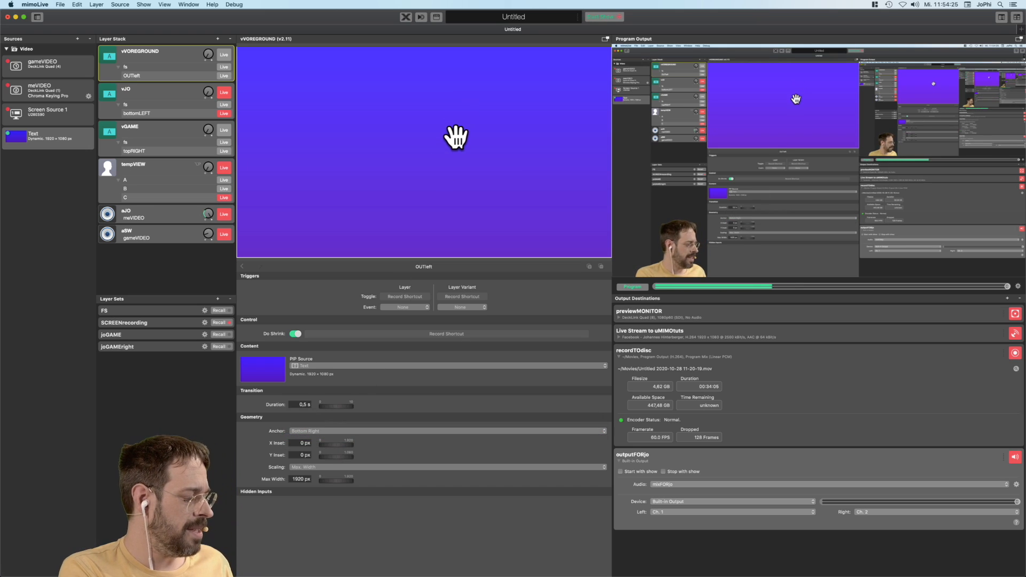
left_click_drag(453, 138, 174, 232)
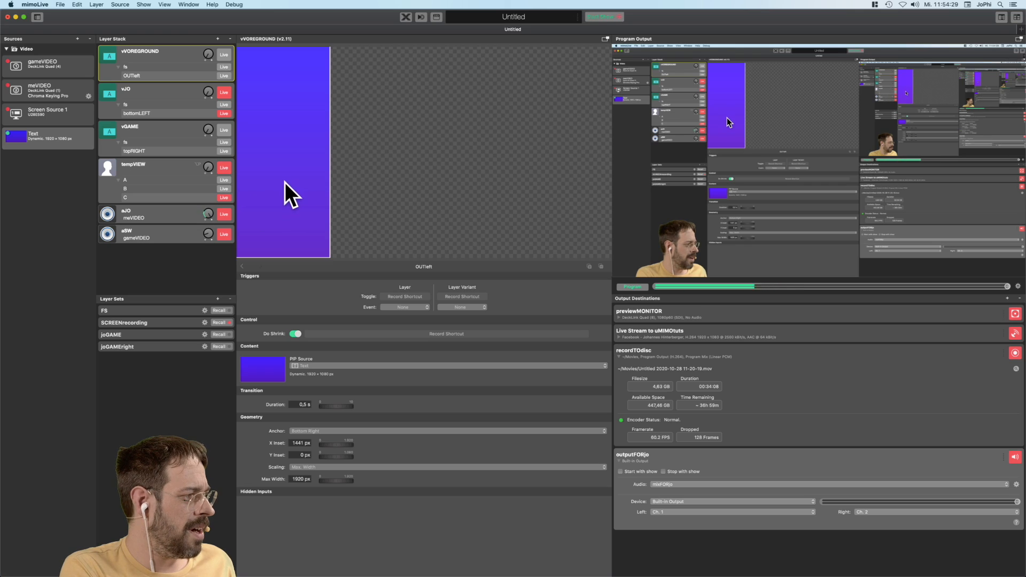
left_click_drag(287, 194, 197, 200)
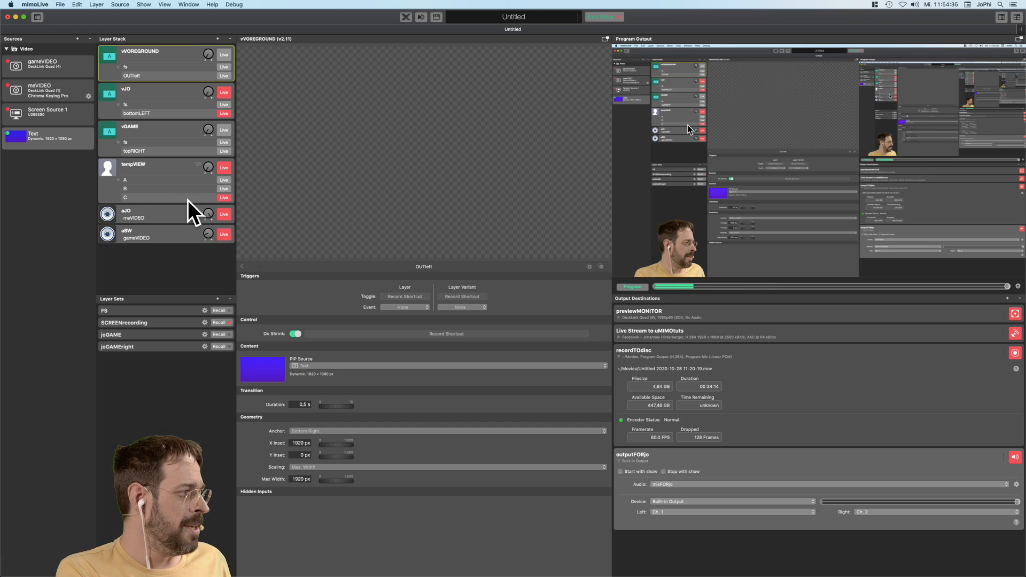
Take vVOREGROUND live and test the slide between its OUTleft and fs variants in the program output
left_click(224, 55)
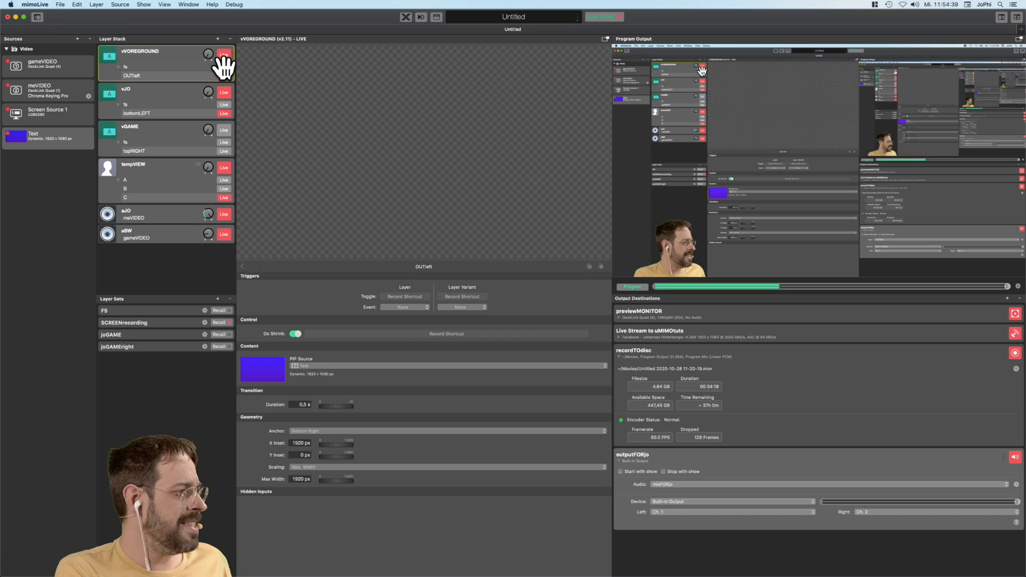
left_click(221, 56)
left_click(221, 57)
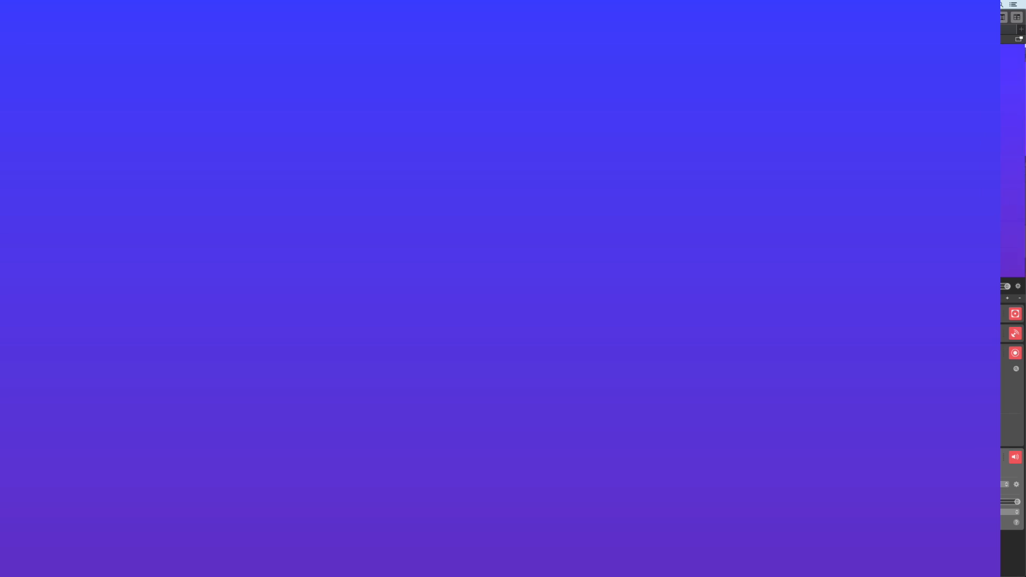
left_click(221, 57)
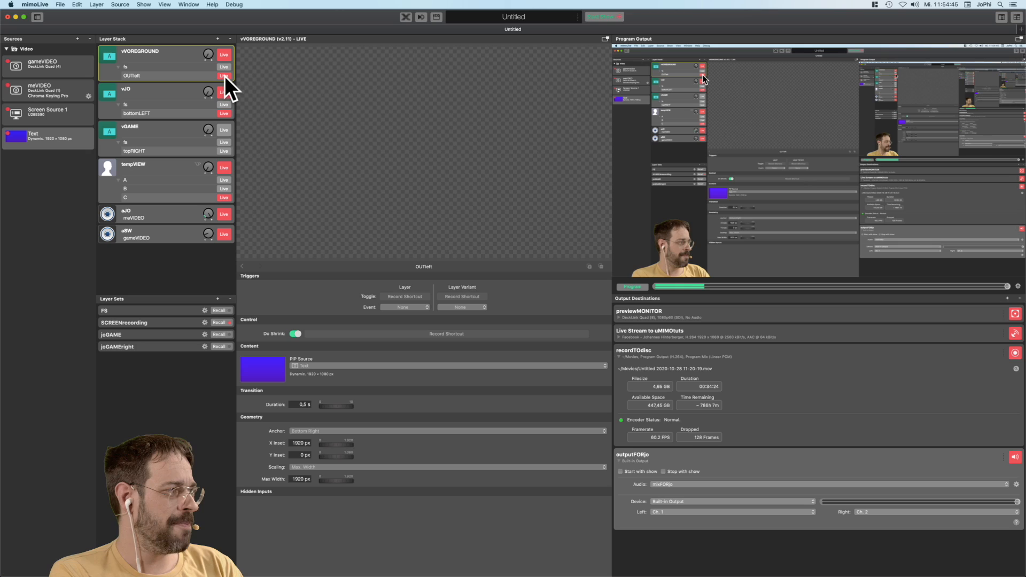
Reorder vVOREGROUND's variants so that OUTleft comes before fs
left_click(173, 69)
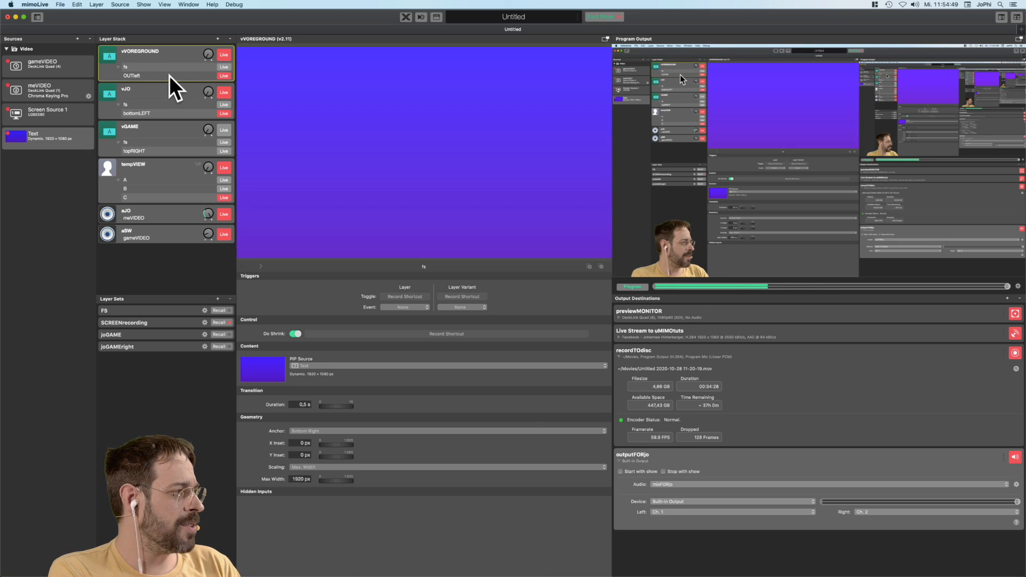
left_click_drag(169, 76, 169, 66)
left_click(166, 75)
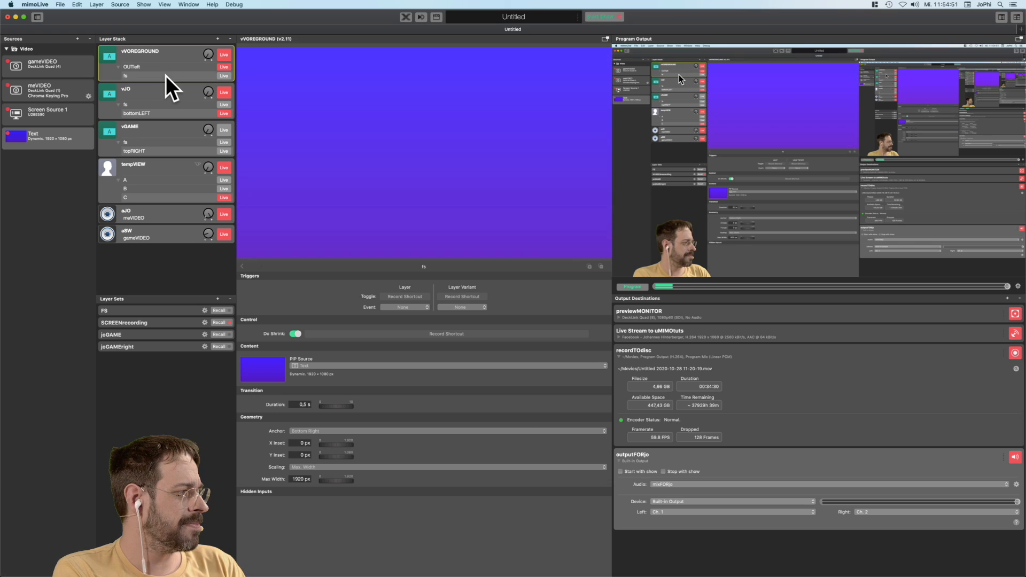
Duplicate vVOREGROUND's fs variant and name the copy OUTright
right_click(166, 75)
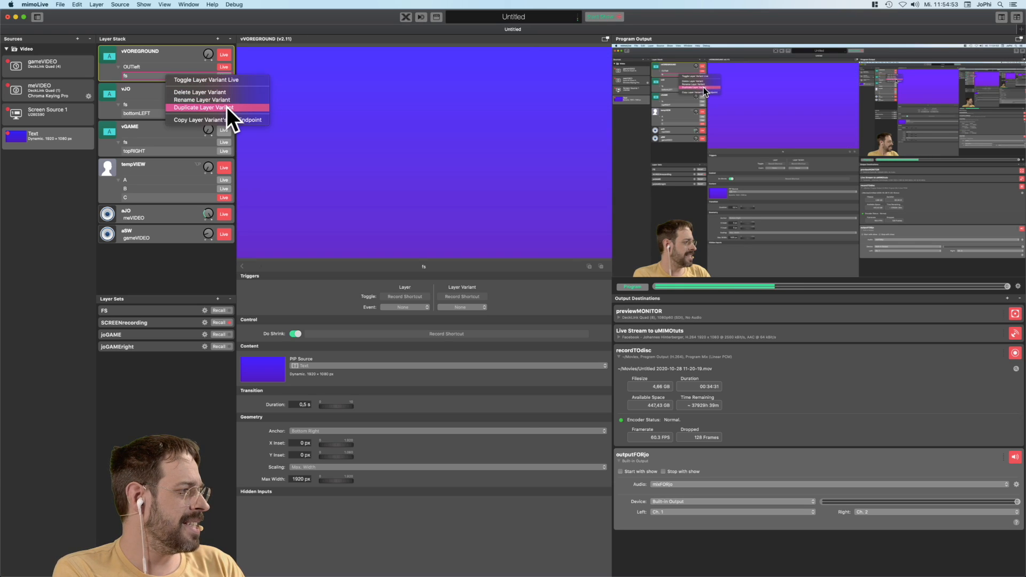
left_click(226, 107)
double_click(134, 81)
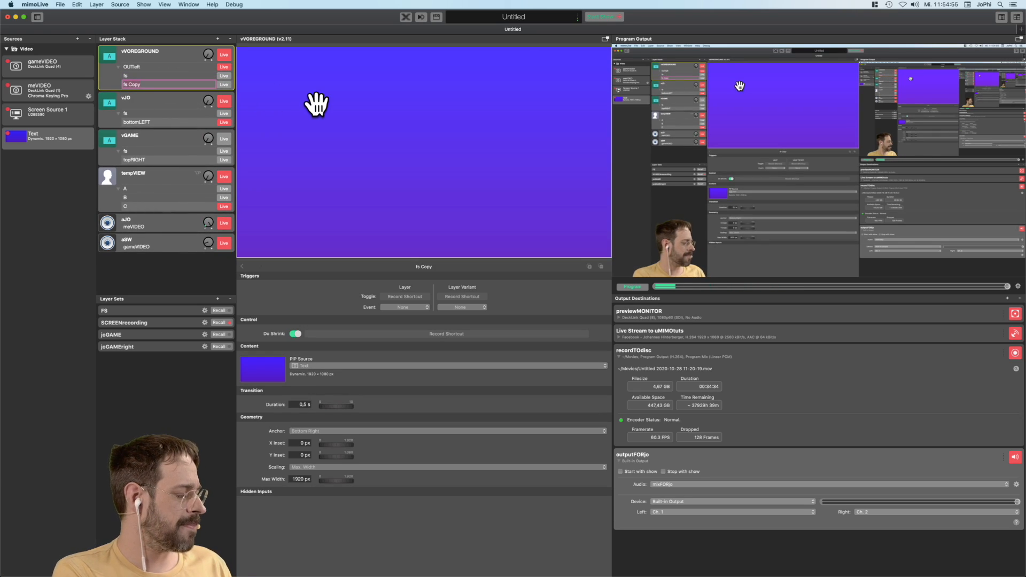
type("OUTright")
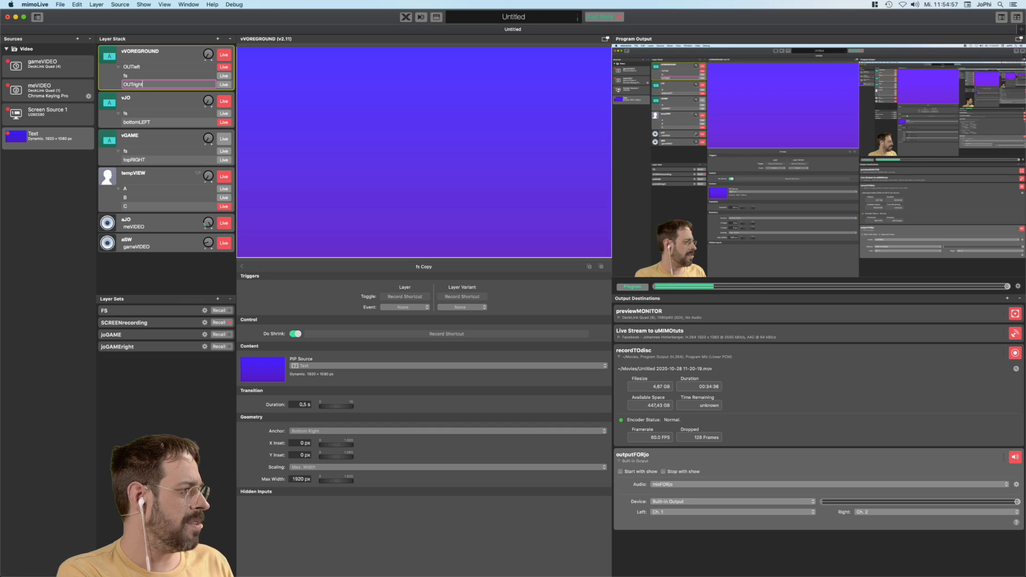
key("Return")
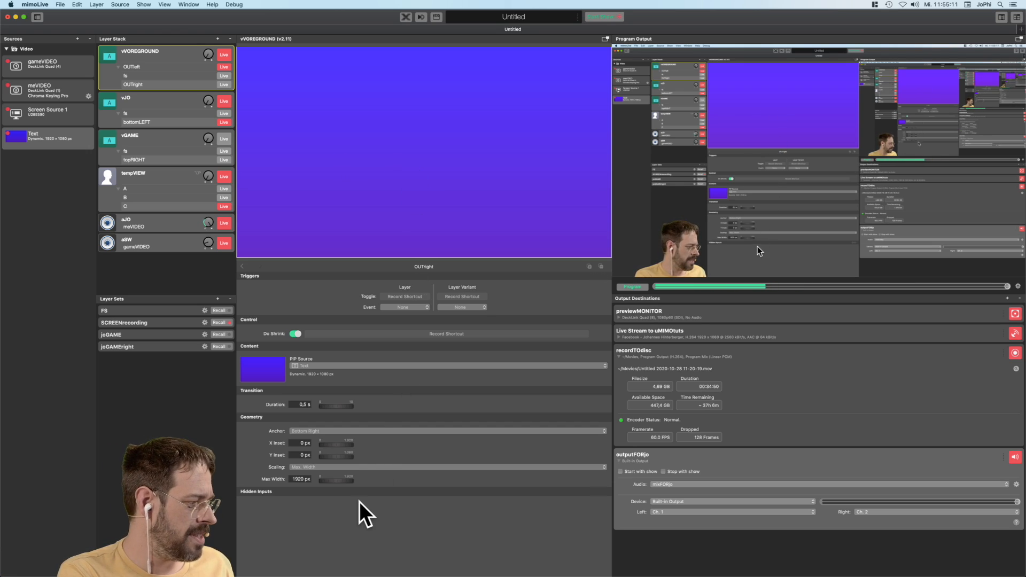
Anchor the OUTright variant at Bottom Left and move it fully off the right edge with an X Inset of 1920 px
left_click(345, 430)
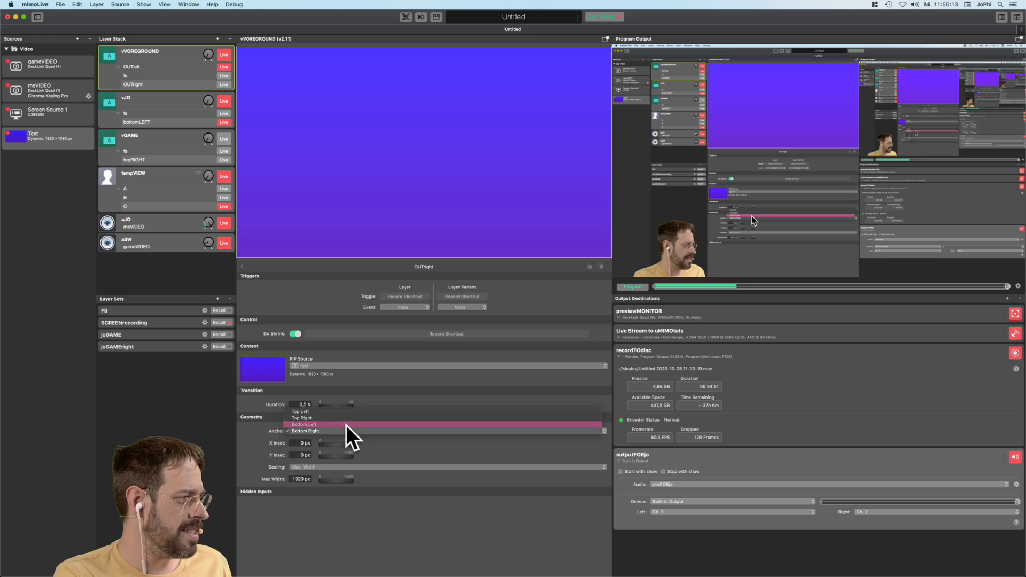
left_click(346, 424)
left_click_drag(252, 176, 659, 224)
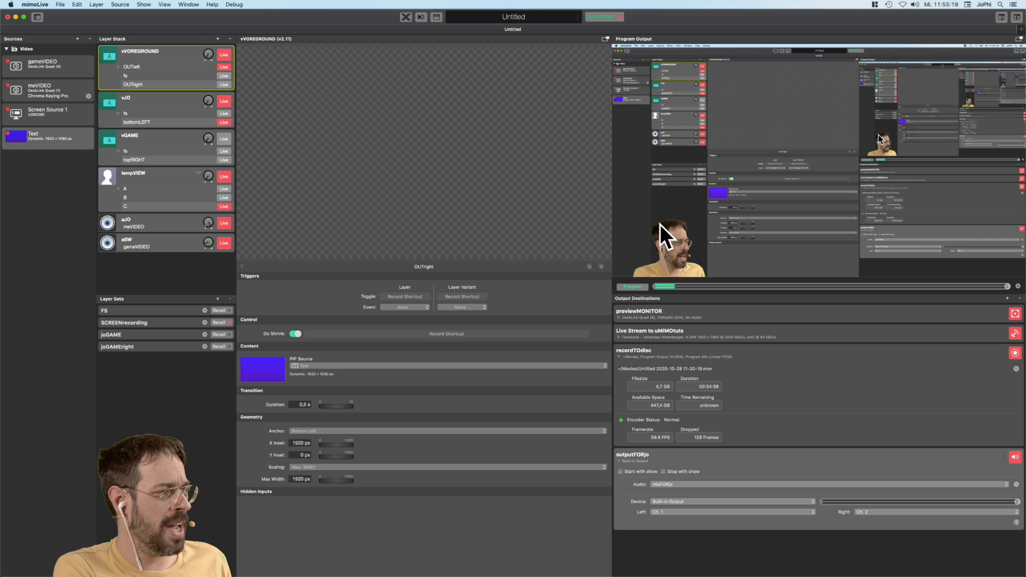
Test the wipe in the program output by switching vVOREGROUND repeatedly between its OUTleft, fs and OUTright variants
left_click(222, 75)
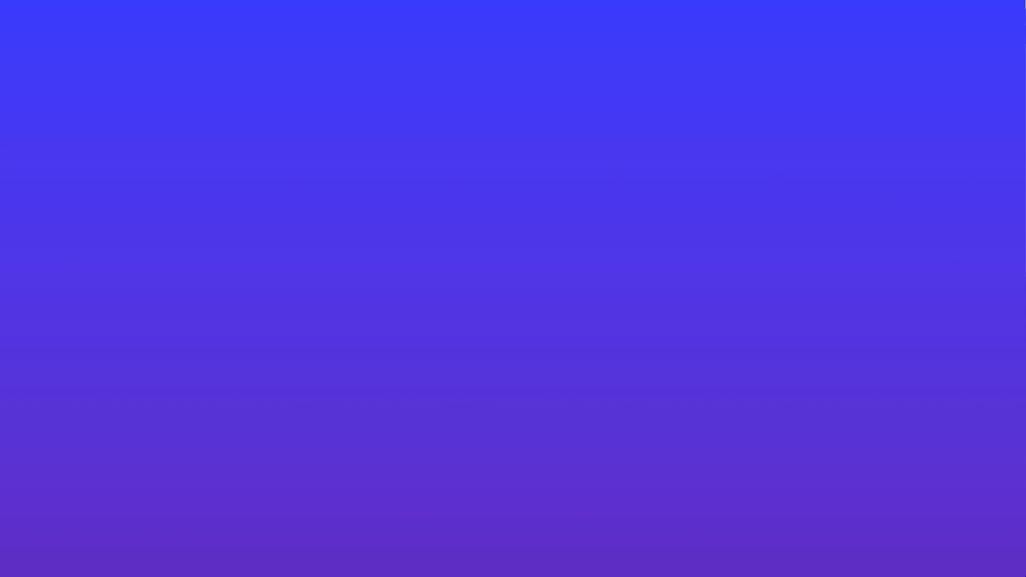
left_click(222, 84)
left_click(226, 75)
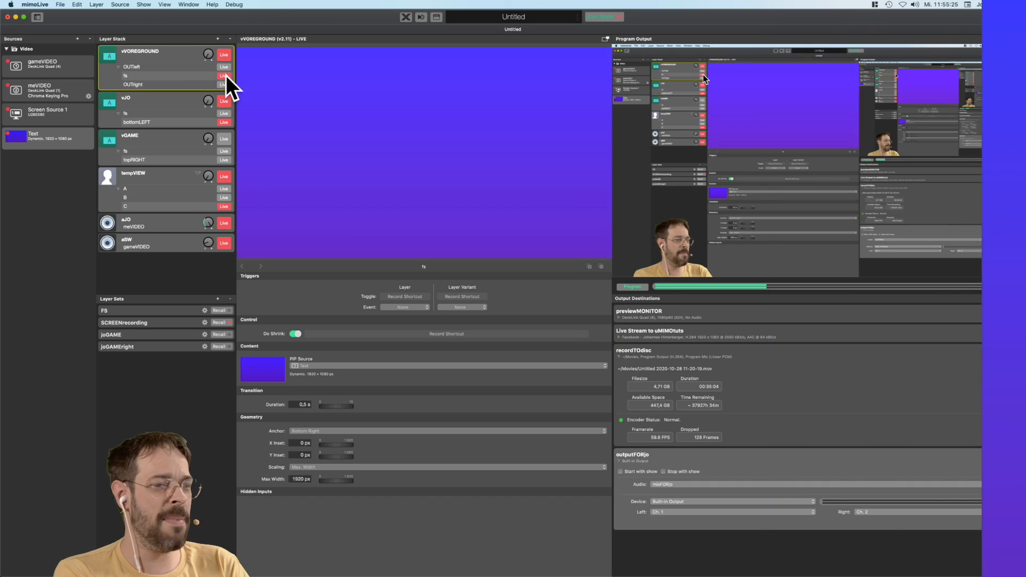
left_click(224, 66)
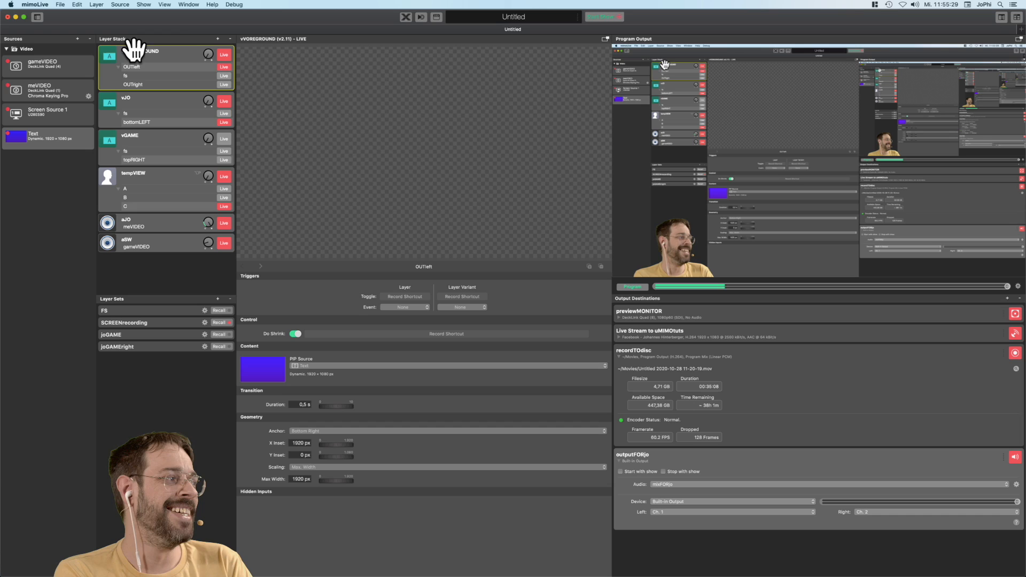
left_click(224, 75)
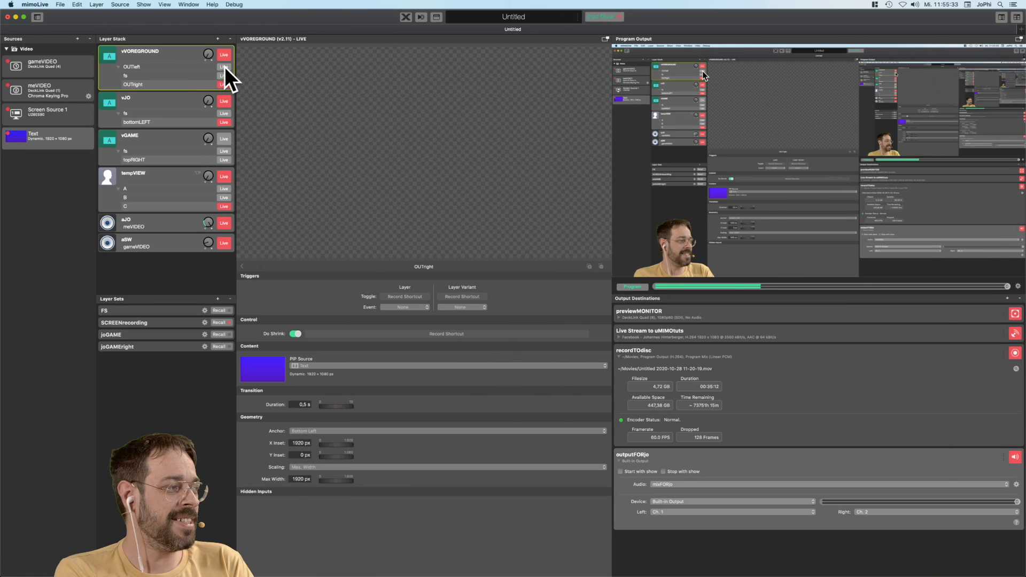
left_click(225, 66)
left_click(223, 82)
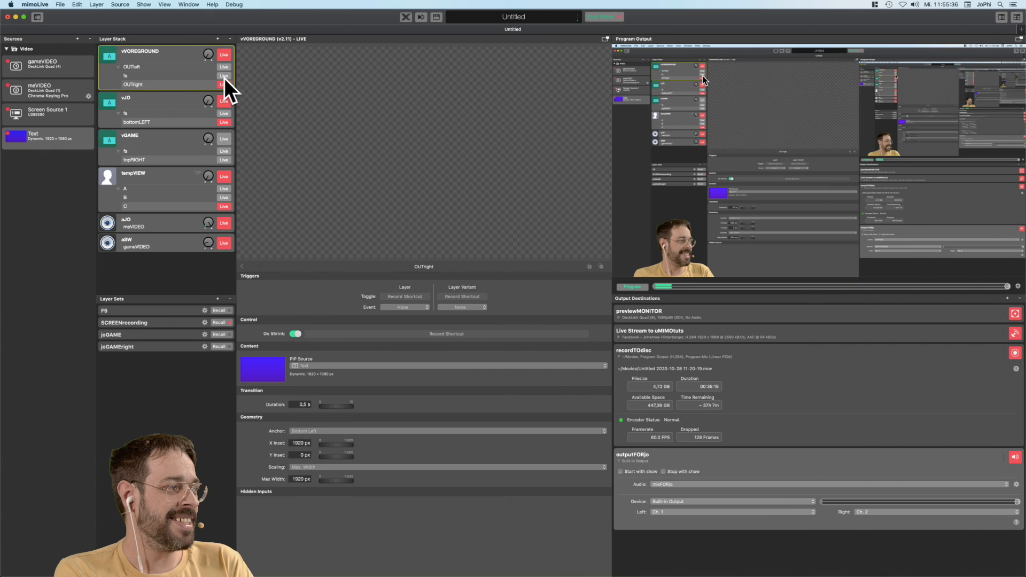
left_click(223, 75)
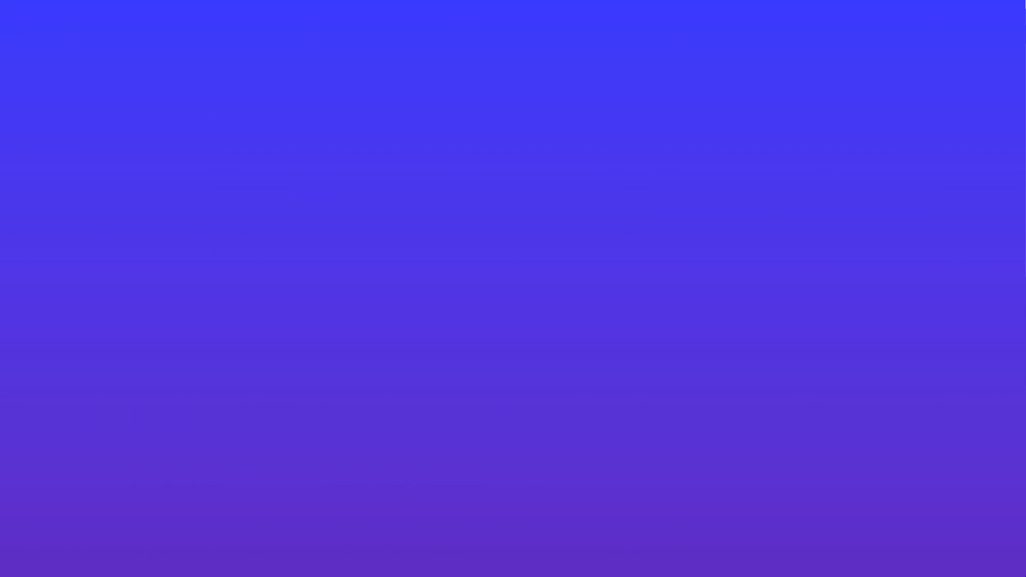
left_click(223, 67)
left_click(223, 75)
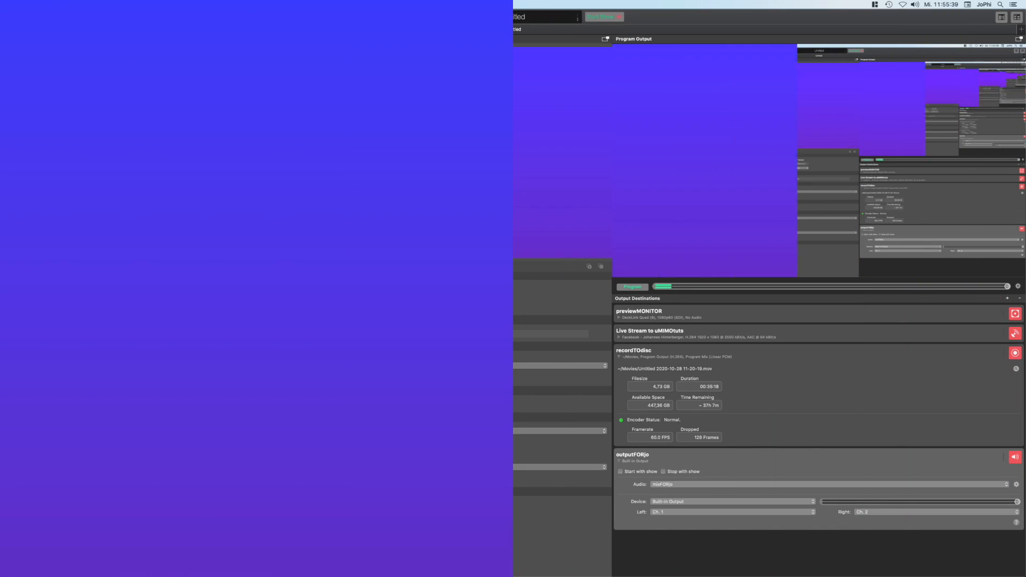
left_click(223, 66)
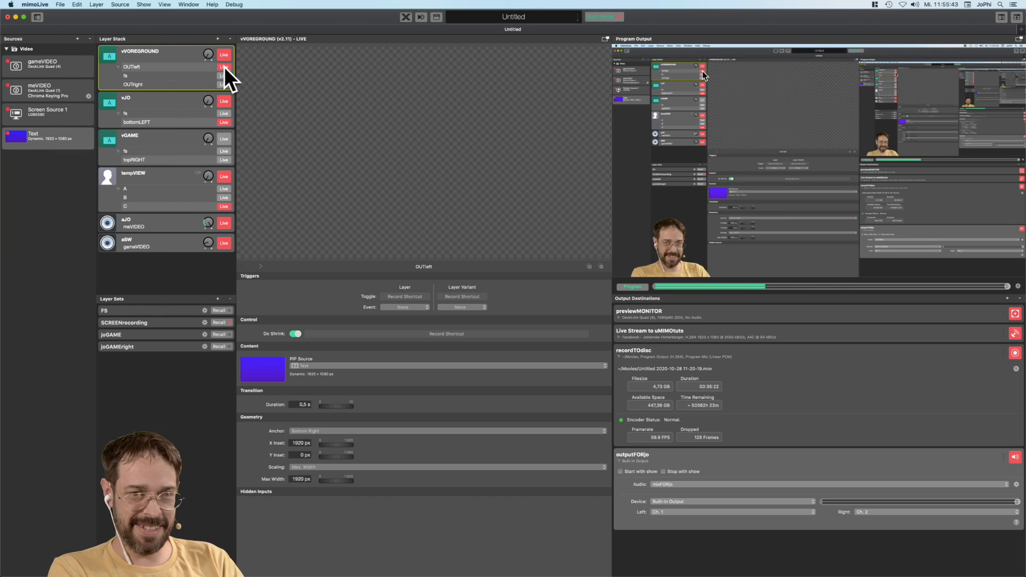
left_click(223, 77)
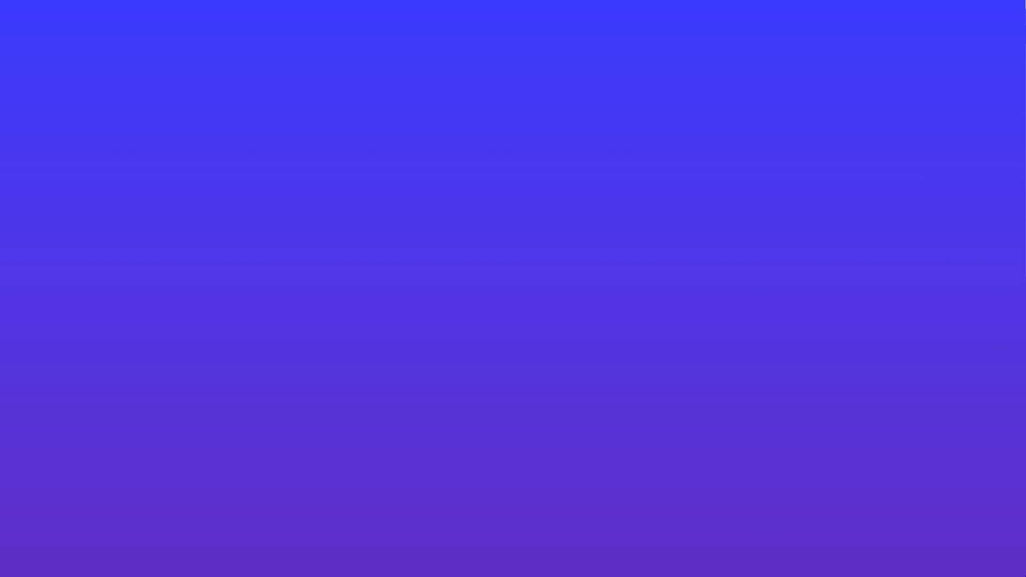
left_click(223, 85)
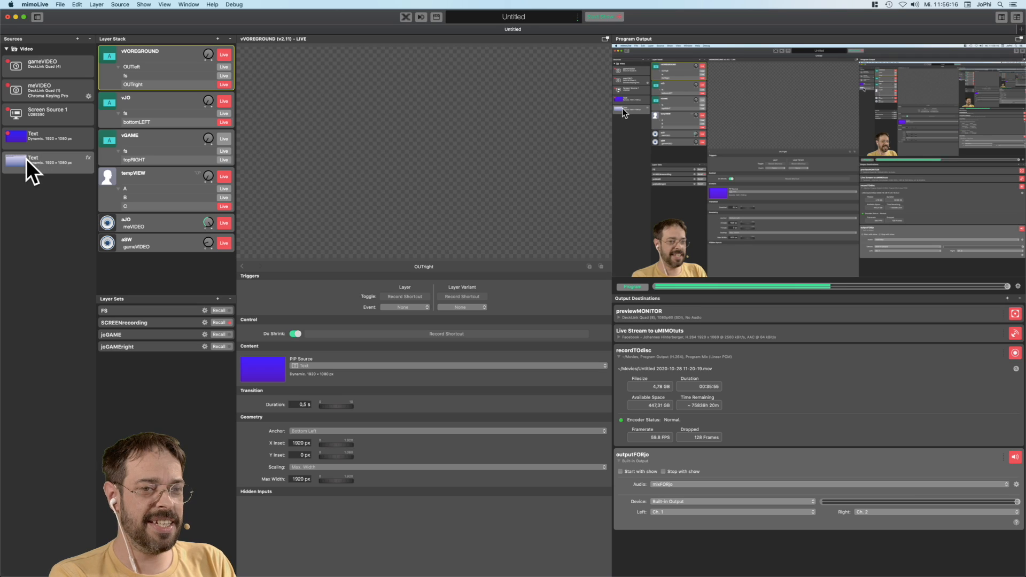
Open the settings of the new Text source and set the colour of its #uMIMOtuts text to white
left_click(26, 158)
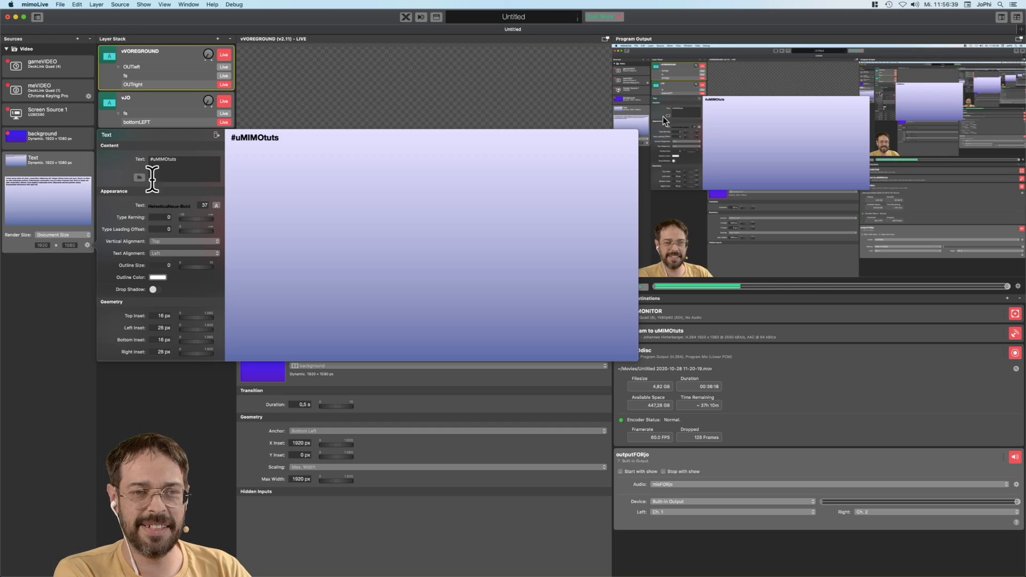
left_click(218, 206)
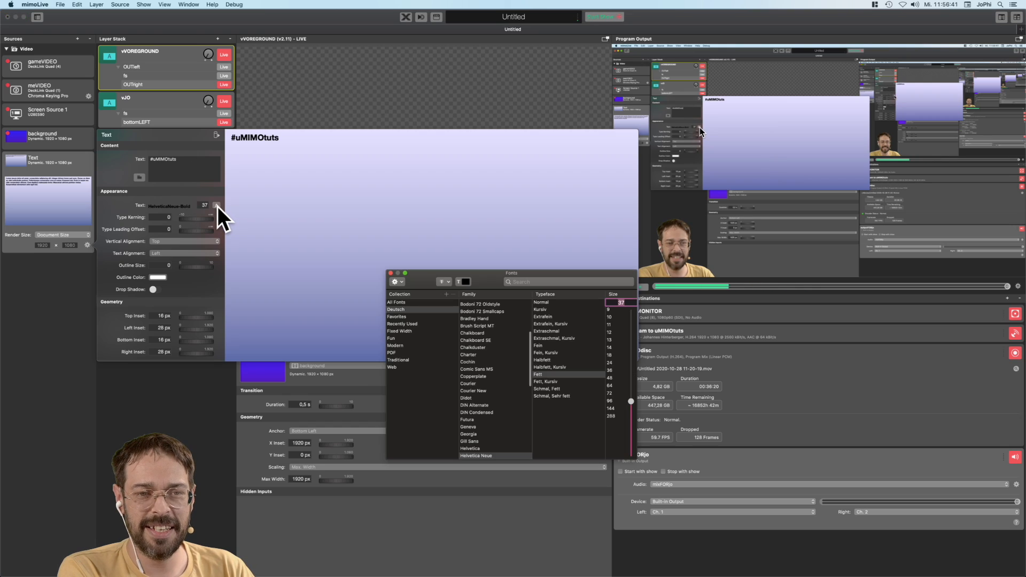
left_click(465, 280)
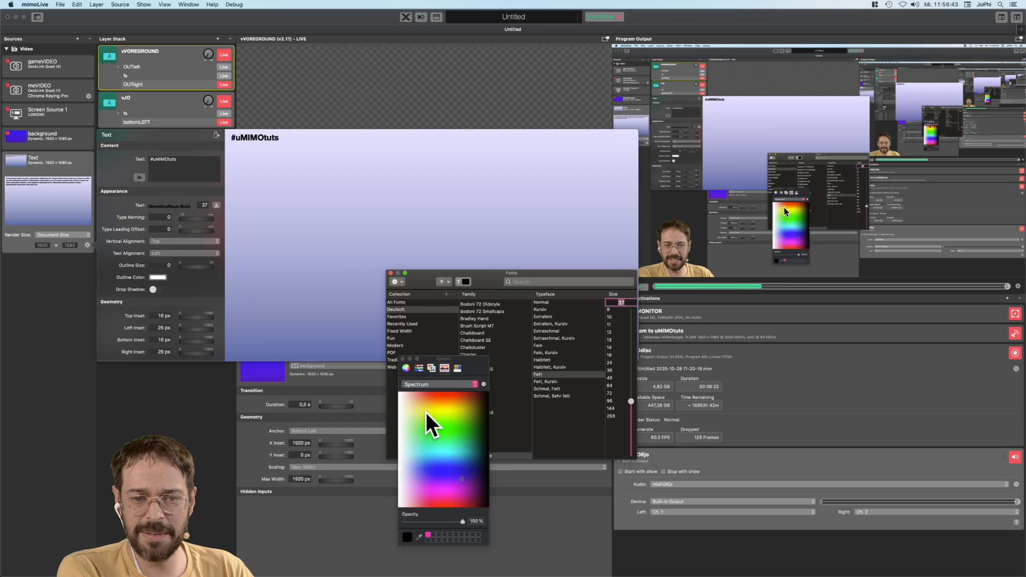
left_click_drag(403, 406, 392, 404)
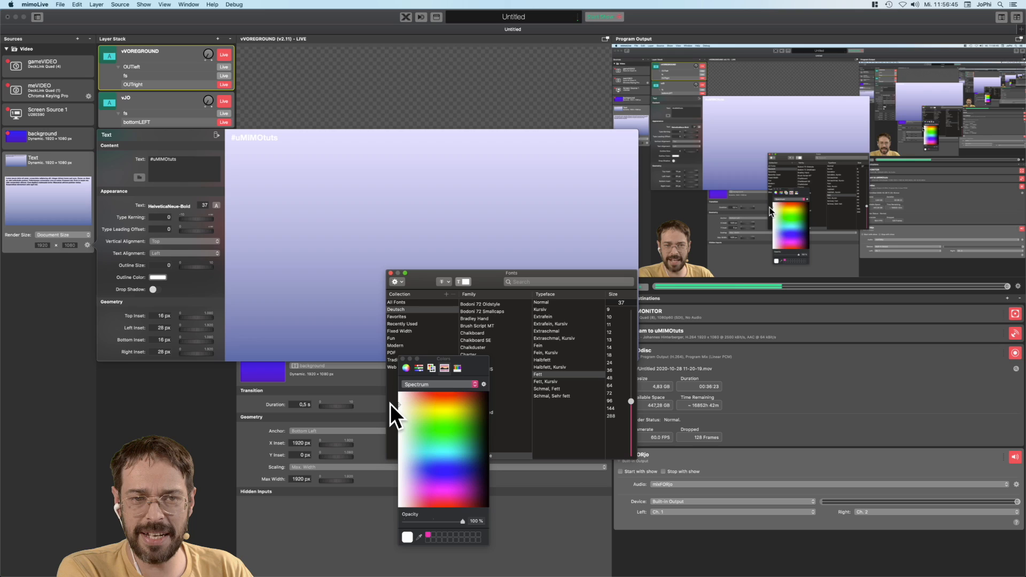
left_click(403, 358)
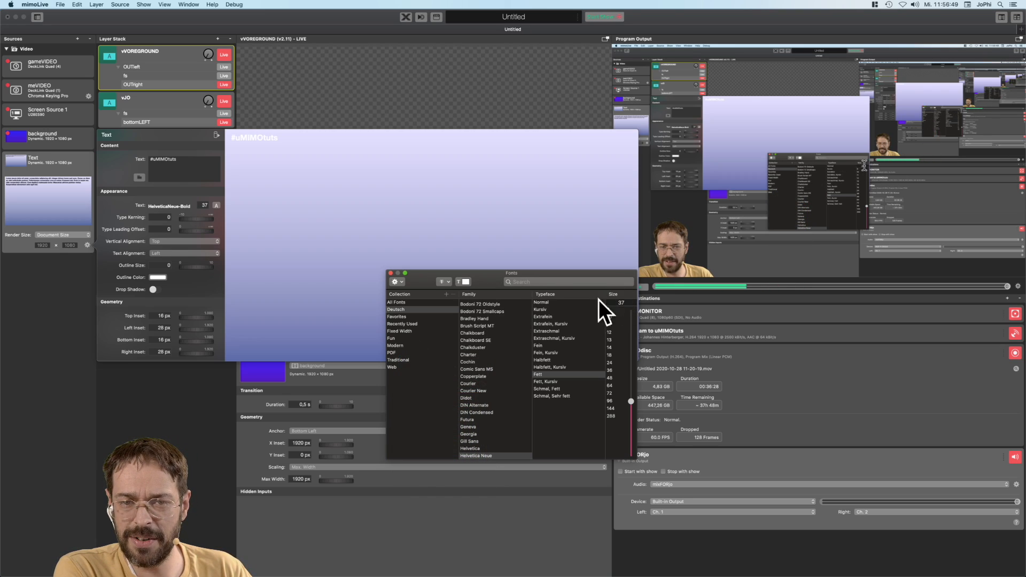
Set the #uMIMOtuts text's font to Futura in the Fett typeface at size 144
left_click(514, 281)
type("futura")
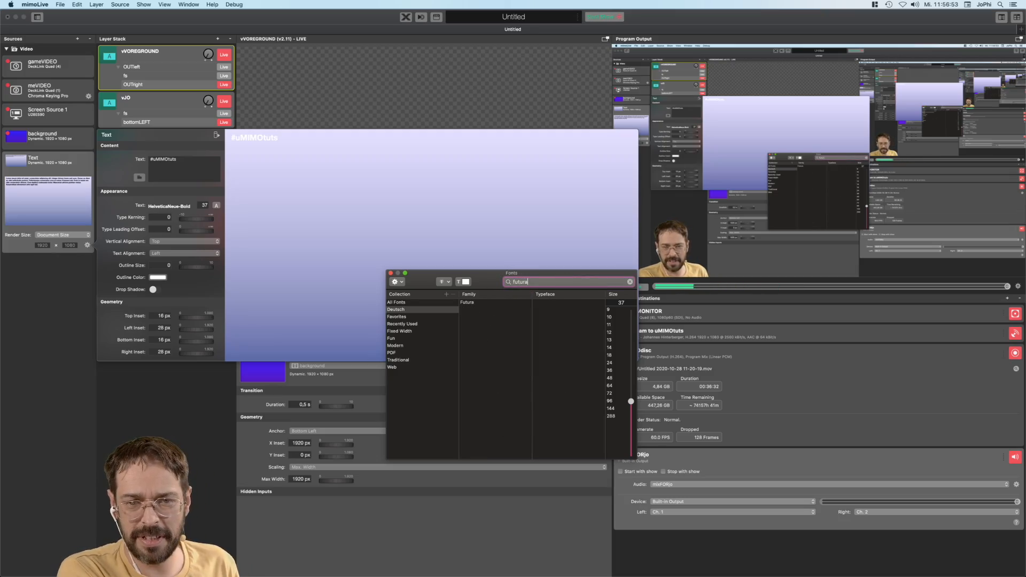
left_click(469, 303)
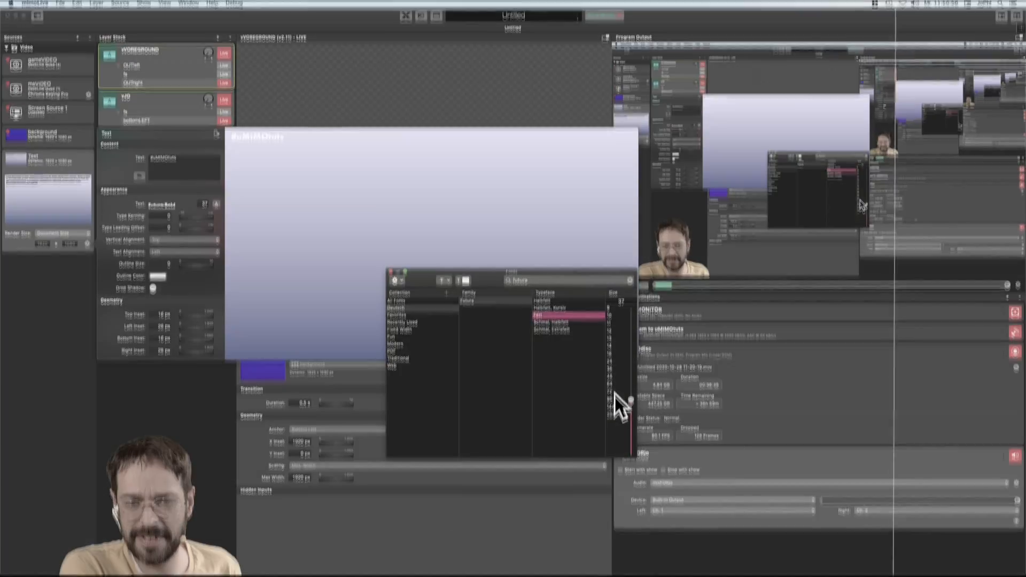
left_click(612, 409)
left_click(390, 273)
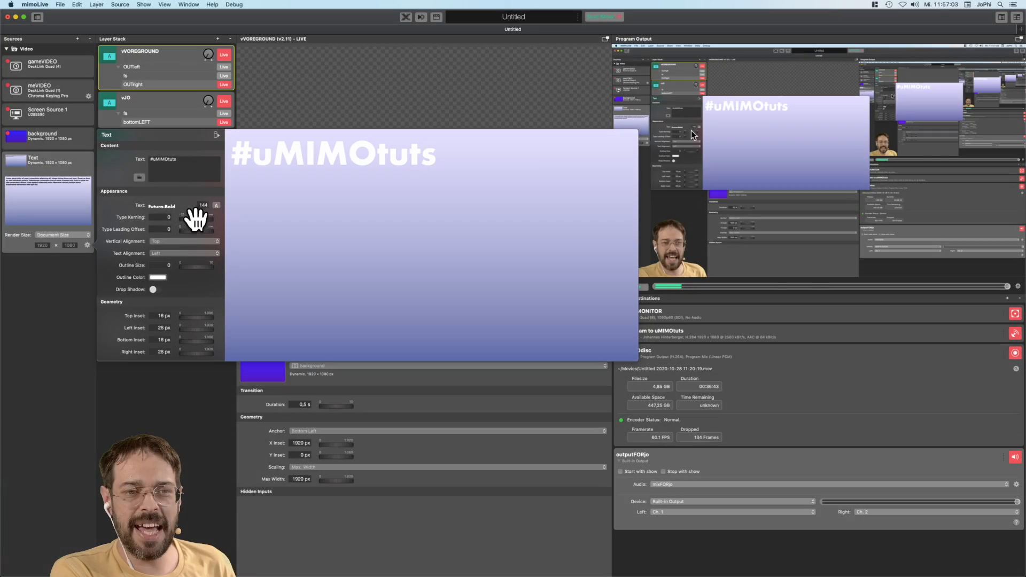
Set the Text source's background type to None so that only the lettering remains
scroll(198, 222, "down", 3)
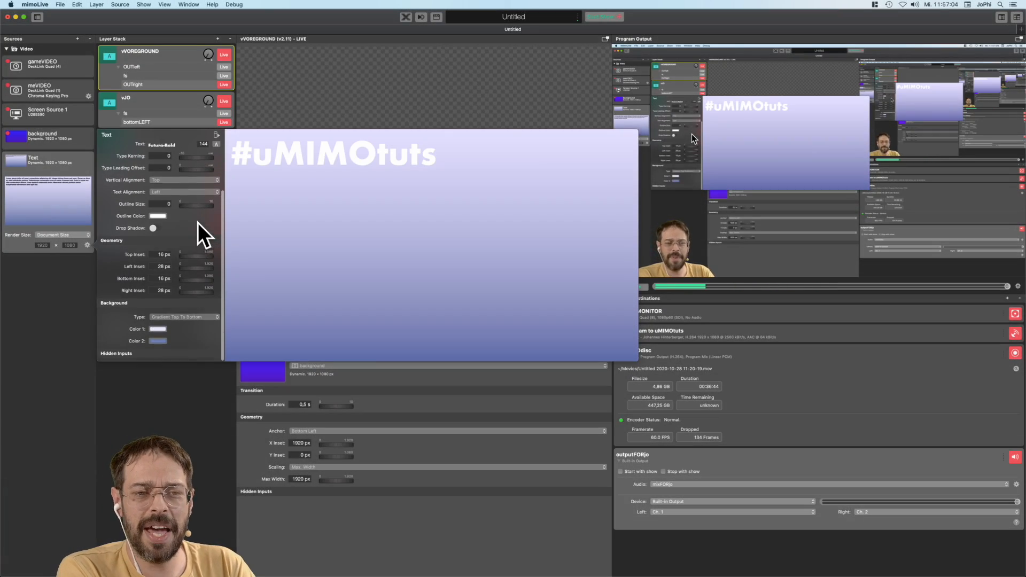
left_click(179, 320)
left_click(178, 303)
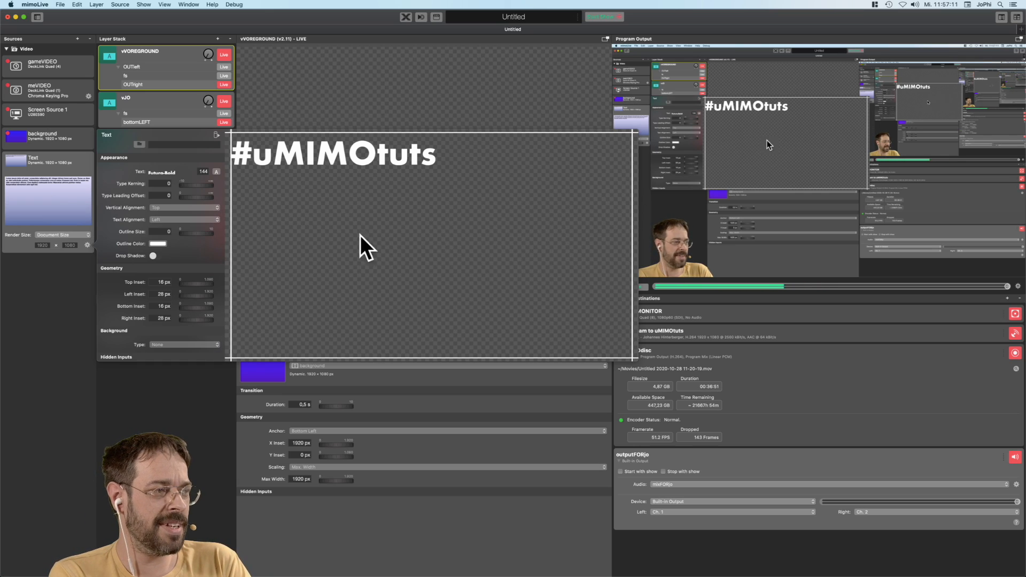
Set the #uMIMOtuts text's vertical alignment and text alignment to Center, and close the source settings
left_click(181, 208)
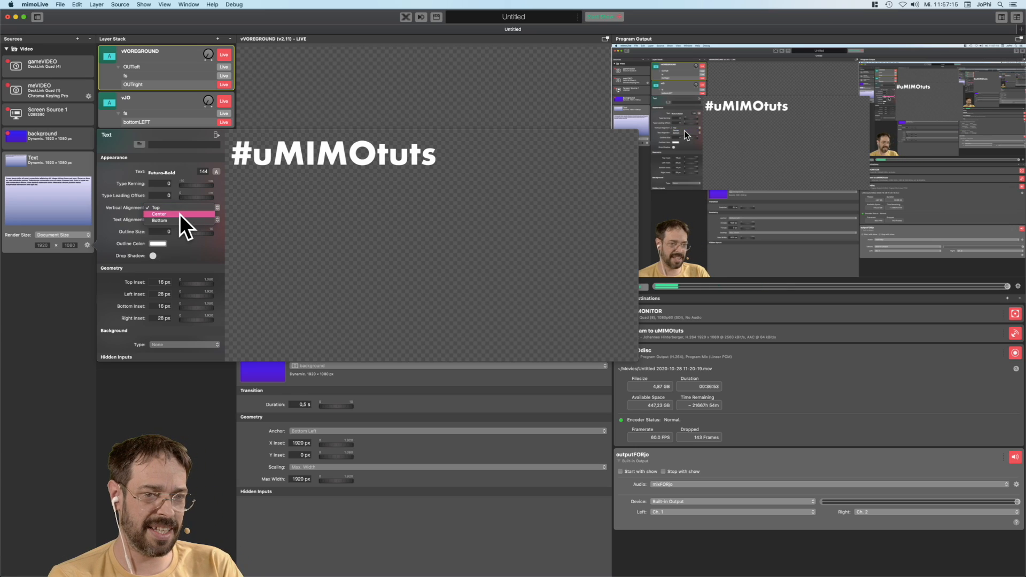
left_click(179, 214)
left_click(175, 219)
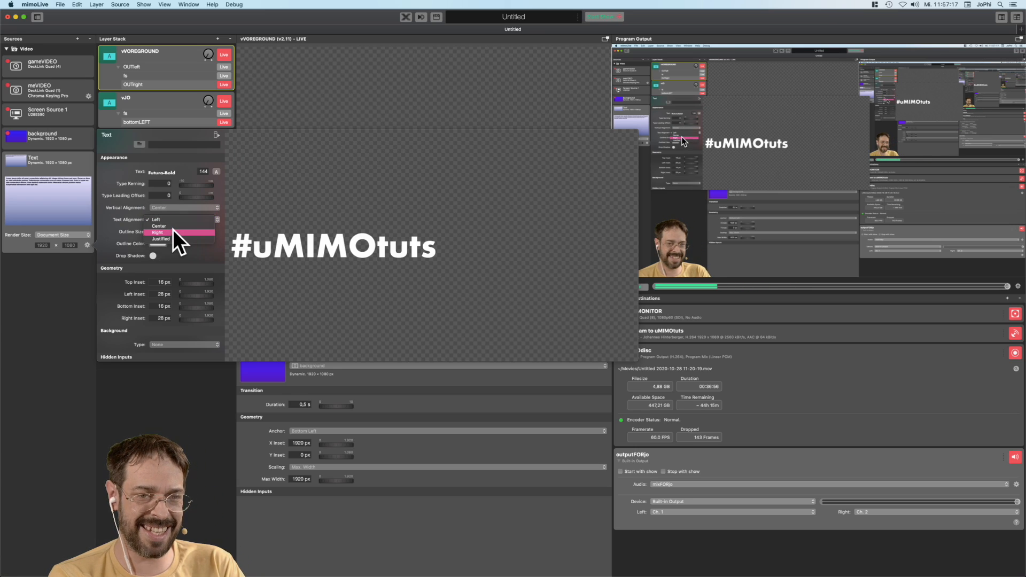
left_click(173, 227)
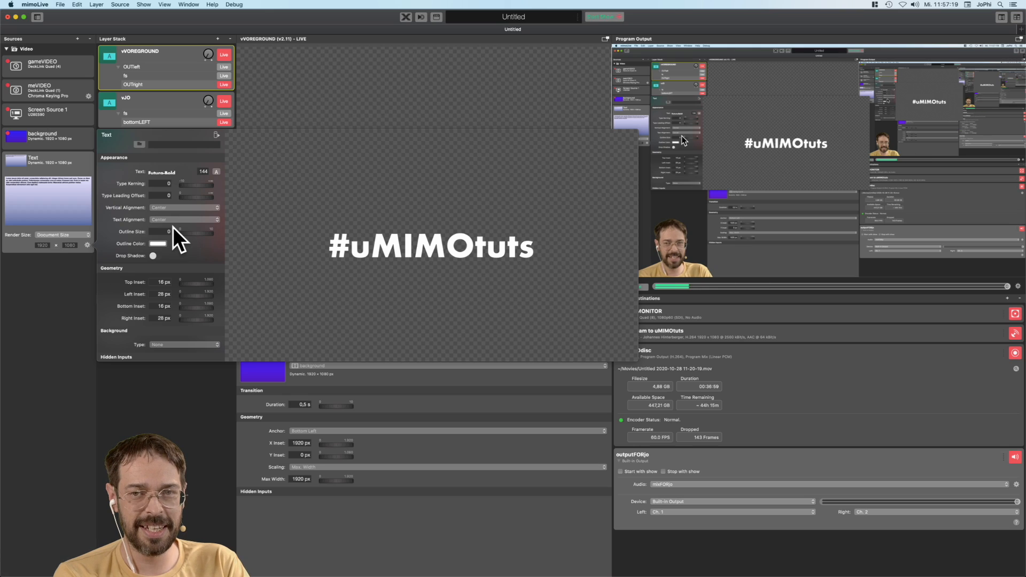
left_click(46, 310)
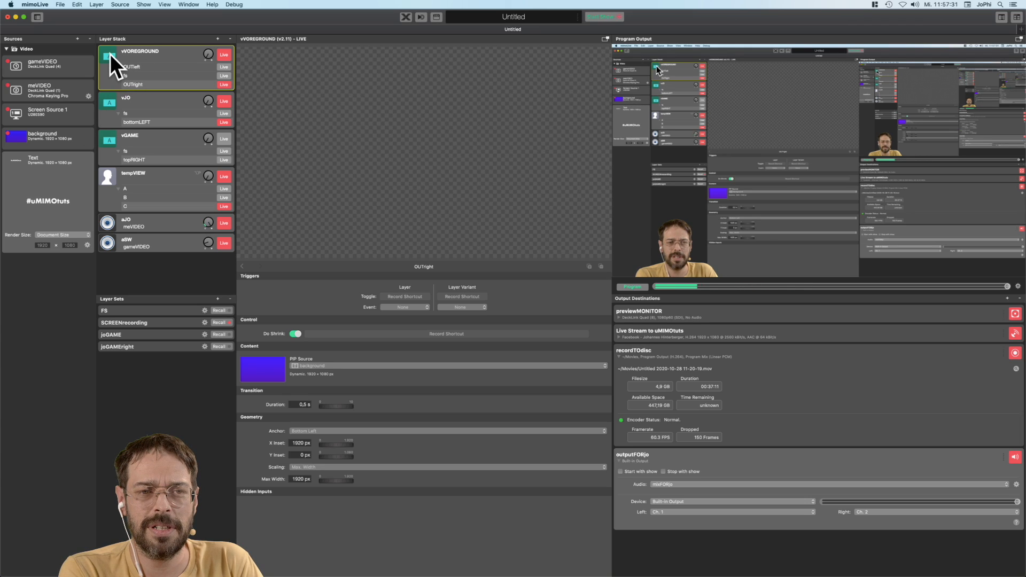
Duplicate the vVOREGROUND layer and rename the copy vVOREGROUNDtext
right_click(129, 59)
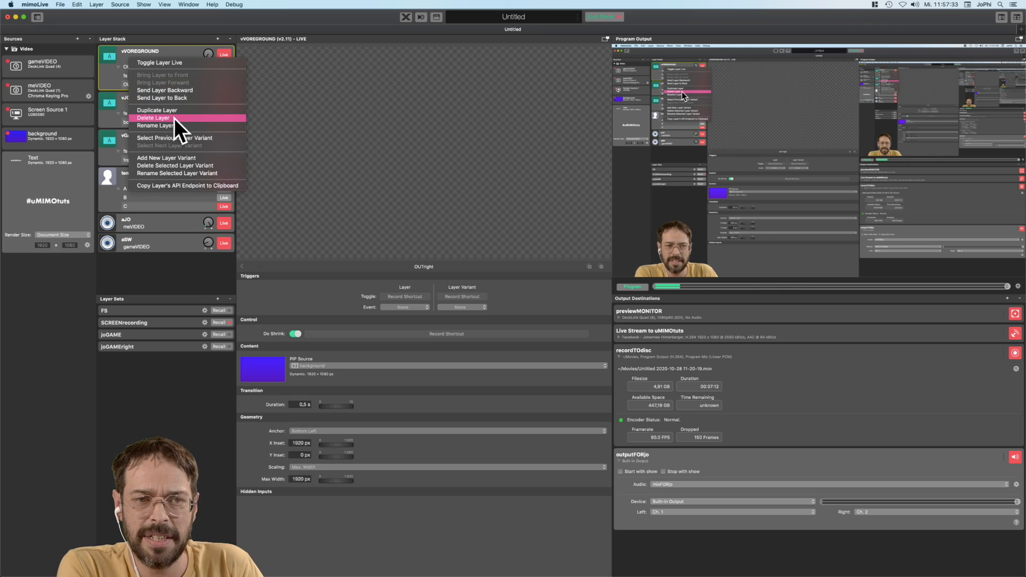
left_click(191, 111)
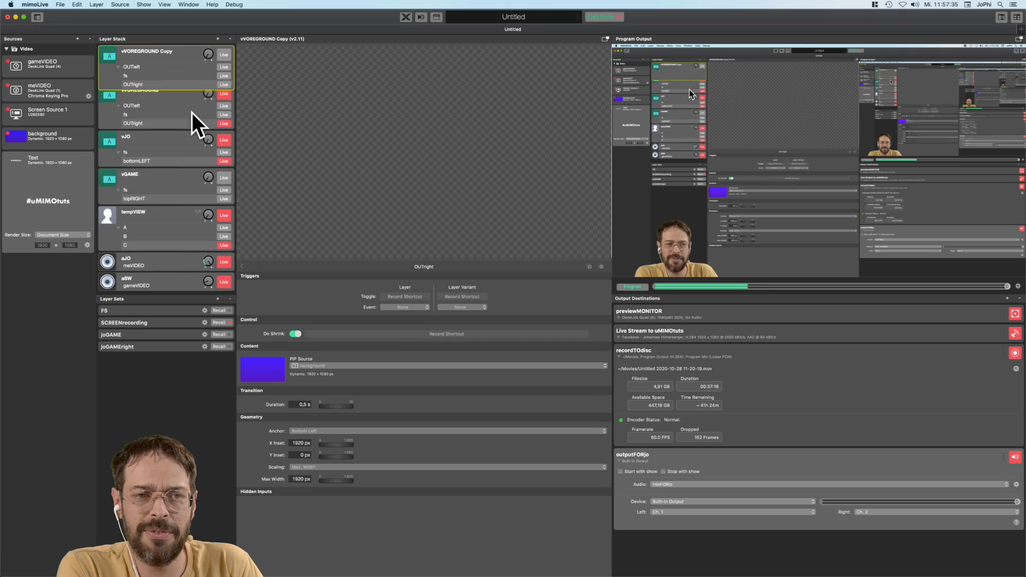
double_click(153, 49)
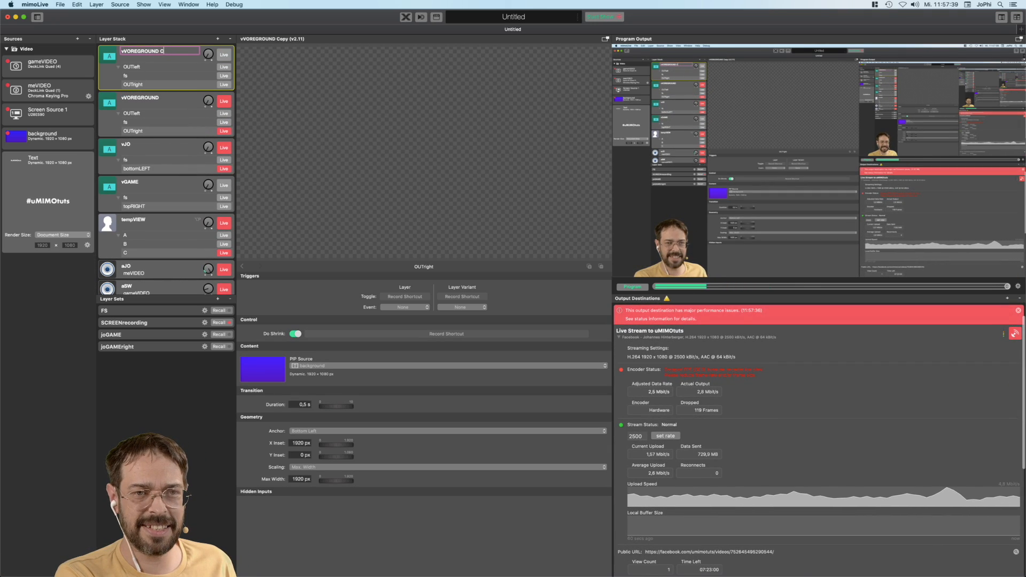
key("BackSpace")
key("BackSpace")
key("BackSpace")
key("BackSpace")
key("BackSpace")
type("text")
key("Return")
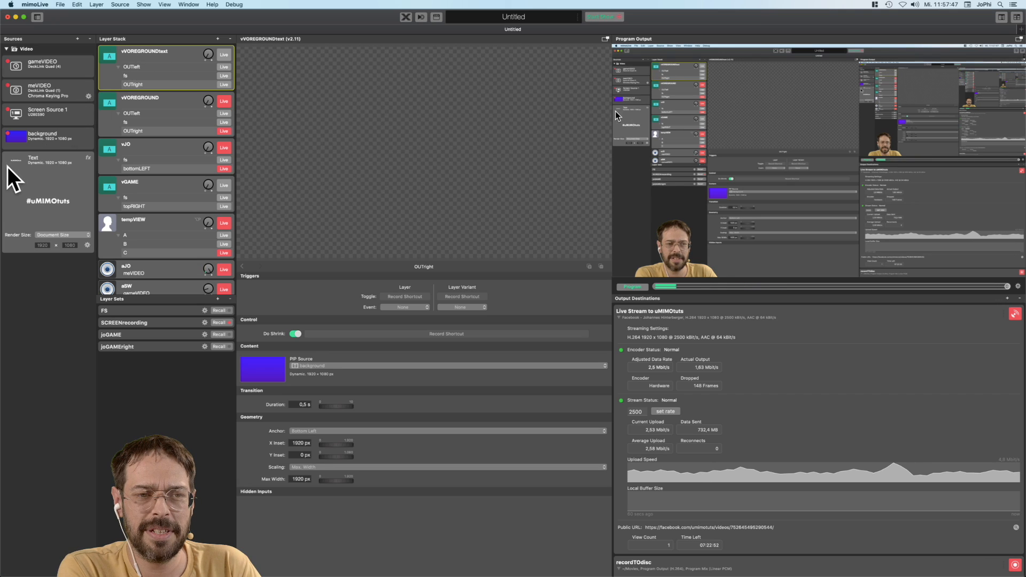
Assign the #uMIMOtuts Text source as PiP source to the OUTright, fs and OUTleft variants of vVOREGROUNDtext
left_click_drag(12, 161, 142, 82)
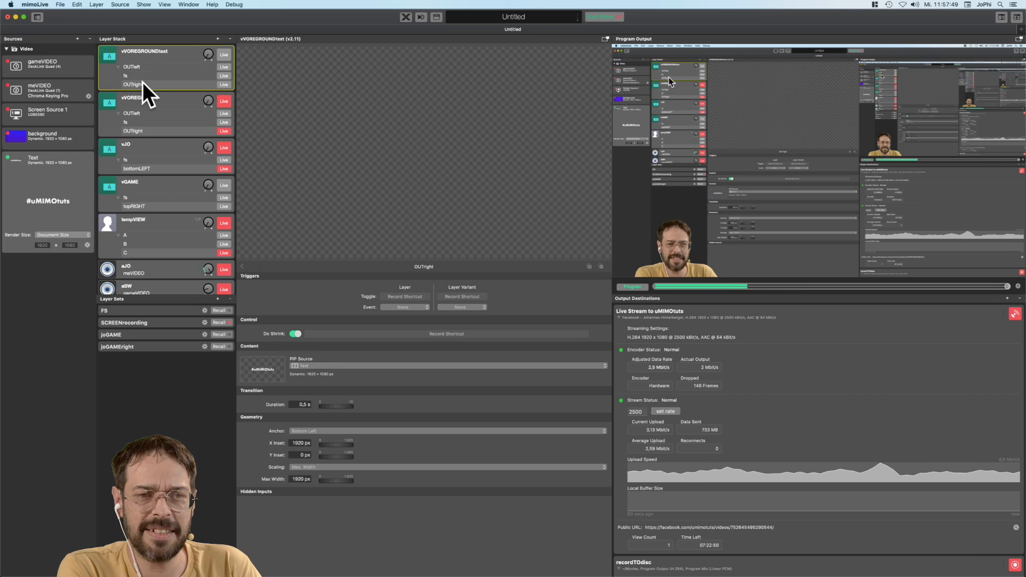
left_click(138, 76)
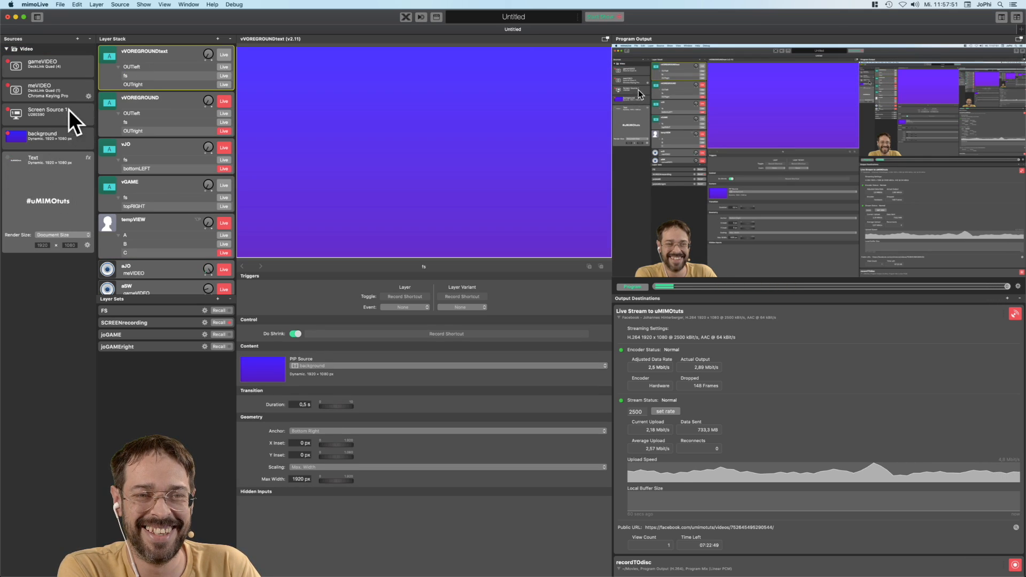
left_click_drag(15, 163, 120, 69)
left_click(139, 64)
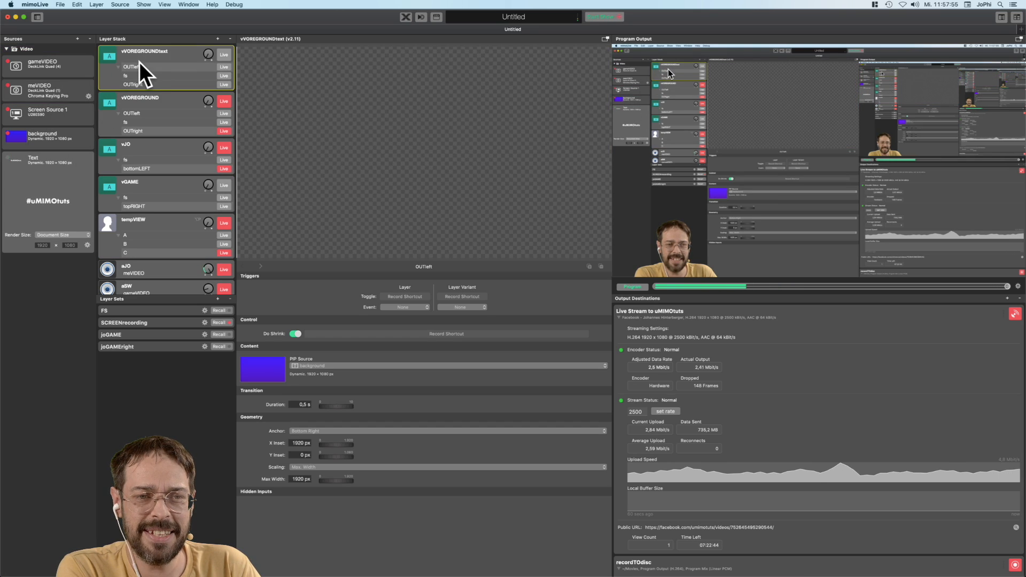
left_click_drag(12, 161, 133, 67)
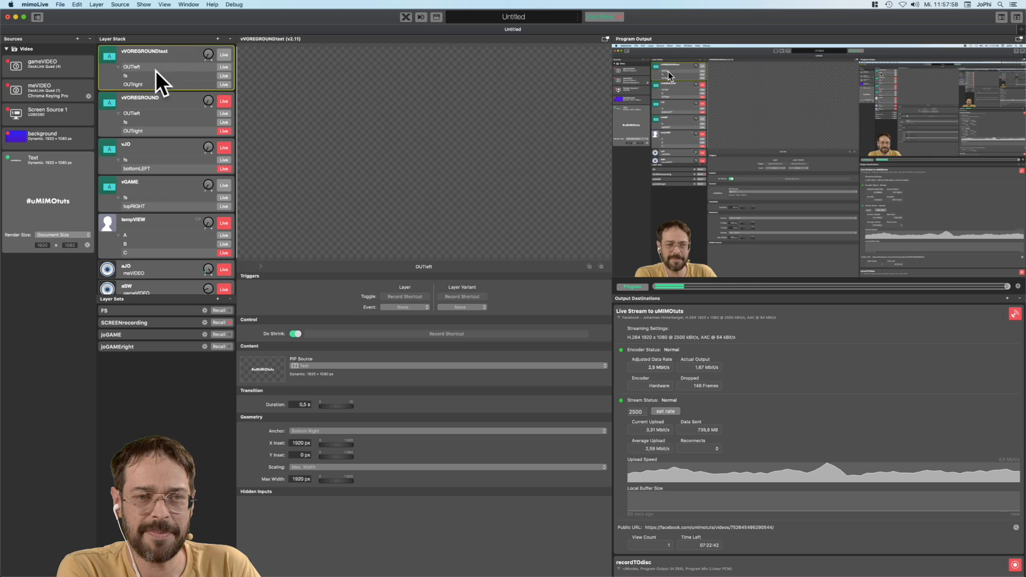
Test the vVOREGROUNDtext layer's animation by switching its fs, OUTright and OUTleft variants live, ending on fs
left_click(223, 75)
left_click(222, 84)
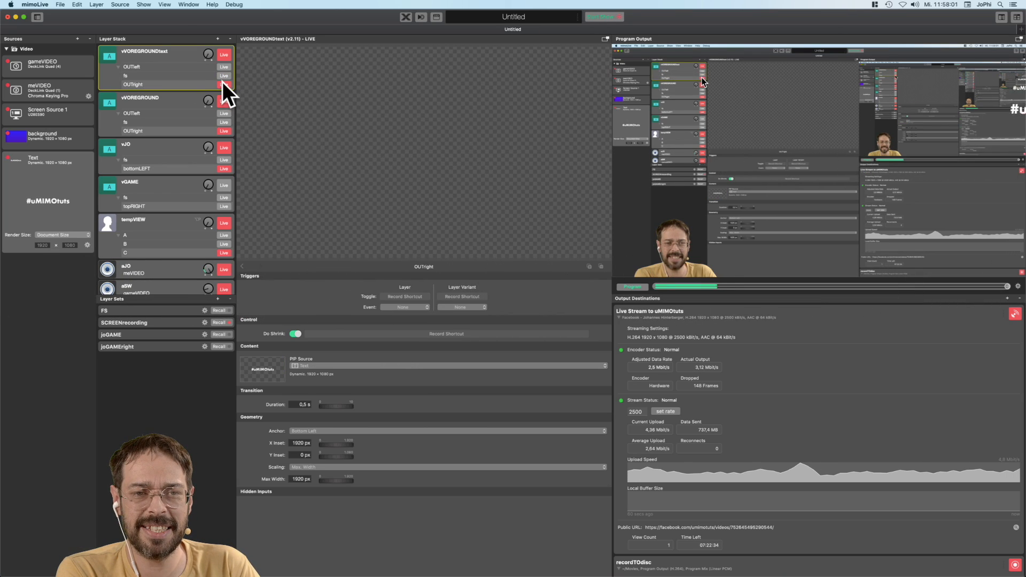
left_click(224, 76)
left_click(223, 66)
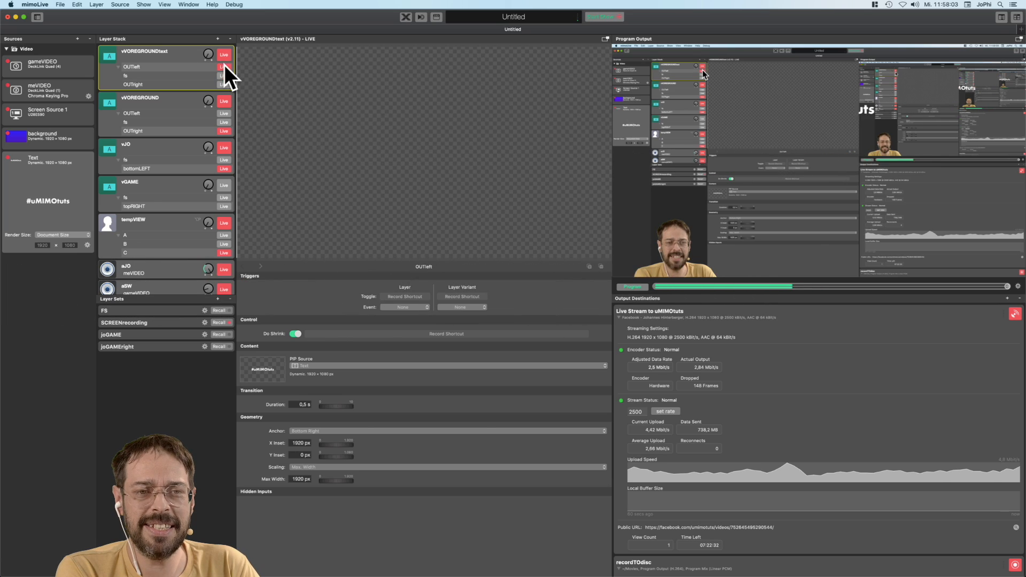
left_click(223, 75)
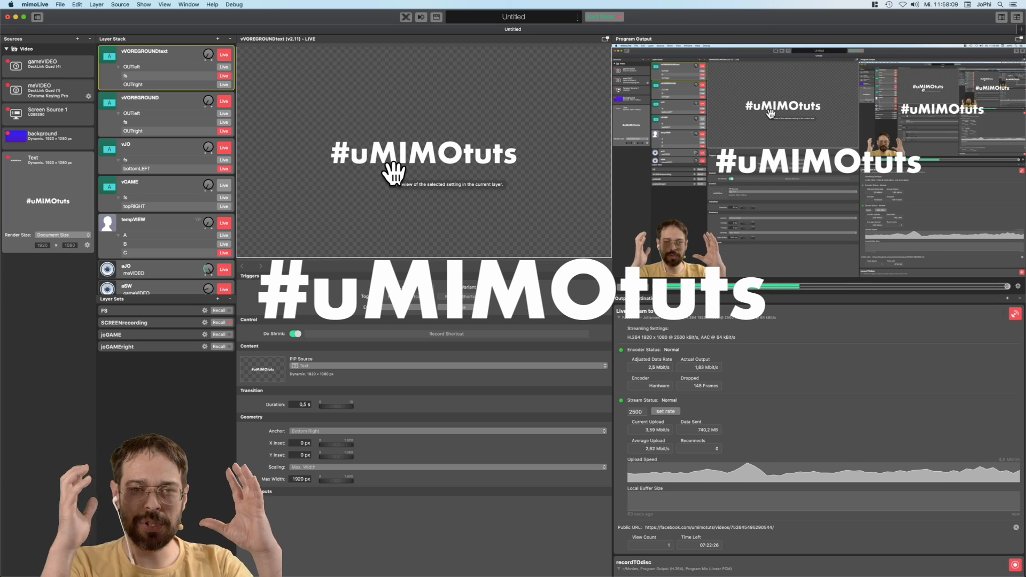
Set the max width of vVOREGROUNDtext's OUTright variant to 500 px, and test it by switching live from fs to OUTright
left_click(172, 83)
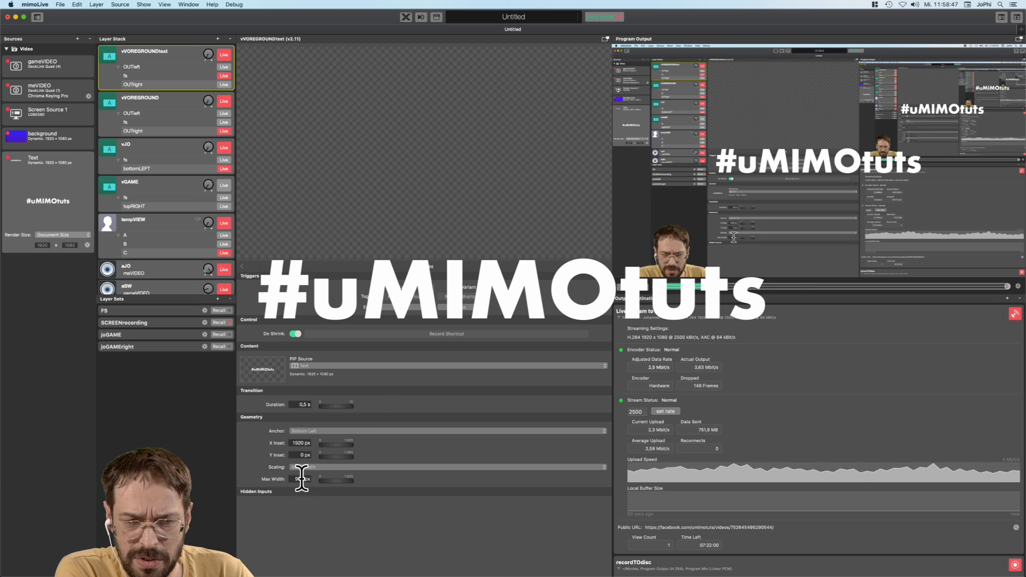
double_click(302, 478)
type("5")
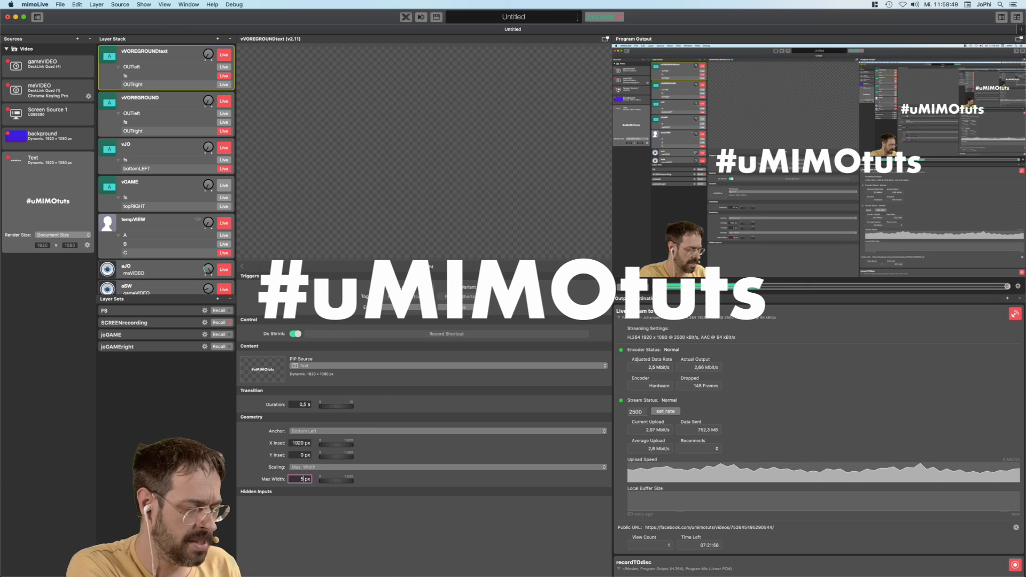
type("00")
key("Return")
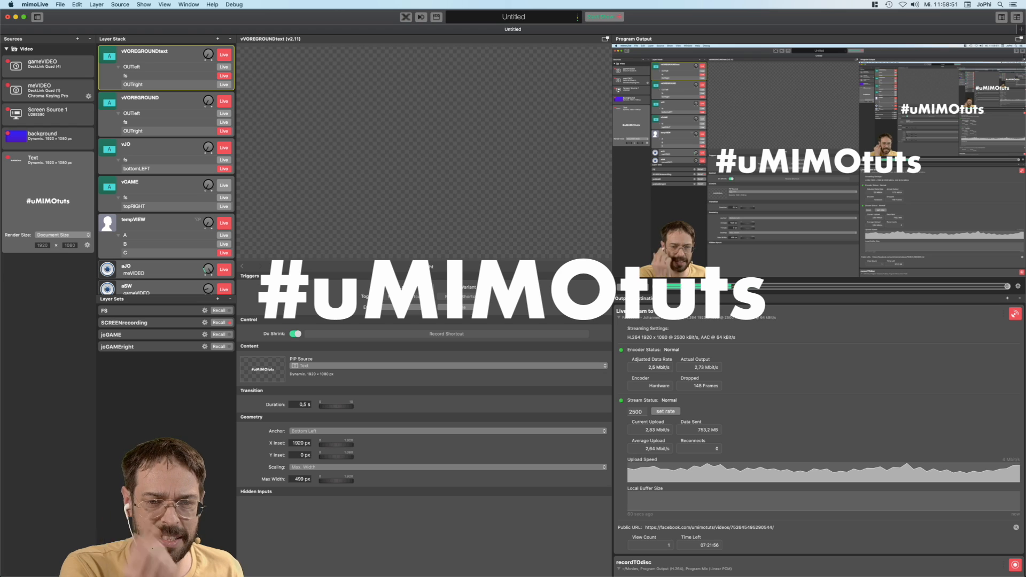
left_click(223, 75)
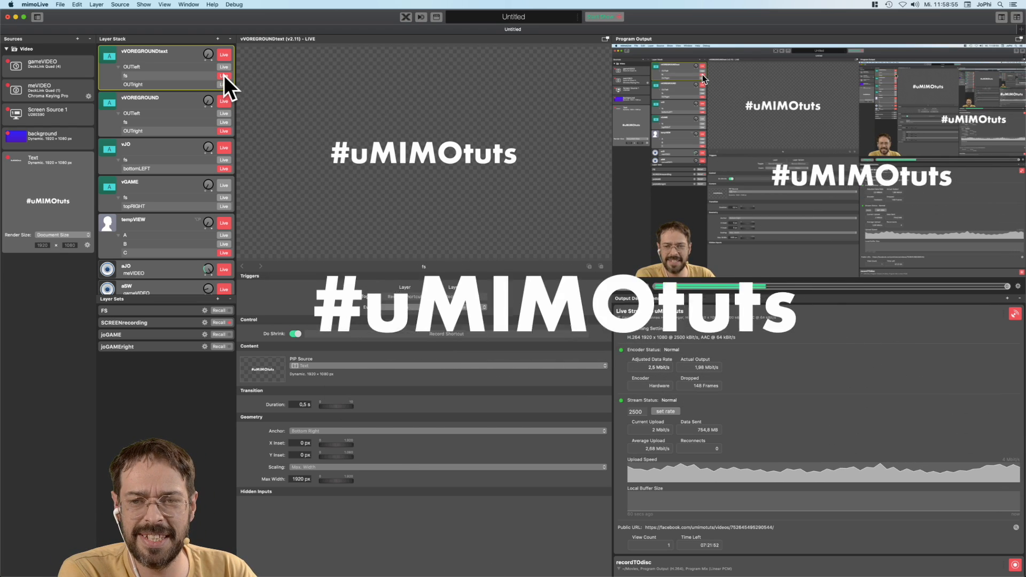
left_click(223, 85)
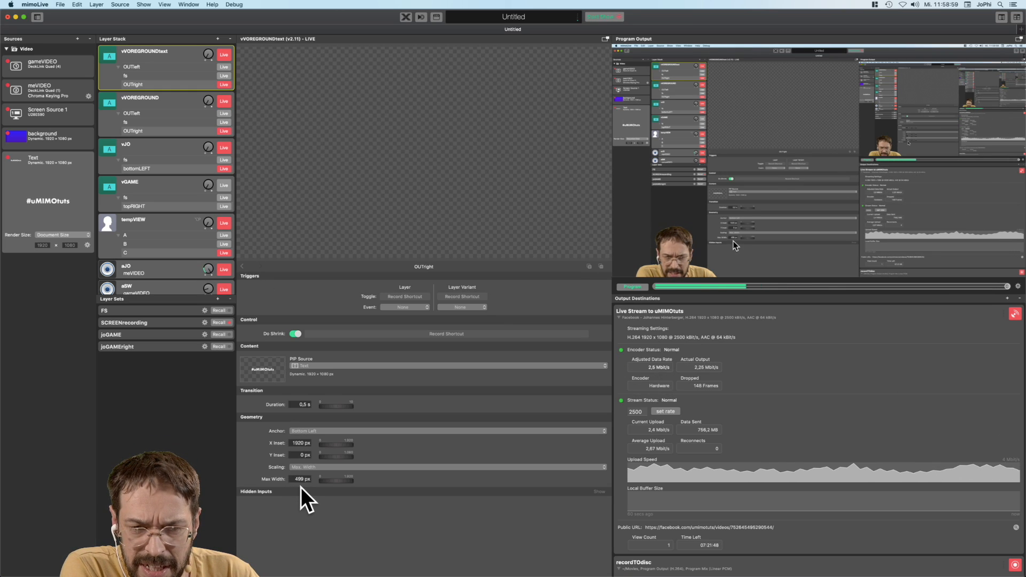
Set the max width of vVOREGROUNDtext's OUTleft variant to 499 px
left_click(187, 69)
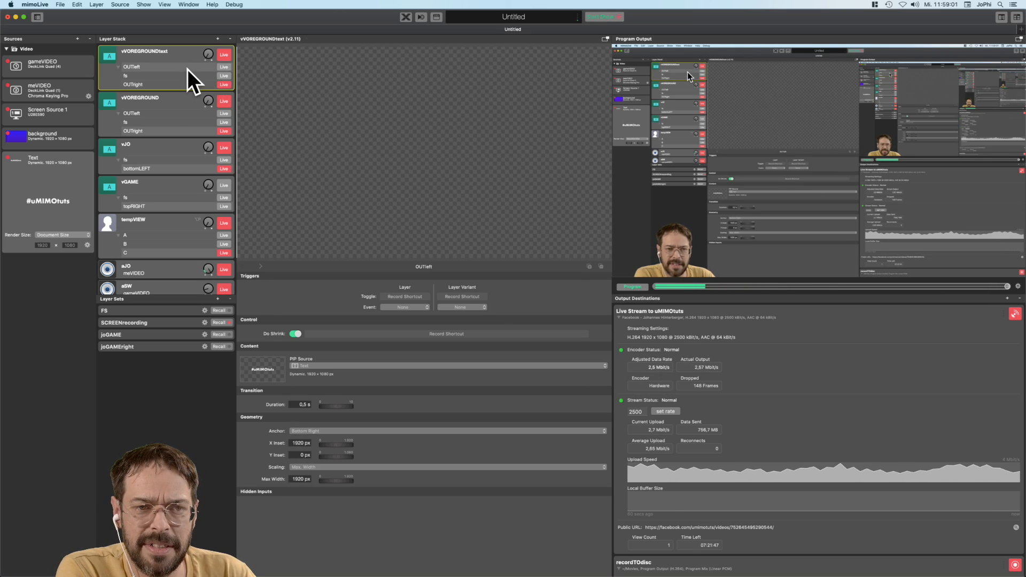
left_click(303, 478)
type("499")
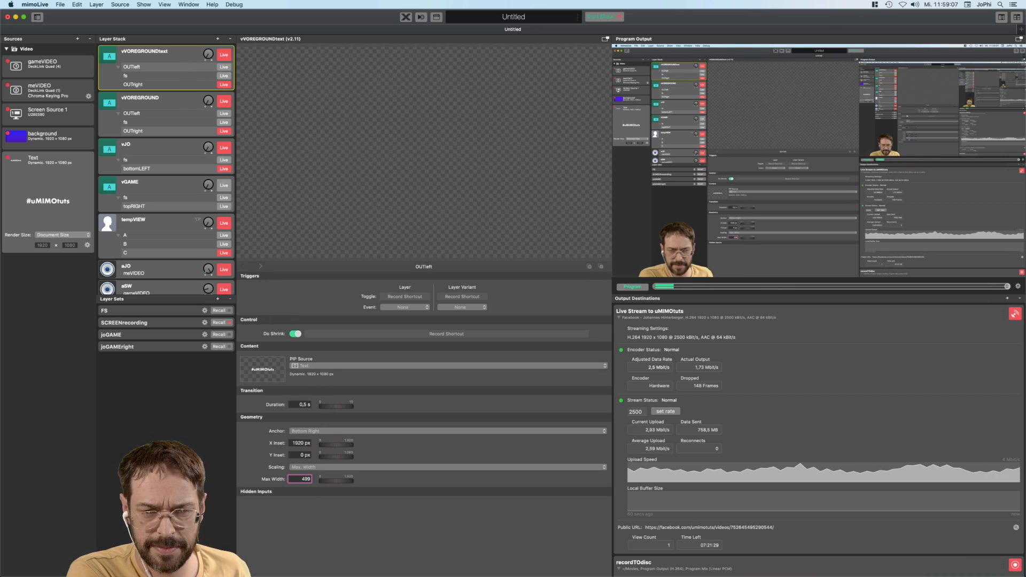
key("Return")
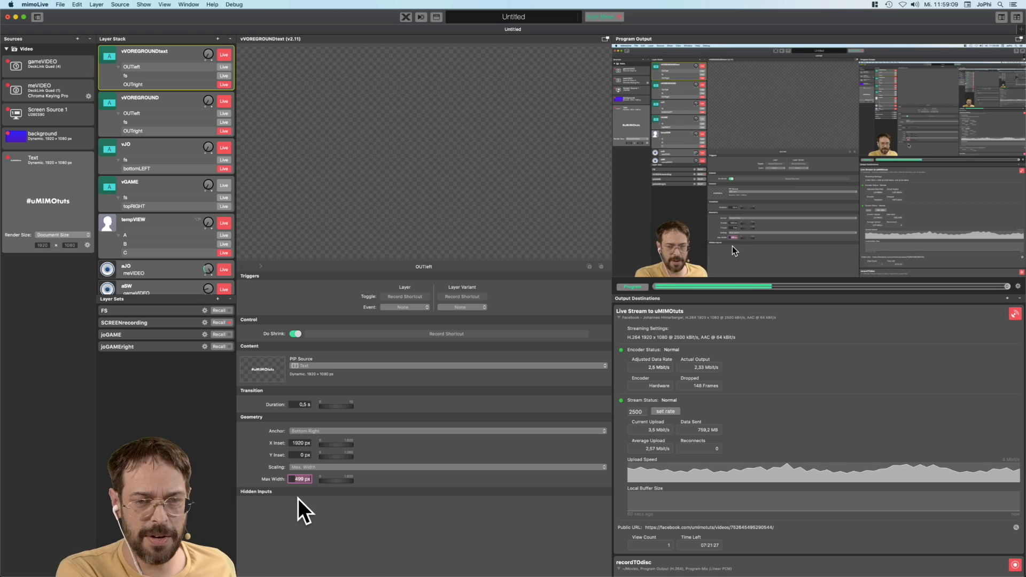
Test the resized text by switching live between the OUTleft and fs variants of vVOREGROUNDtext, ending on OUTright
left_click(223, 68)
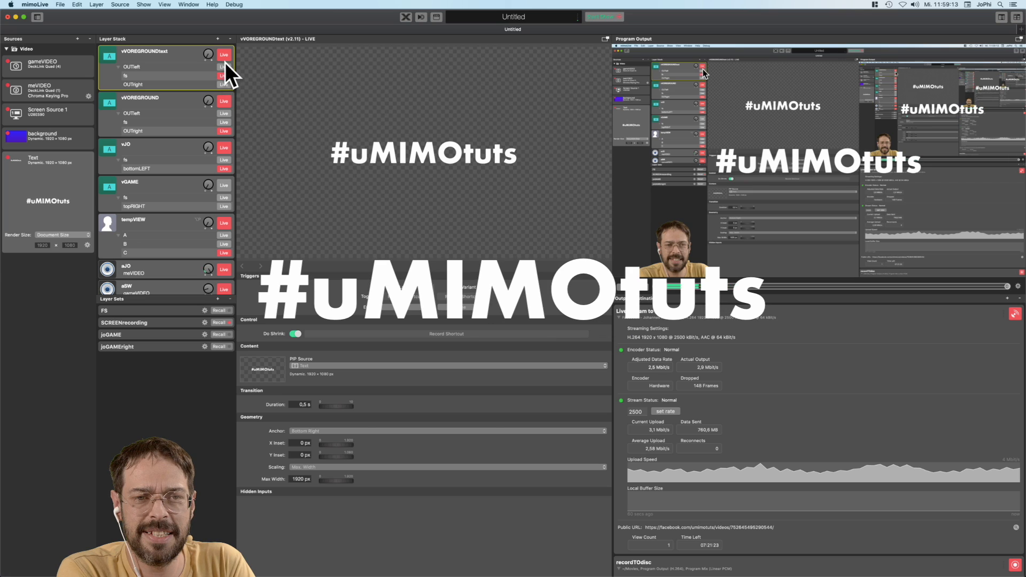
left_click(222, 75)
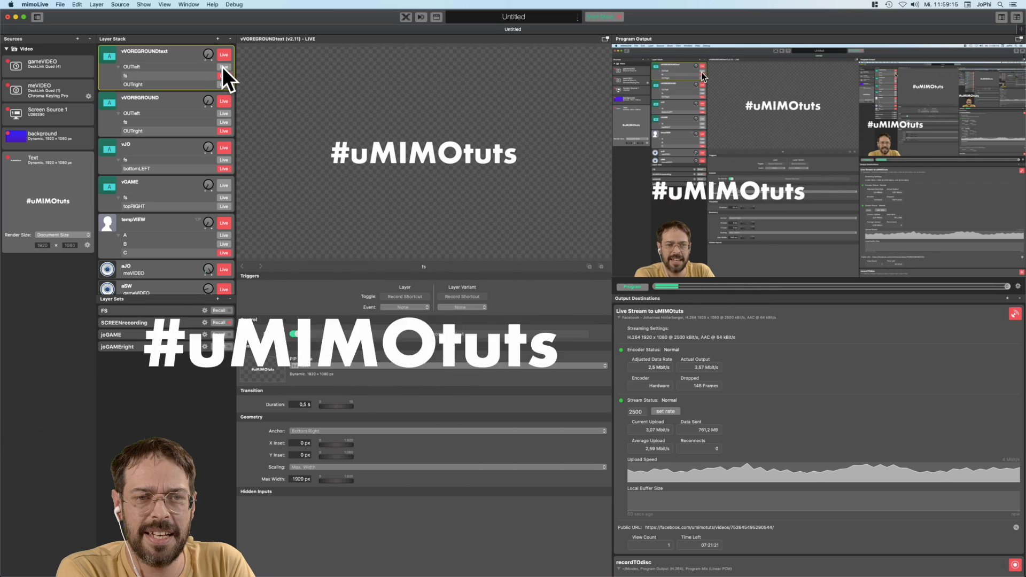
left_click(222, 67)
left_click(224, 76)
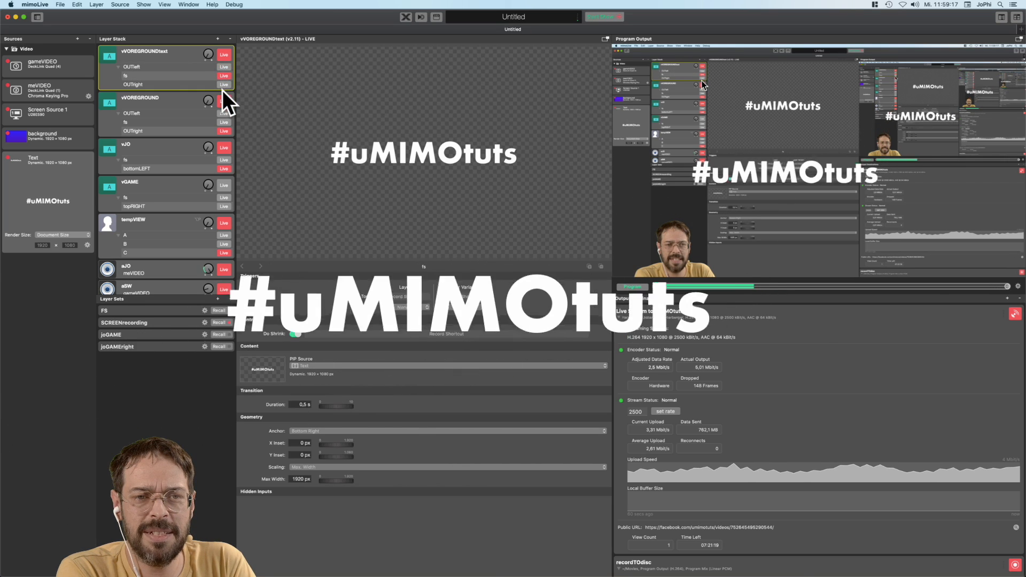
left_click(223, 84)
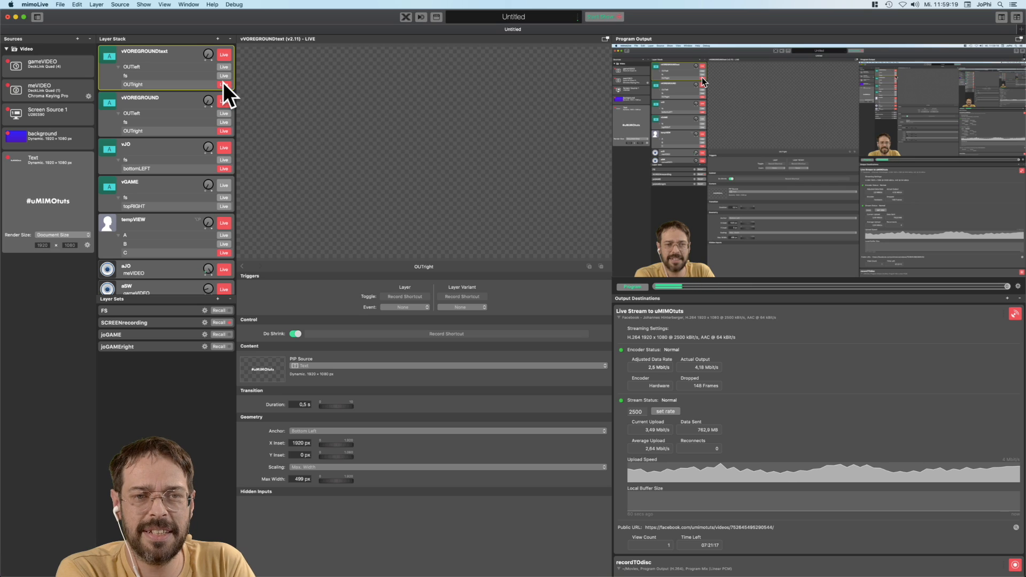
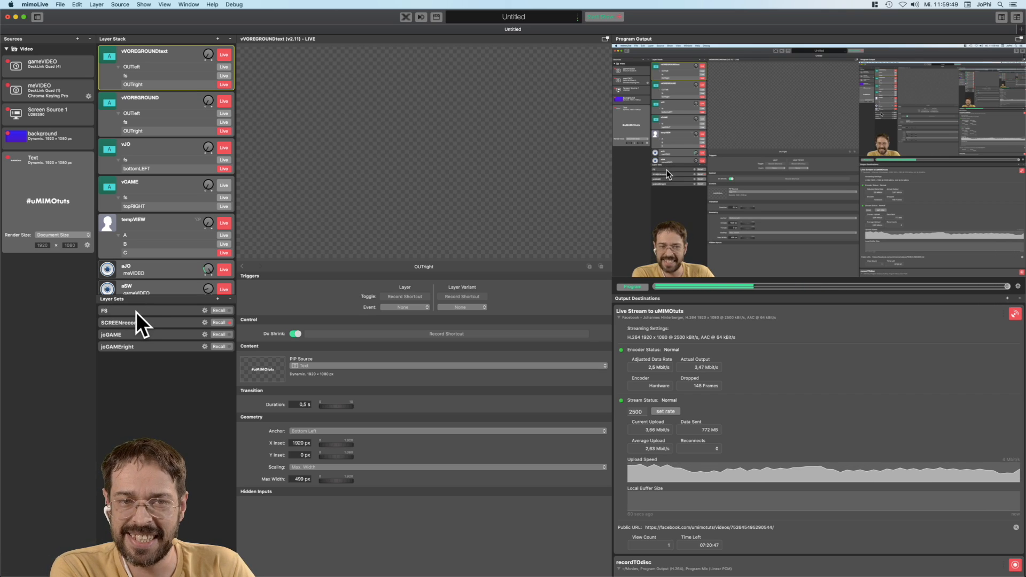
Add a new layer set from the current layers and name it singerOUT
left_click(216, 300)
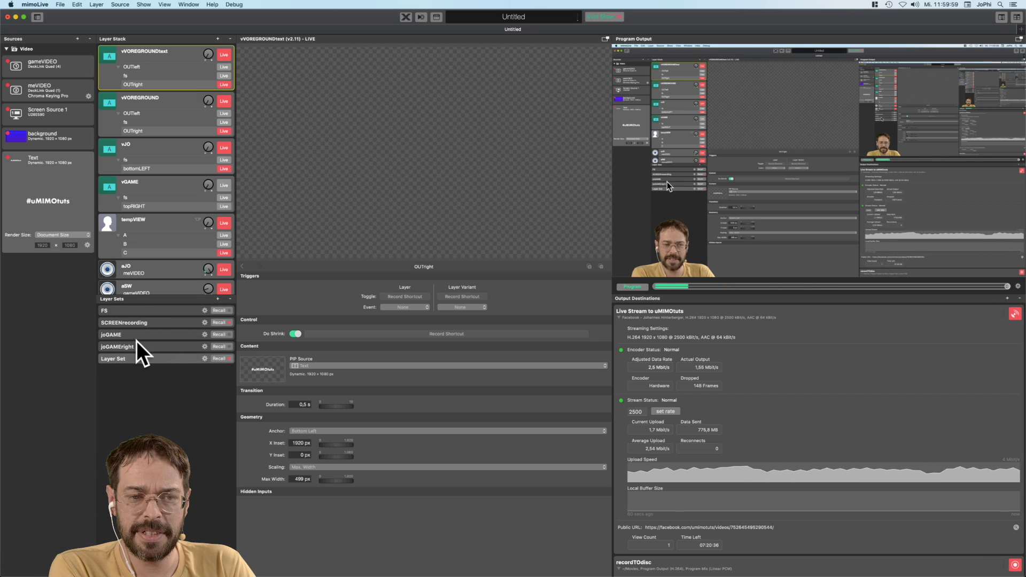
double_click(121, 354)
type("singer")
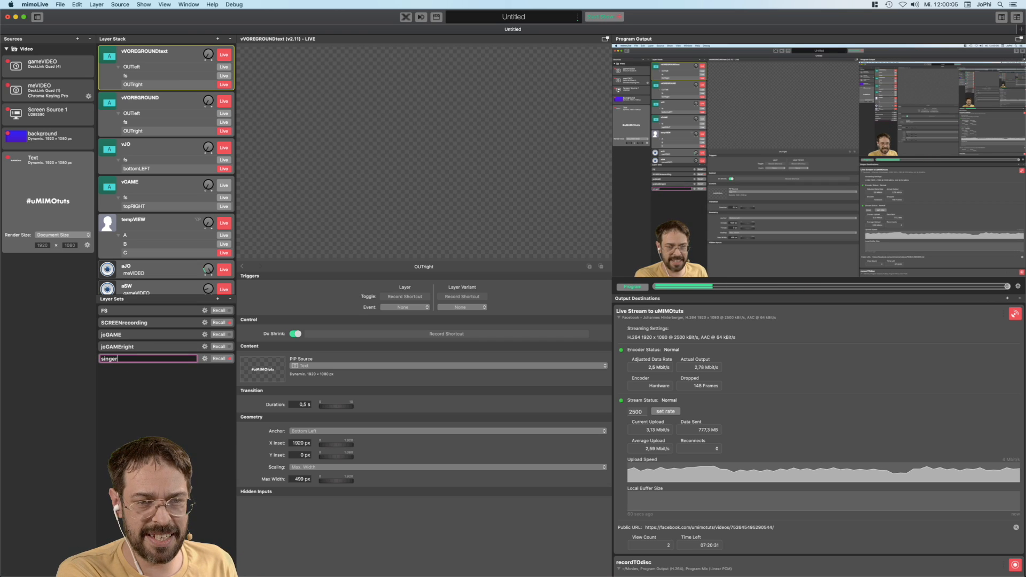
type("OUT")
key("Return")
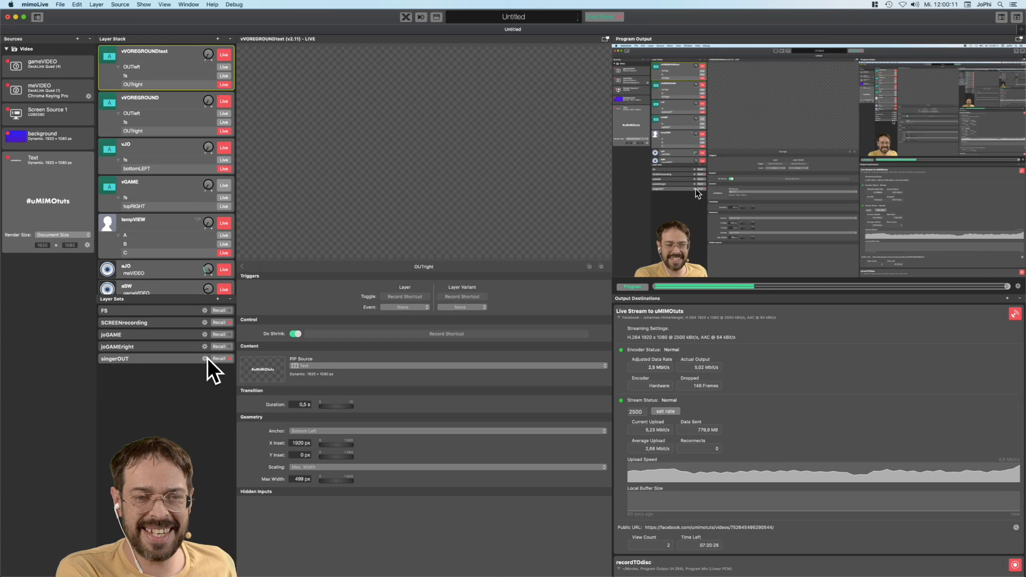
In the singerOUT layer set, change the variants of vVOREGROUNDtext and vVOREGROUND to OUTleft
left_click(205, 359)
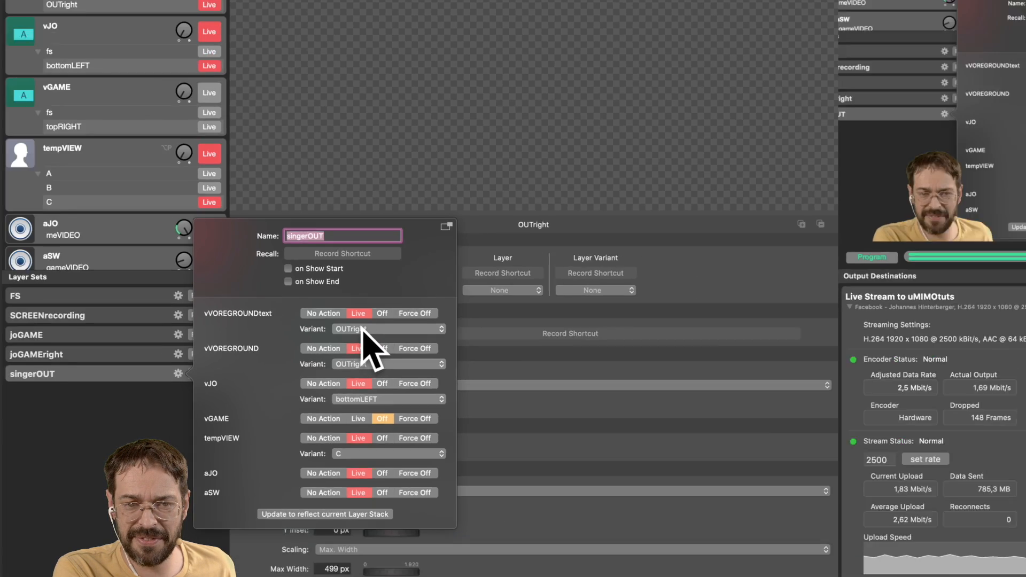
left_click(391, 327)
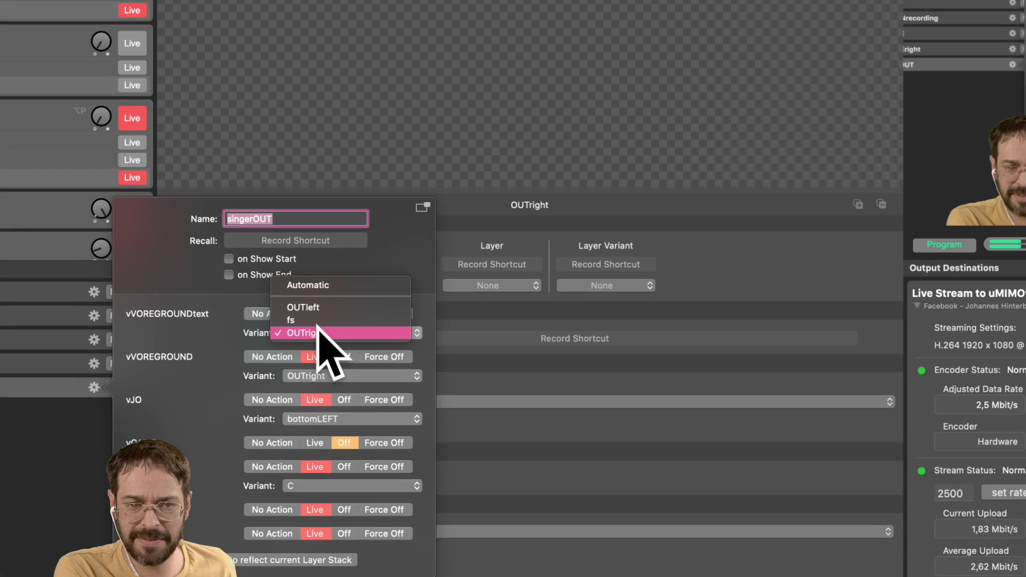
left_click(318, 307)
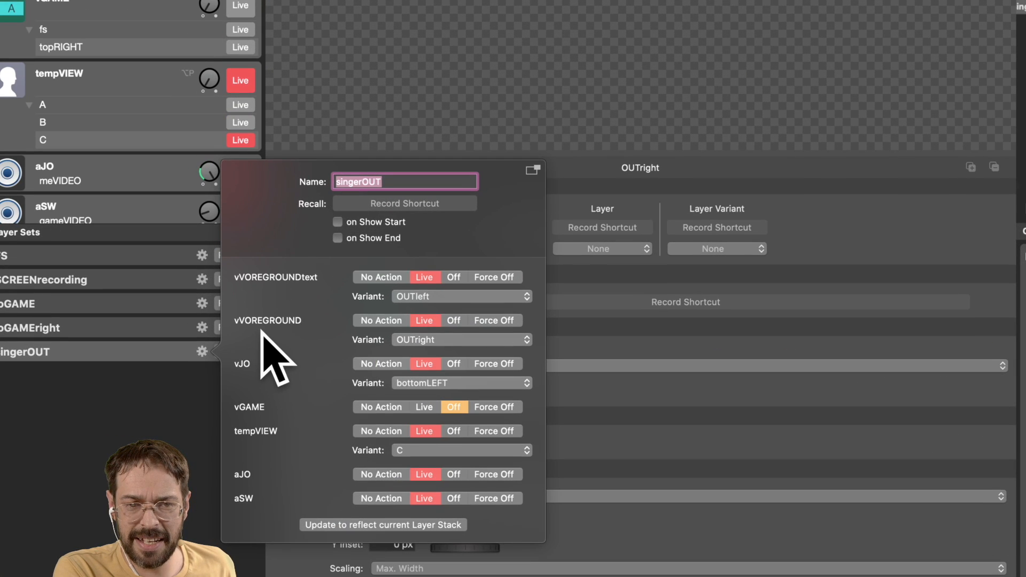
left_click(433, 340)
left_click(431, 314)
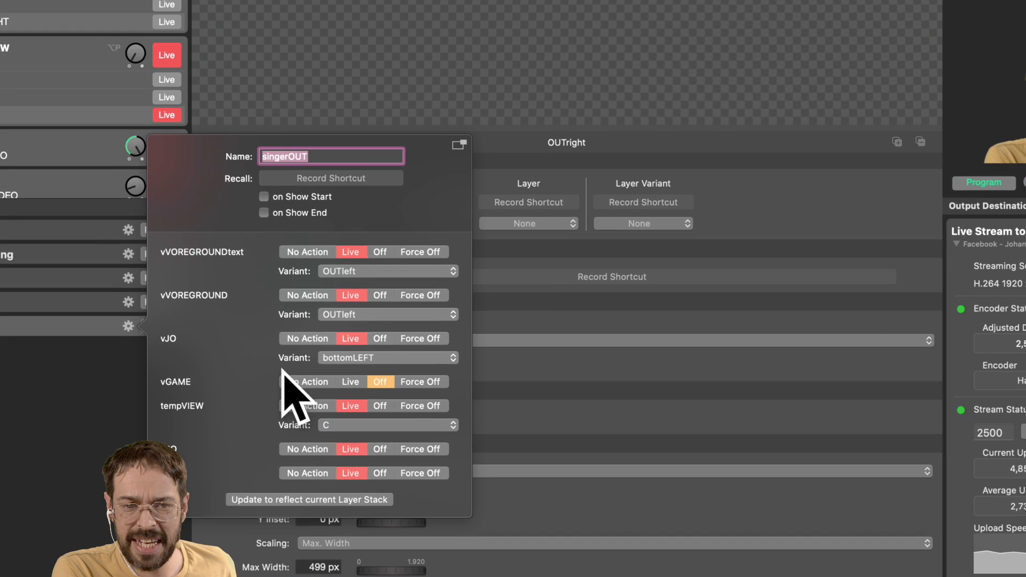
Set vJO, vGAME, tempVIEW, aJO and aSW to No Action in the singerOUT layer set, and recall the set
left_click(293, 340)
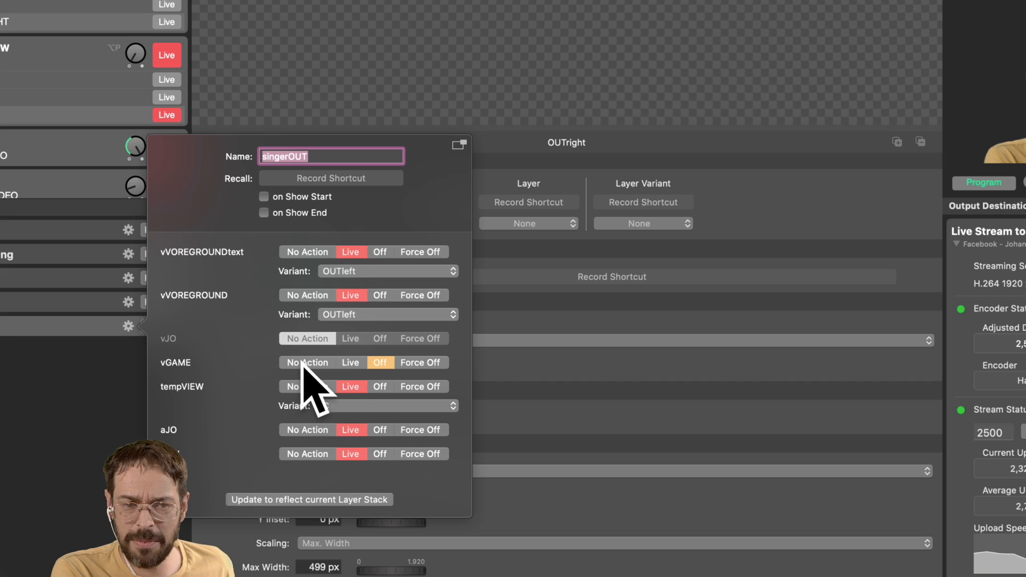
left_click(301, 363)
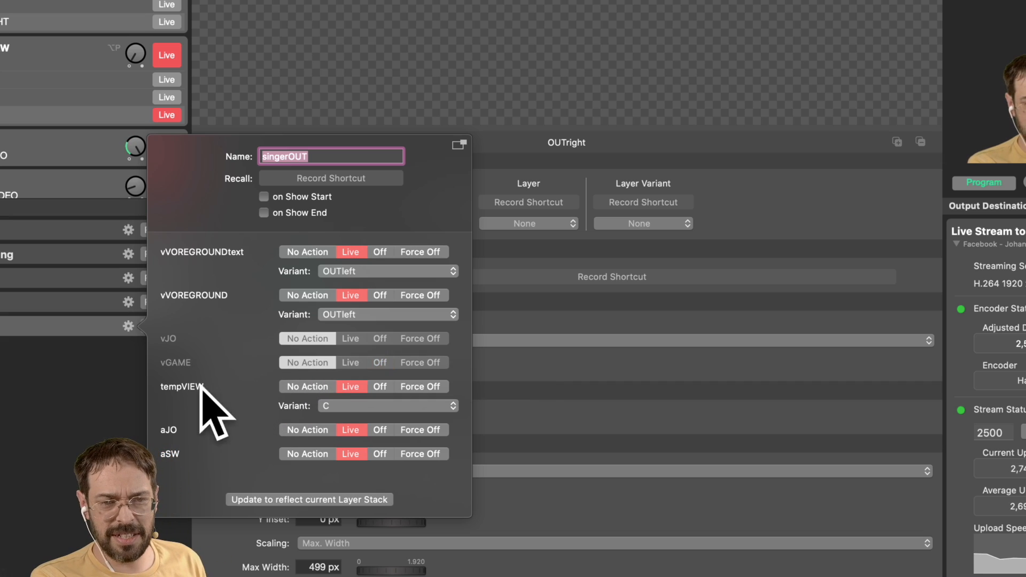
left_click(296, 386)
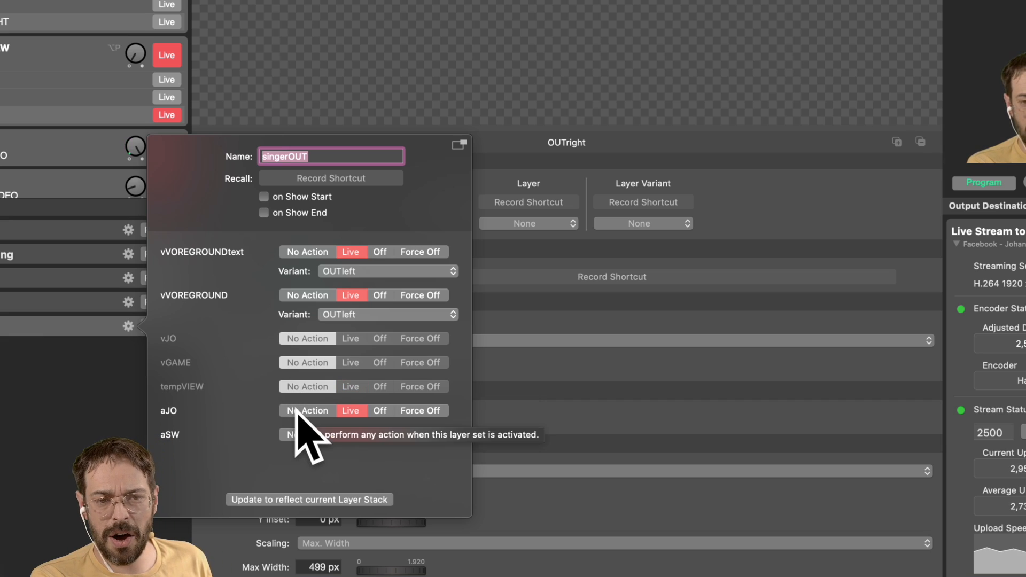
left_click(299, 410)
left_click(303, 434)
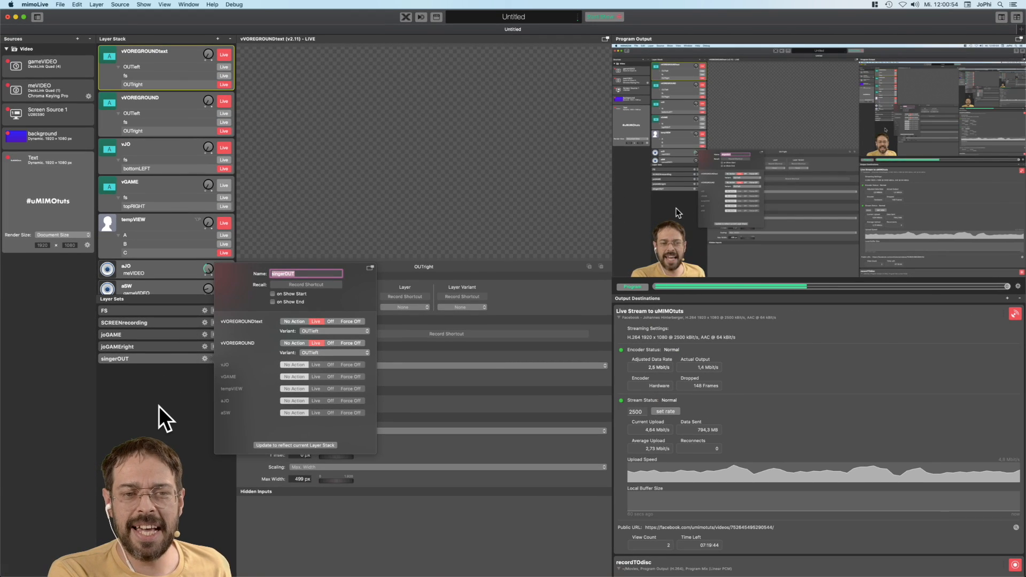
left_click(160, 405)
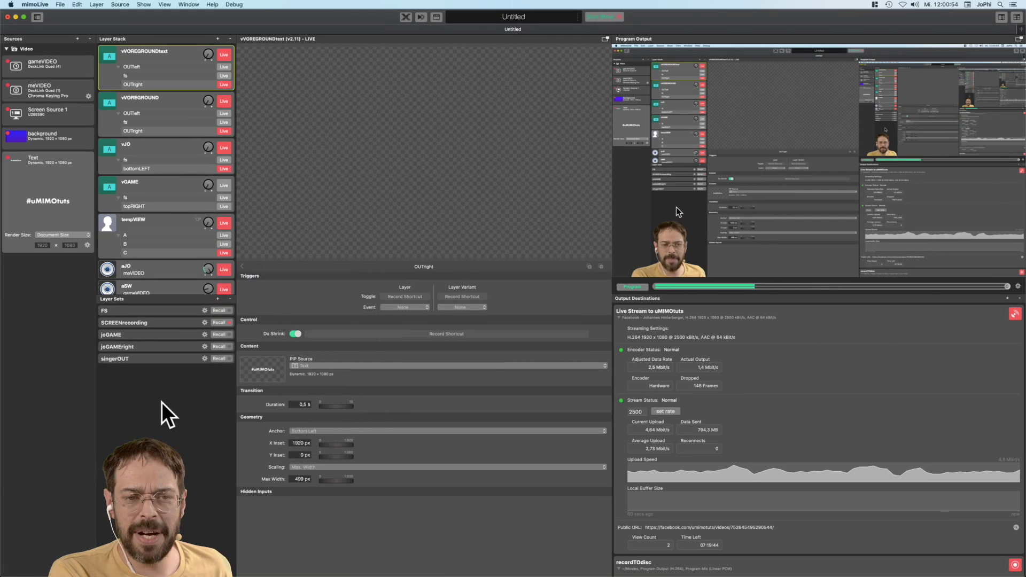
left_click(219, 357)
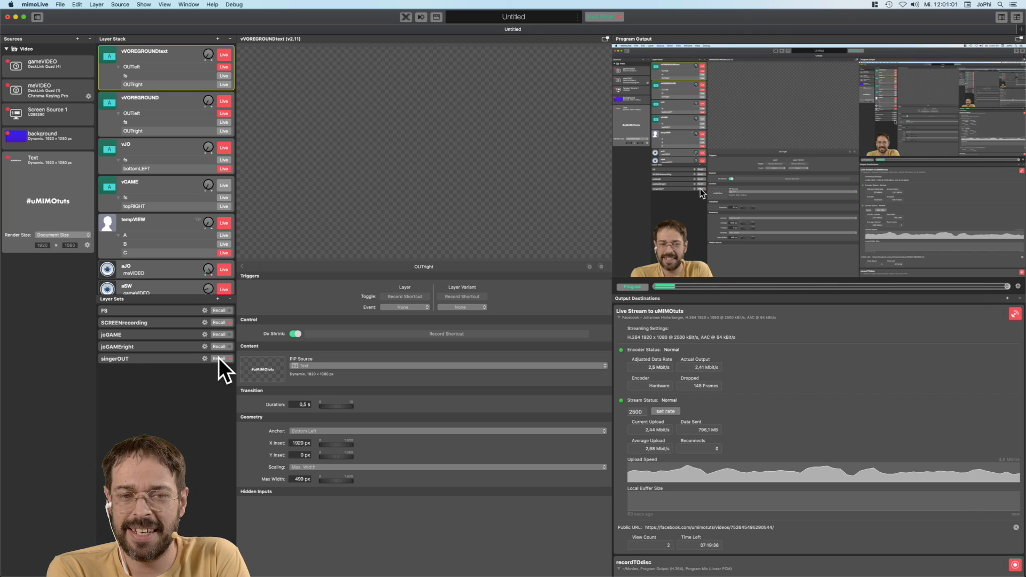
Duplicate the singerOUT layer set and name the copy stingerFS
right_click(149, 358)
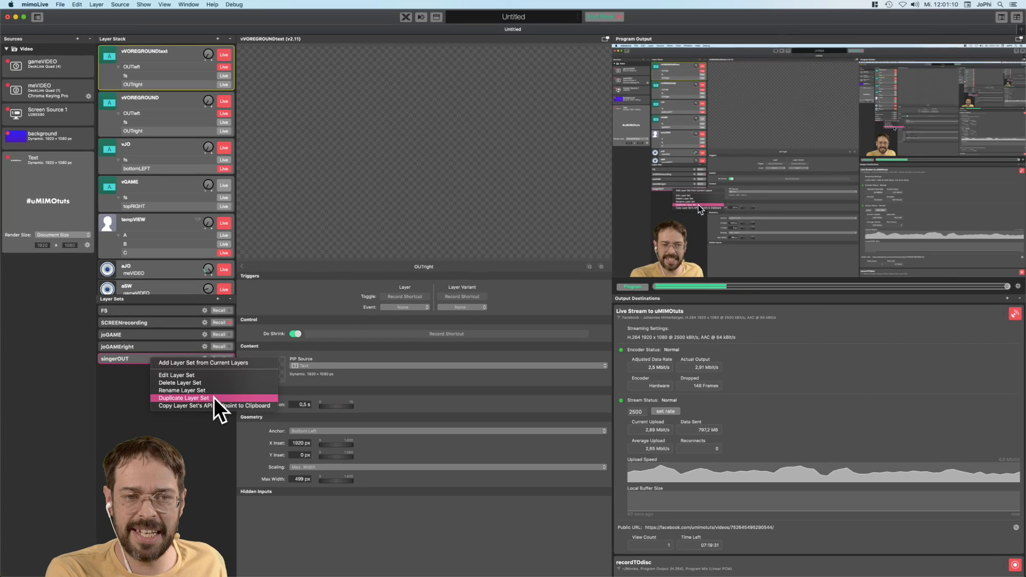
left_click(213, 398)
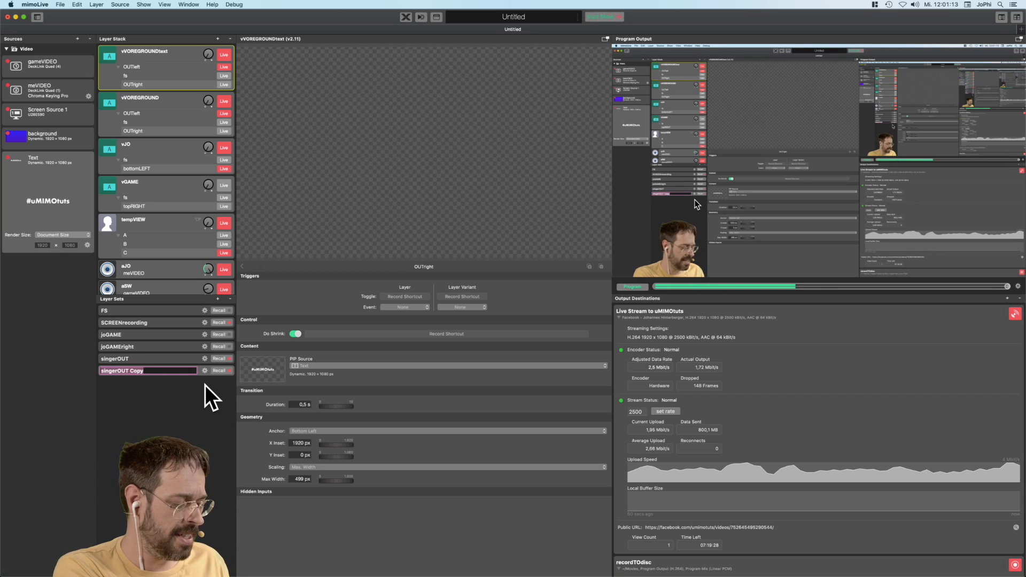
type("stingerF")
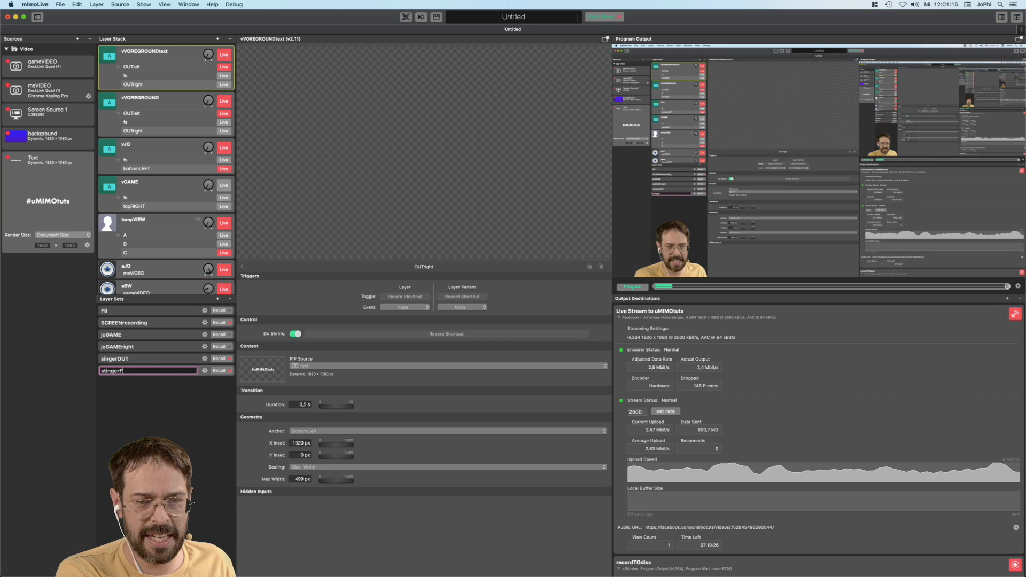
type("S")
key("Return")
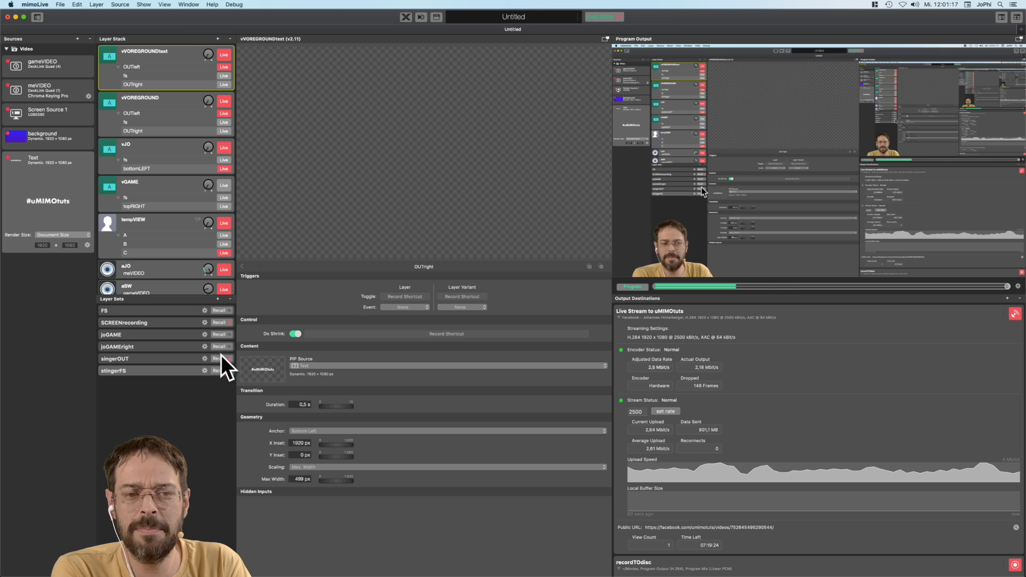
In the stingerFS layer set, change the variants of vVOREGROUNDtext and vVOREGROUND to fs, and try recalling the set
left_click(204, 370)
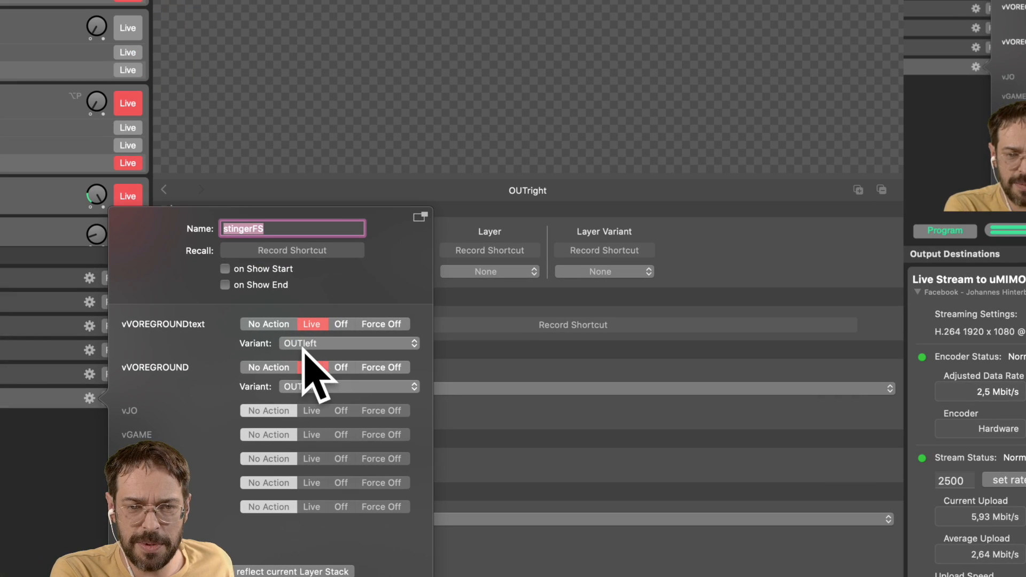
left_click(303, 345)
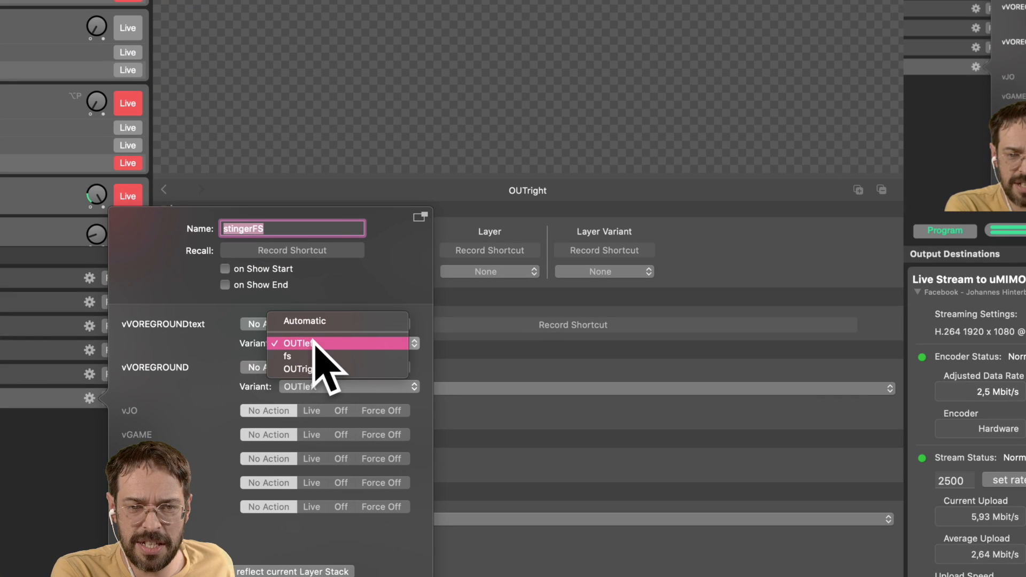
left_click(326, 355)
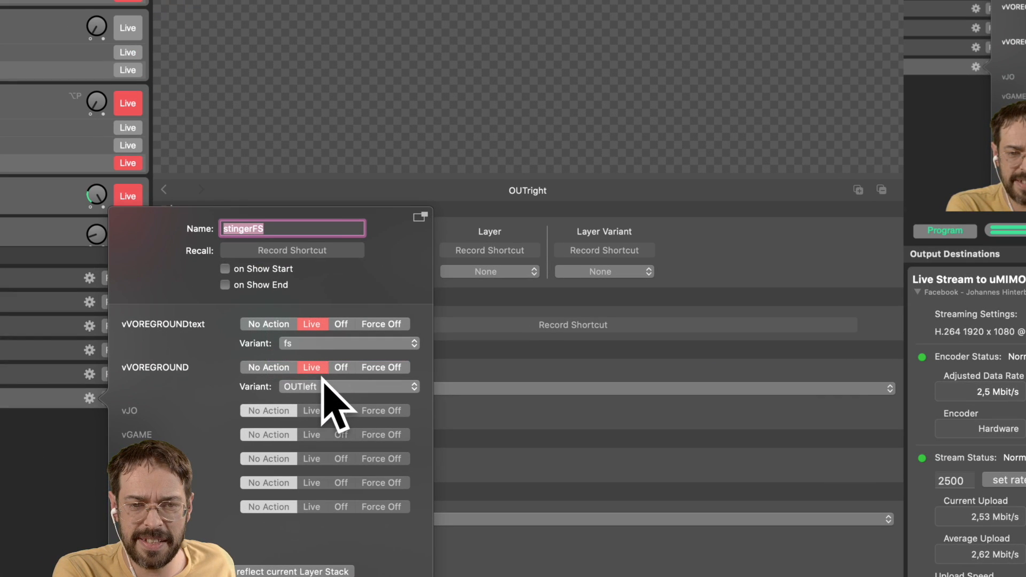
left_click(327, 389)
left_click(319, 395)
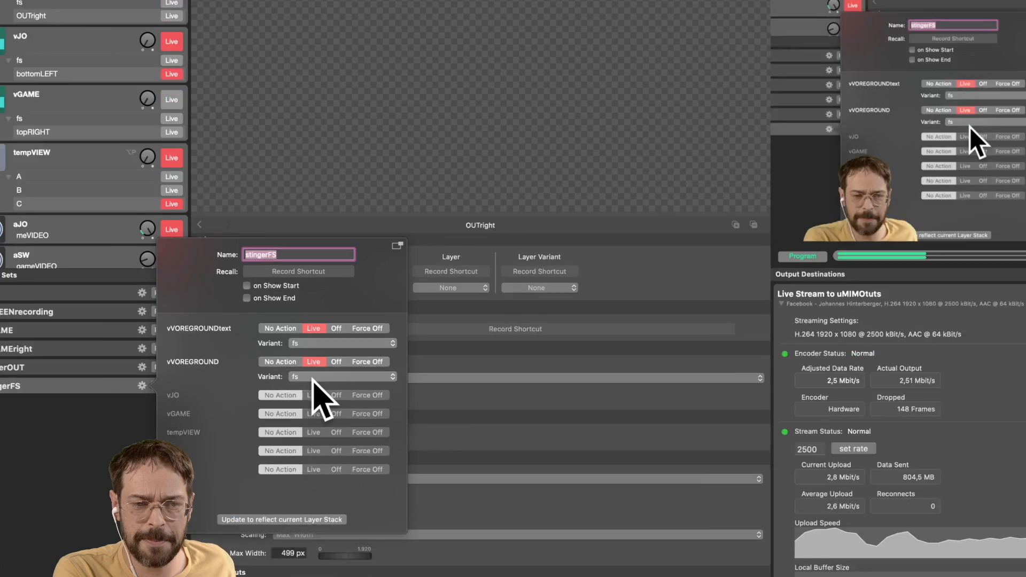
left_click(158, 394)
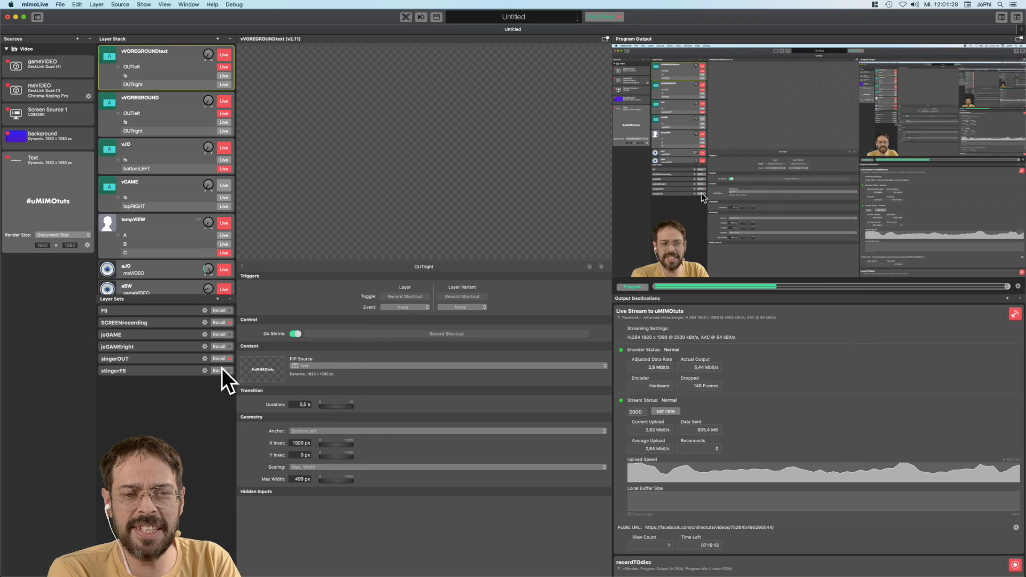
left_click(220, 370)
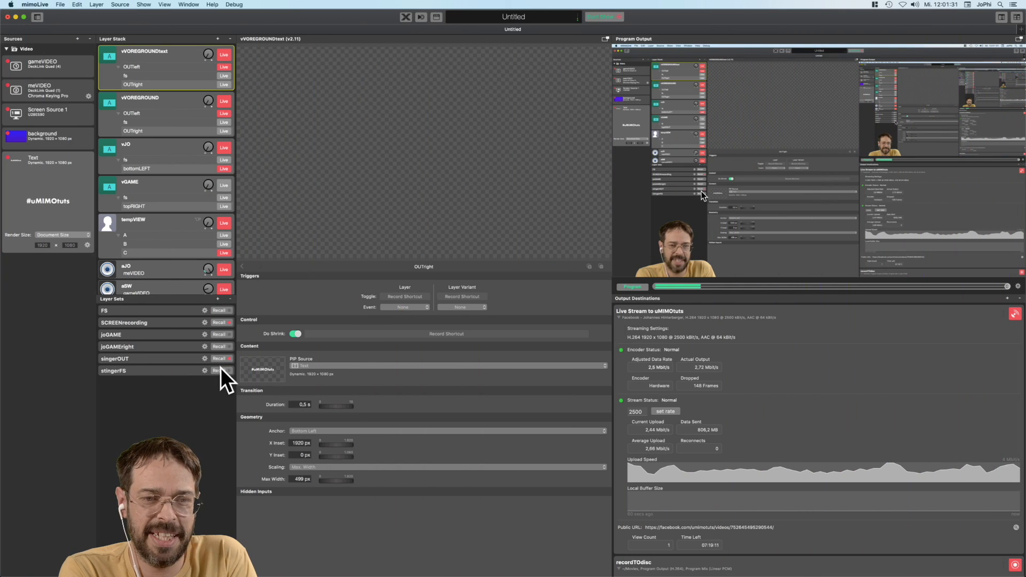
left_click(219, 369)
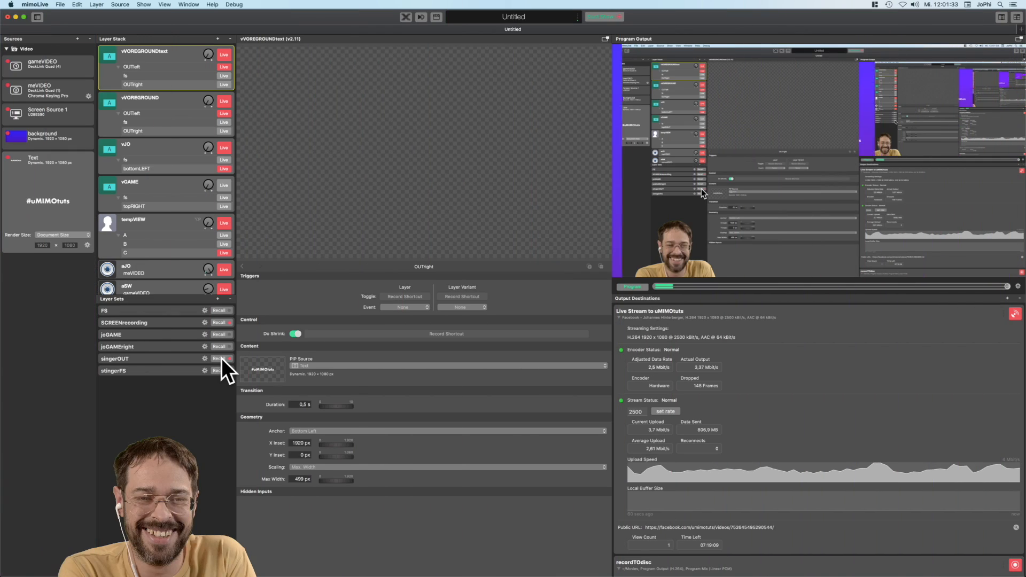
Duplicate the stingerFS layer set as stingerOUTright, and rename the singerOUT layer set singerOUTleft
right_click(162, 366)
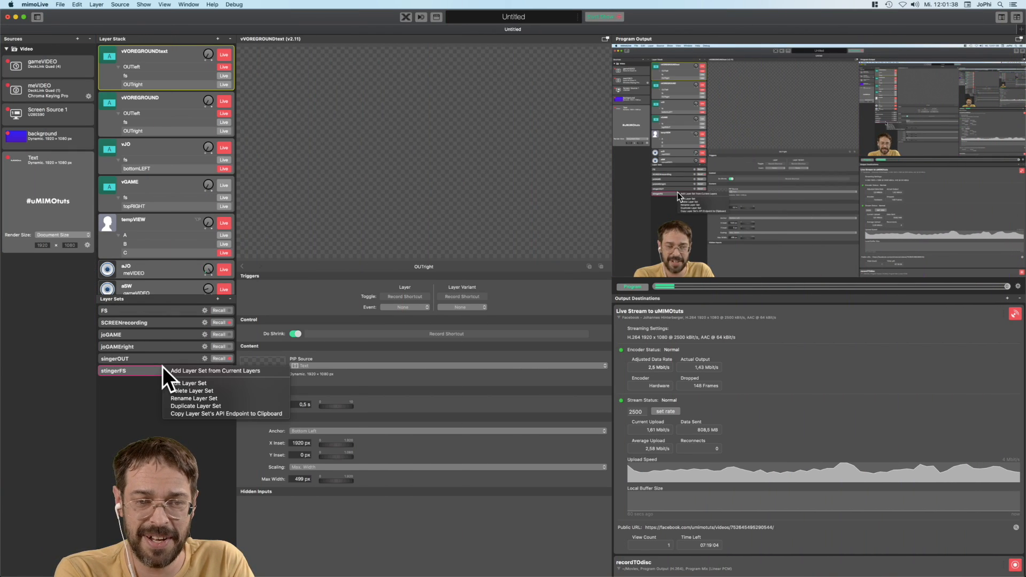
left_click(225, 405)
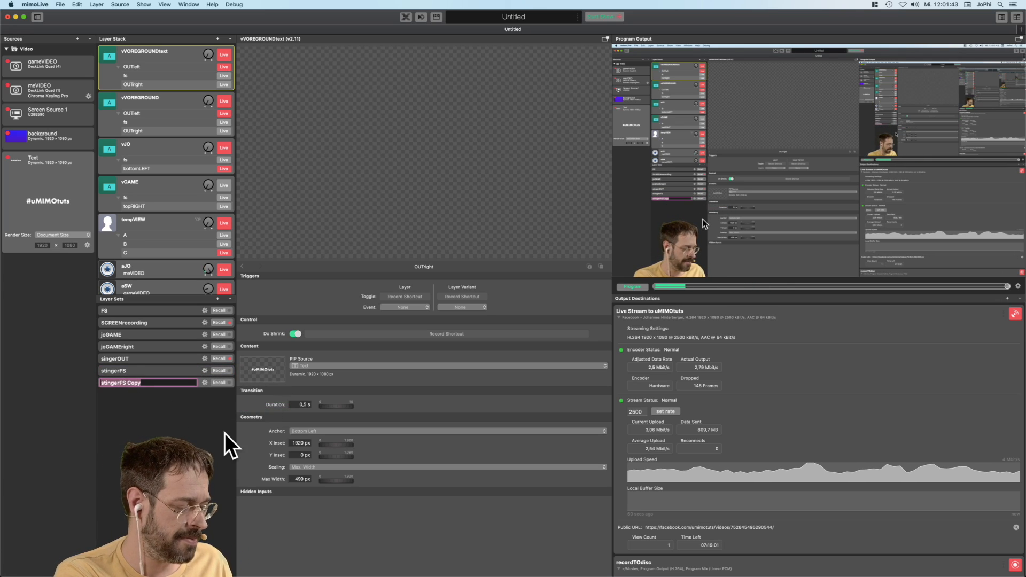
type("stinger")
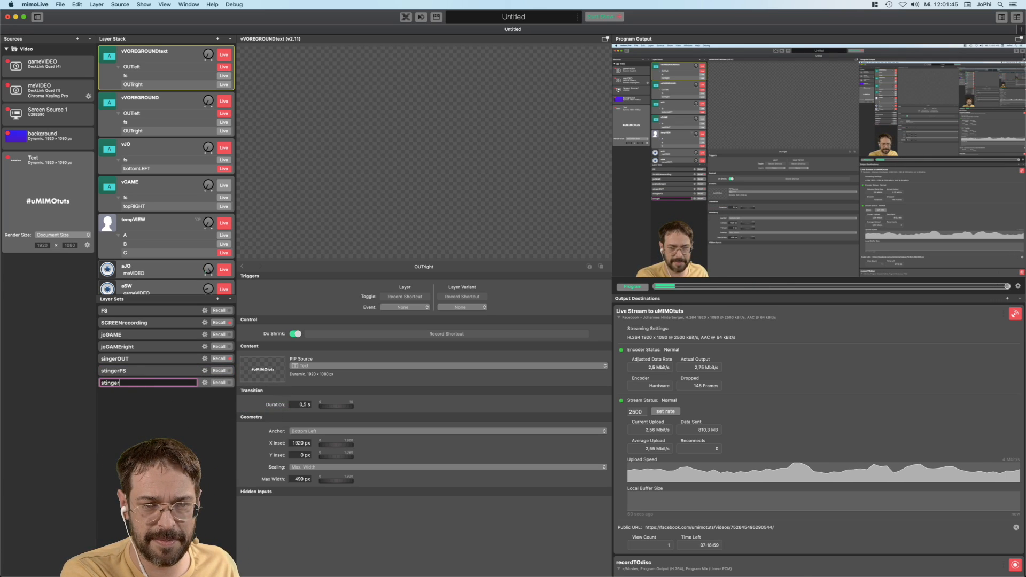
type("OUTri")
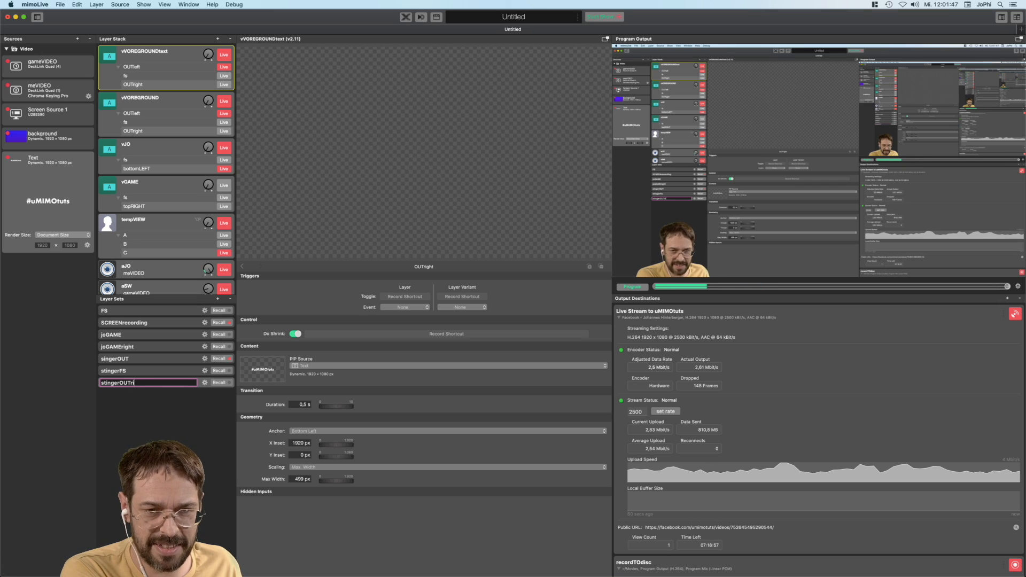
type("ght")
key("Return")
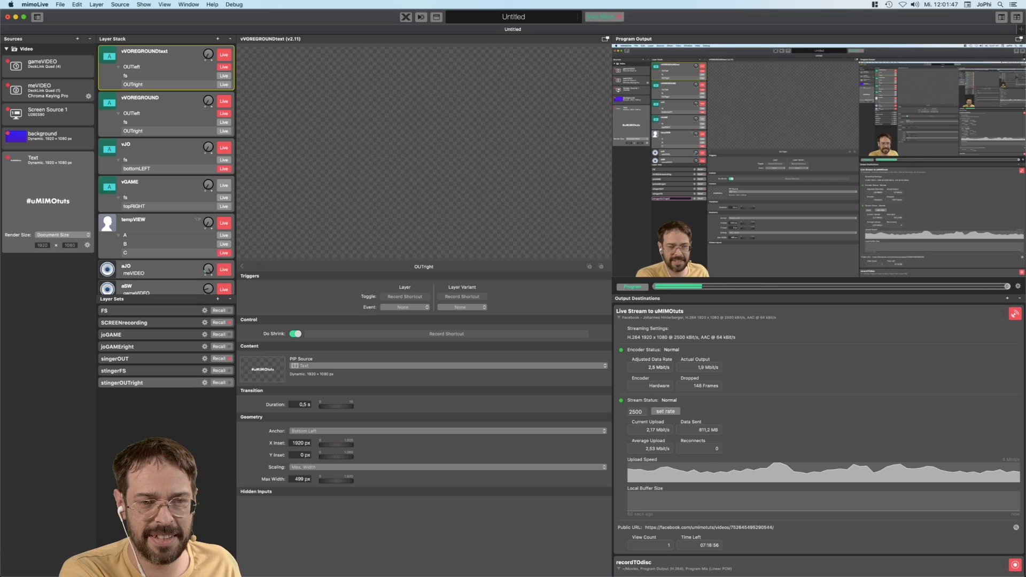
double_click(120, 359)
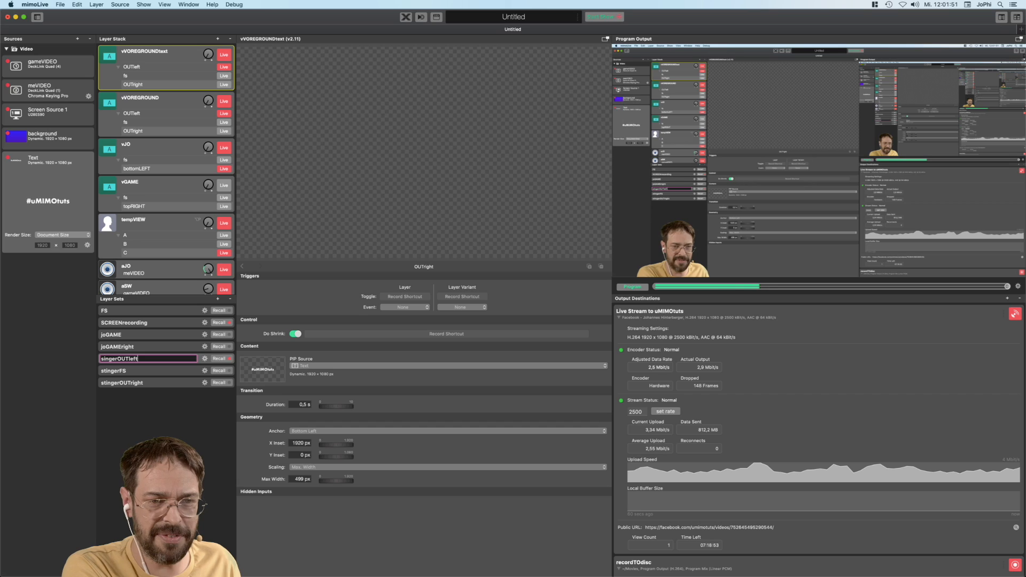
key("Return")
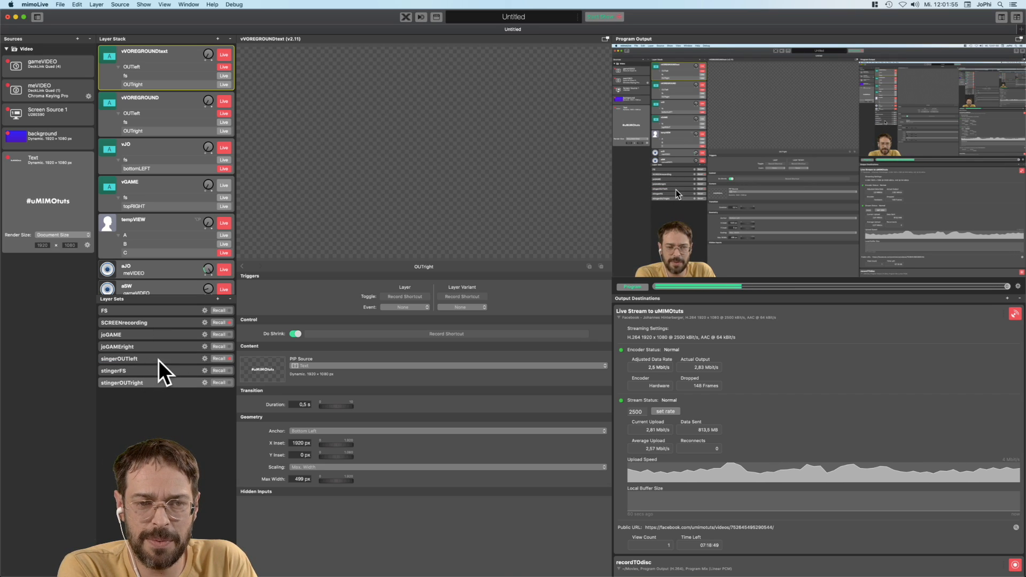
In the stingerOUTright layer set, change the variants of vVOREGROUNDtext and vVOREGROUND to OUTright, and test the recall of the stinger sets
left_click(225, 380)
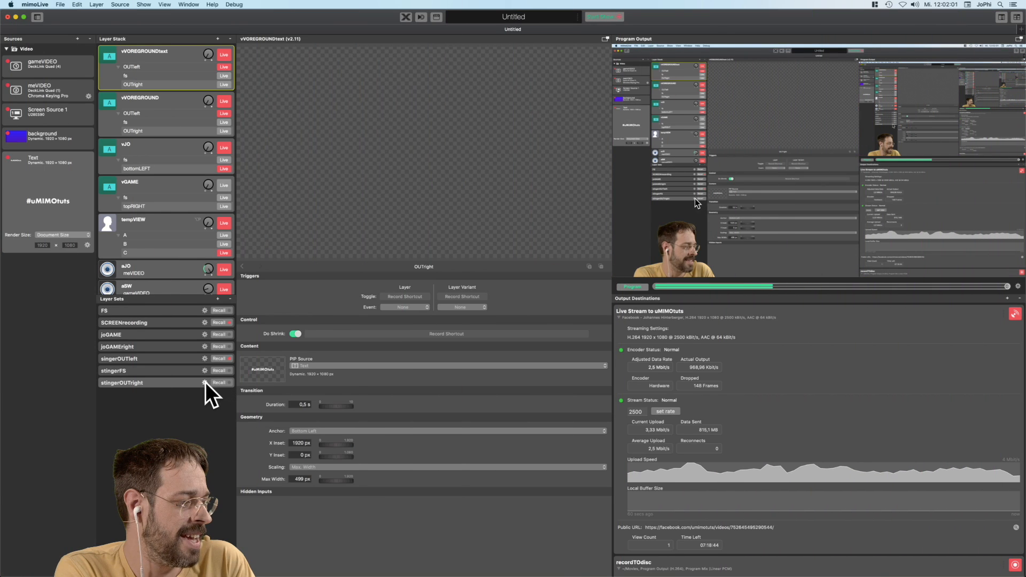
left_click(205, 382)
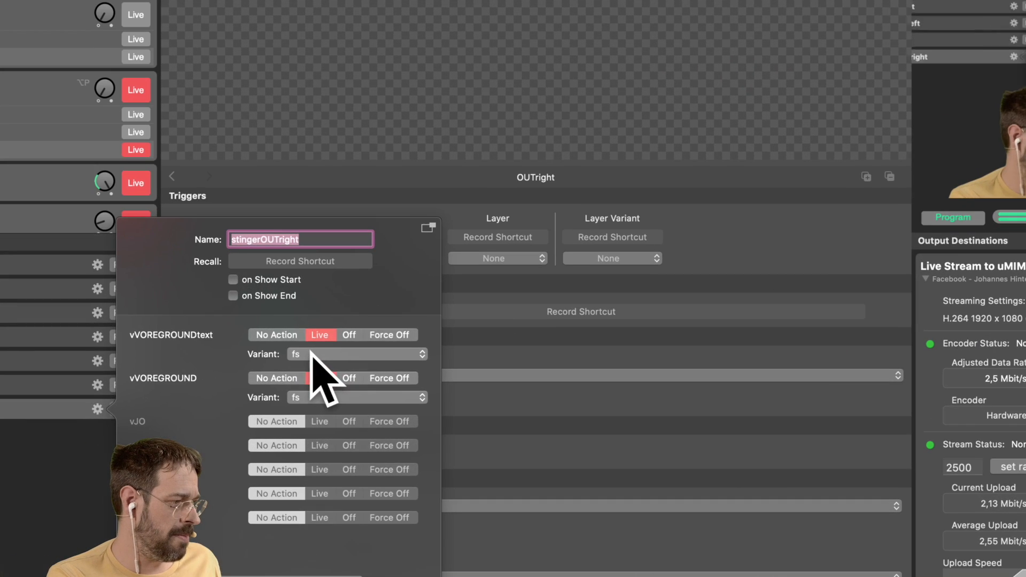
left_click(312, 355)
left_click(337, 364)
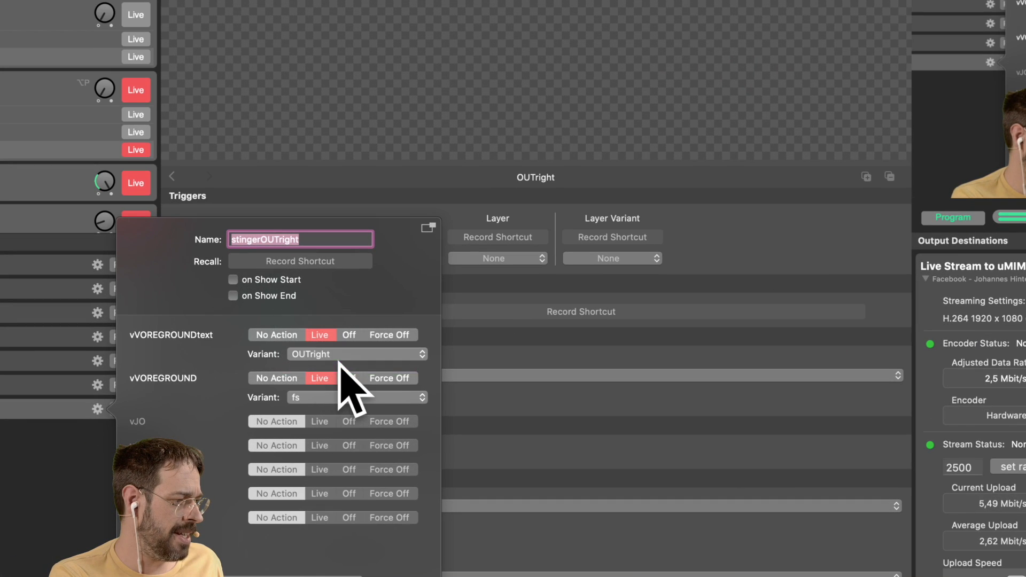
left_click(327, 397)
left_click(329, 412)
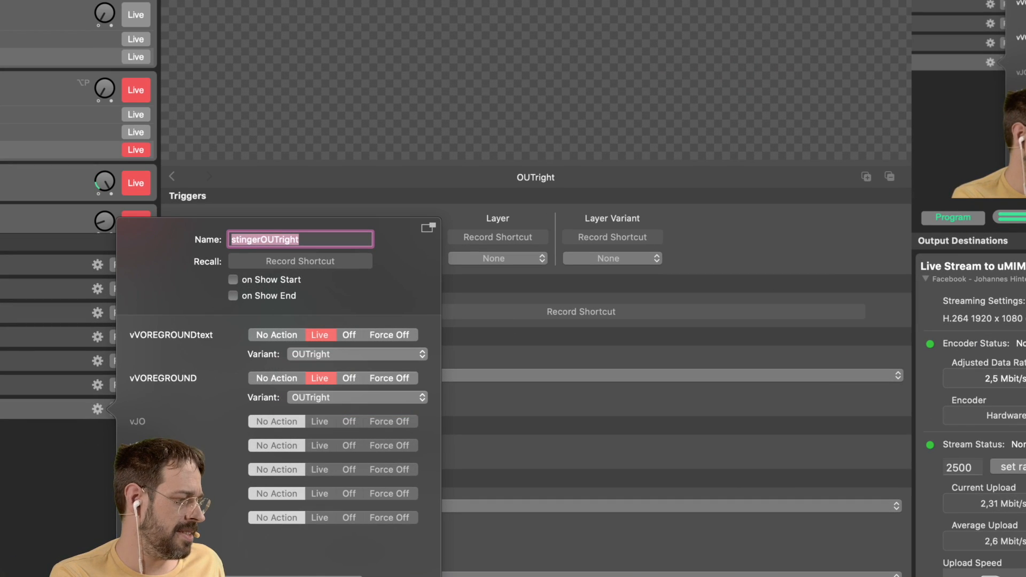
left_click(184, 428)
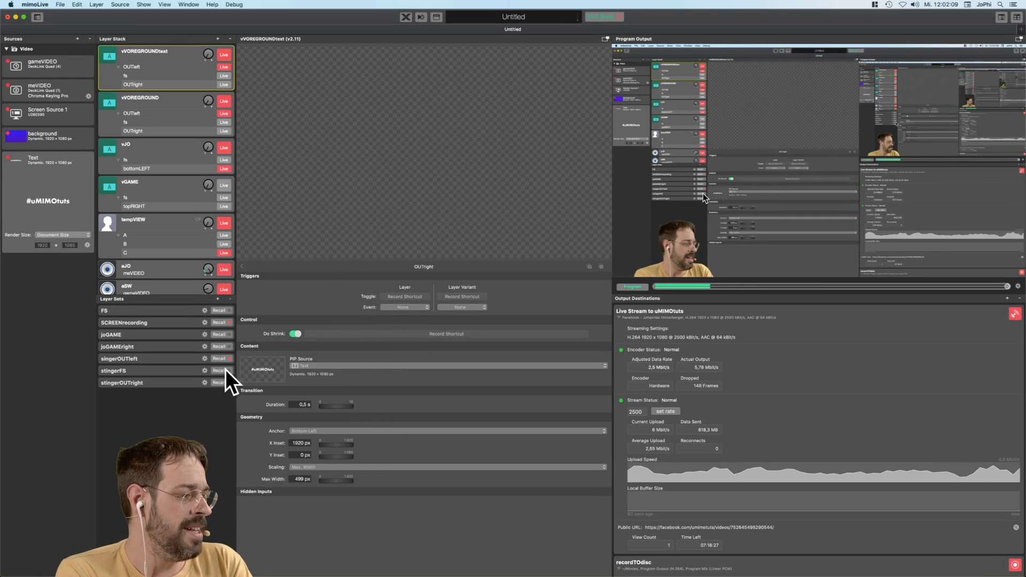
left_click(209, 374)
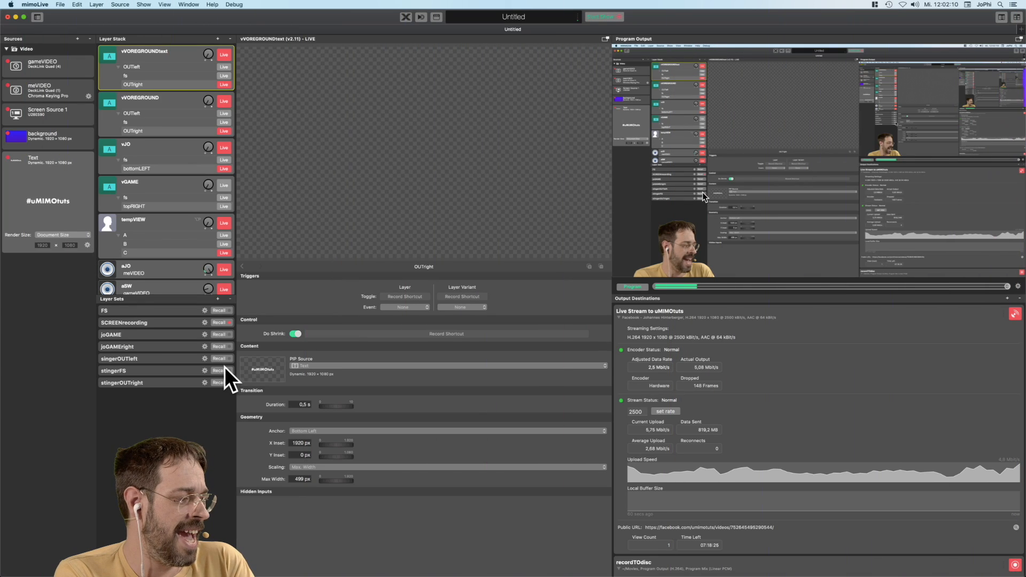
left_click(224, 368)
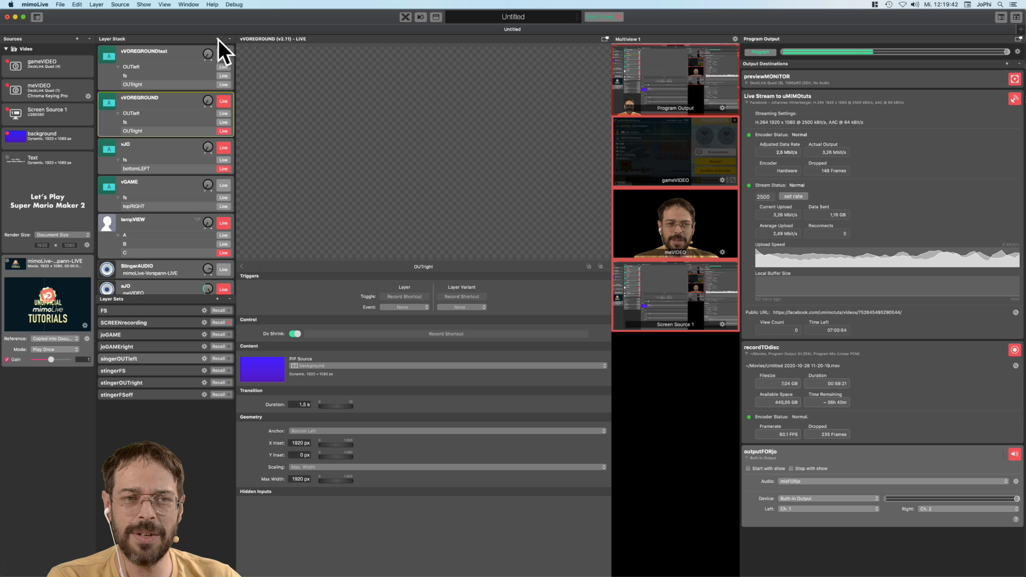
Find the Automation layer in the layer library and add it at the end of the layer stack below aSW
left_click(217, 39)
type("automation")
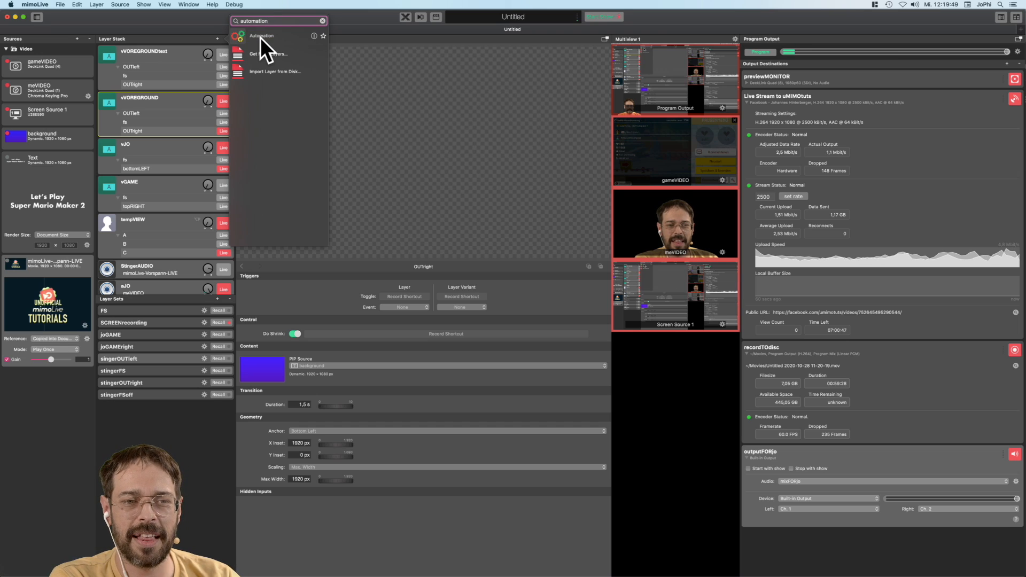
left_click_drag(260, 37, 129, 288)
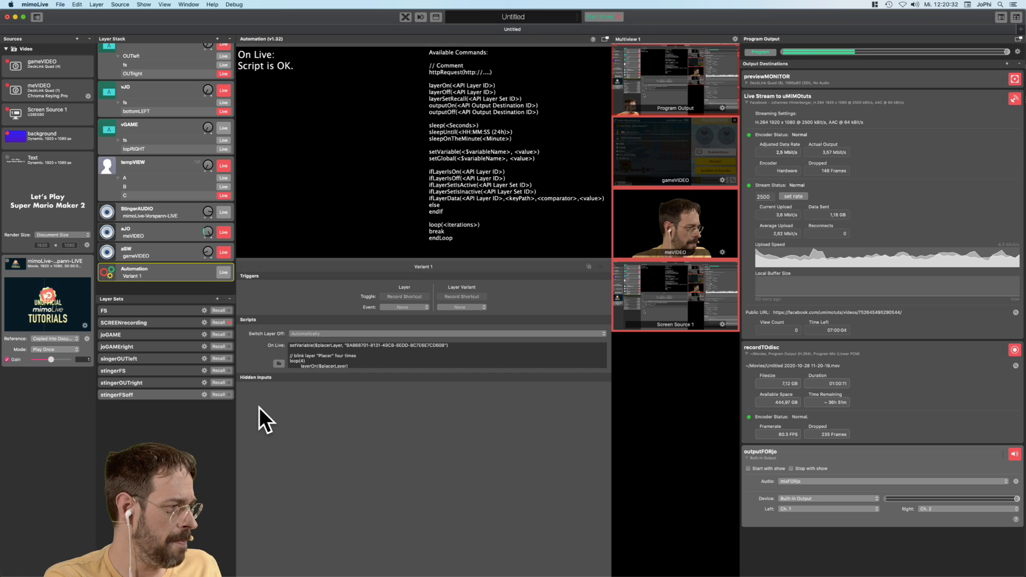
Switch to BBEdit, continue past the evaluation notice and move the blank document window away from the layer sets
key("super+space")
type("bb")
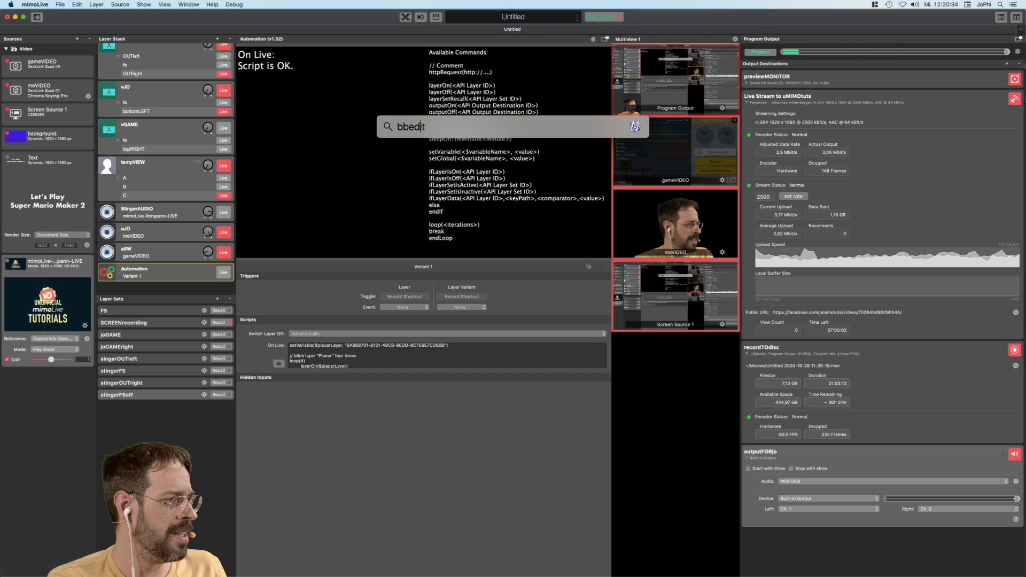
key("Return")
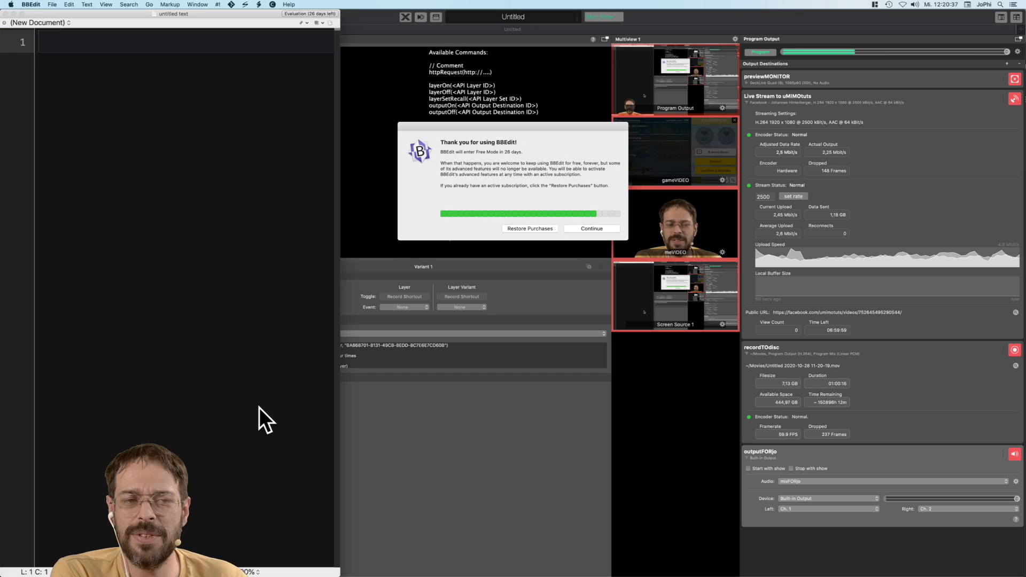
left_click(610, 226)
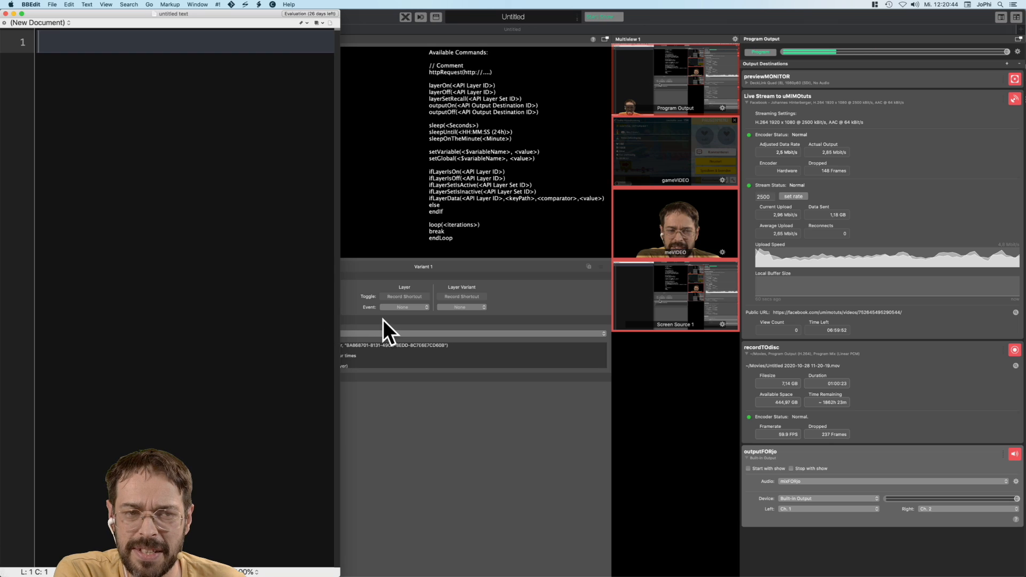
left_click_drag(128, 14, 712, 14)
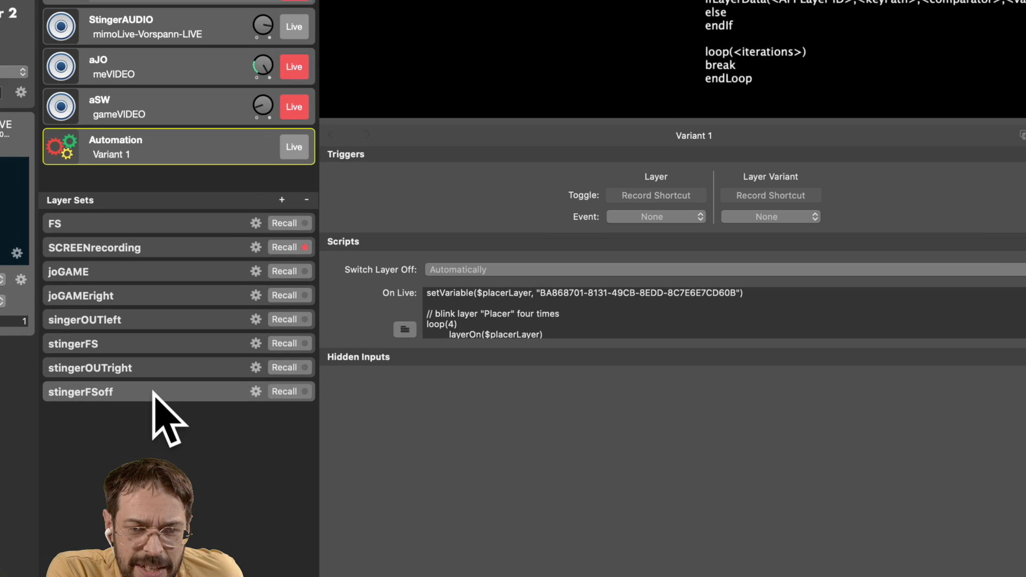
Copy the stingerFSoff layer set's API endpoint into the blank BBEdit document and widen the window to show the path
right_click(152, 395)
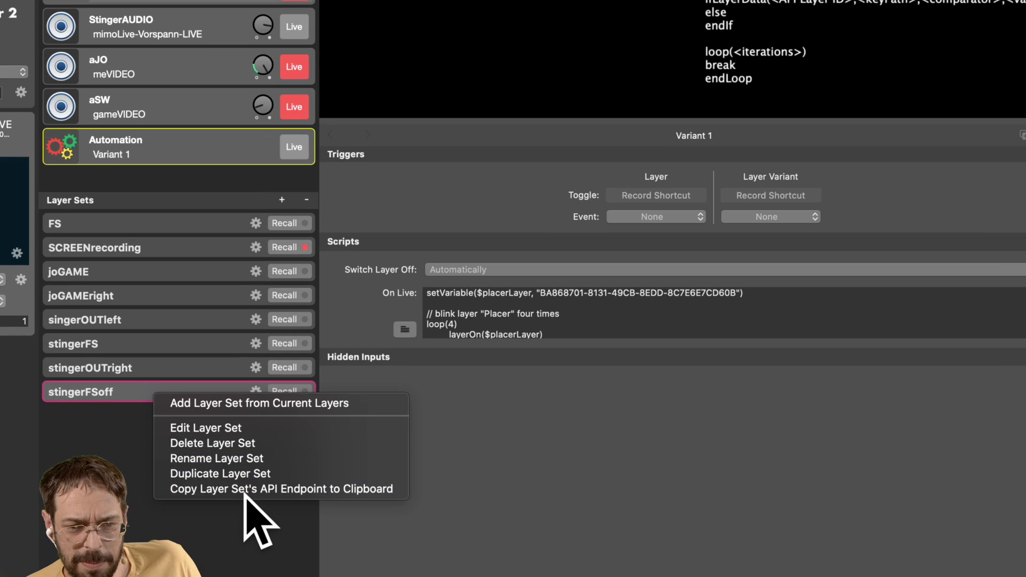
left_click(303, 489)
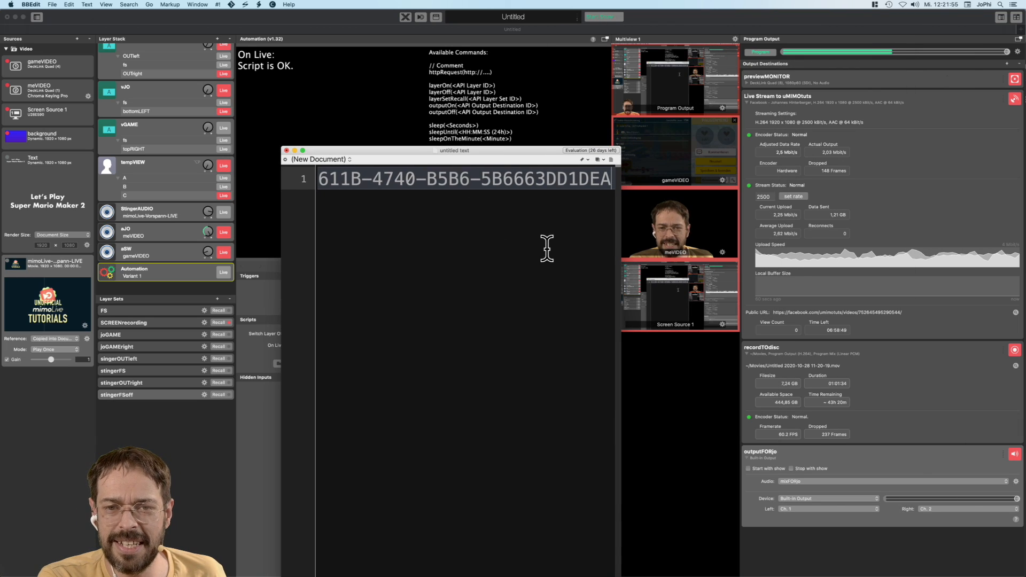
left_click_drag(618, 245, 1020, 250)
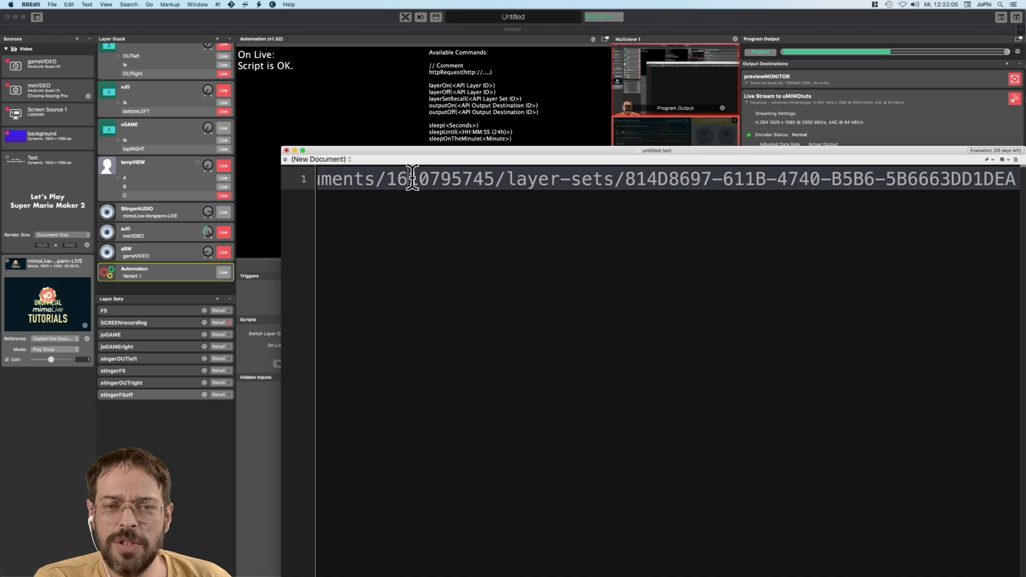
left_click_drag(470, 178, 259, 152)
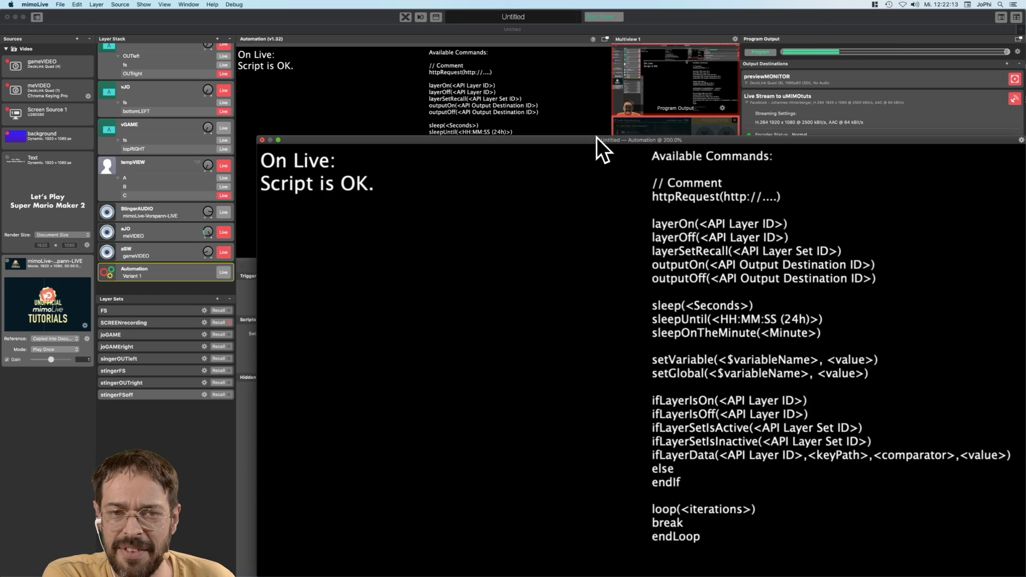
Reposition and enlarge the separate Automation preview window in mimoLive to read the list of available commands
left_click_drag(596, 137, 413, 30)
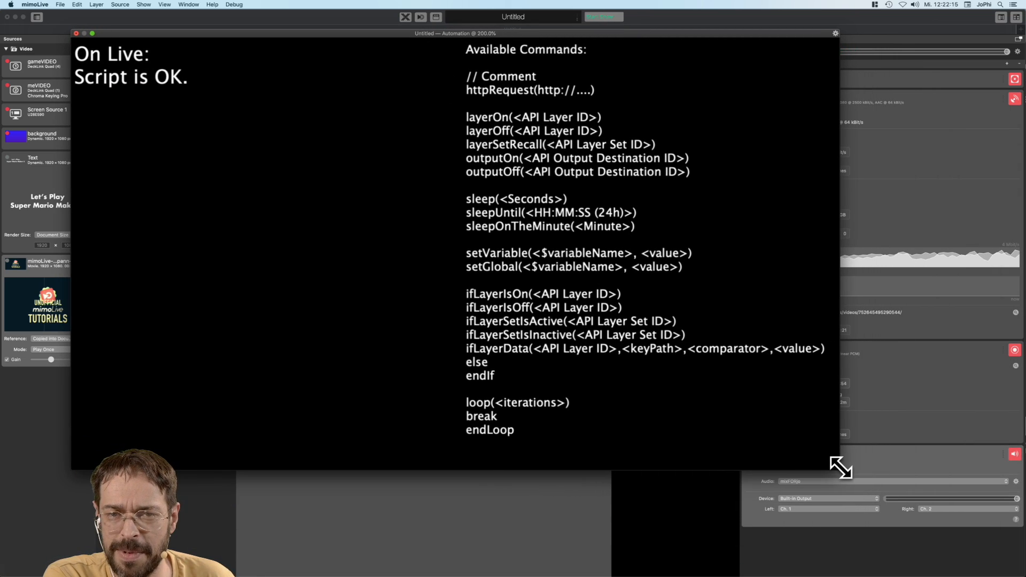
left_click_drag(841, 468, 970, 543)
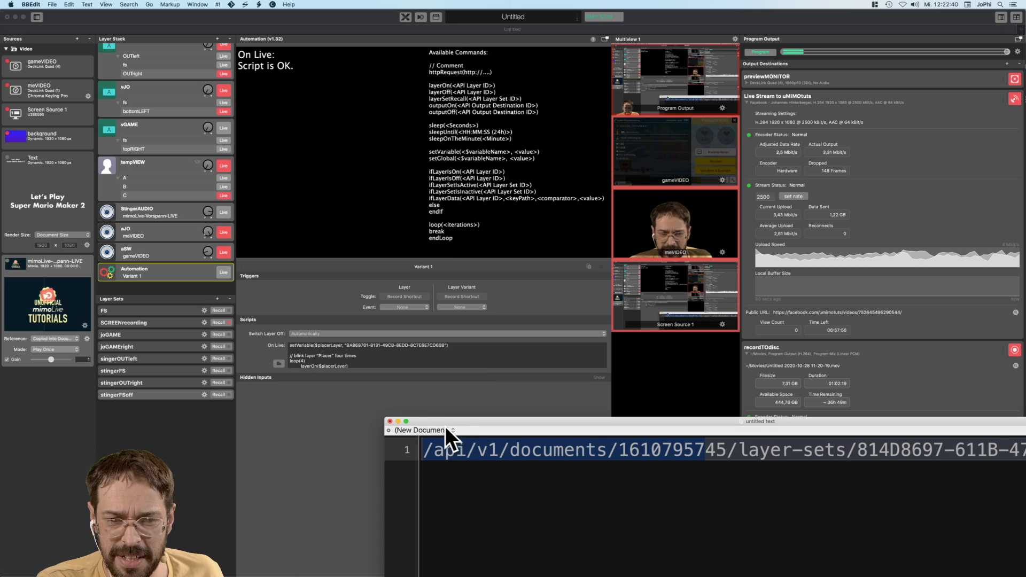
Insert three blank lines above the endpoint path and write layerSetRecall() on line 2
left_click(422, 449)
key("Return")
key("Return")
key("Return")
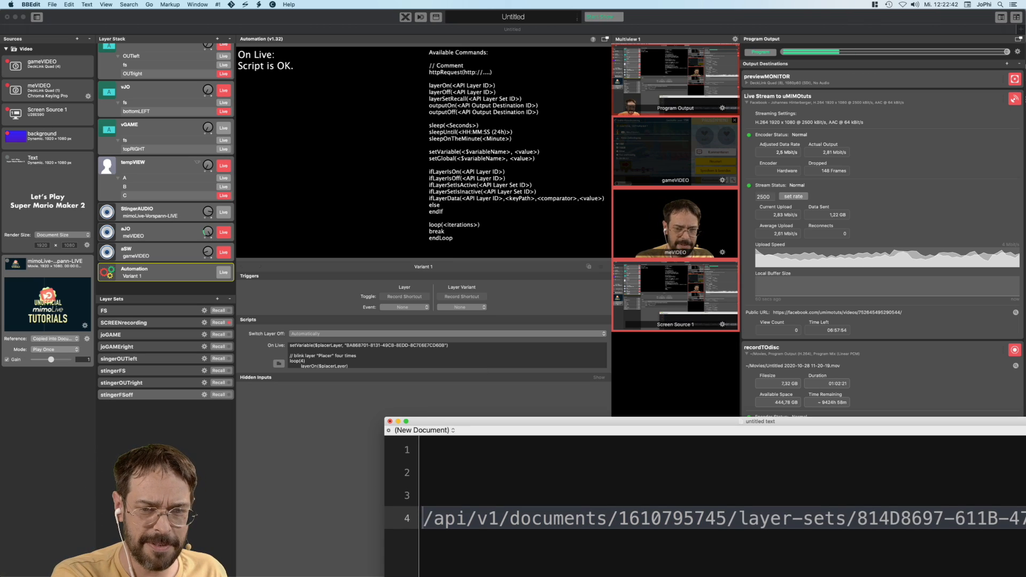
left_click(465, 471)
type("la")
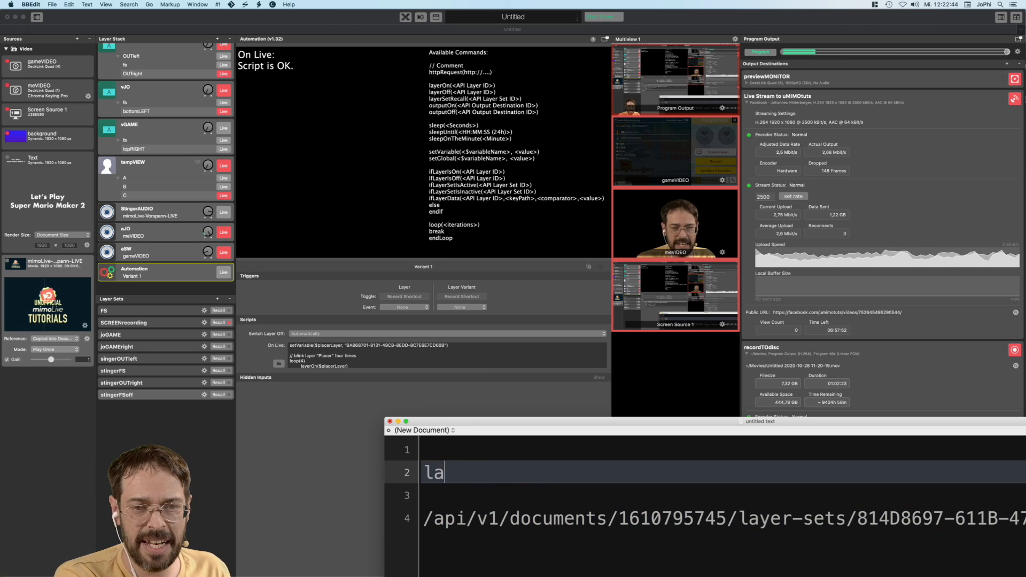
type("yerSetRe")
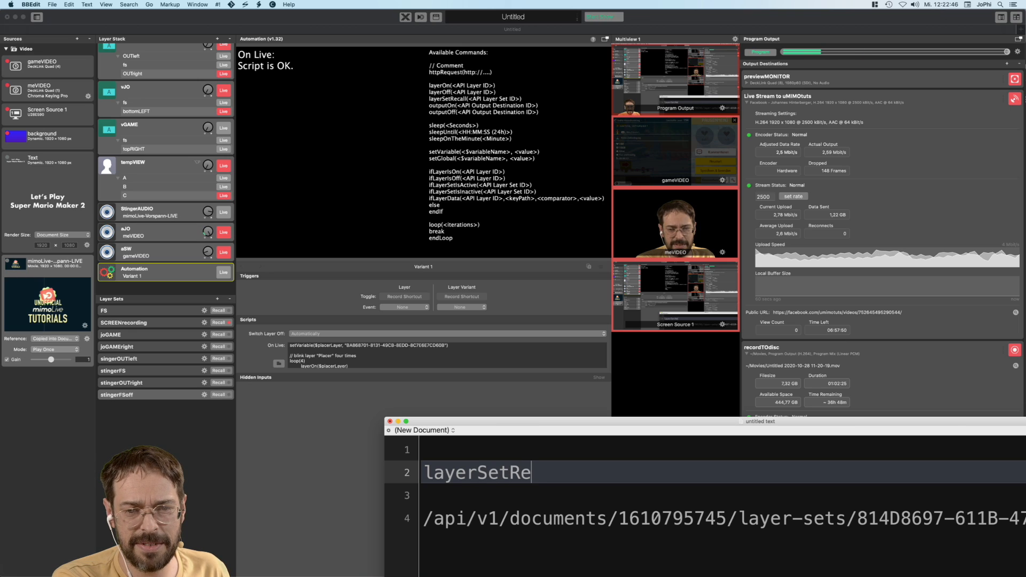
type("call")
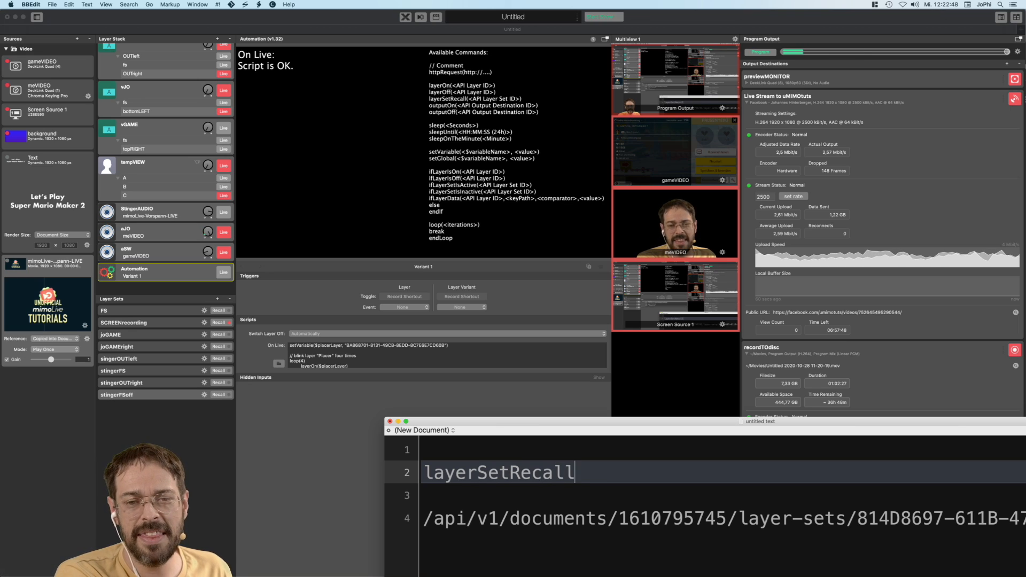
type("(")
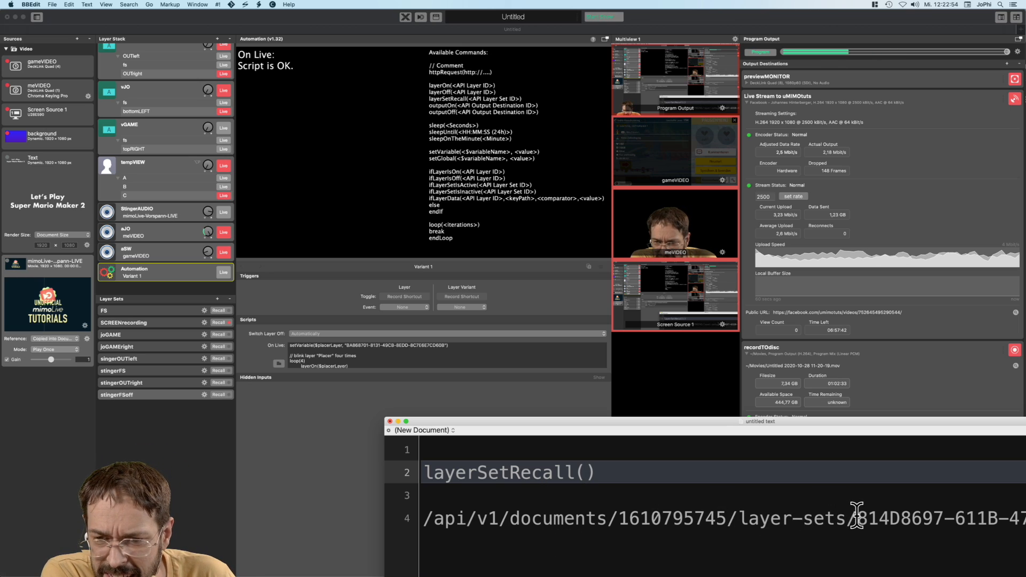
Move the layer set ID from the end of the API path into the parentheses of layerSetRecall()
left_click_drag(857, 517, 979, 518)
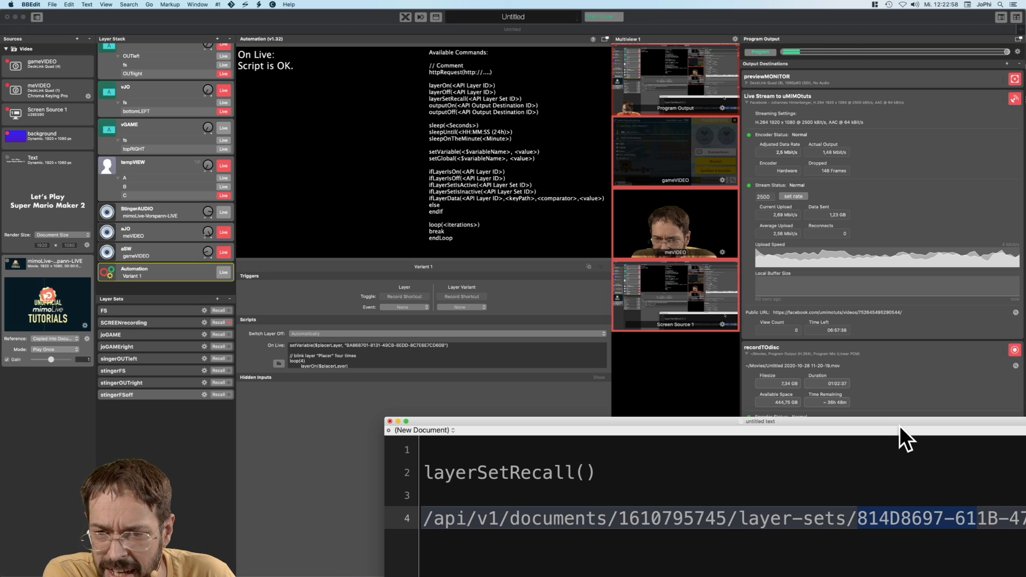
left_click_drag(898, 419, 596, 230)
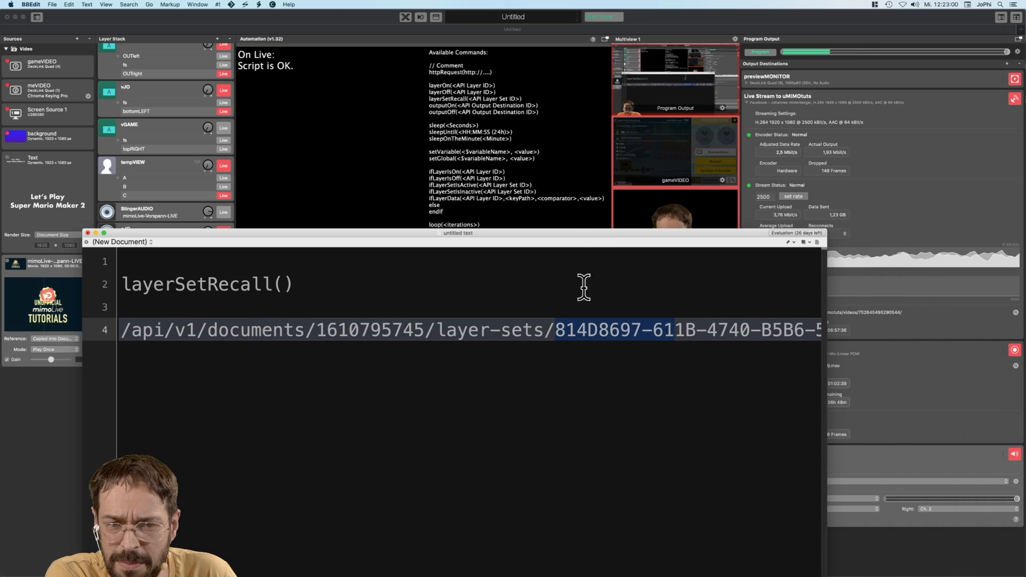
left_click(575, 308)
left_click_drag(561, 328, 864, 338)
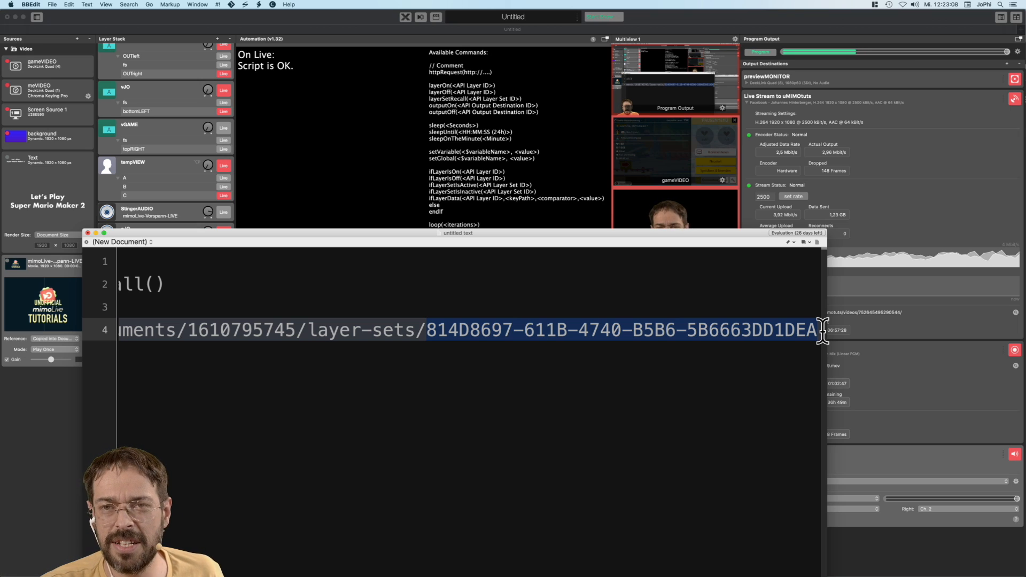
key("super+x")
scroll(301, 351, "left", 5)
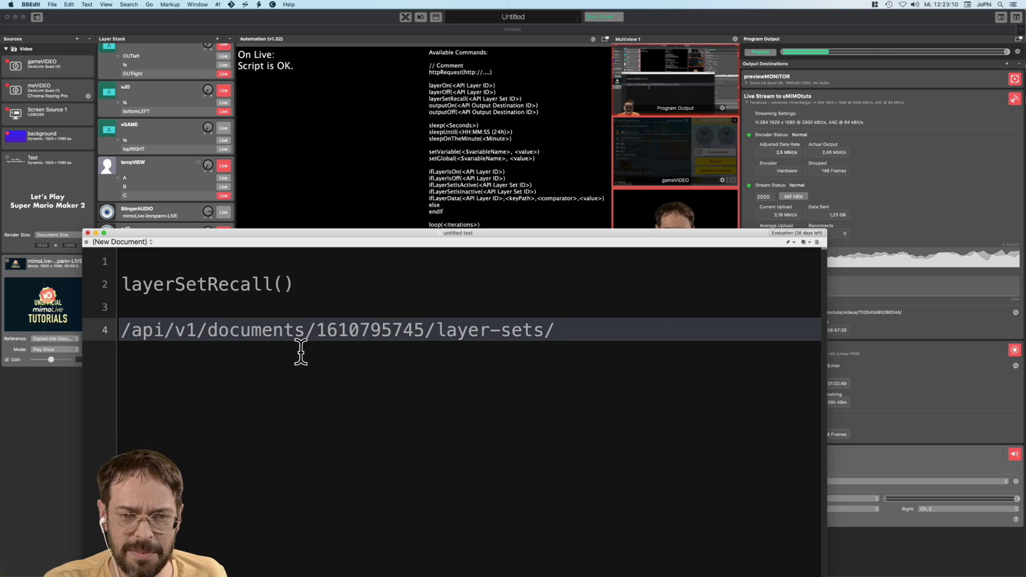
left_click(279, 282)
left_click(288, 289)
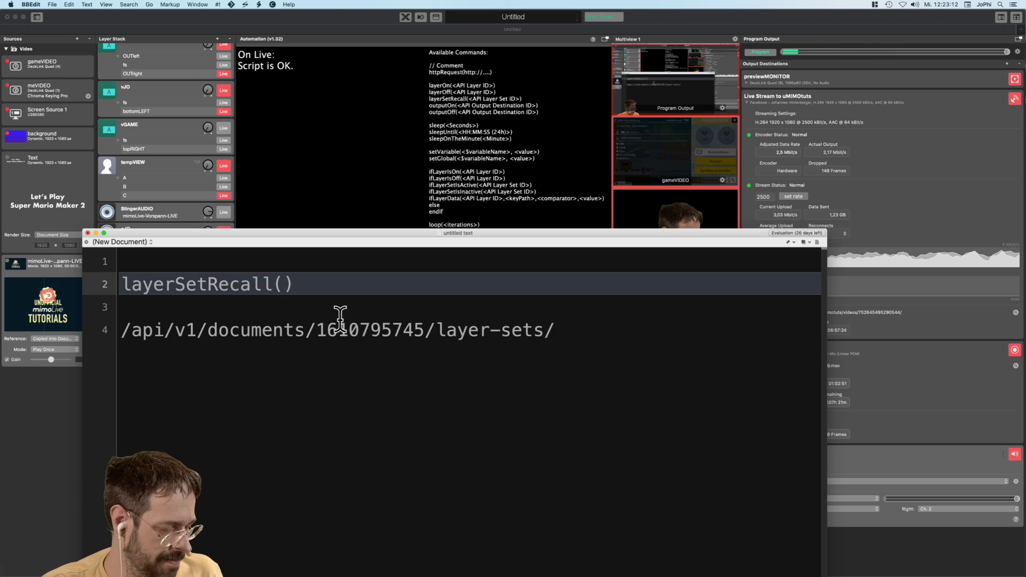
key("super+v")
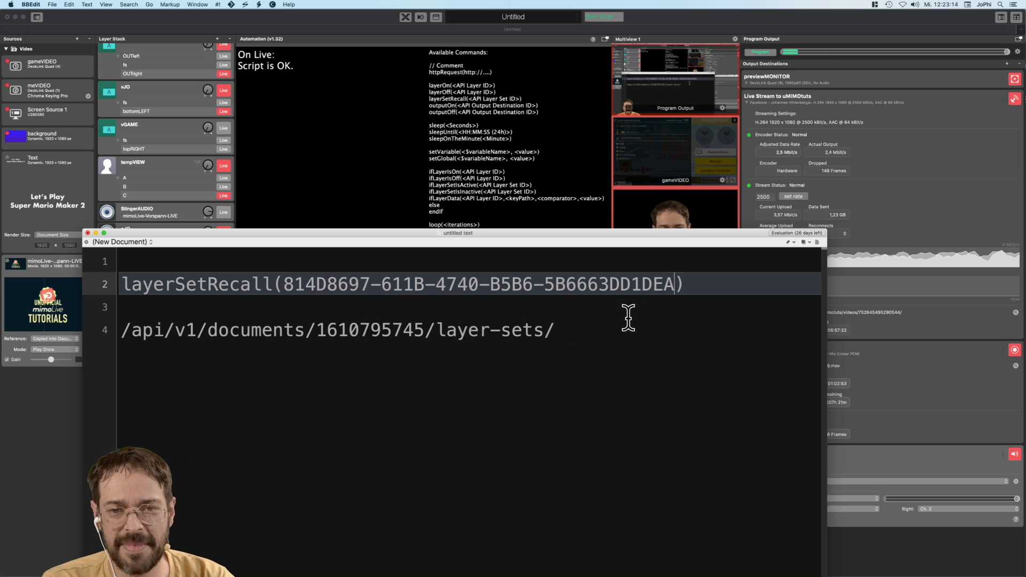
Delete the leftover API path on line 4 and move the document window clear of the layer sets
left_click(604, 328)
left_click(102, 339)
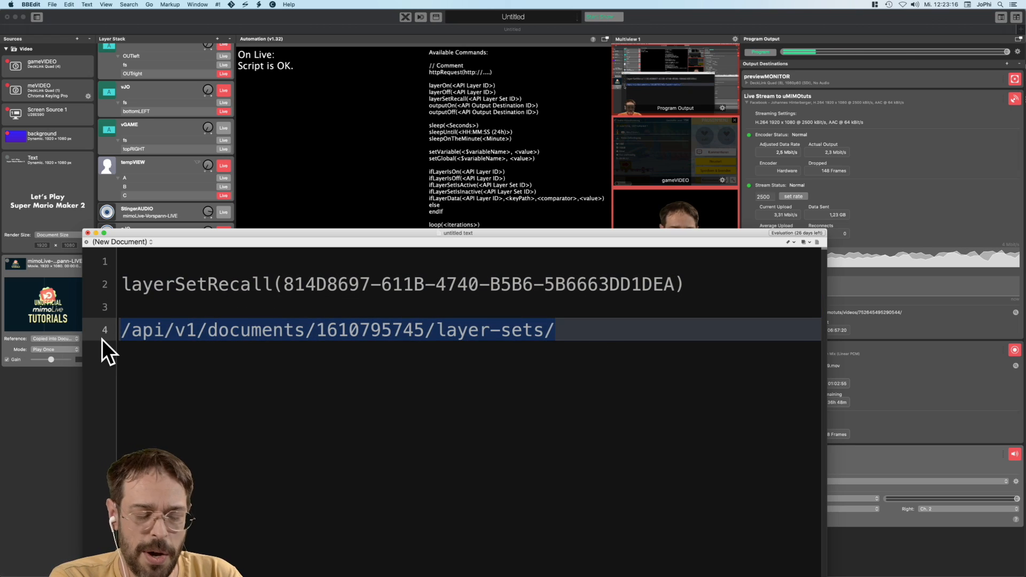
key("super+x")
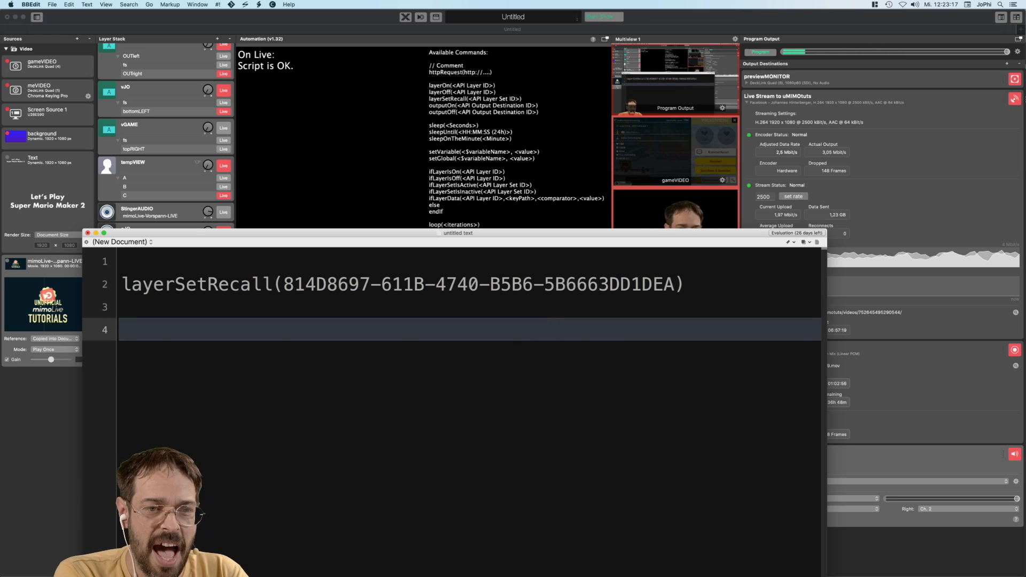
left_click(119, 299)
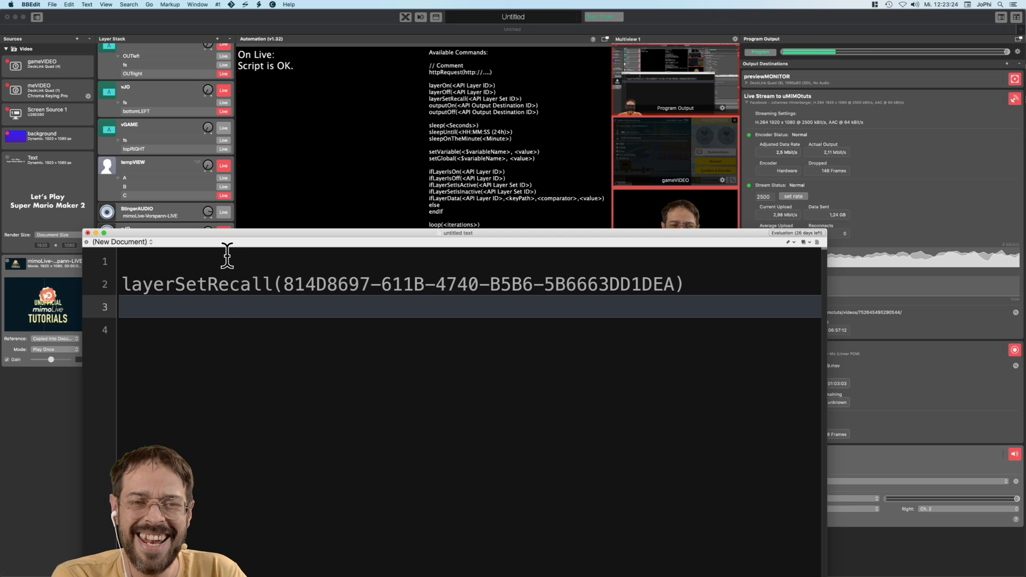
left_click_drag(230, 233, 535, 159)
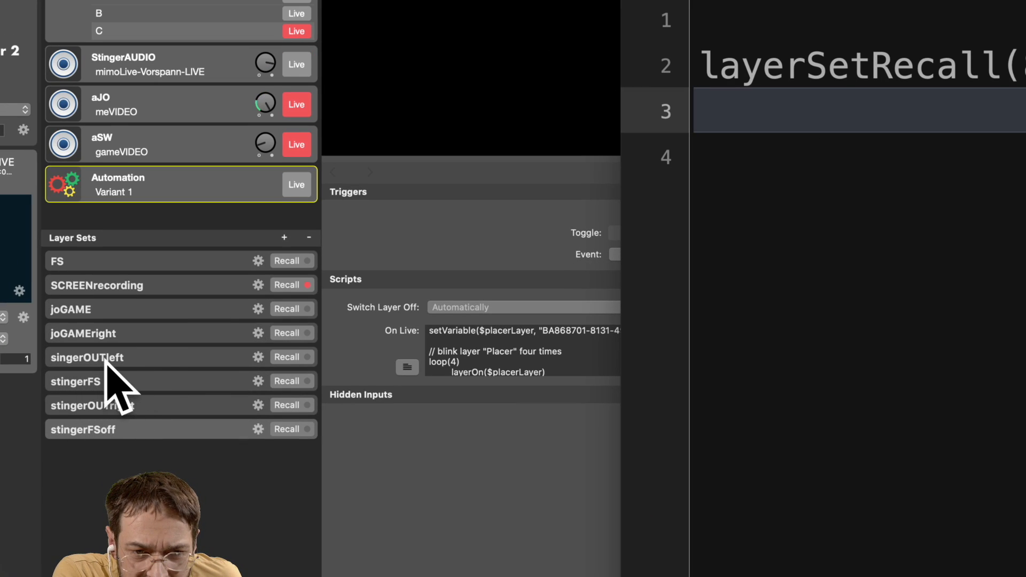
Copy the singerOUTleft layer set's API endpoint in mimoLive and paste it into the BBEdit document below the recall command
left_click(135, 358)
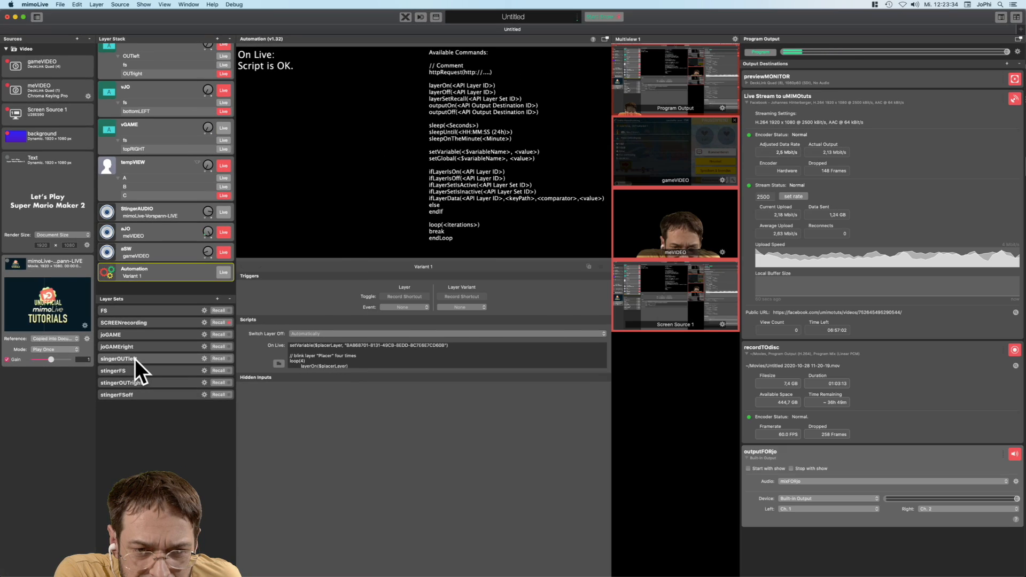
left_click(204, 358)
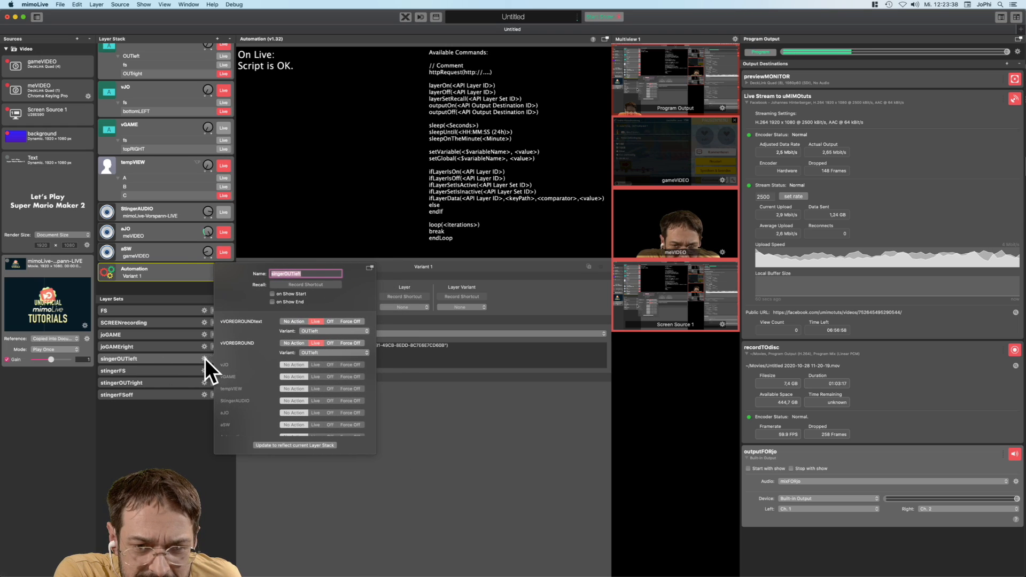
left_click(190, 358)
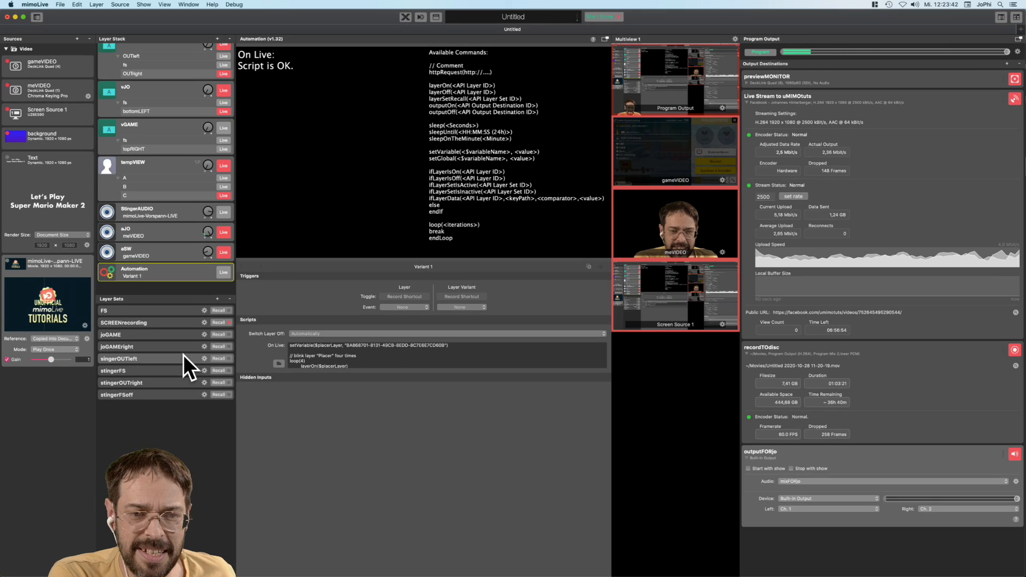
right_click(179, 354)
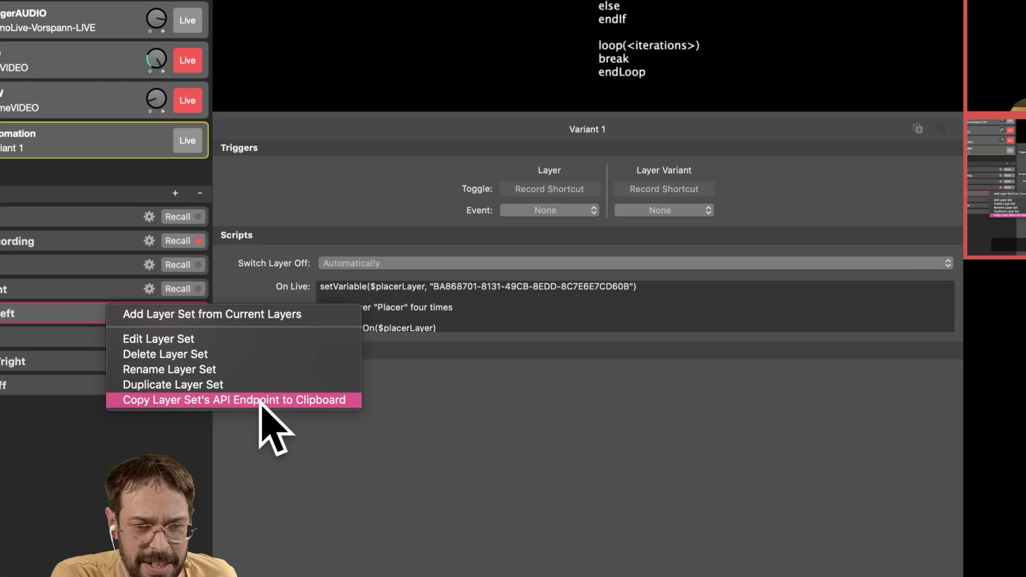
left_click(258, 402)
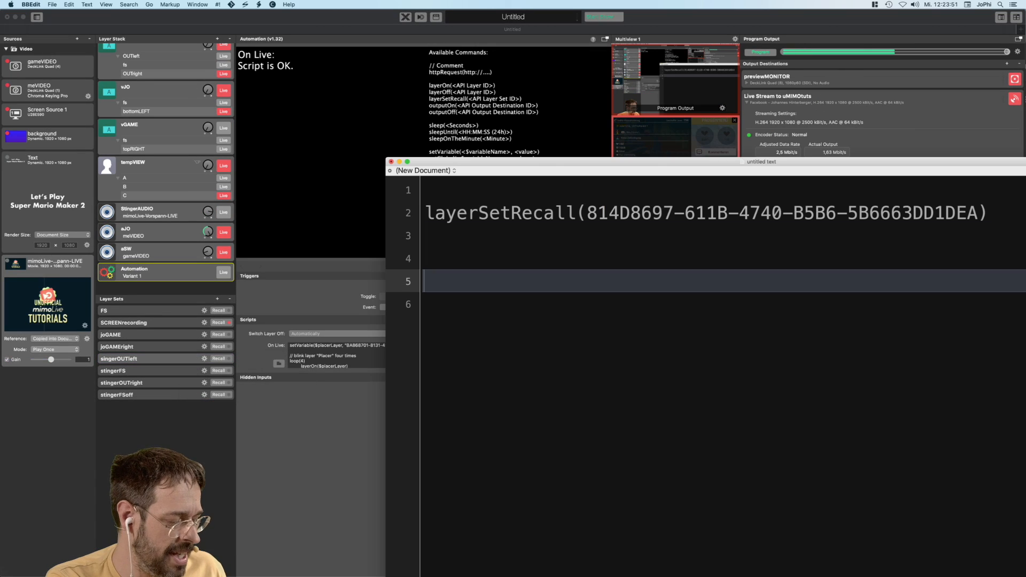
key("super+v")
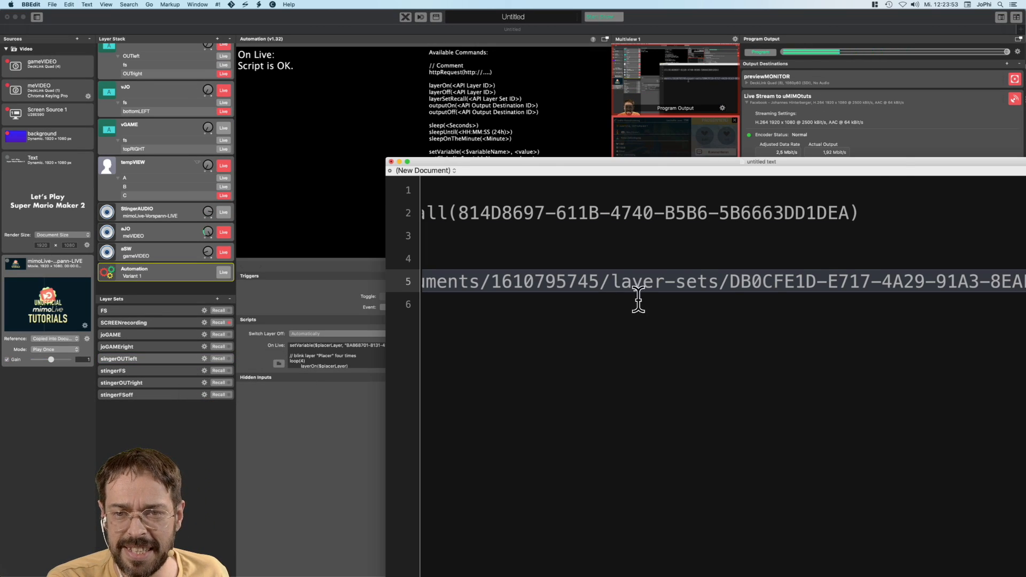
Add a second layerSetRecall() command with the singerOUTleft ID on line 3, followed by a sleep(2) line
type("layerSetRecall(")
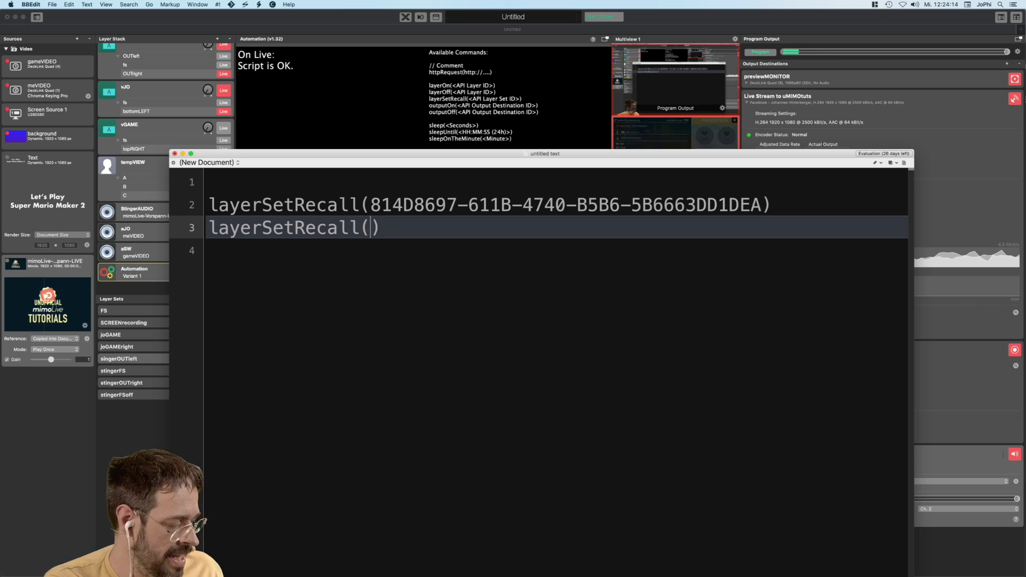
key("super+v")
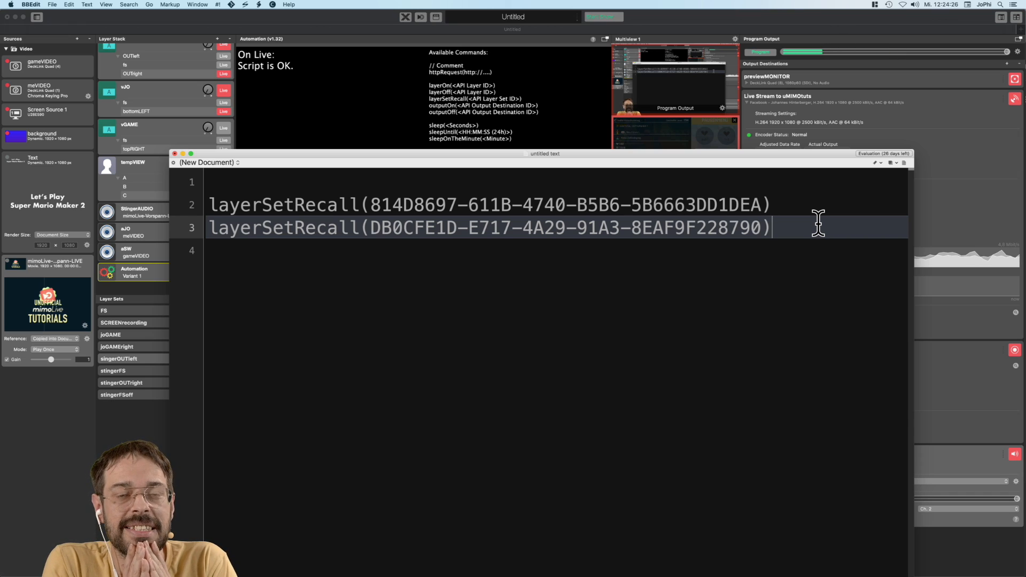
key("Return")
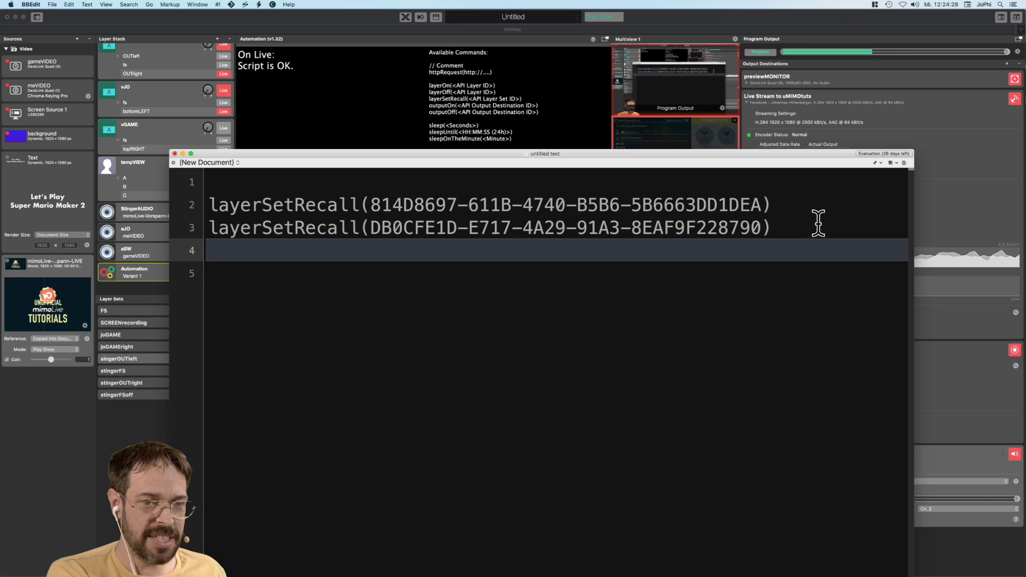
type("sleep(2")
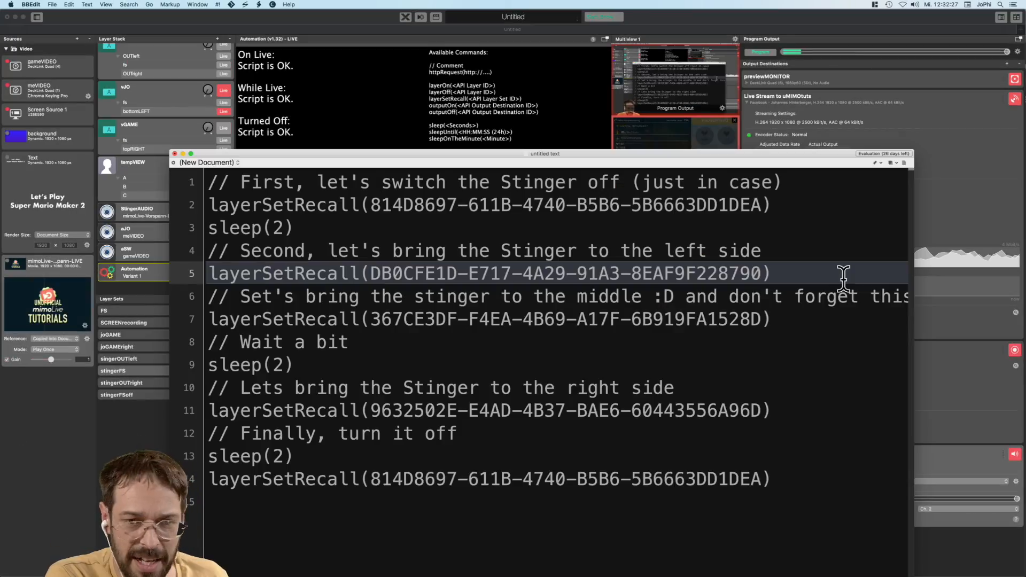
Insert a sleep command on a new line after the recall that brings the Stinger to the left side
key("Return")
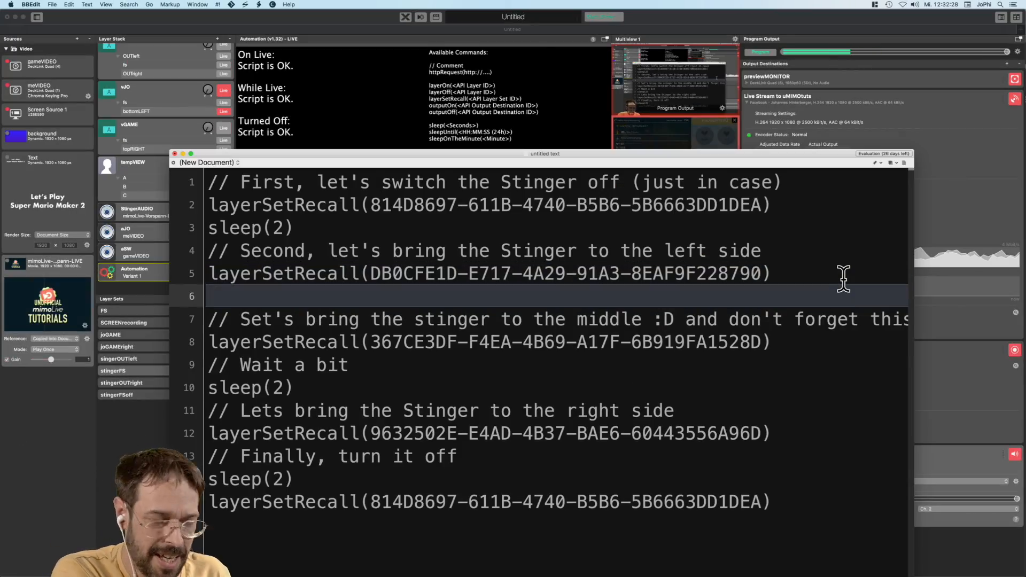
type("sleep")
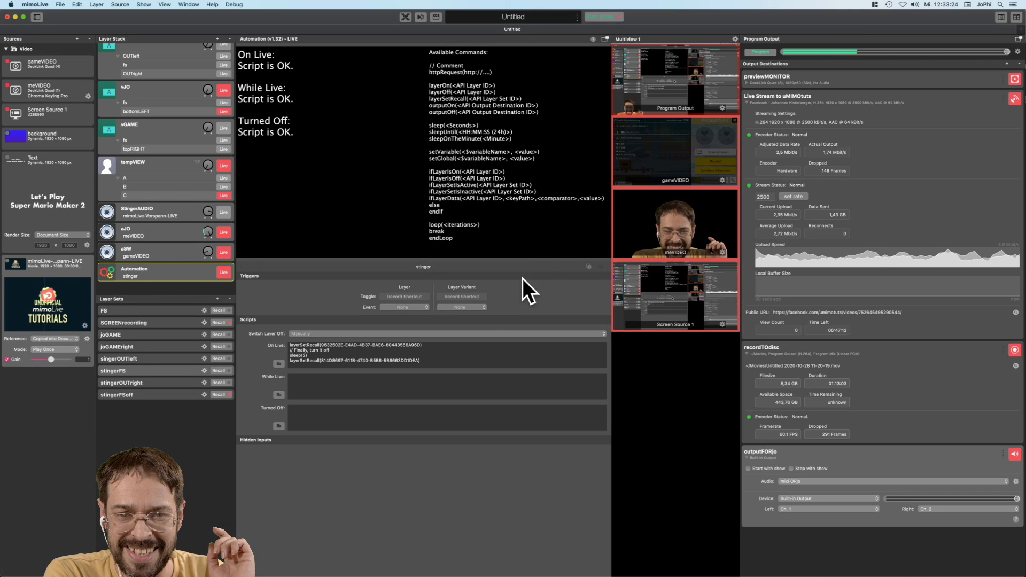
Duplicate the Automation layer's stinger variant in mimoLive, place the copy above the original and rename it DONE
left_click(586, 265)
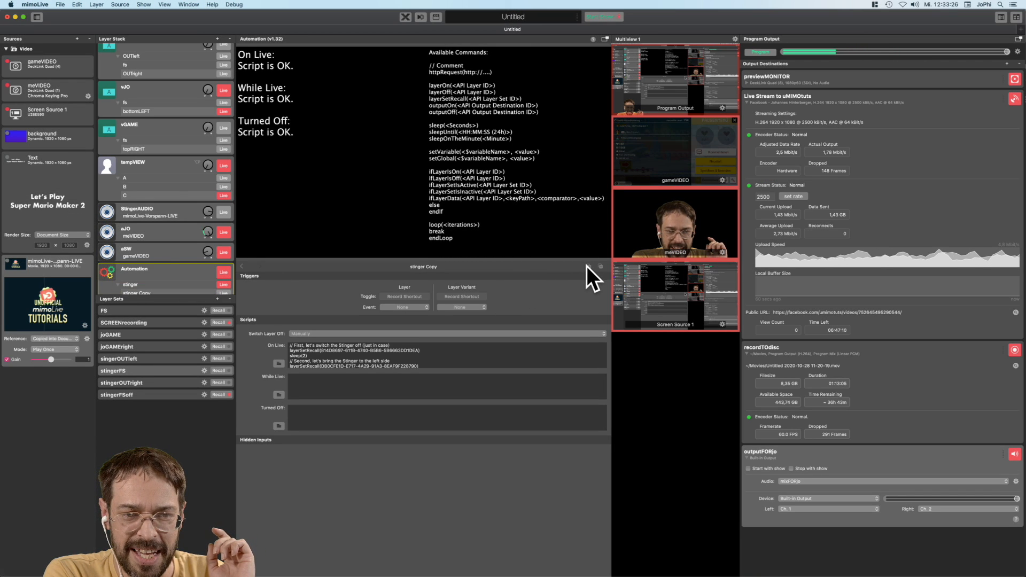
scroll(152, 249, "down", 2)
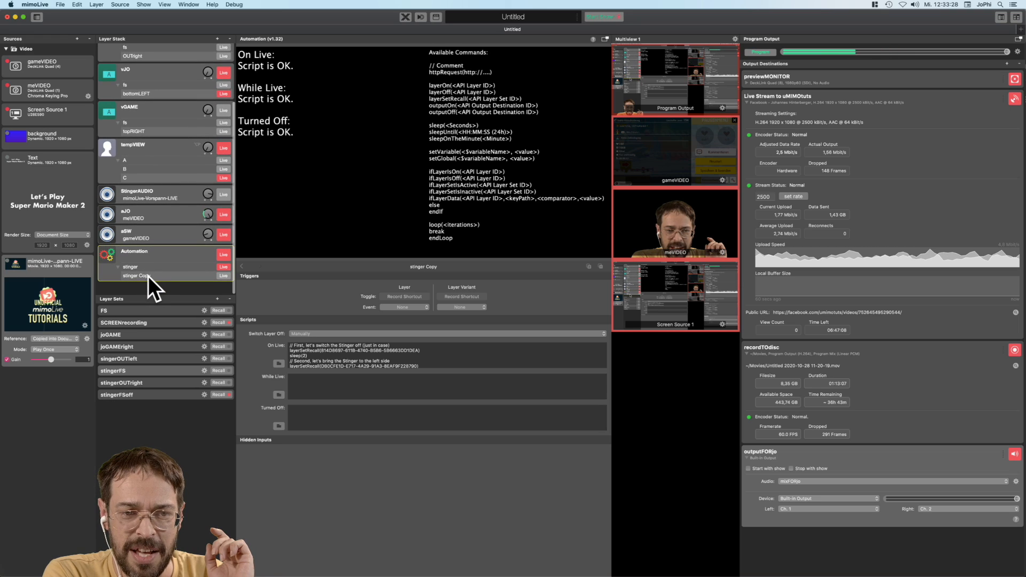
left_click_drag(149, 275, 148, 266)
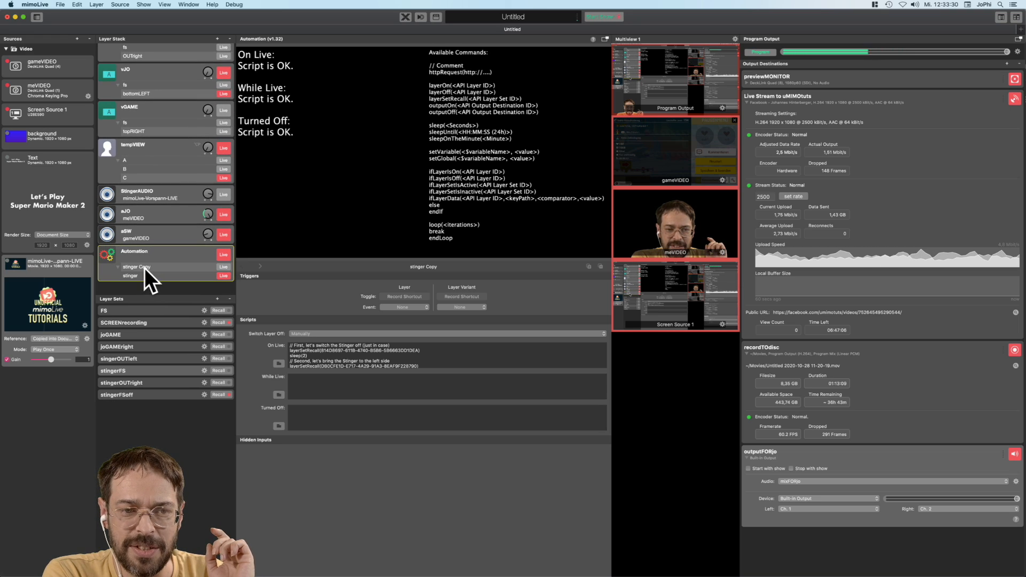
type("DONE")
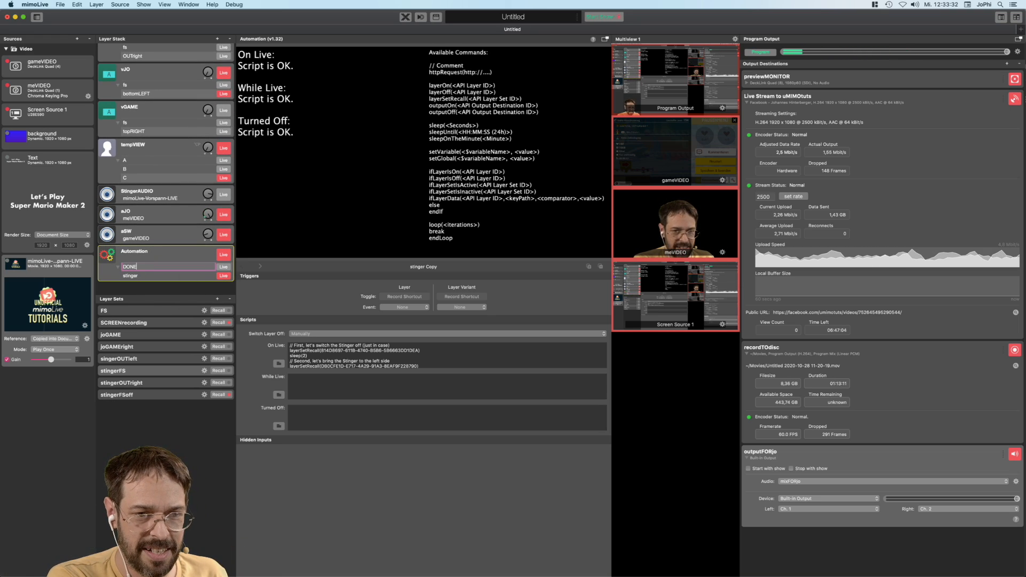
key("Return")
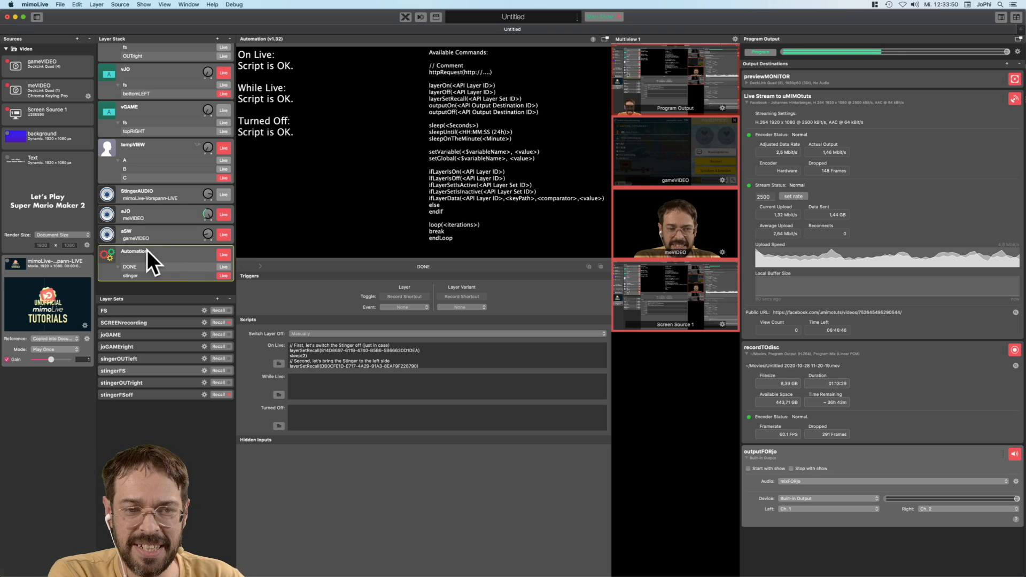
Replace the DONE variant's entire On Live script with the comment marker //
scroll(342, 360, "down", 3)
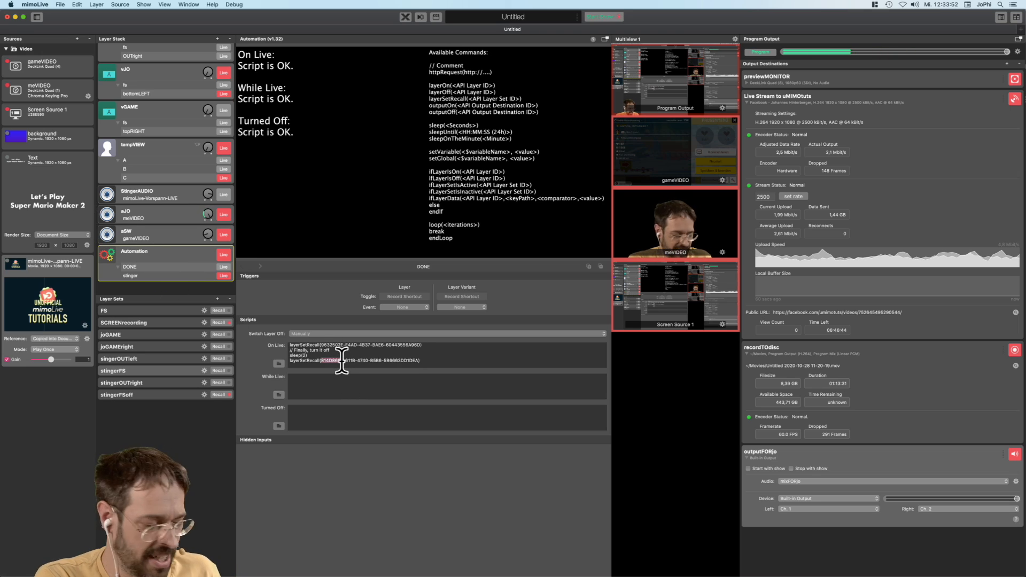
key("super+a")
key("BackSpace")
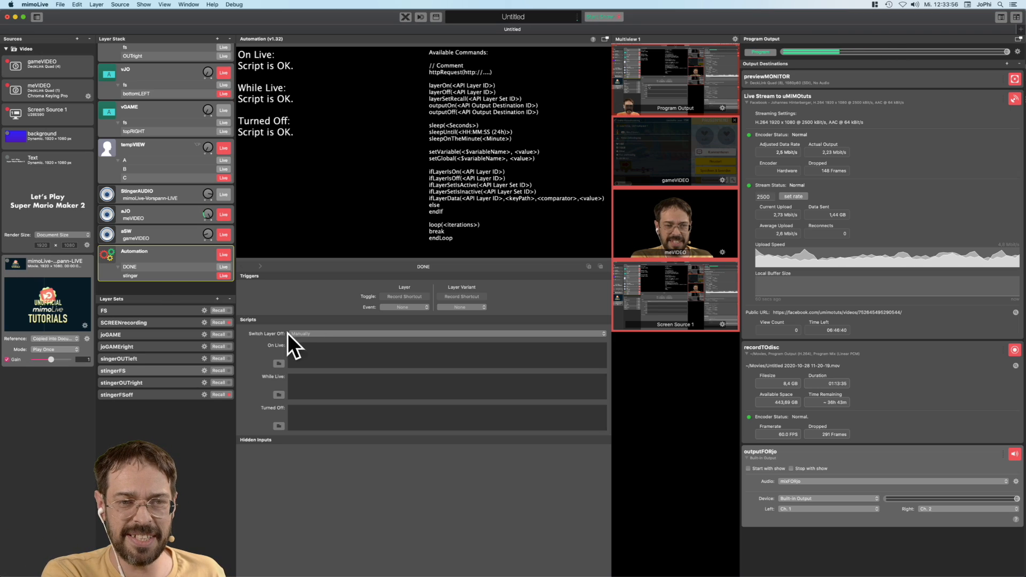
type("//")
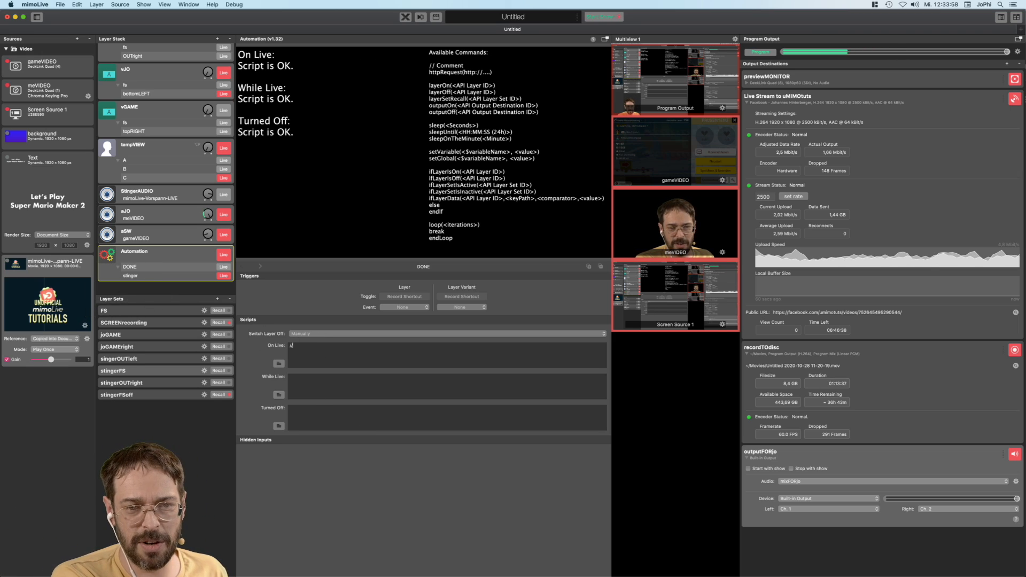
Complete the DONE variant's On Live comment as // Done and copy that variant's API endpoint
type(" Done")
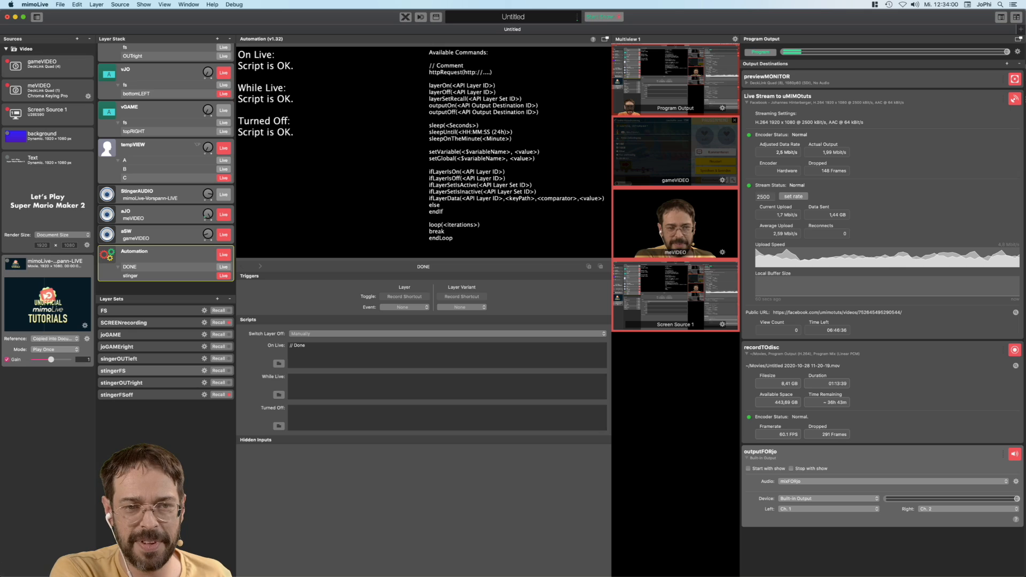
left_click(196, 273)
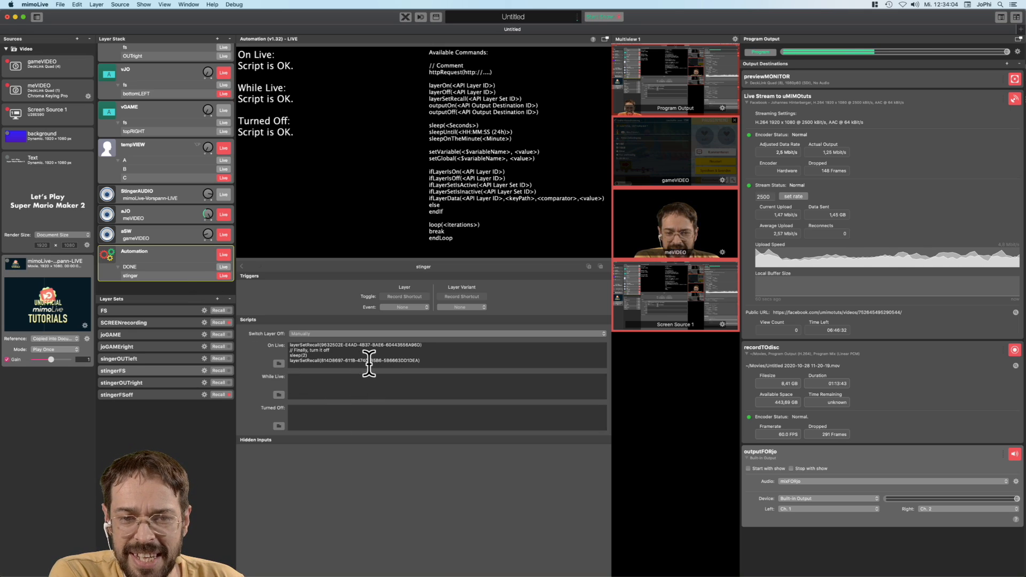
left_click(146, 267)
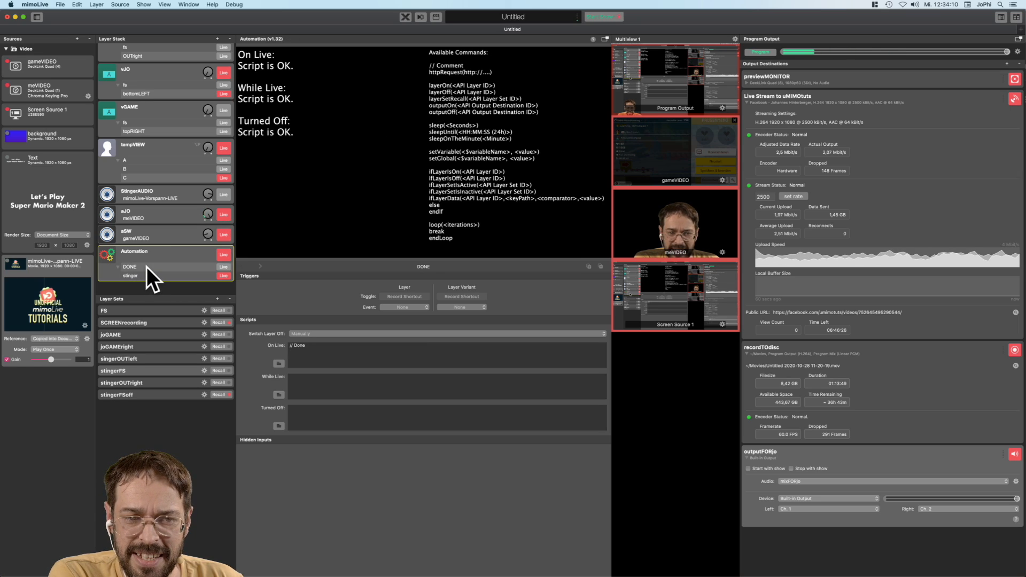
right_click(147, 267)
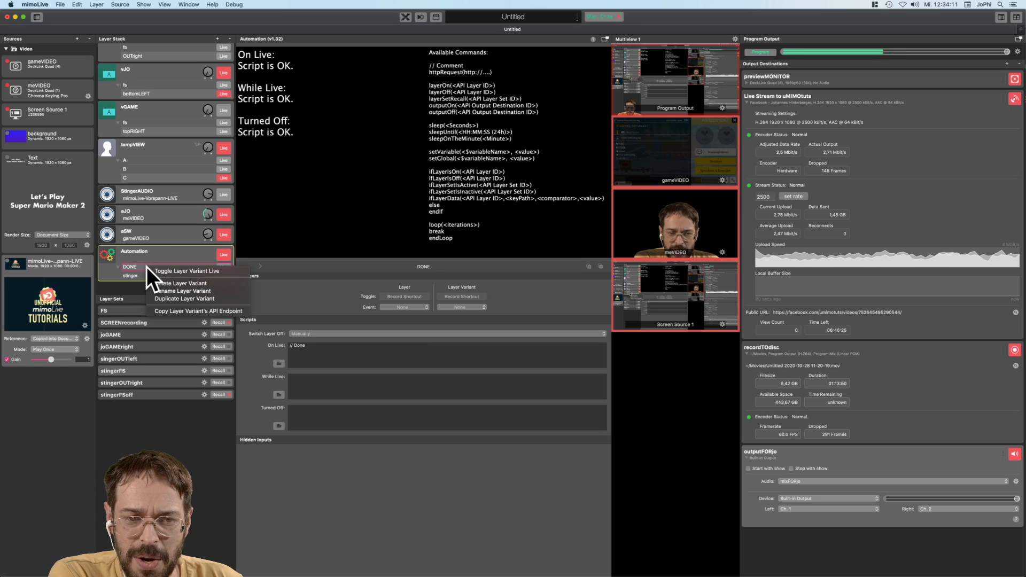
left_click(220, 311)
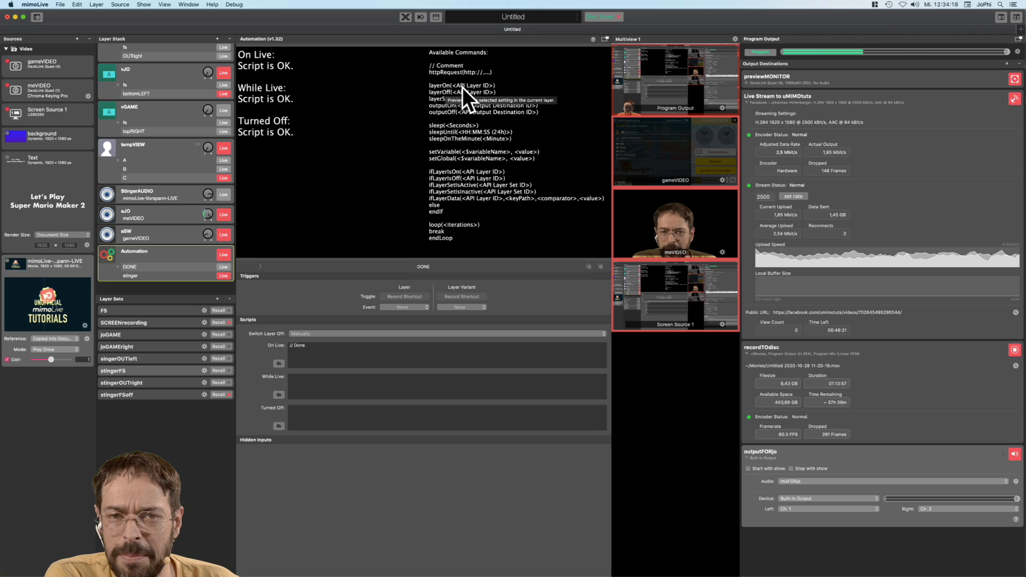
In BBEdit, add a layerOn() command with the copied DONE variant endpoint on line 17, under the // goto DONE! comment
left_click(605, 38)
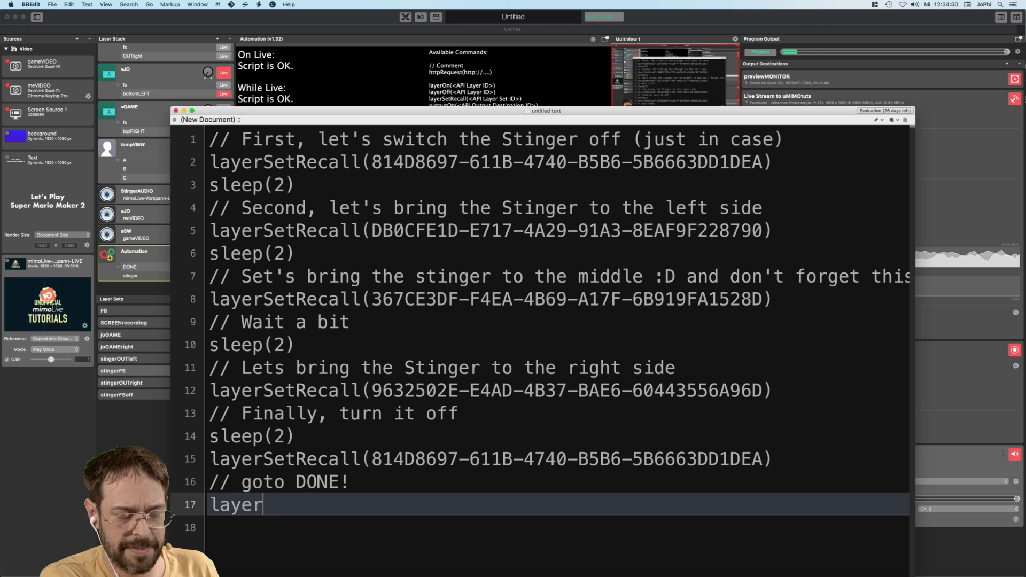
type("On(")
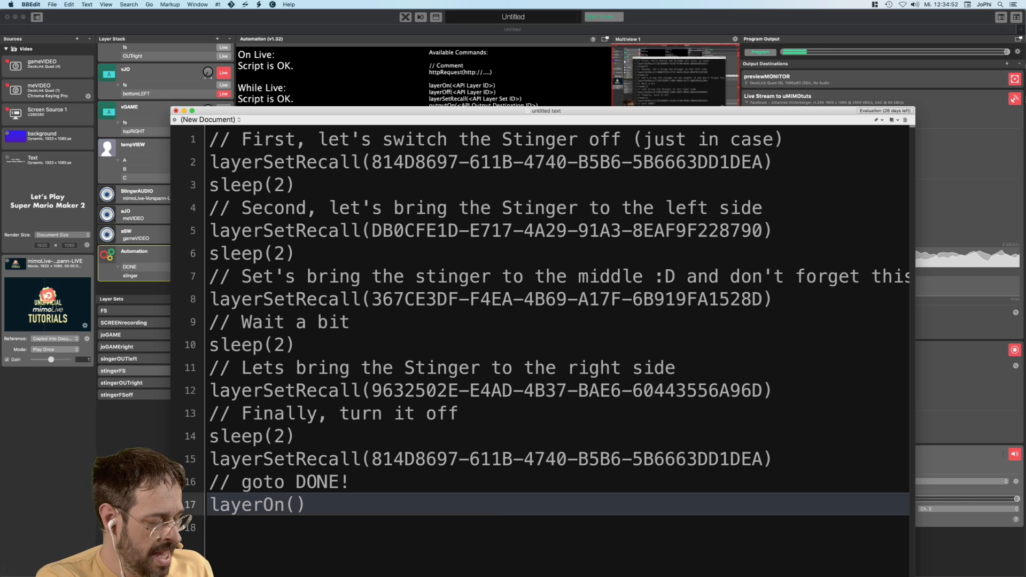
key("super+v")
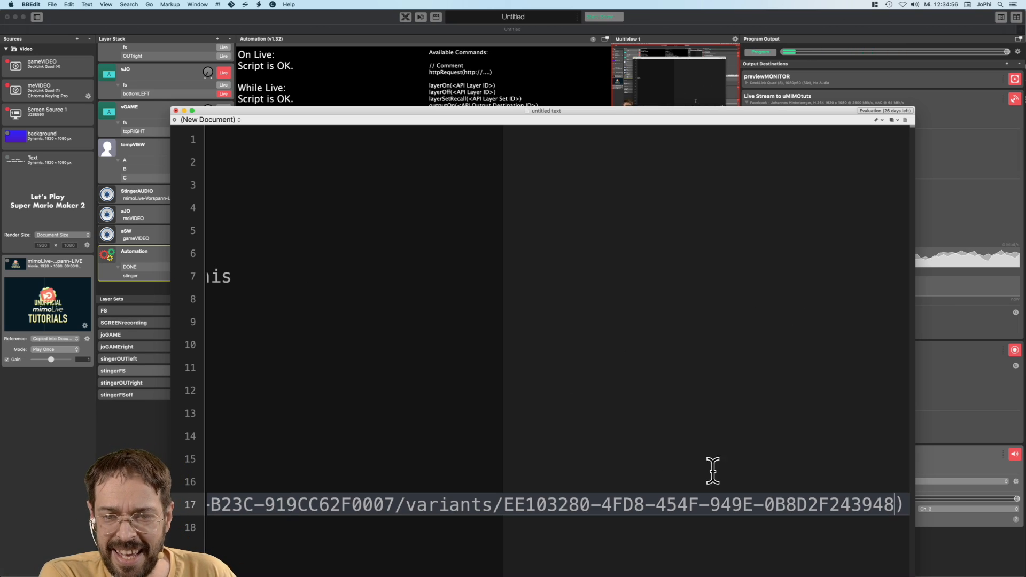
Strip the path prefix from /api/v1/documents through layers/ out of the layerOn() argument on line 17
scroll(430, 506, "left", 10)
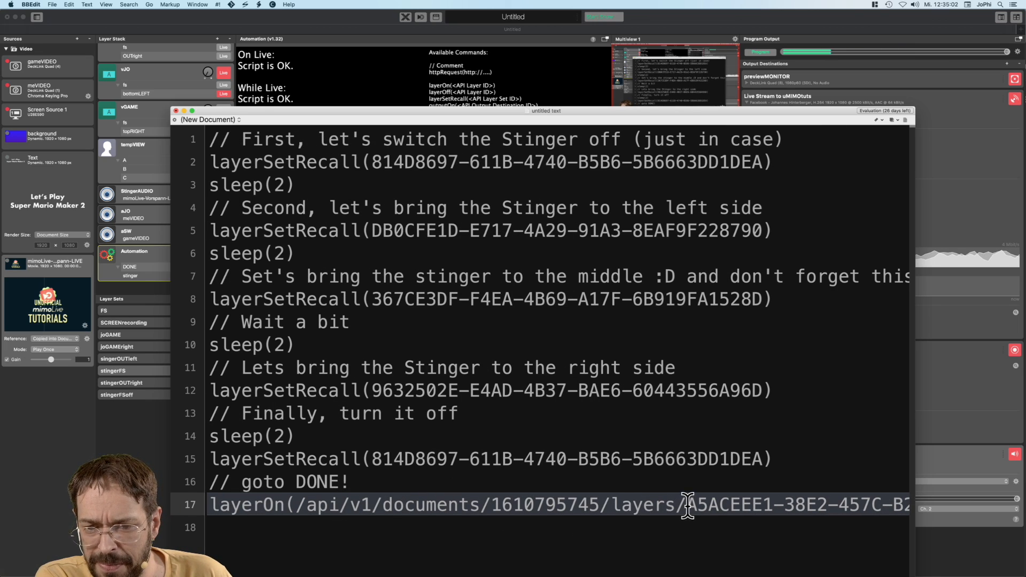
left_click_drag(688, 505, 652, 505)
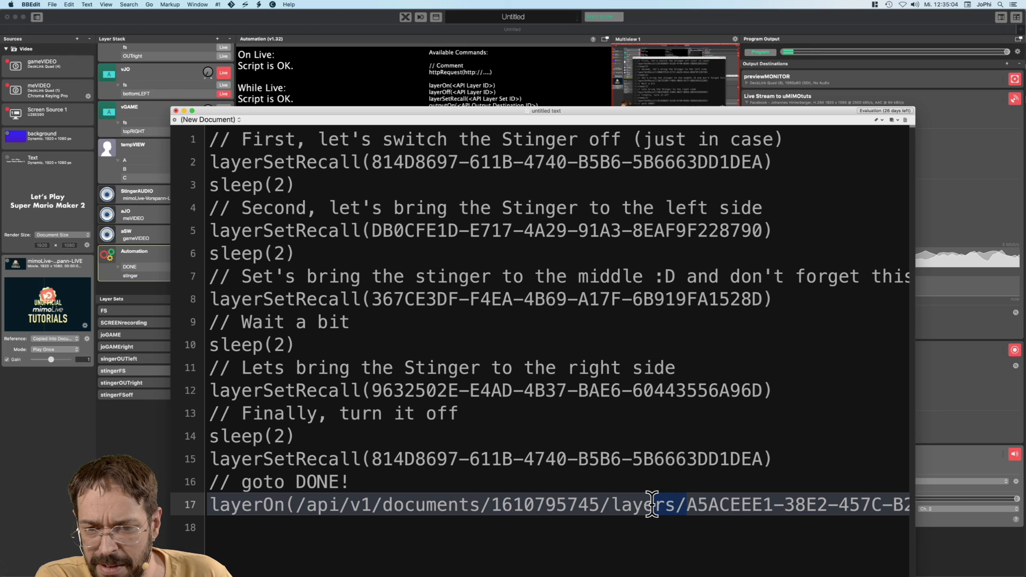
left_click(685, 503)
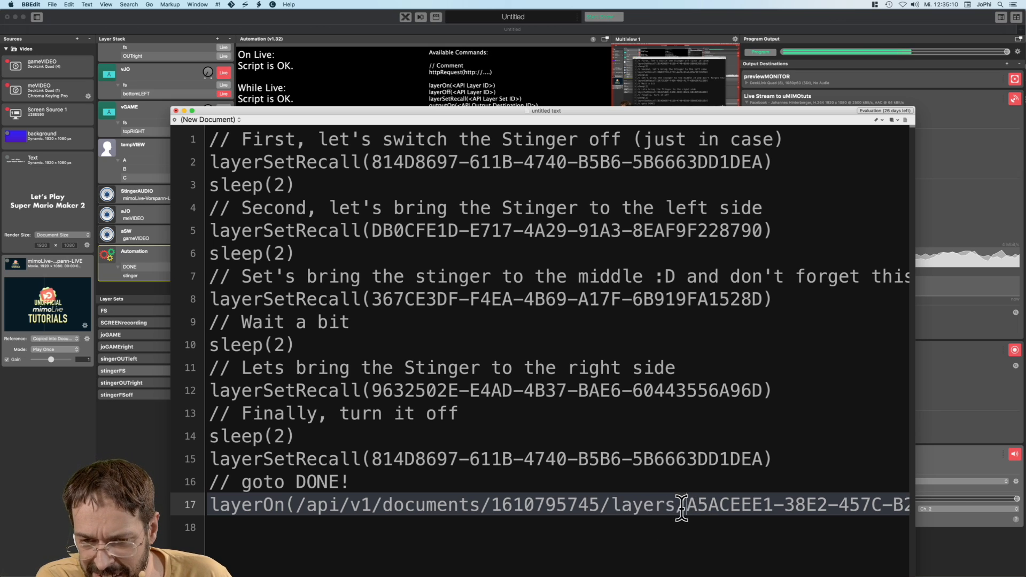
left_click_drag(689, 504, 301, 504)
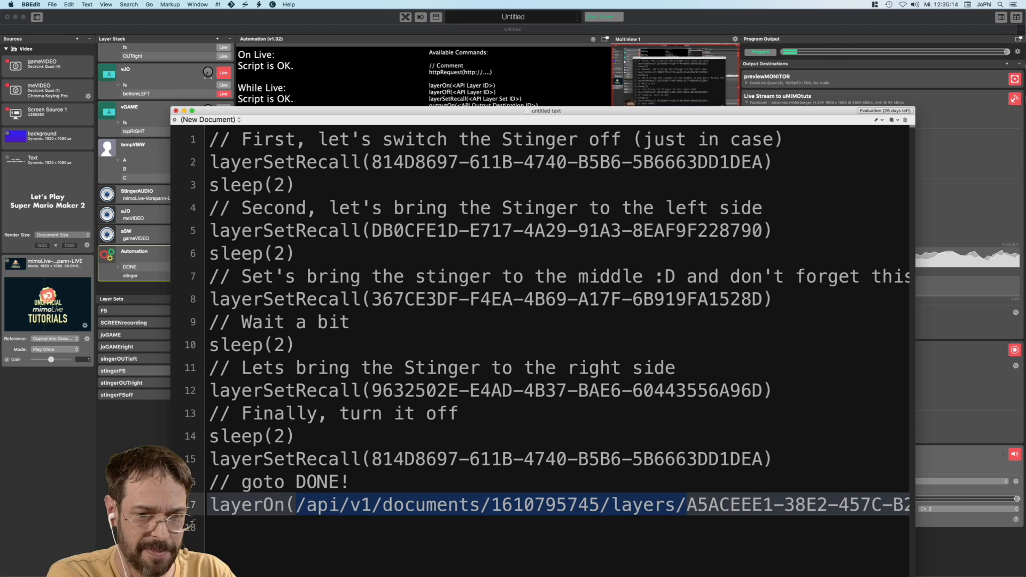
key("BackSpace")
Replace the stinger variant's On Live script in mimoLive with the full BBEdit script and restart the variant live to test it
key("super+a")
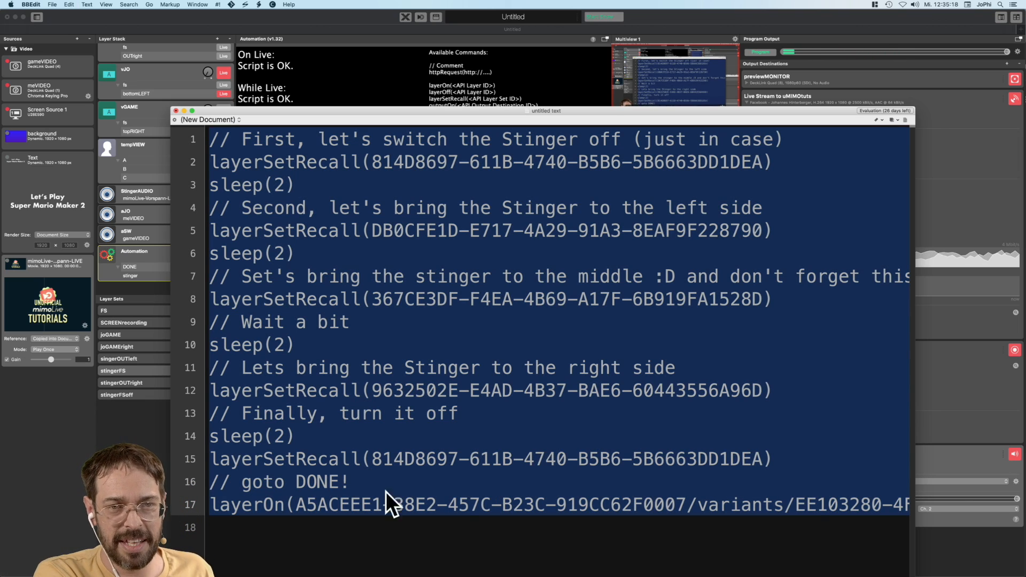
left_click(150, 265)
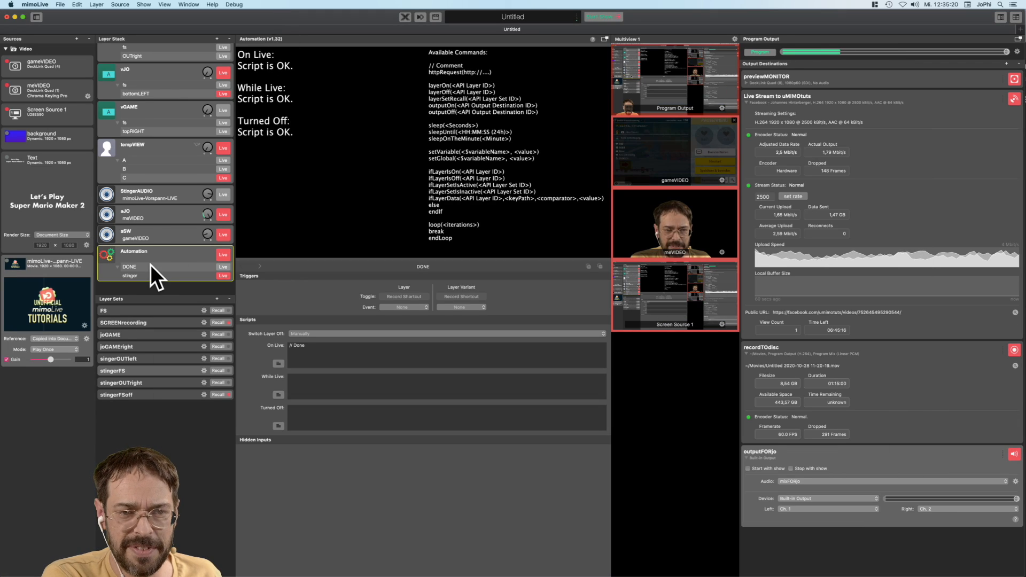
left_click(195, 275)
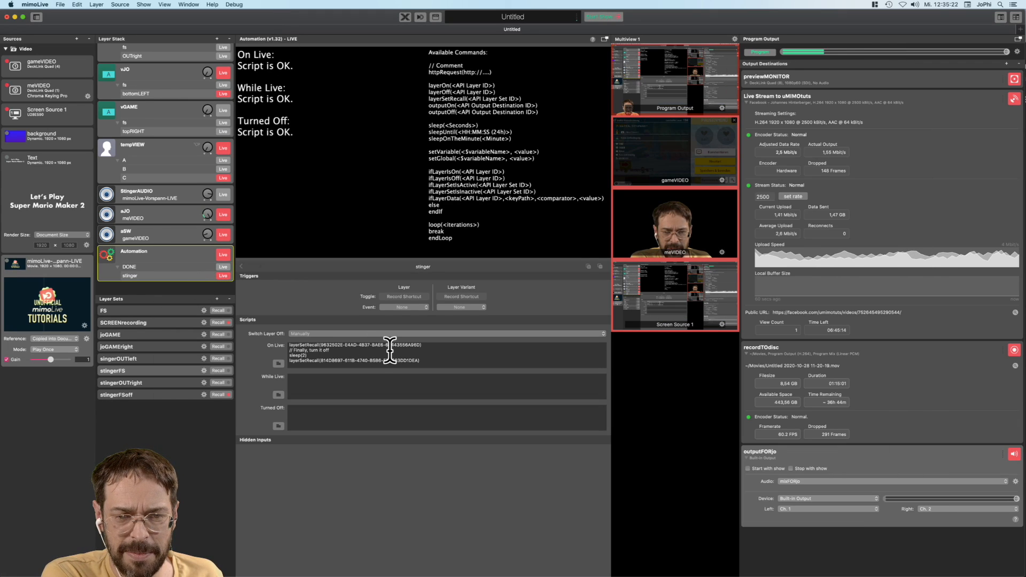
key("super+a")
key("BackSpace")
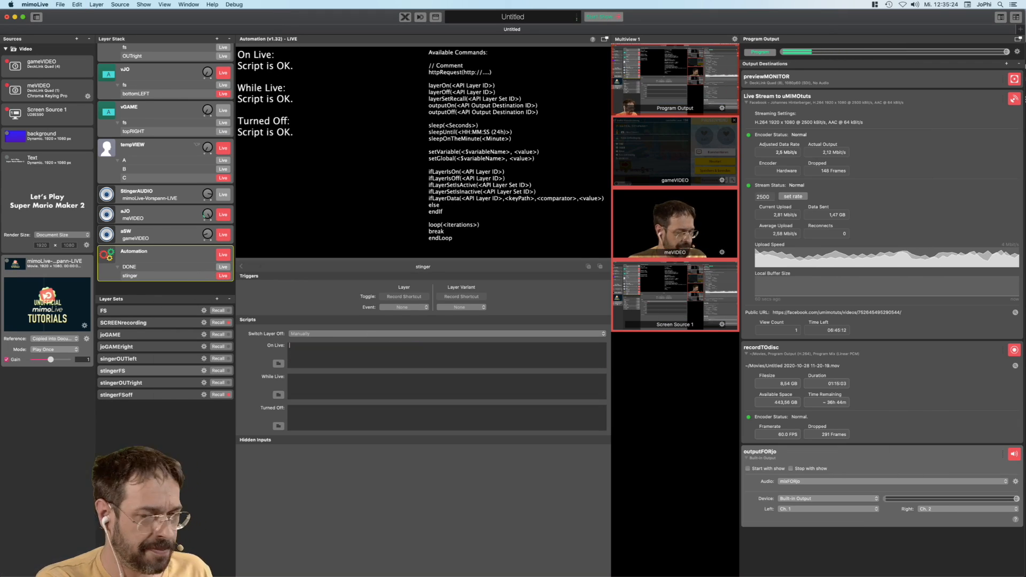
key("super+v")
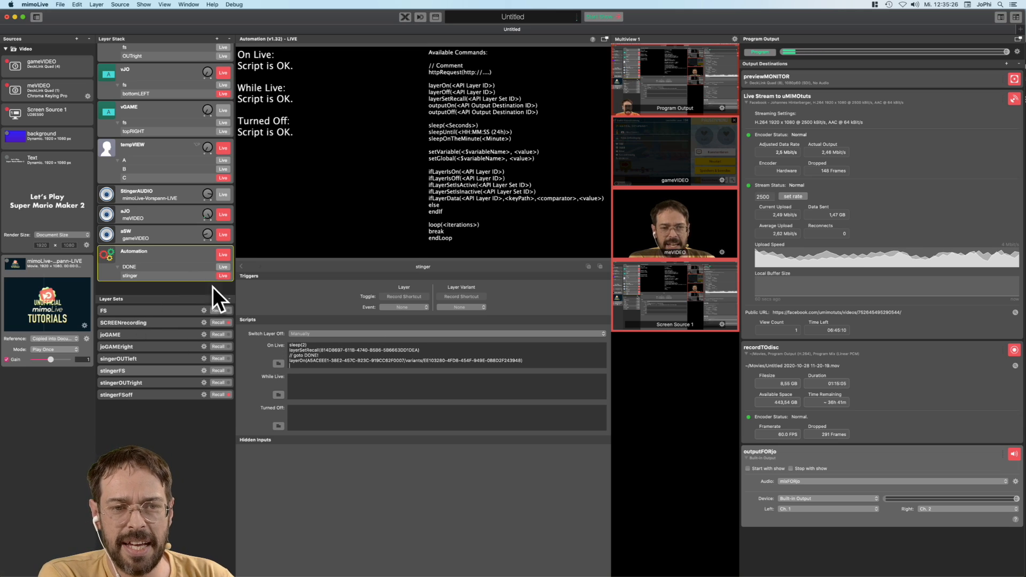
left_click(225, 275)
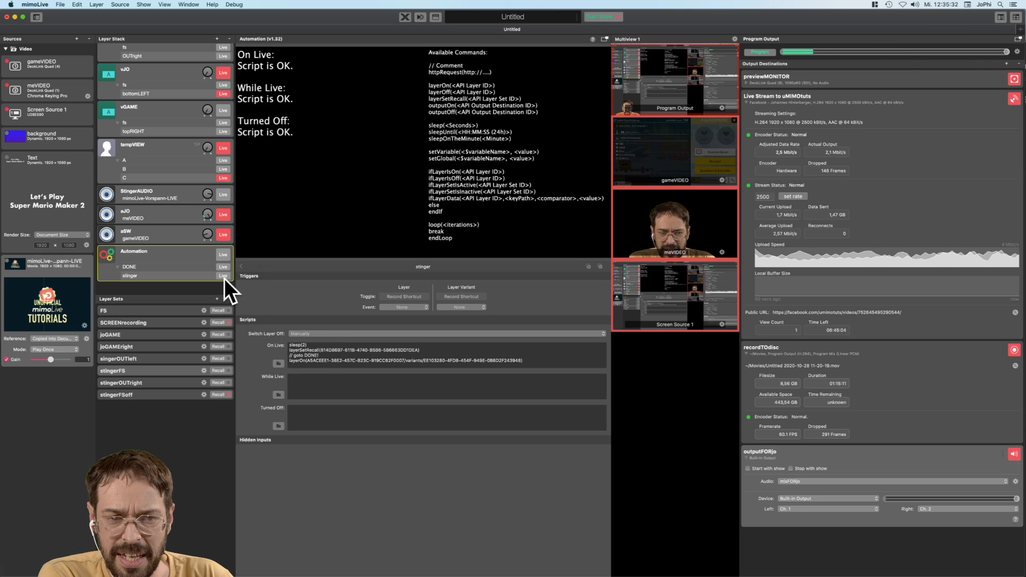
left_click(224, 276)
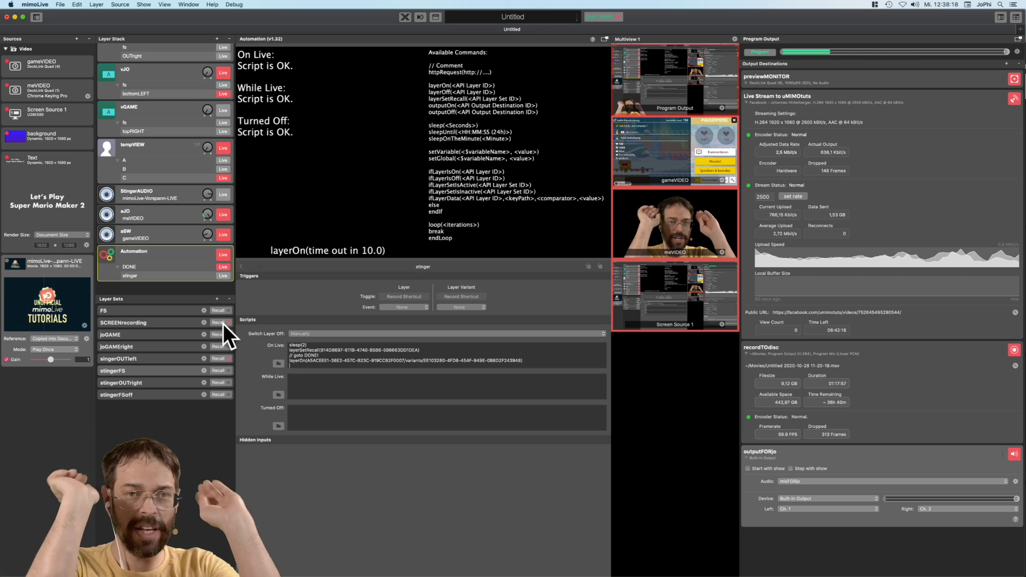
Add a Comments layer at the top of the layer stack
left_click(217, 39)
type("comme")
left_click_drag(271, 38, 142, 57)
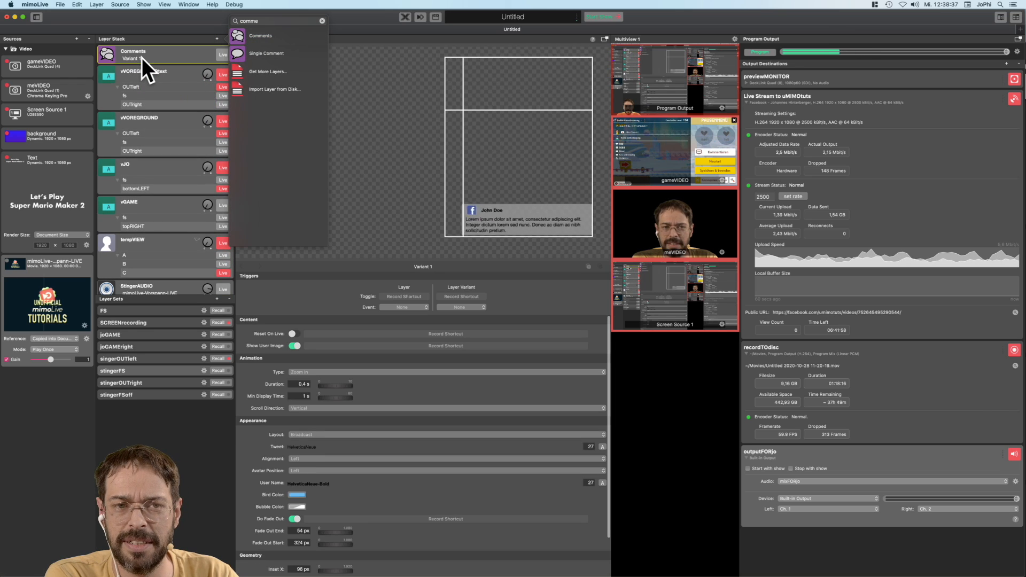
right_click(133, 58)
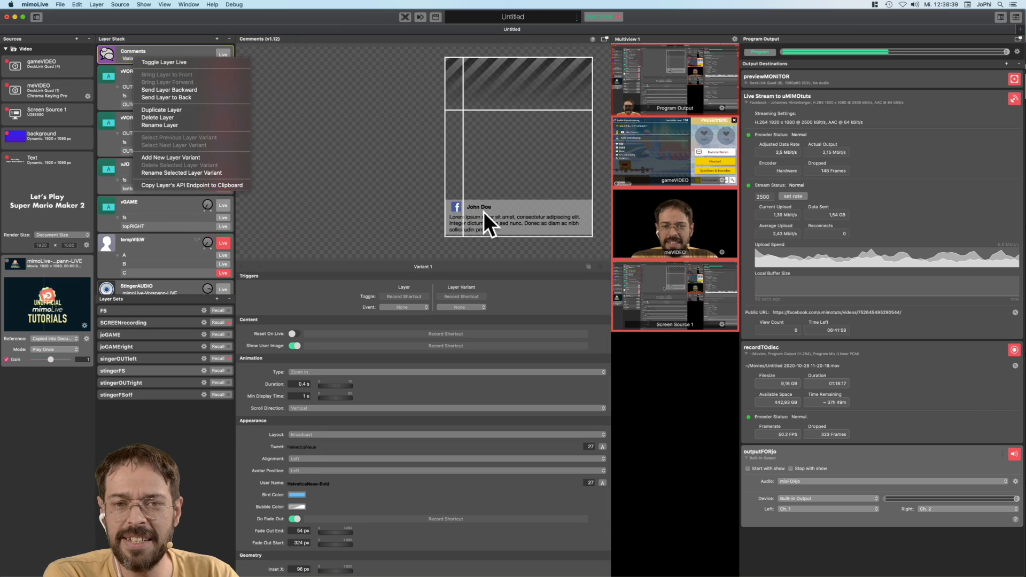
left_click(355, 160)
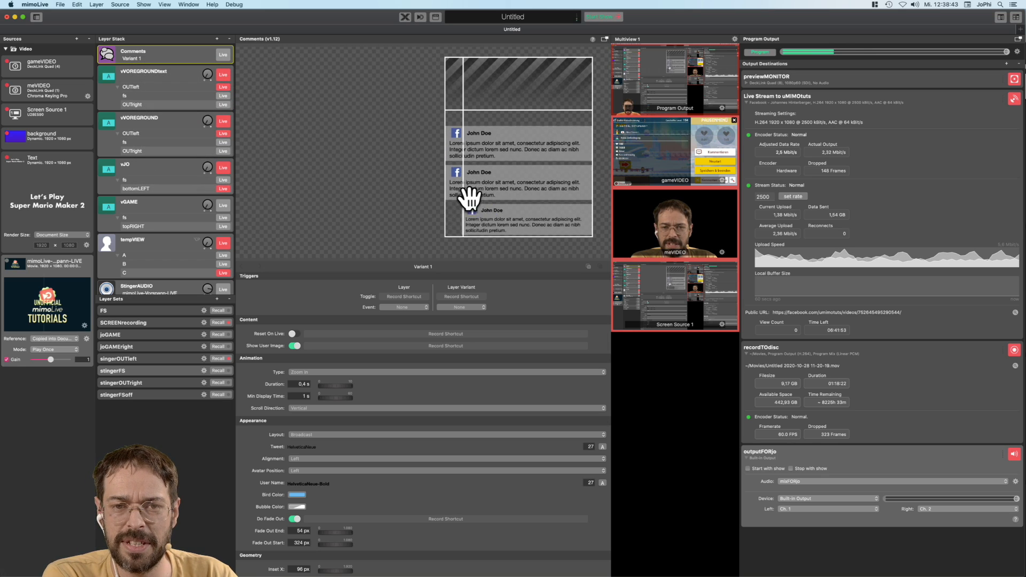
Set the Comments layer's scroll direction to Horizontal and its fade-out start to 596 px
left_click(390, 408)
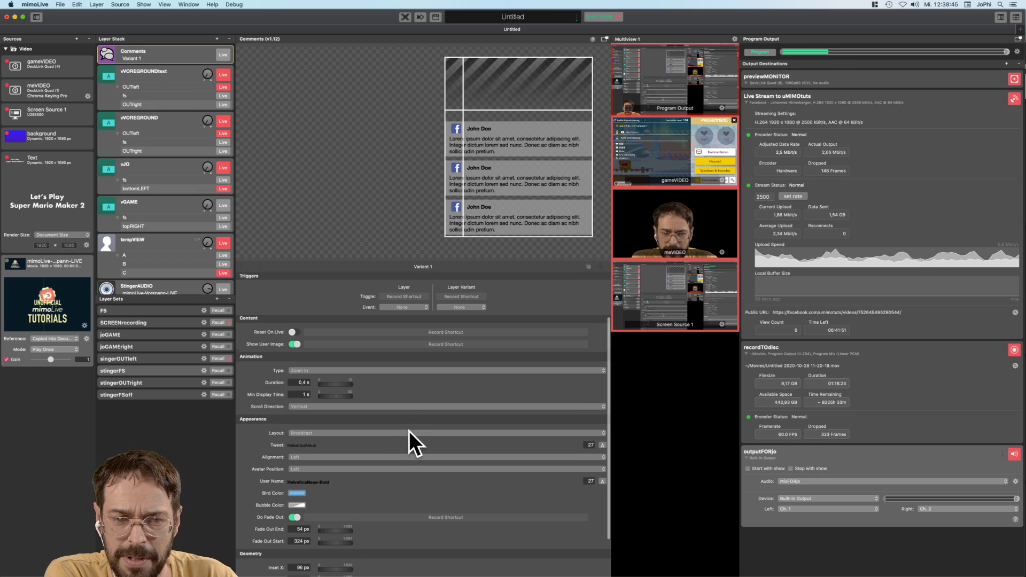
left_click(408, 431)
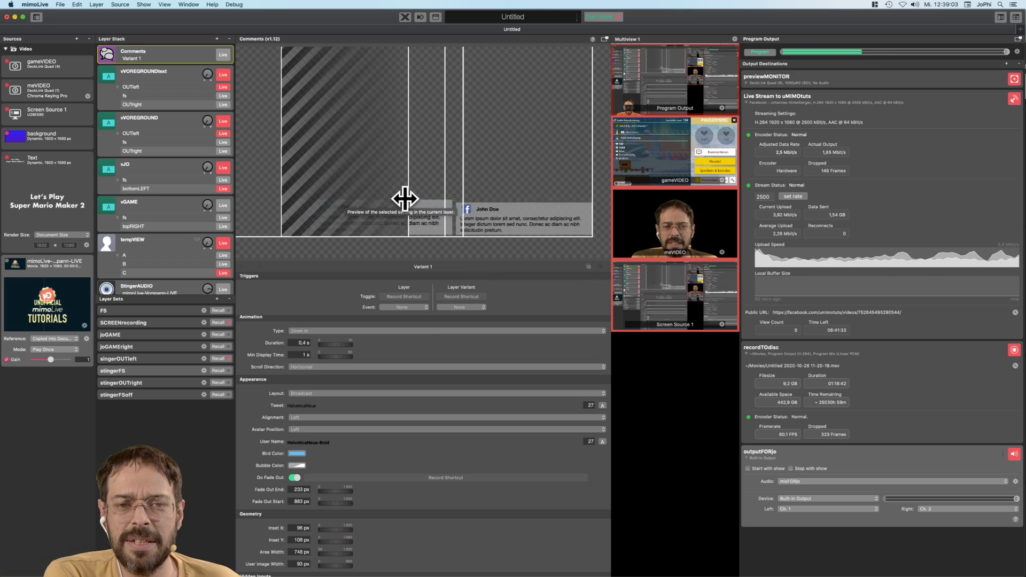
left_click_drag(406, 200, 349, 198)
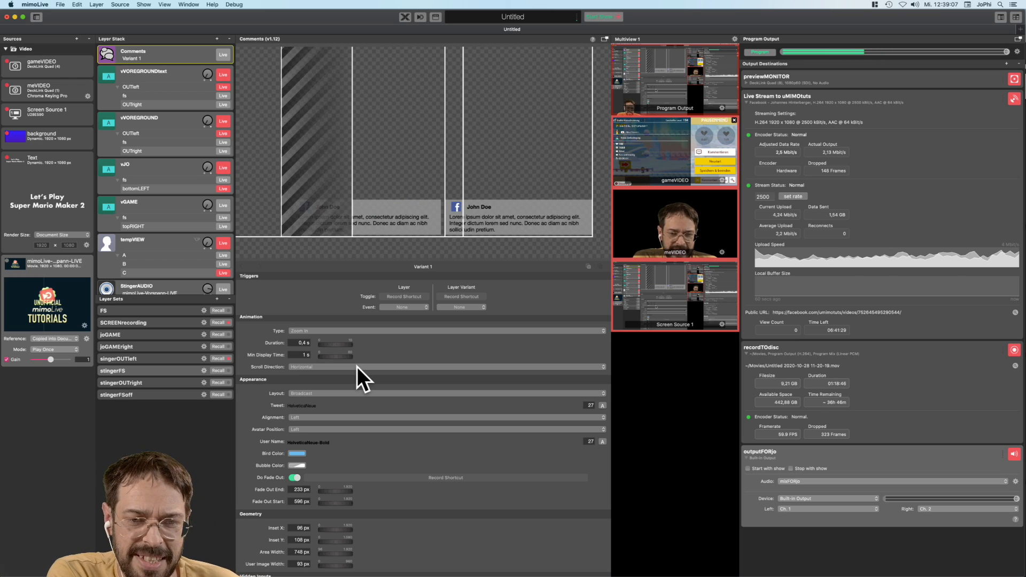
scroll(407, 416, "down", 1)
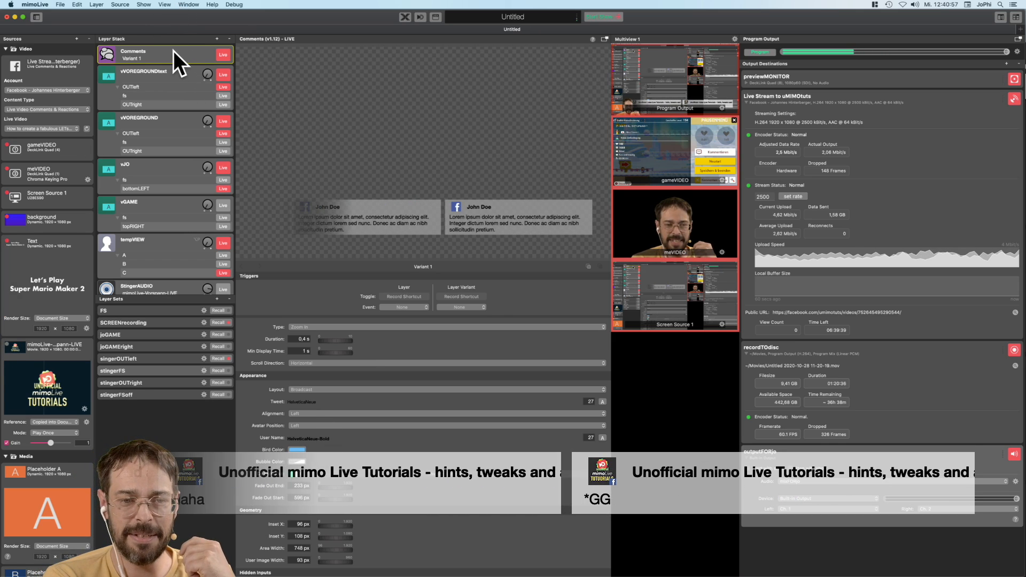
Move the Comments layer down the layer stack to the very end, below Automation
left_click_drag(174, 55, 169, 184)
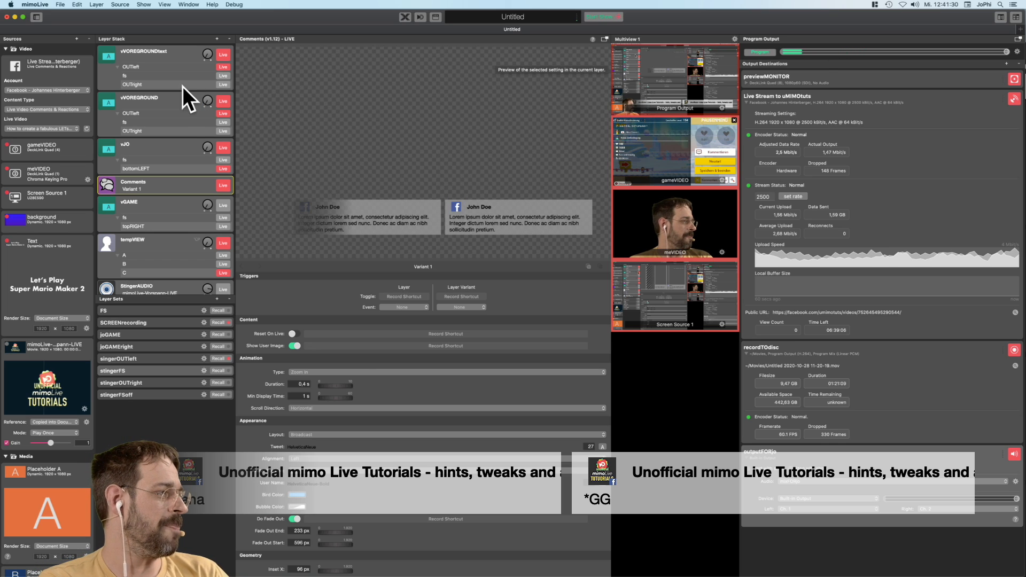
scroll(180, 91, "down", 4)
left_click_drag(177, 89, 175, 280)
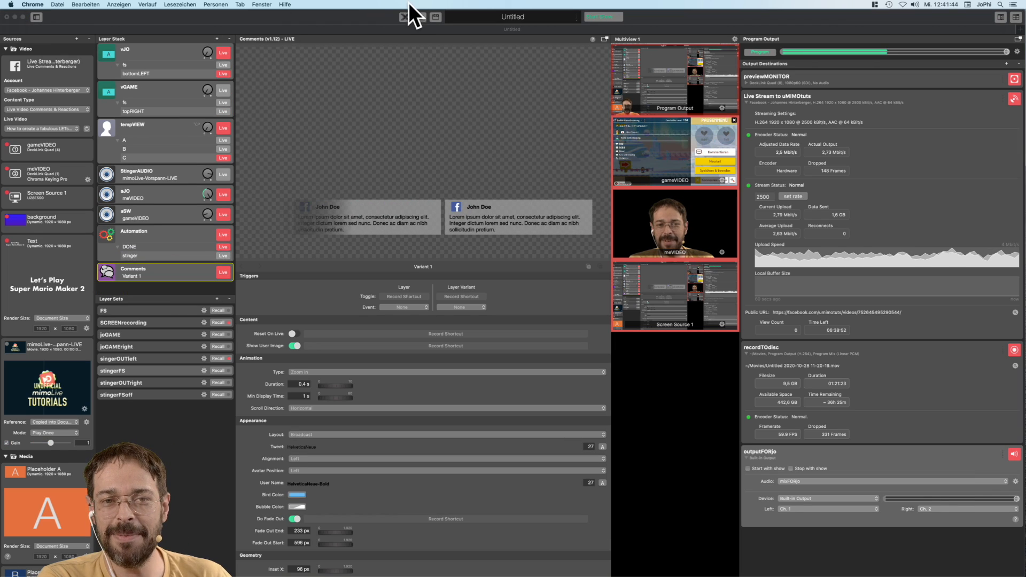
Add a Syphon Video Sender layer between Automation and Comments and switch it live
left_click(217, 38)
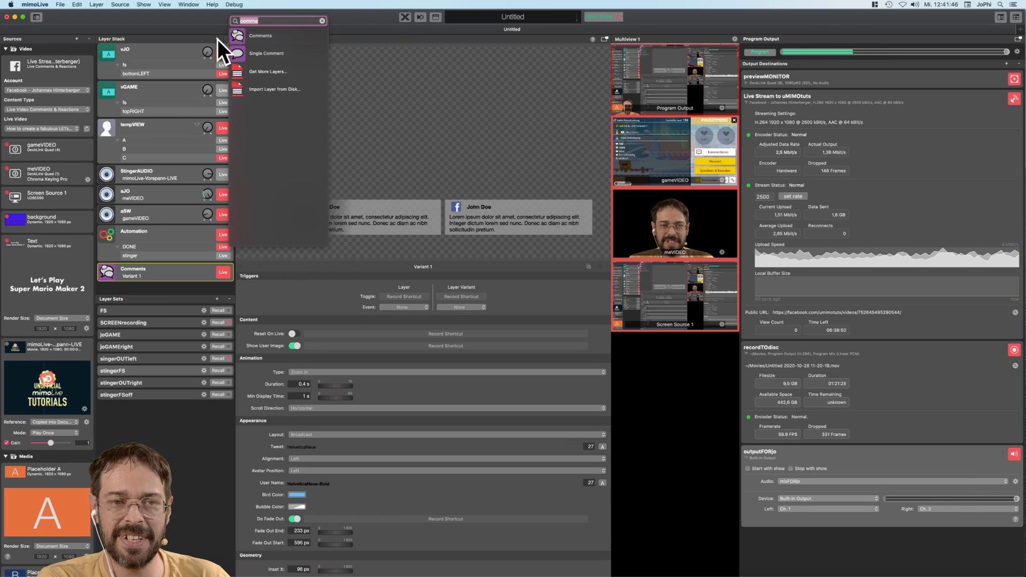
type("syphon")
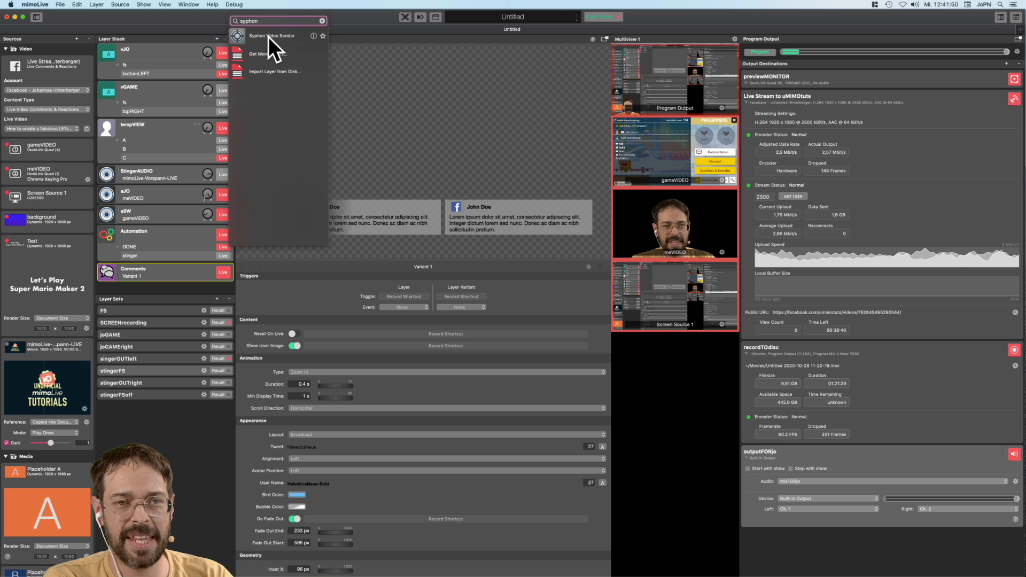
left_click_drag(268, 37, 129, 270)
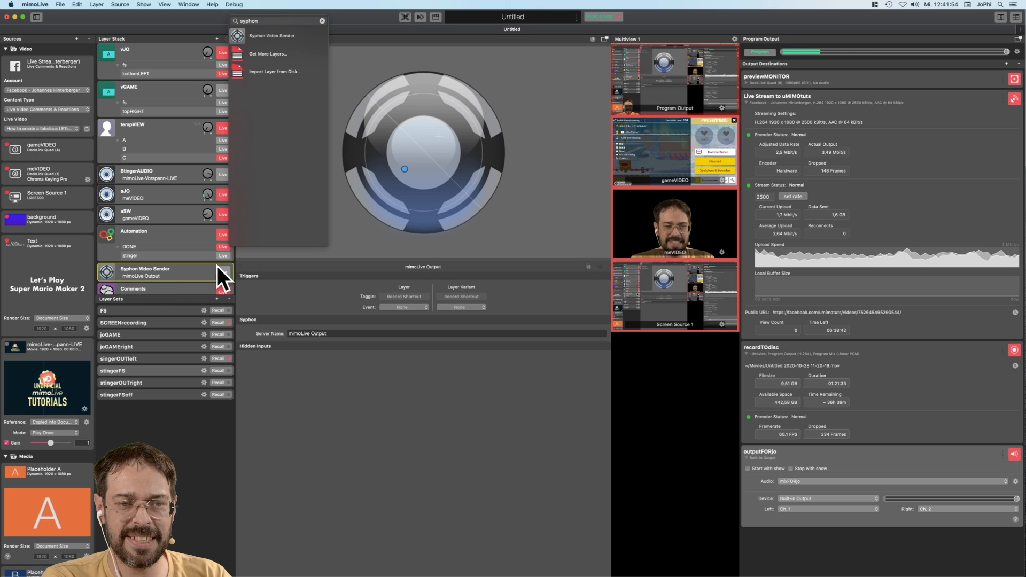
left_click(224, 271)
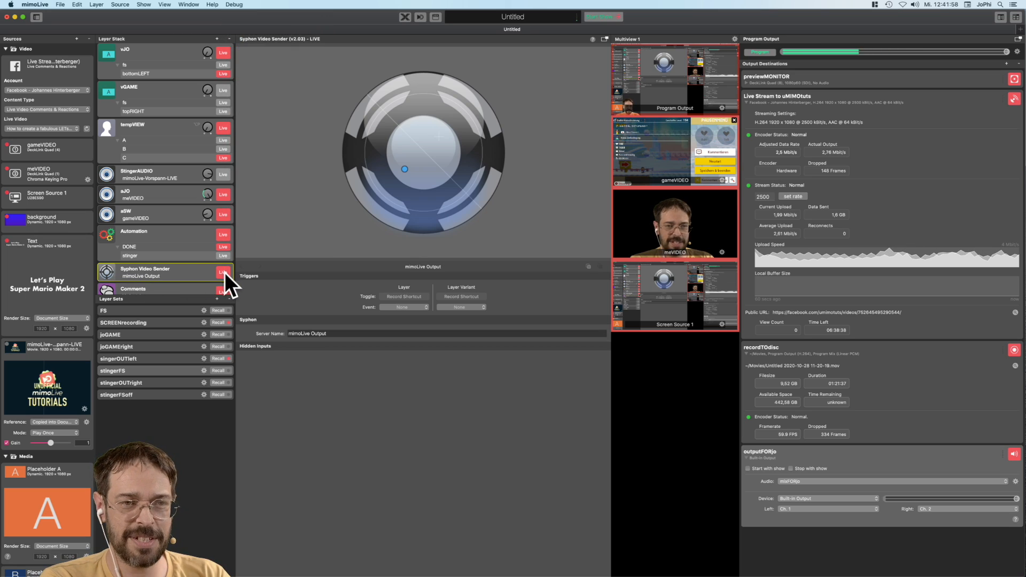
Add a Syphon Video Receiver source to the document
left_click(75, 38)
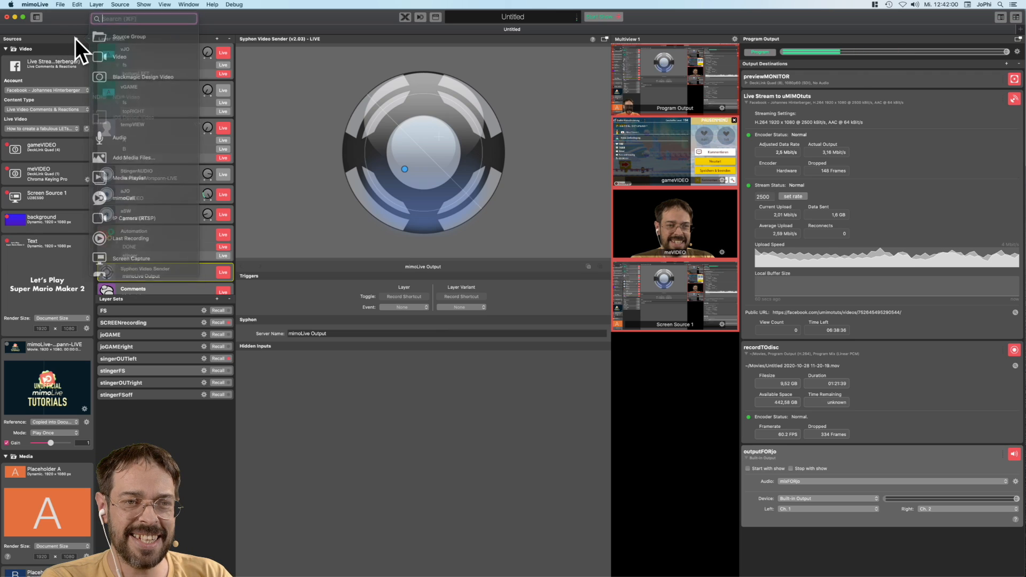
type("syph")
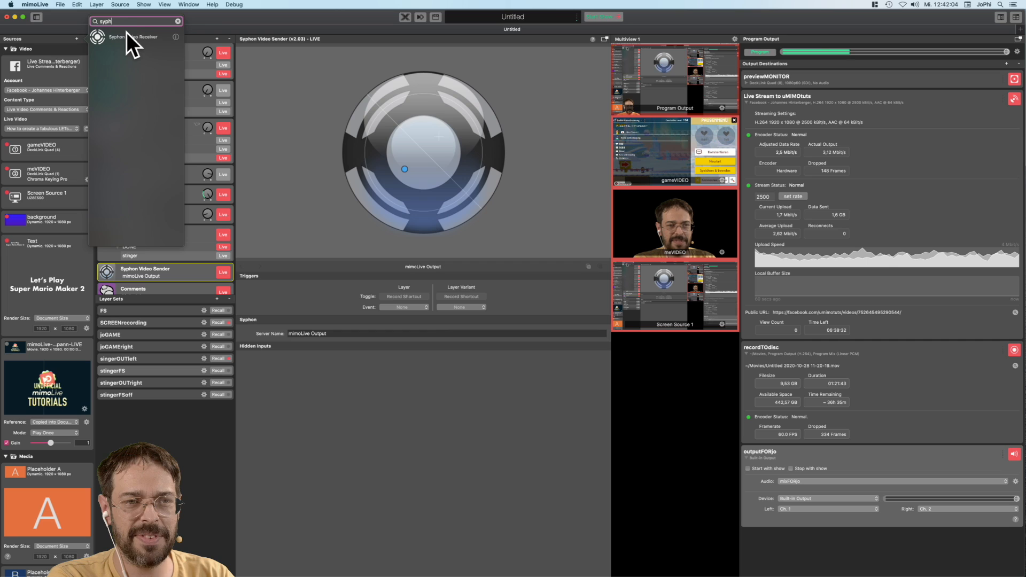
left_click(120, 35)
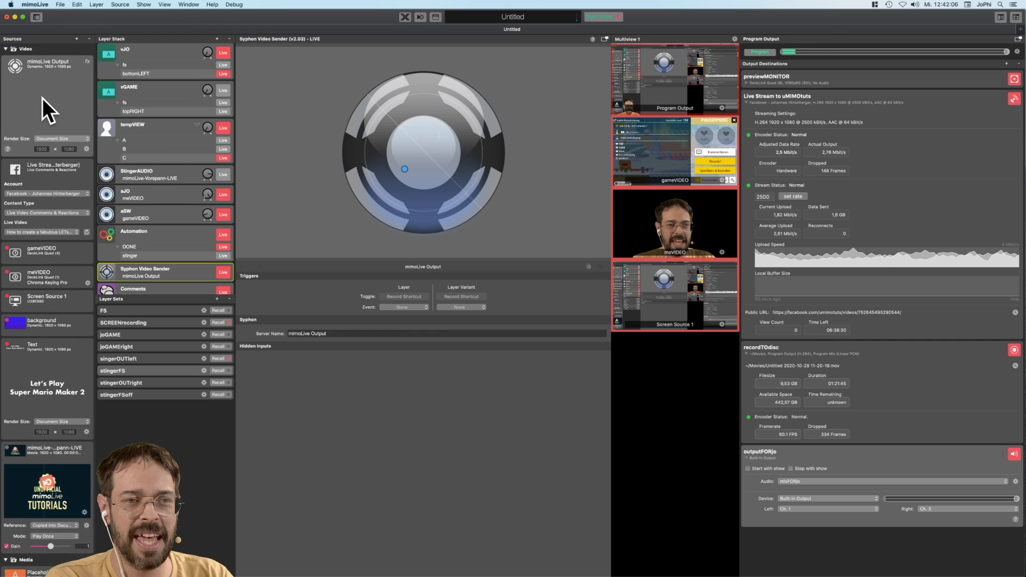
Set the Syphon Video Receiver source to receive 'mimoLive Output' from 'mimoLive' and close its settings
double_click(43, 98)
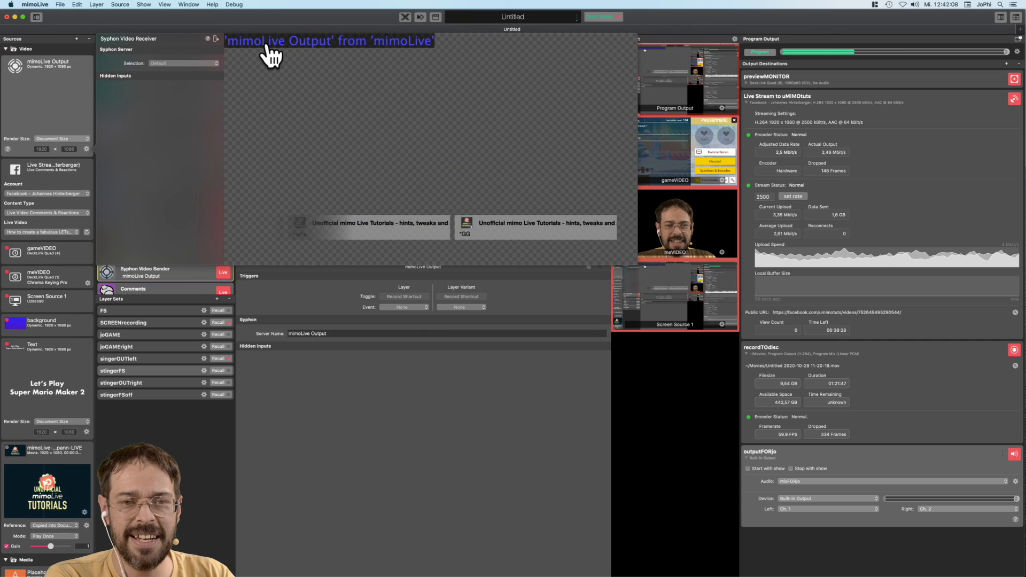
left_click(270, 49)
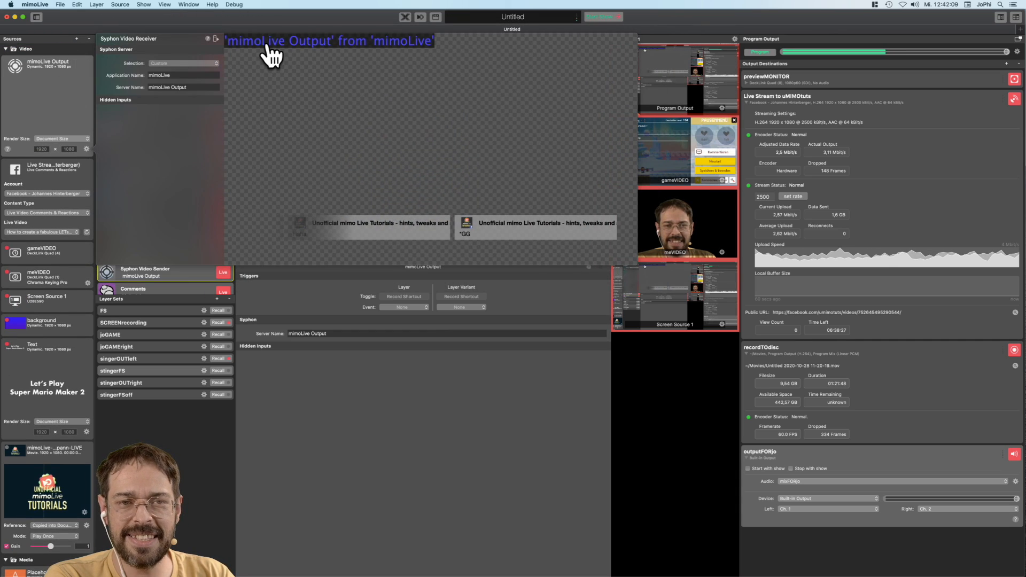
left_click(33, 102)
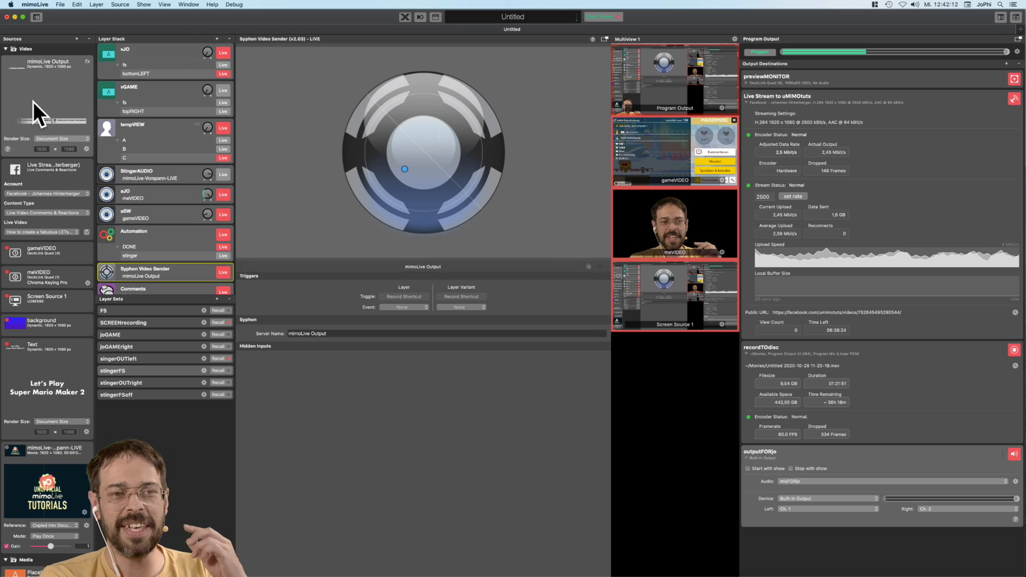
Inspect the vGAME layer's topRIGHT variant and the layers above it in the layer stack
left_click(140, 89)
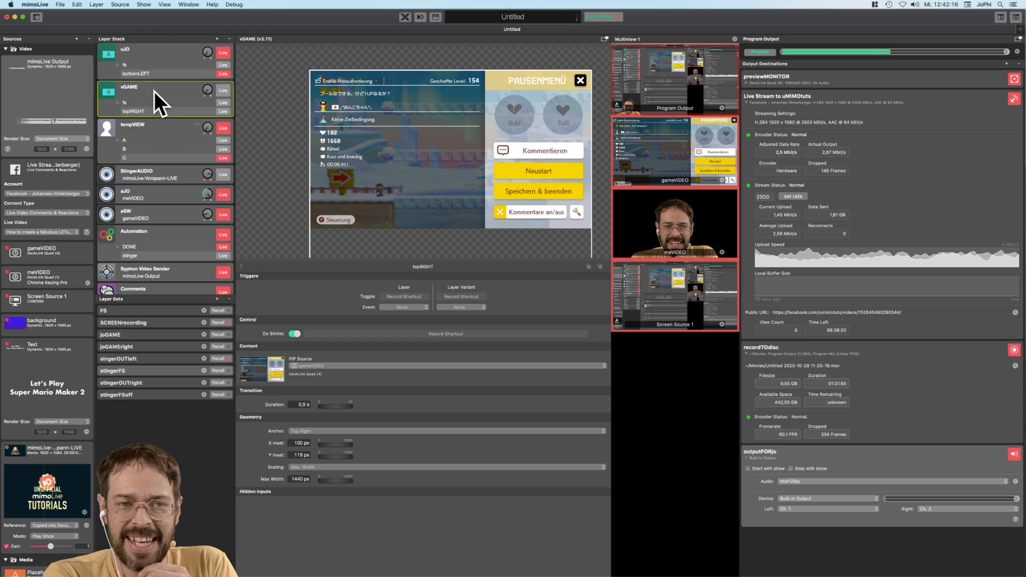
scroll(152, 91, "up", 3)
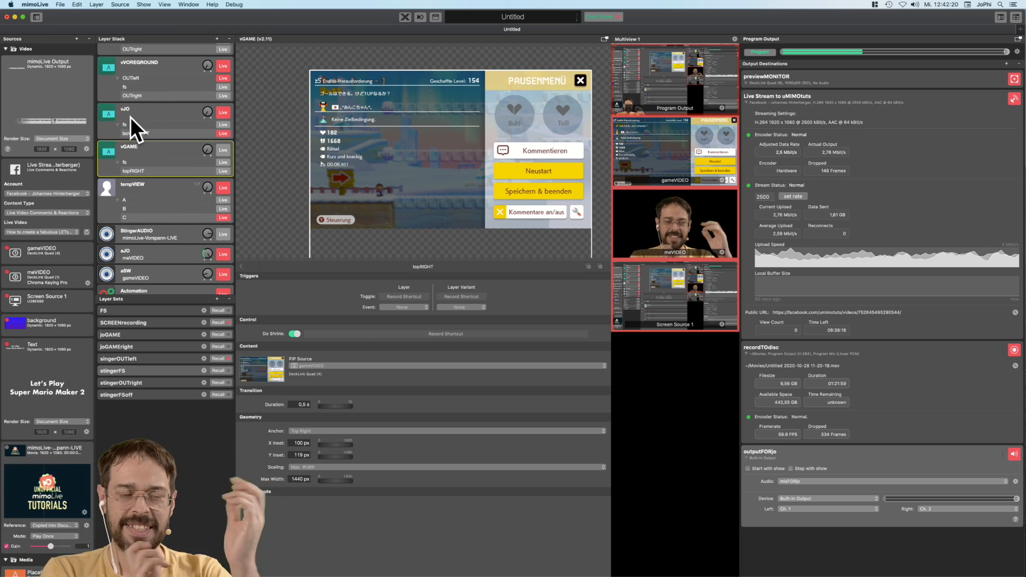
scroll(131, 117, "up", 2)
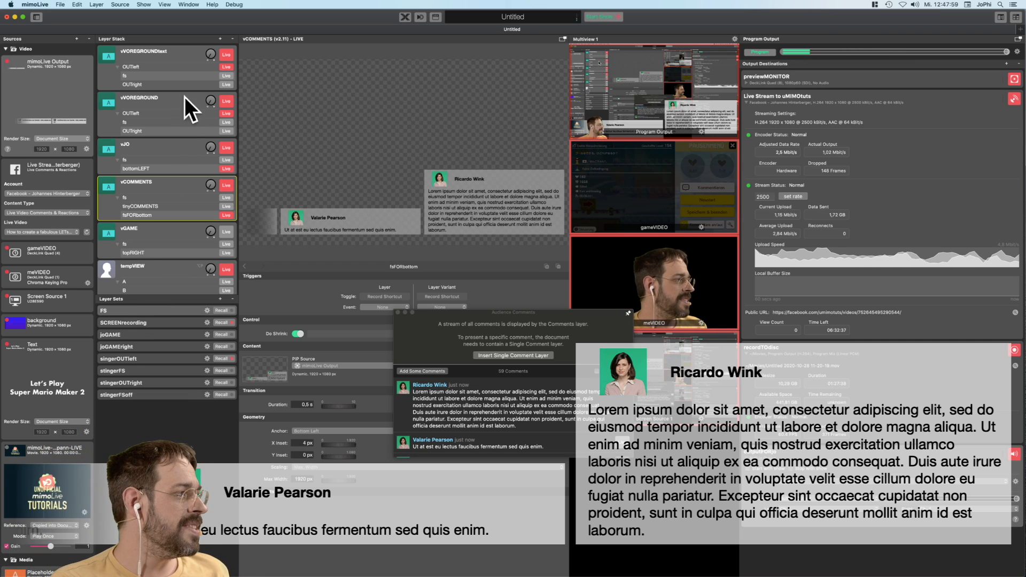
In the FS layer set, set vCOMMENTS to Live with the fs variant
left_click(181, 197)
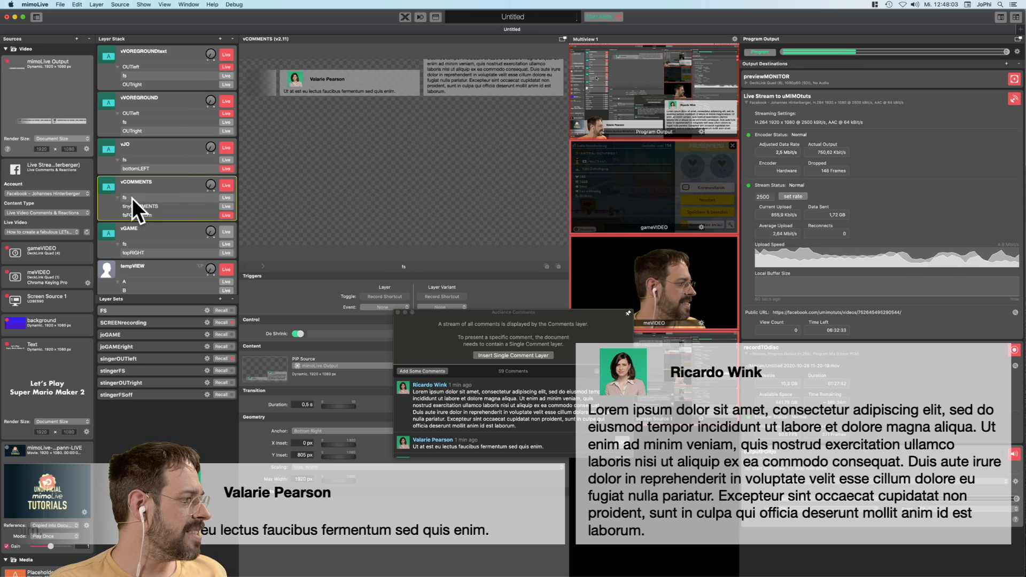
left_click(207, 310)
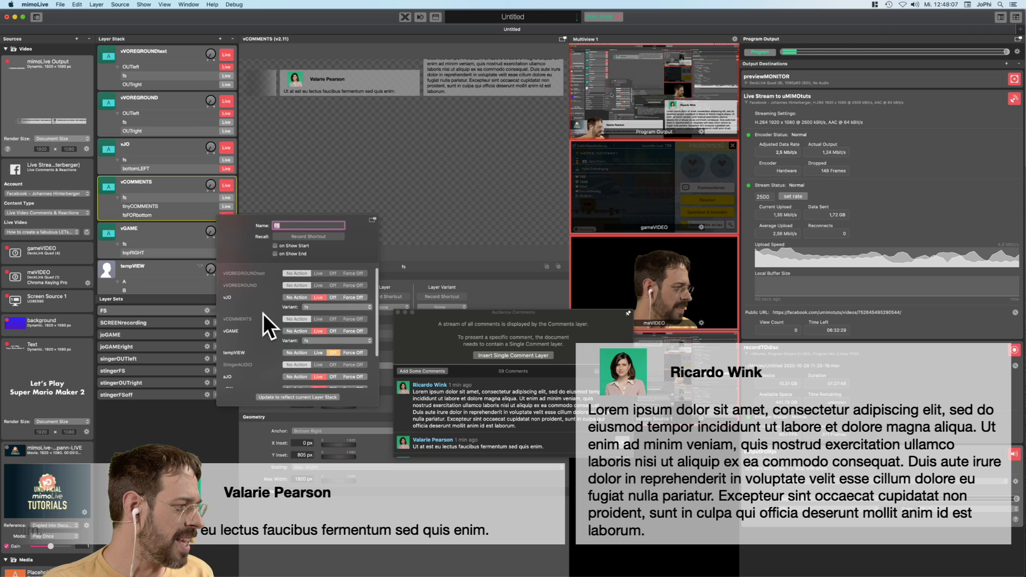
left_click(318, 318)
left_click(327, 329)
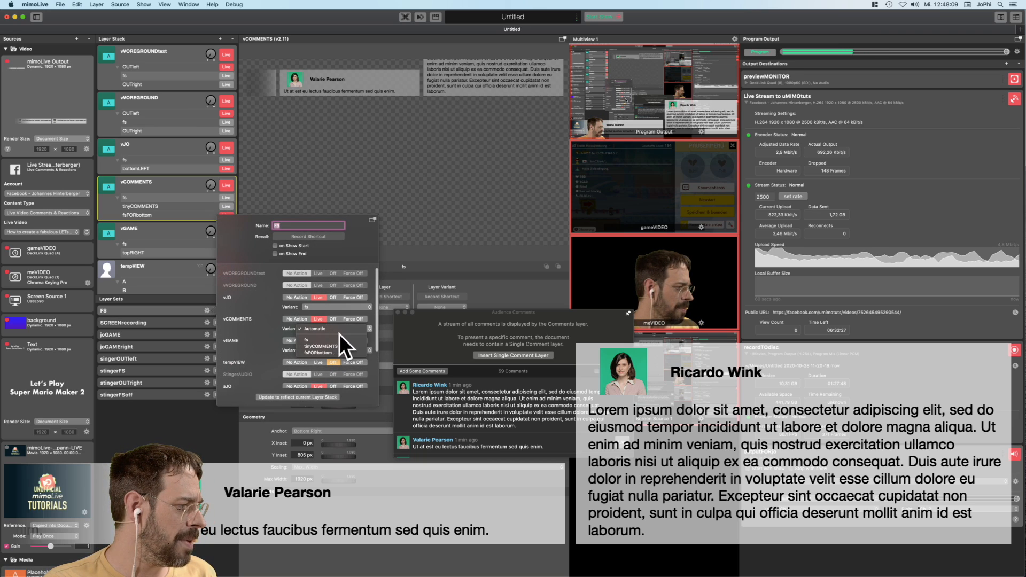
left_click(344, 338)
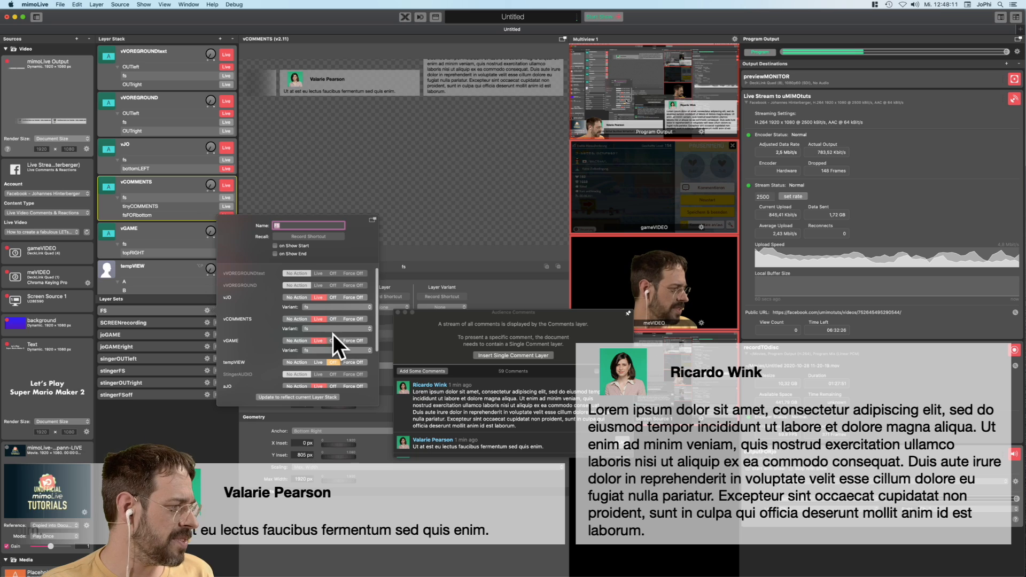
left_click(164, 316)
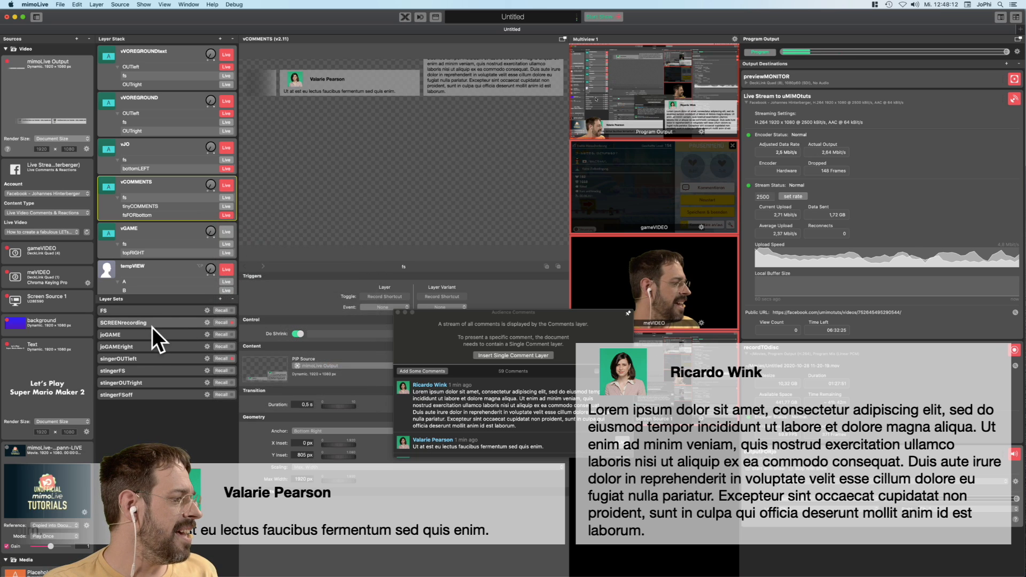
In the SCREENrecording layer set, set vCOMMENTS to Off
left_click(206, 322)
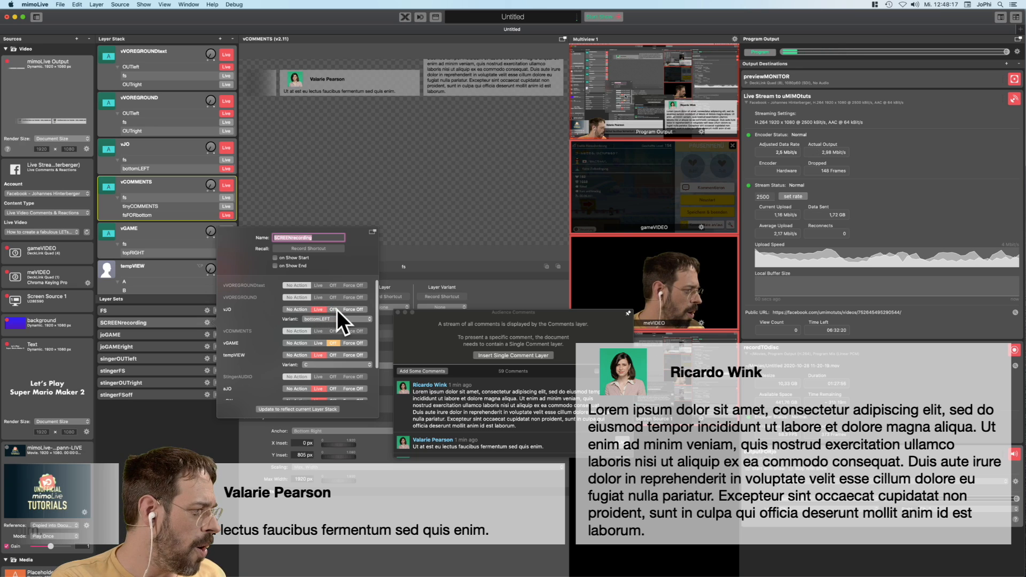
left_click(332, 331)
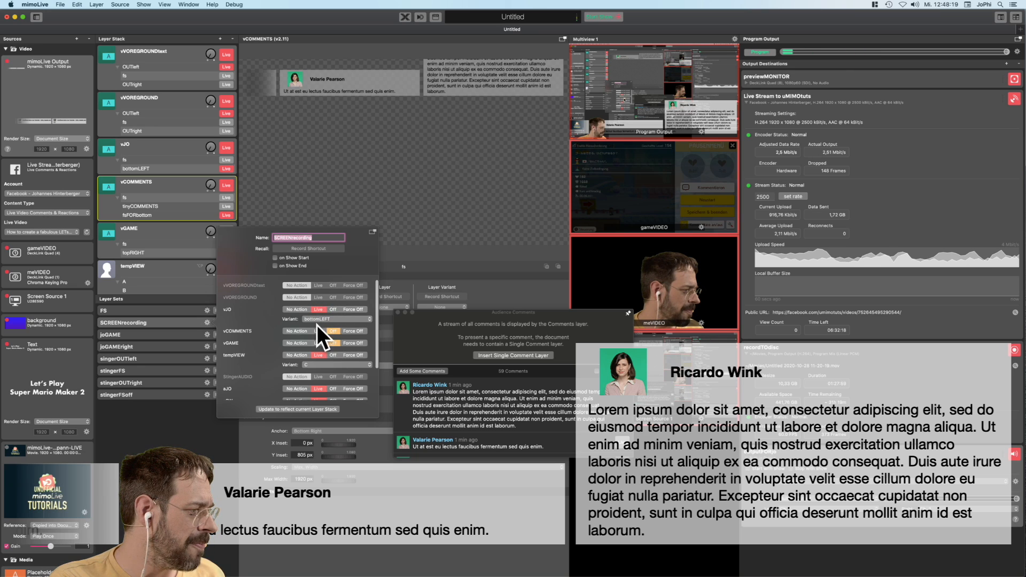
left_click(141, 334)
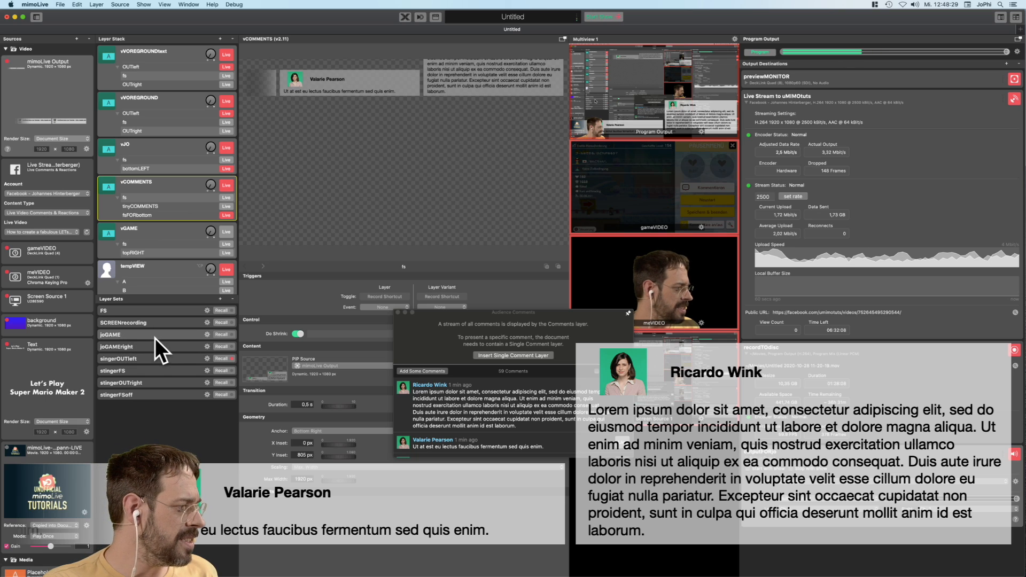
In the joGAME layer set, set vCOMMENTS to Live with the tinyCOMMENTS variant
left_click(207, 334)
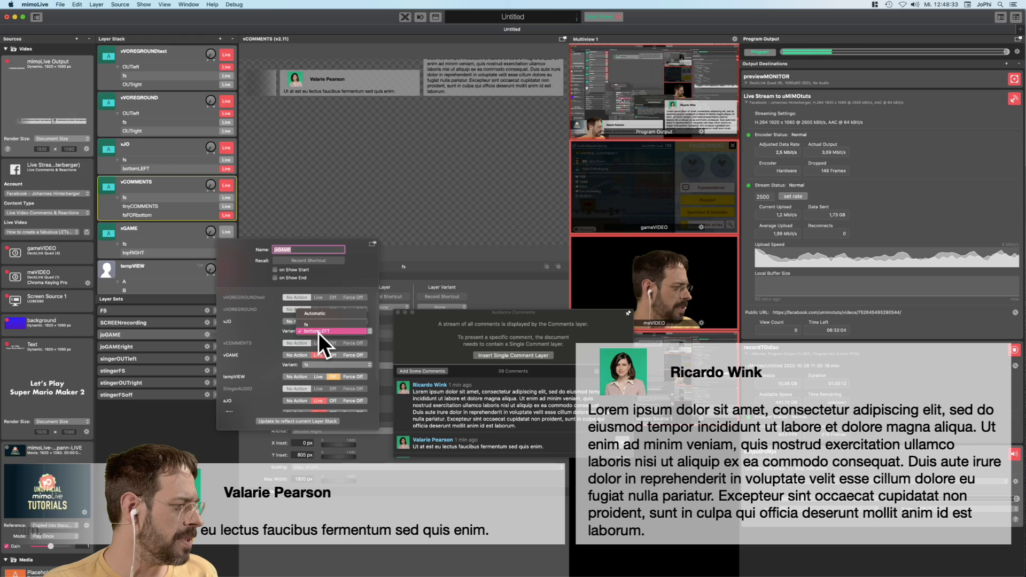
left_click(321, 344)
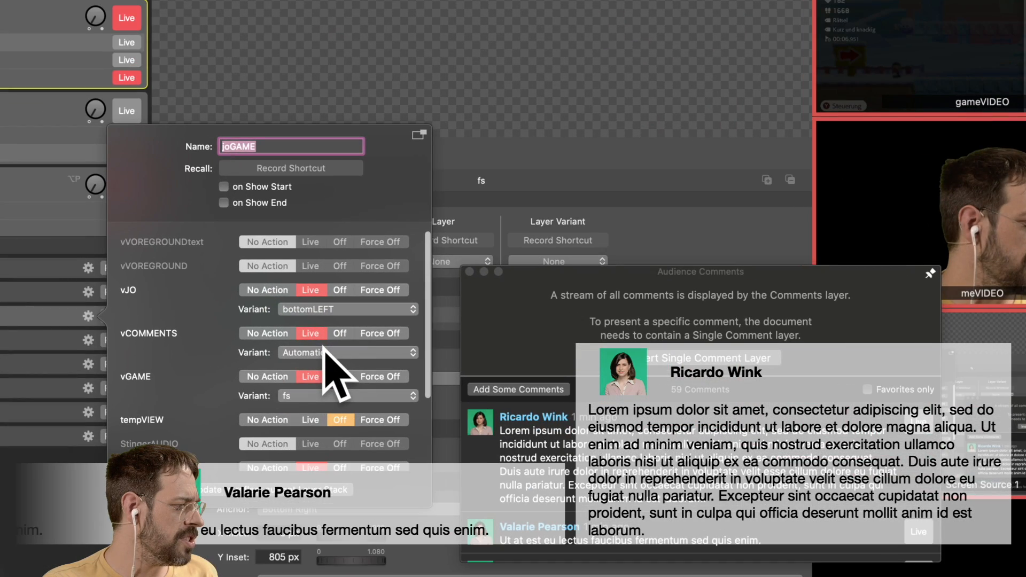
left_click(324, 353)
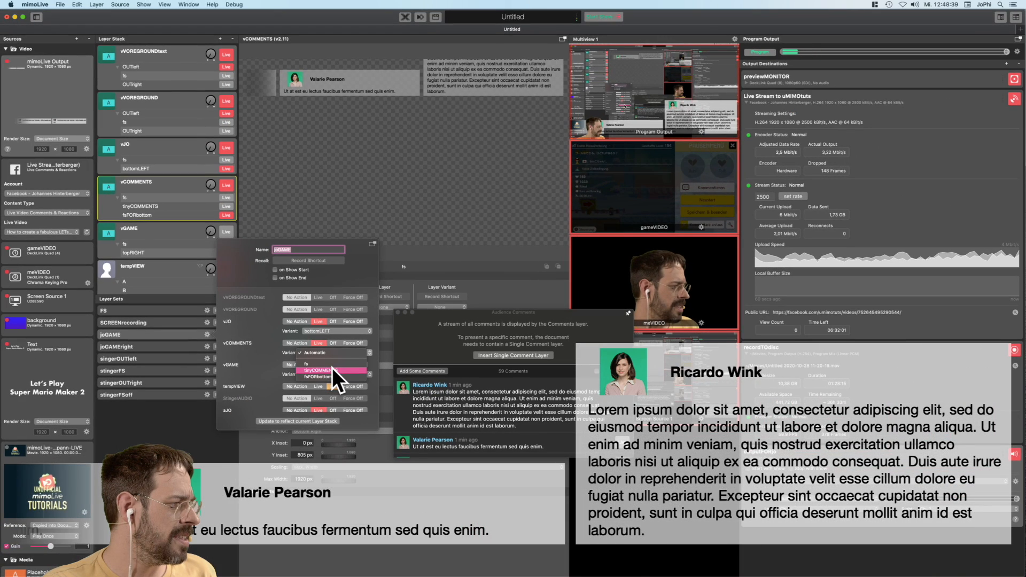
left_click(341, 382)
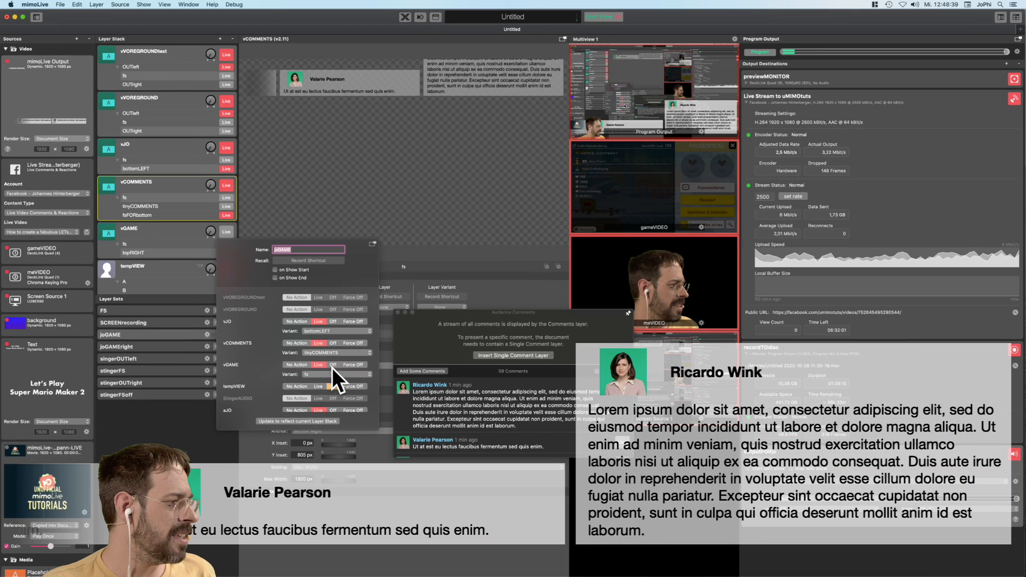
left_click(158, 345)
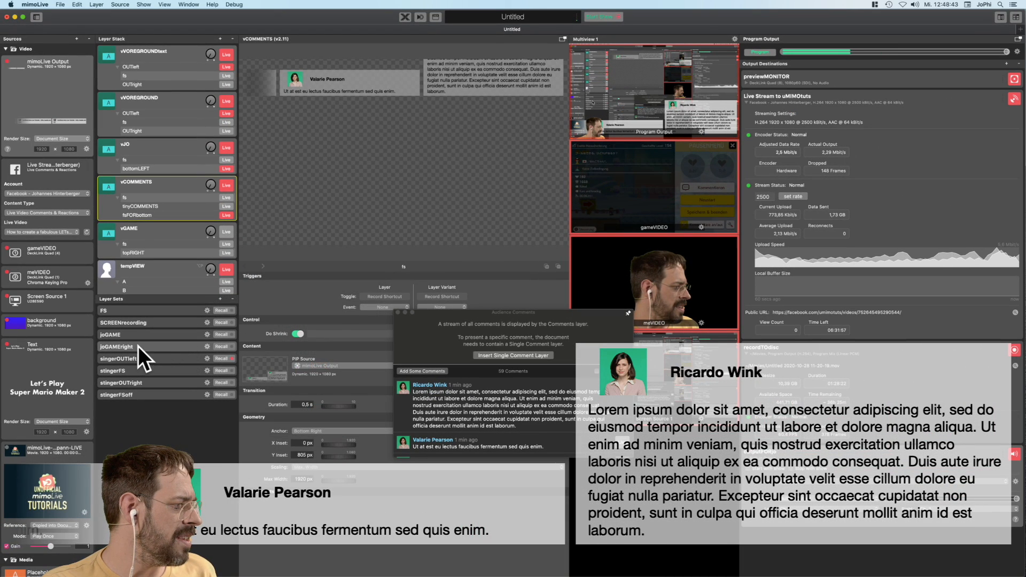
In the joGAMEright layer set, set vCOMMENTS to Live with the fsFORbottom variant
left_click(207, 346)
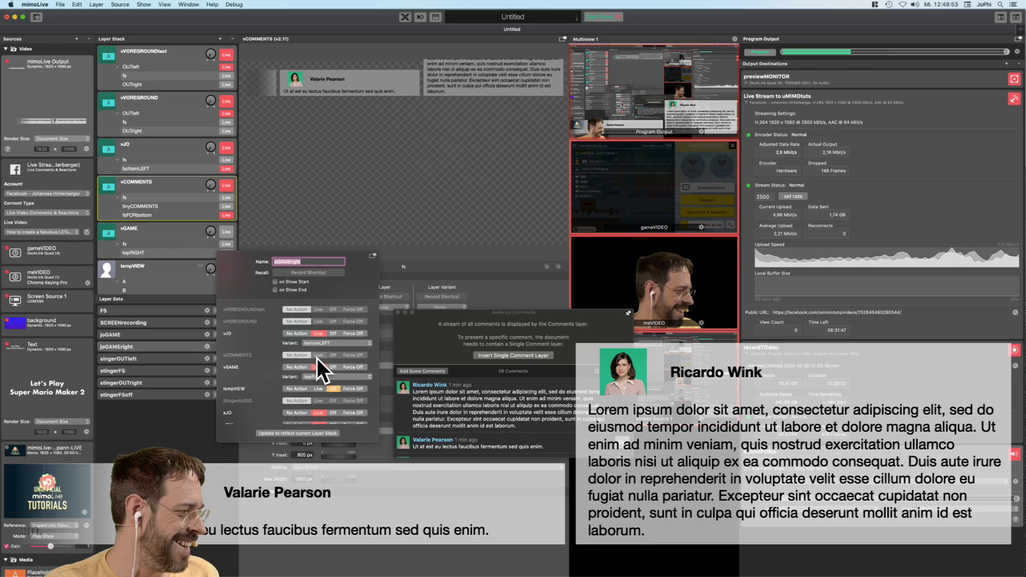
left_click(317, 353)
left_click(325, 363)
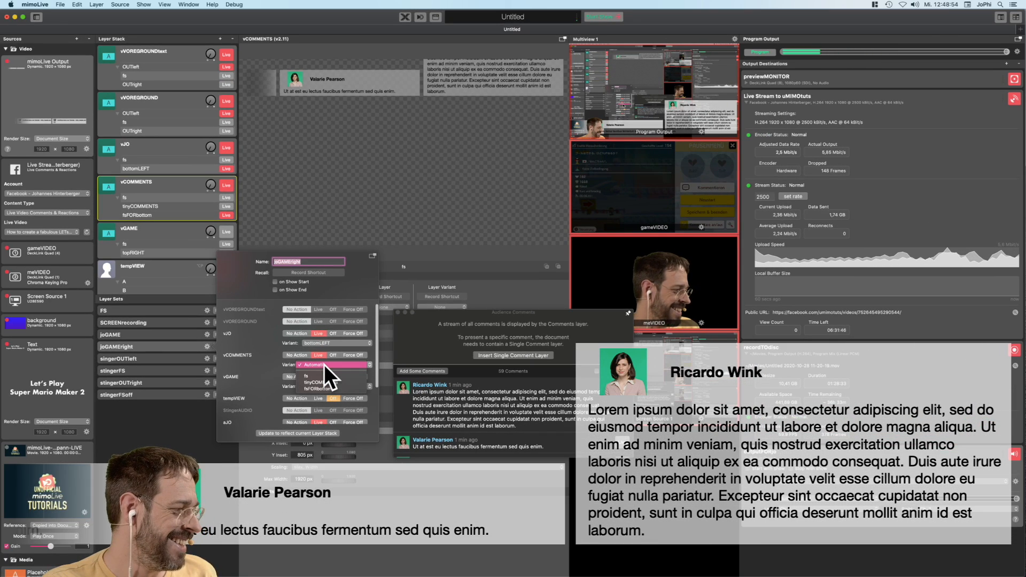
left_click(349, 388)
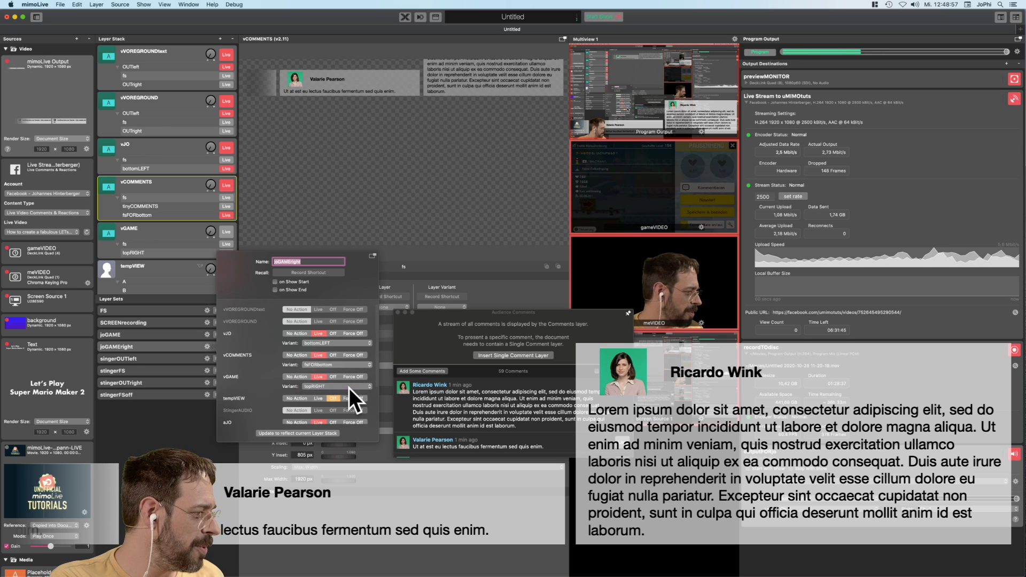
left_click(171, 357)
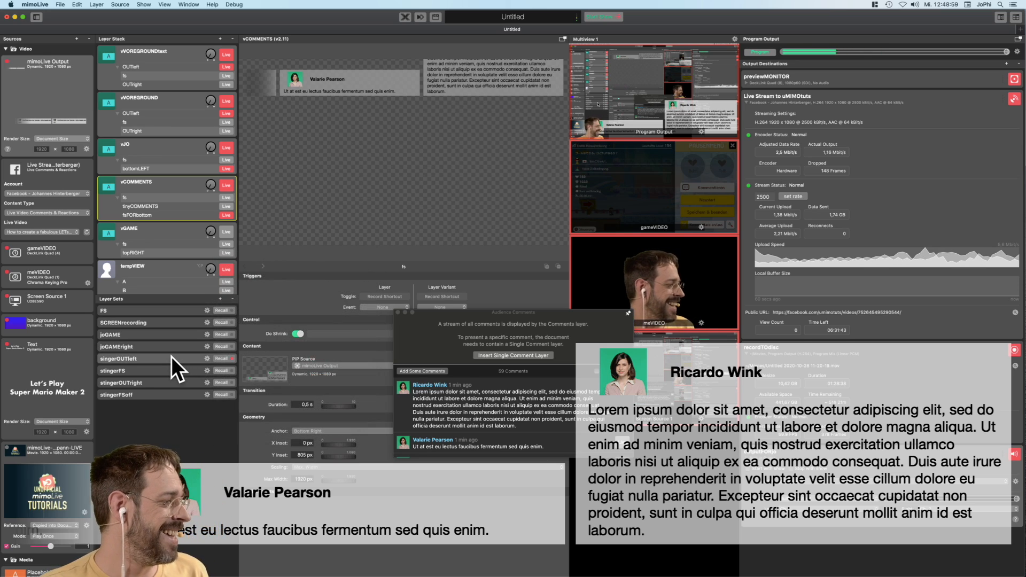
Recall the SCREENrecording layer set
left_click(221, 310)
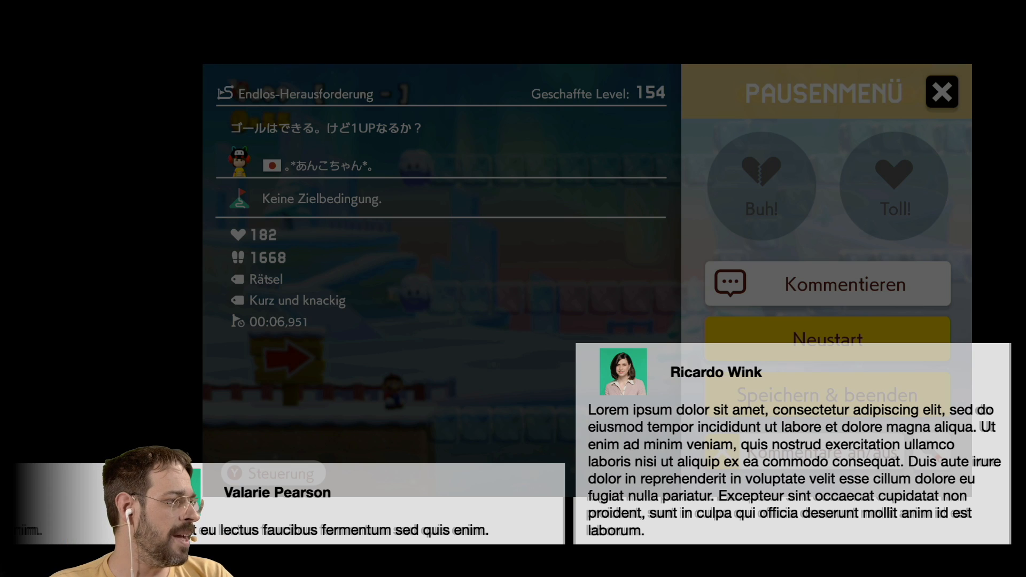
left_click(220, 312)
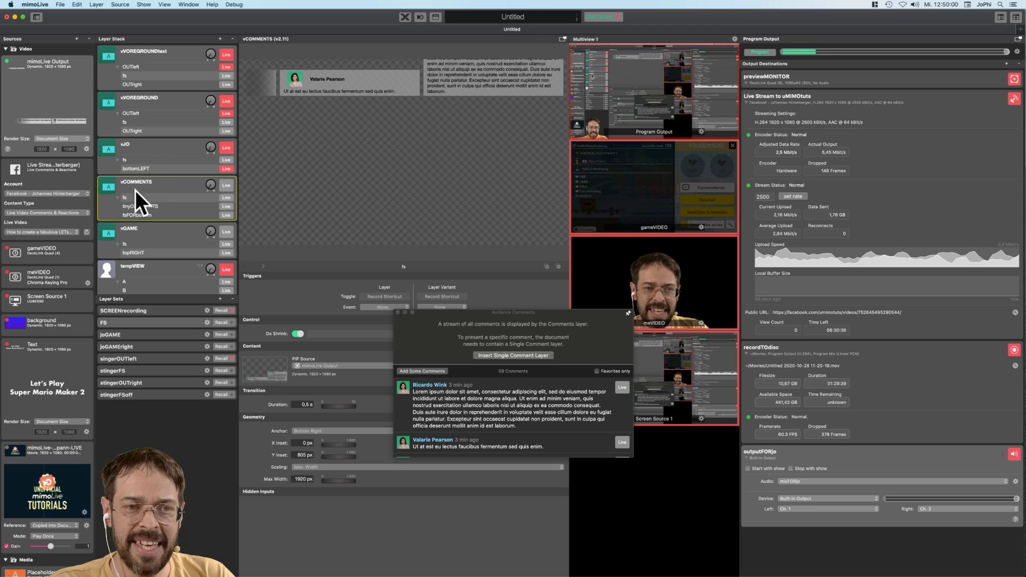
Move the game picture in vGAME's topRIGHT variant to about 237 px X inset and 135 px Y inset, and recall joGAME
left_click(140, 243)
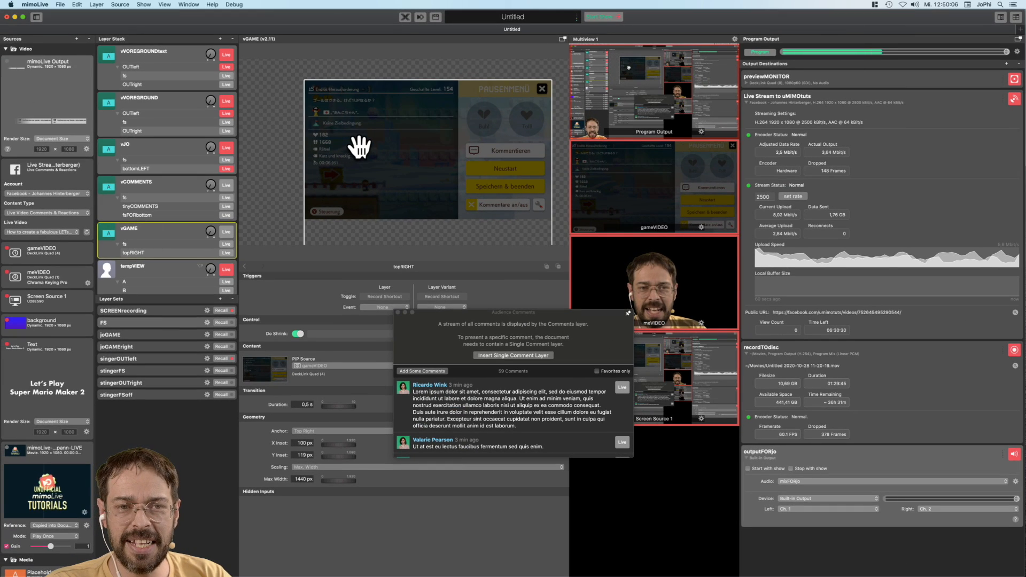
left_click_drag(359, 147, 336, 153)
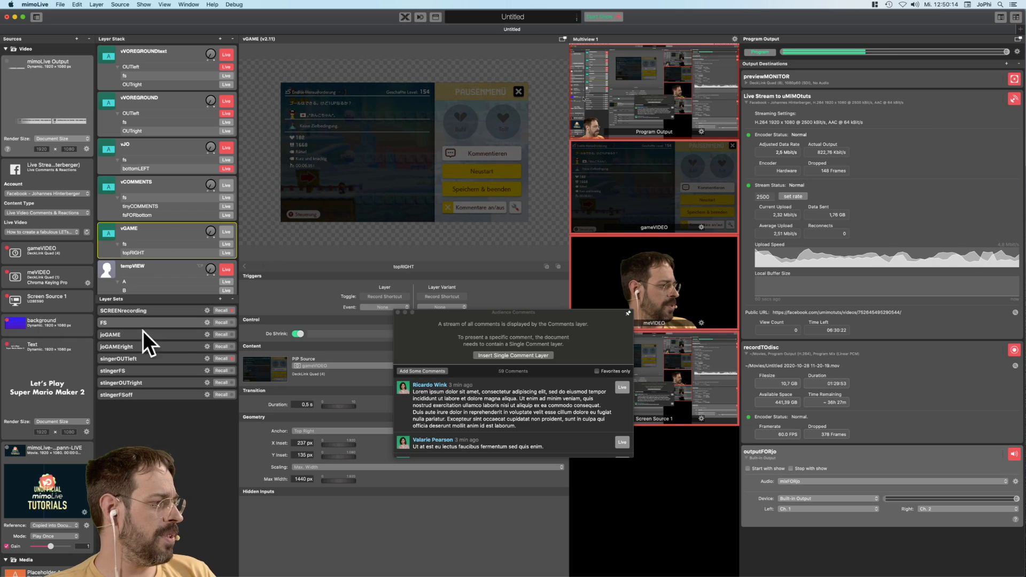
left_click(222, 334)
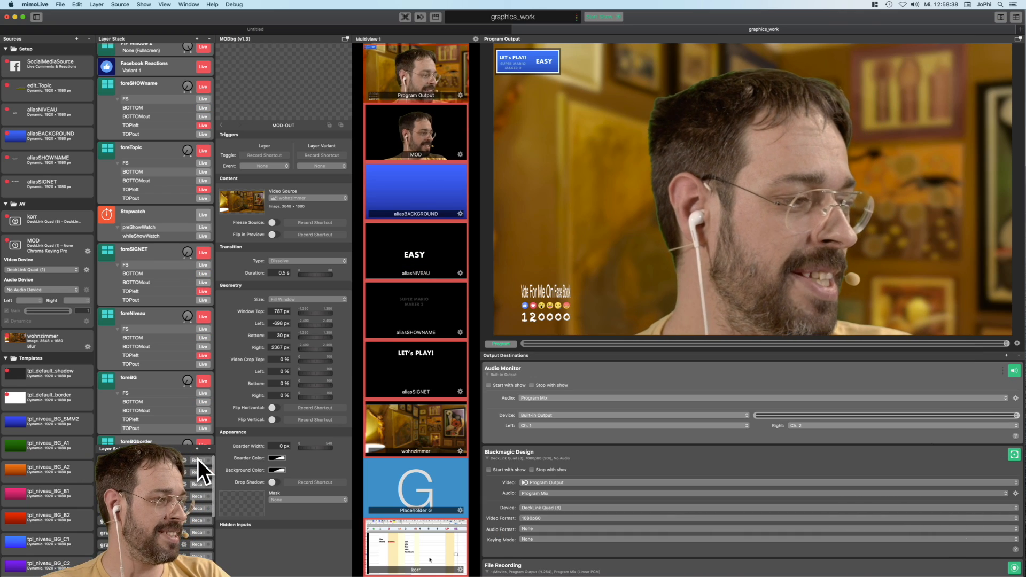
In the graphics_work document, recall the first three layer sets in order to demonstrate hidden, corner and full-screen graphics, and return to the corner layout
left_click(198, 460)
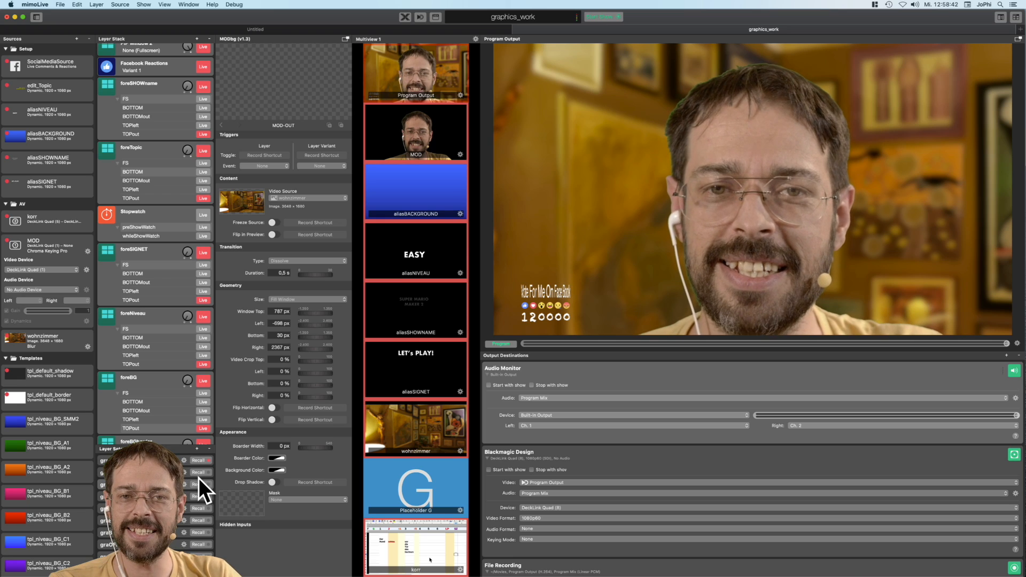
left_click(198, 472)
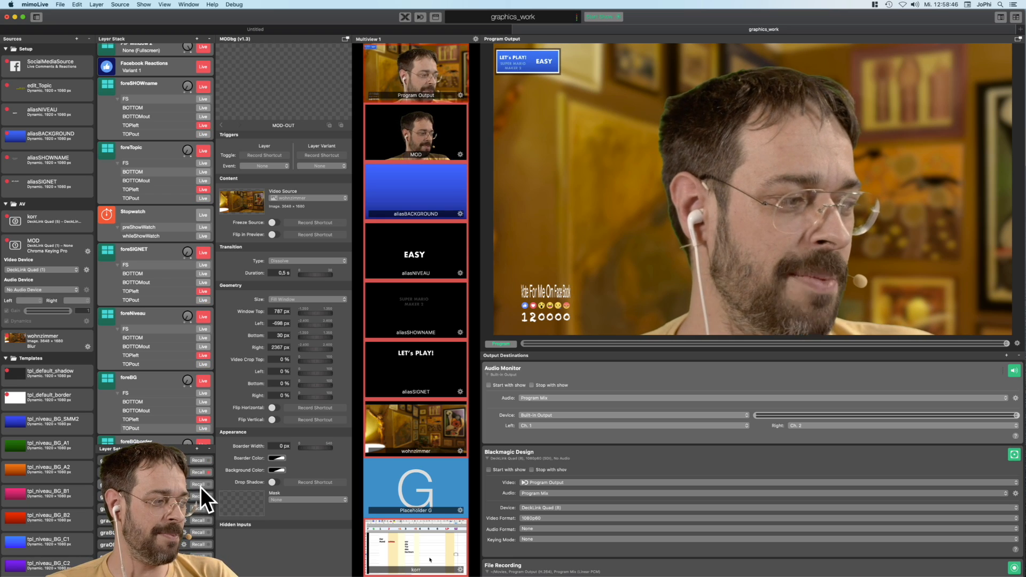
left_click(199, 484)
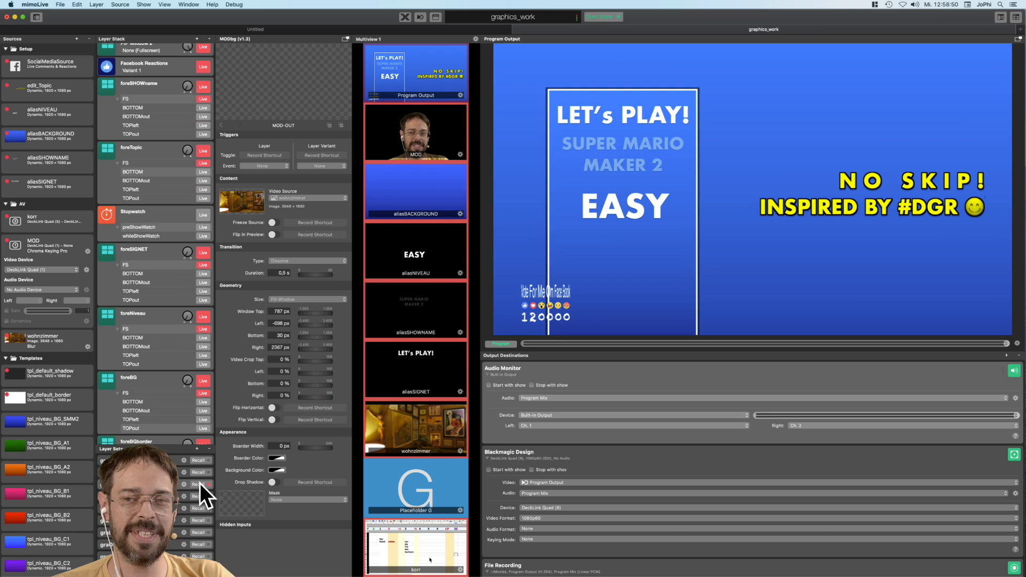
left_click(200, 474)
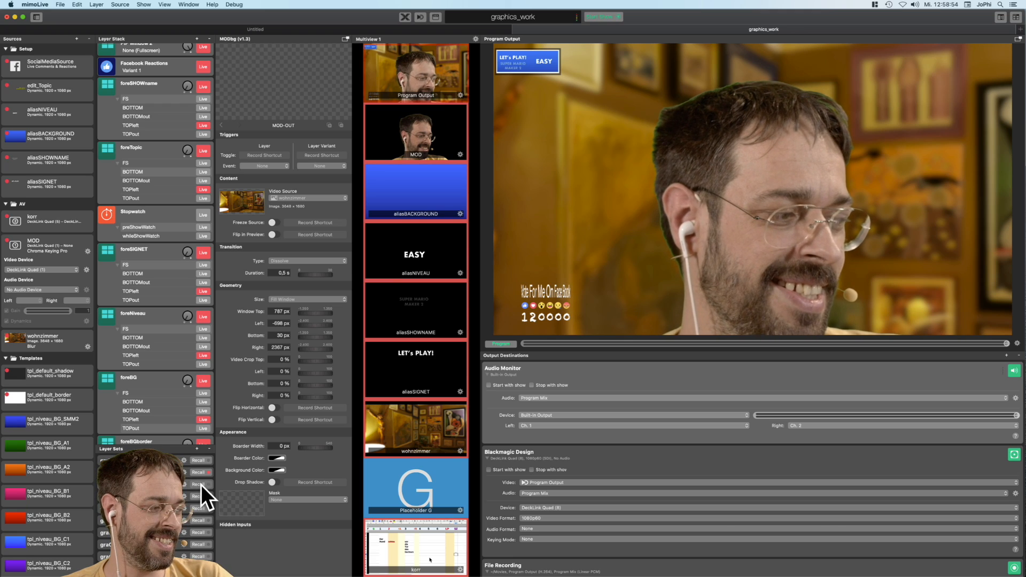
Recall the third layer set for full-screen graphics, and switch the topic text off and on using the fourth and third layer sets
left_click(201, 485)
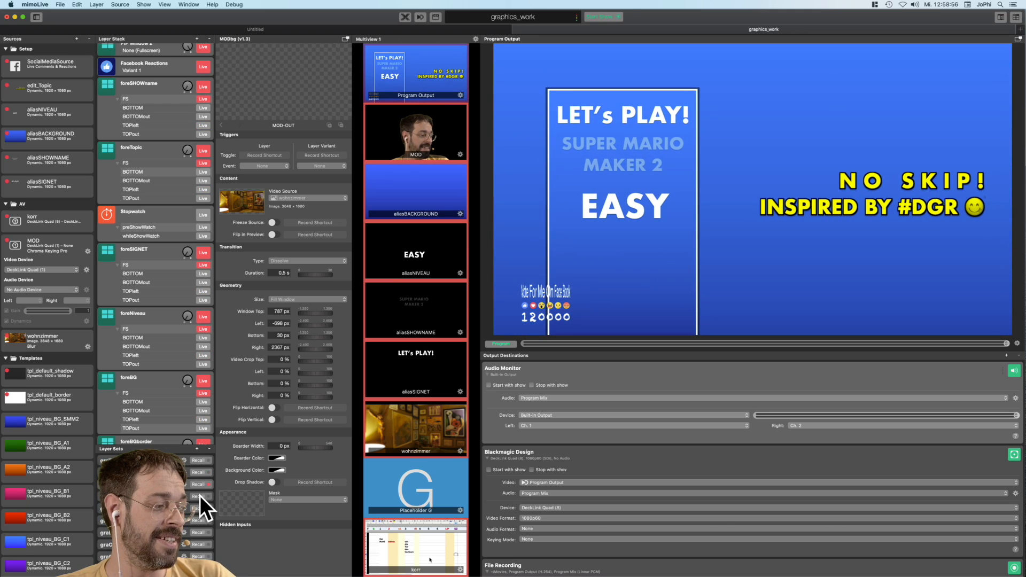
left_click(200, 495)
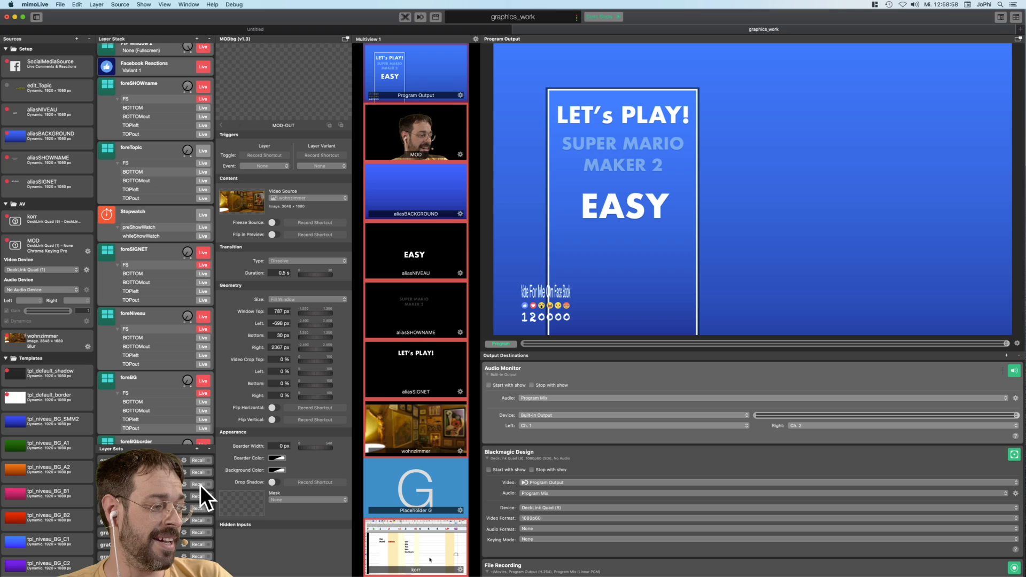
left_click(200, 485)
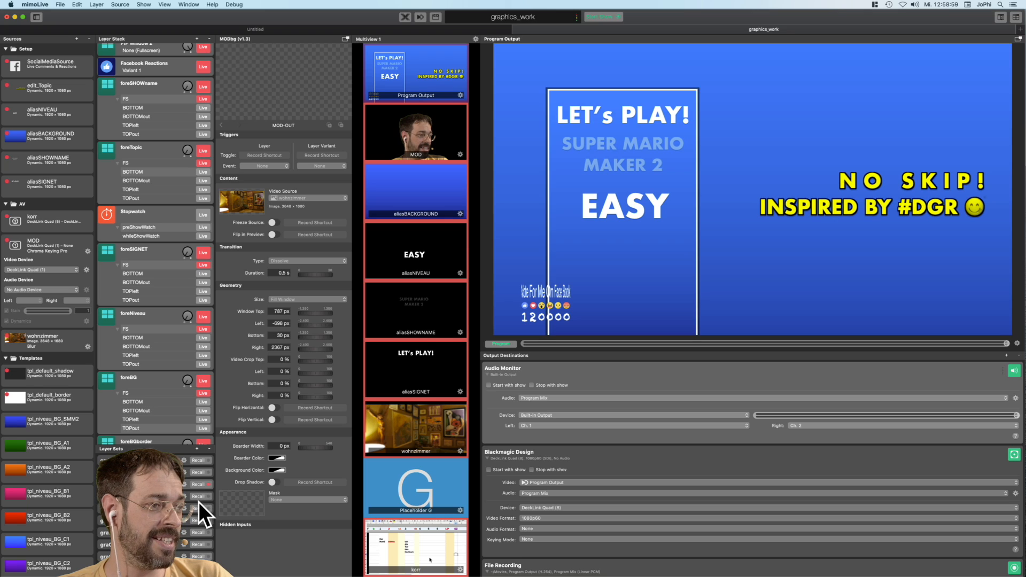
Switch the full-screen topic text off, on and off again using the fourth and third layer sets
left_click(200, 497)
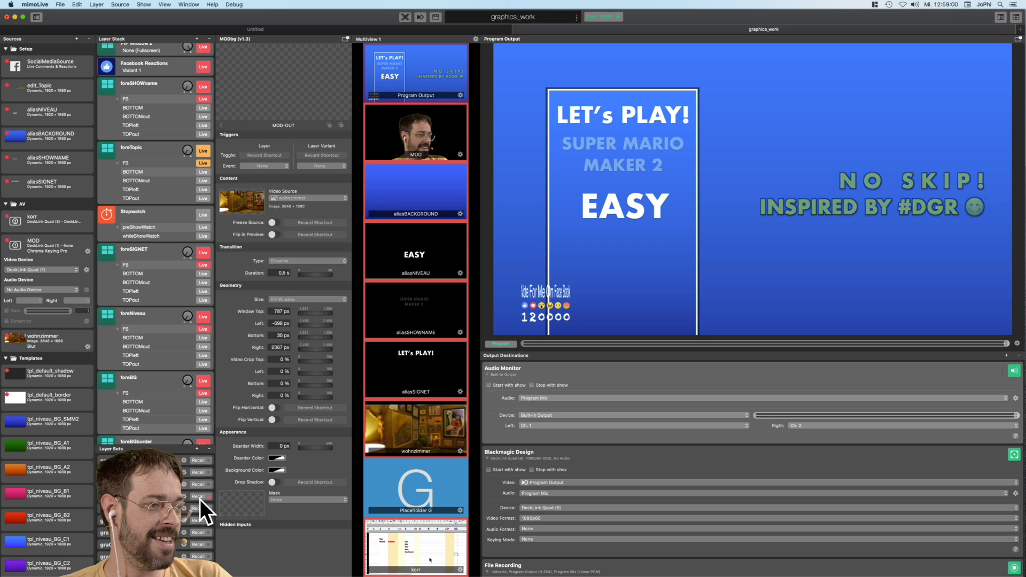
left_click(199, 484)
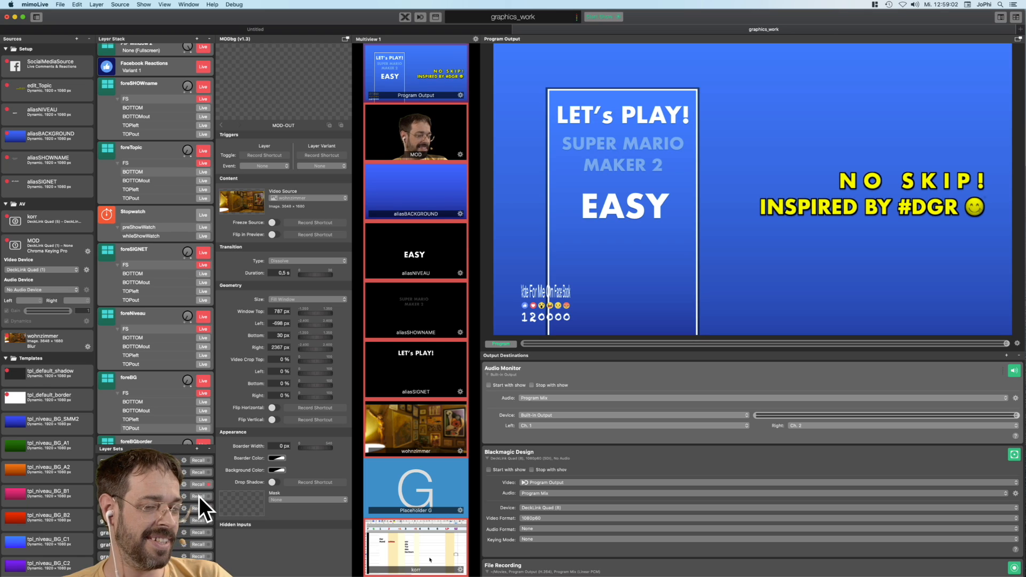
left_click(198, 496)
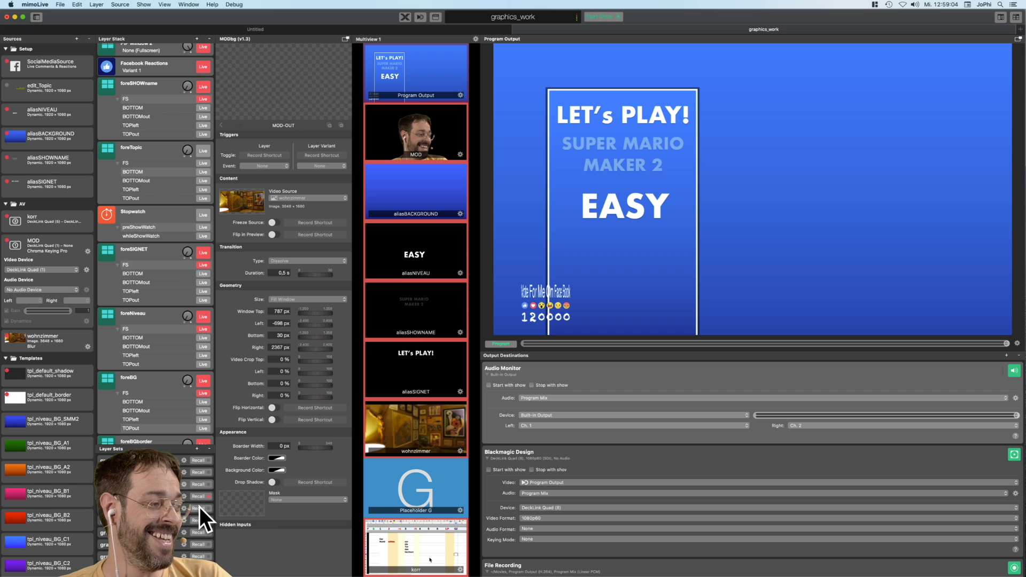
Recall the fifth layer set for the bottom-banner layout and take the Facebook Reactions layer off air
left_click(199, 507)
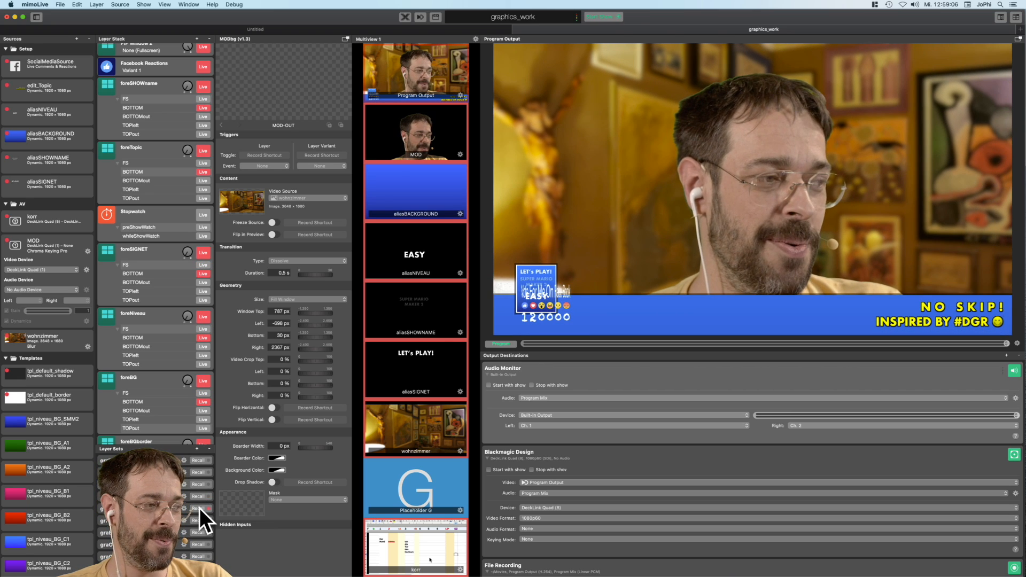
scroll(110, 156, "up", 2)
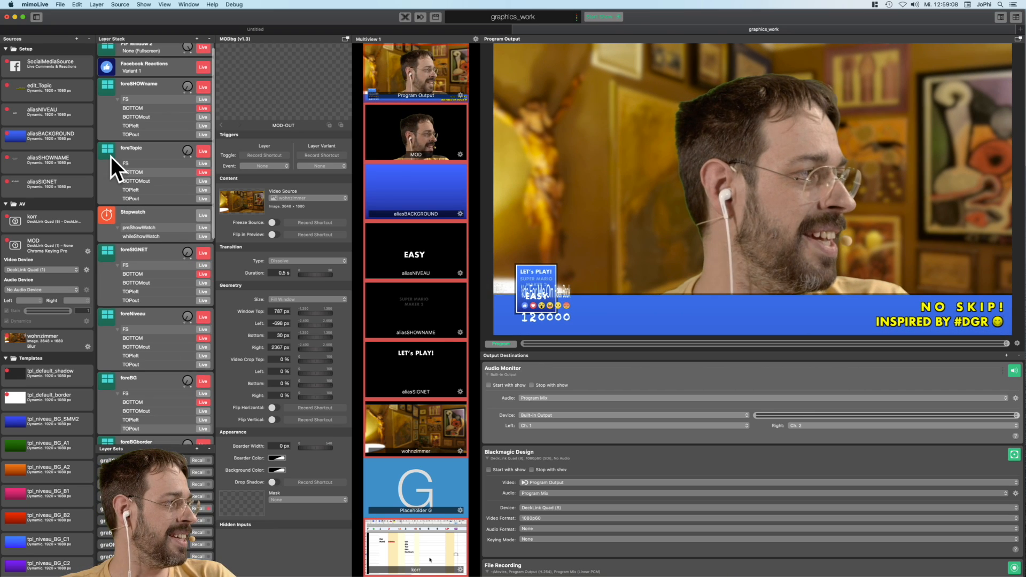
left_click(202, 74)
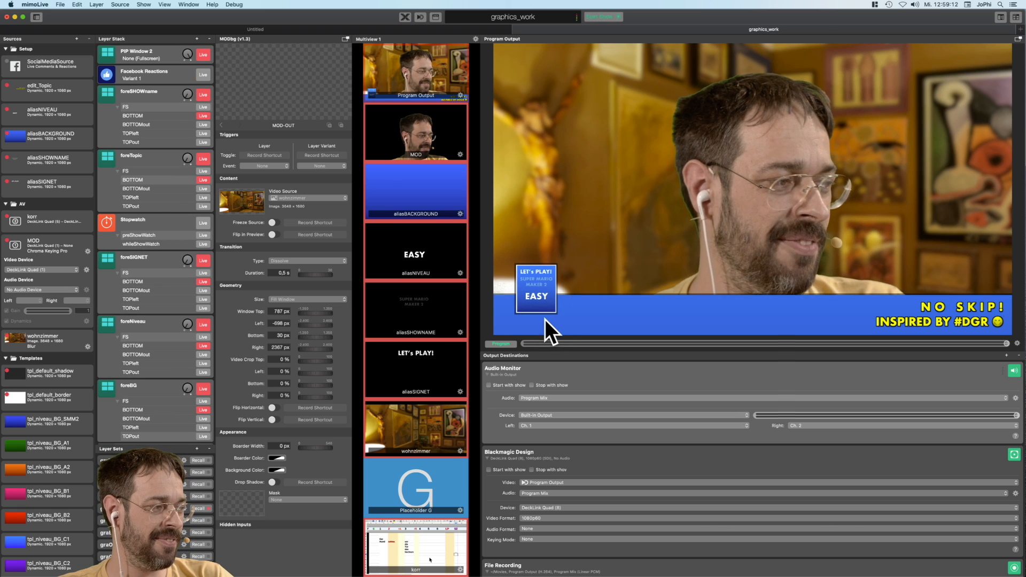
Alternate between full-screen graphics and the bottom-banner layout with the fourth, third and fifth layer sets, ending on the banner
left_click(199, 496)
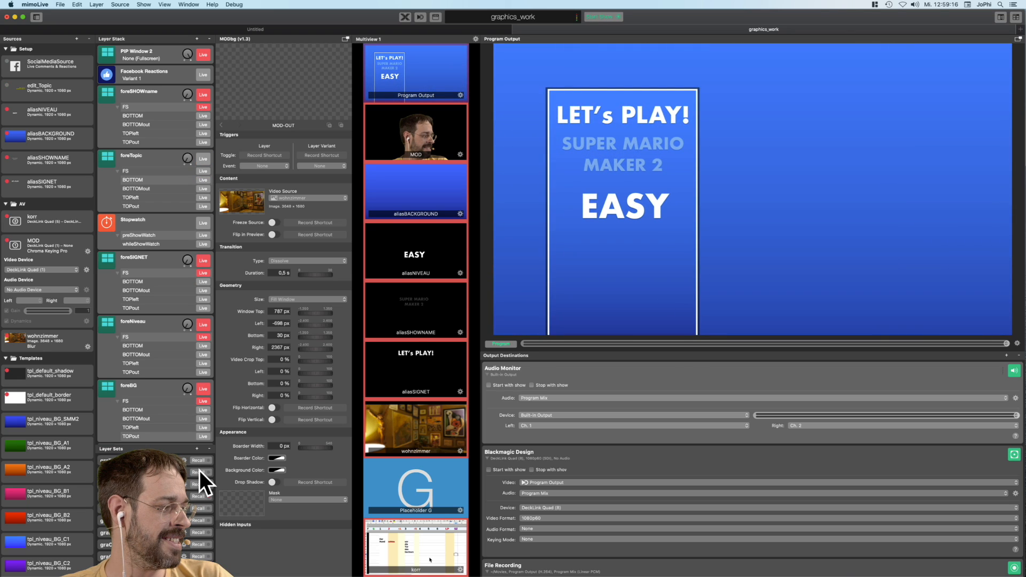
left_click(199, 471)
left_click(199, 507)
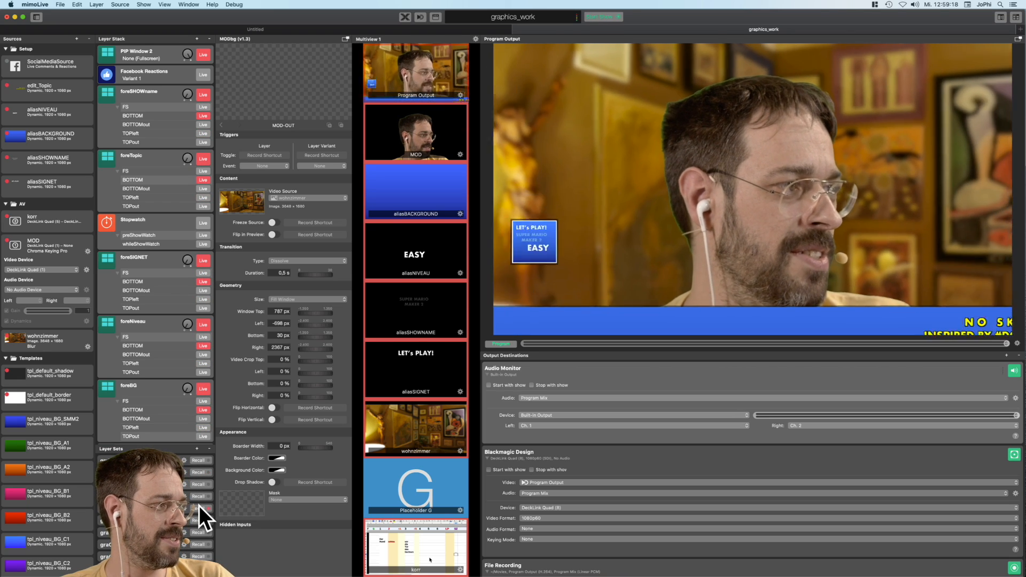
left_click(198, 495)
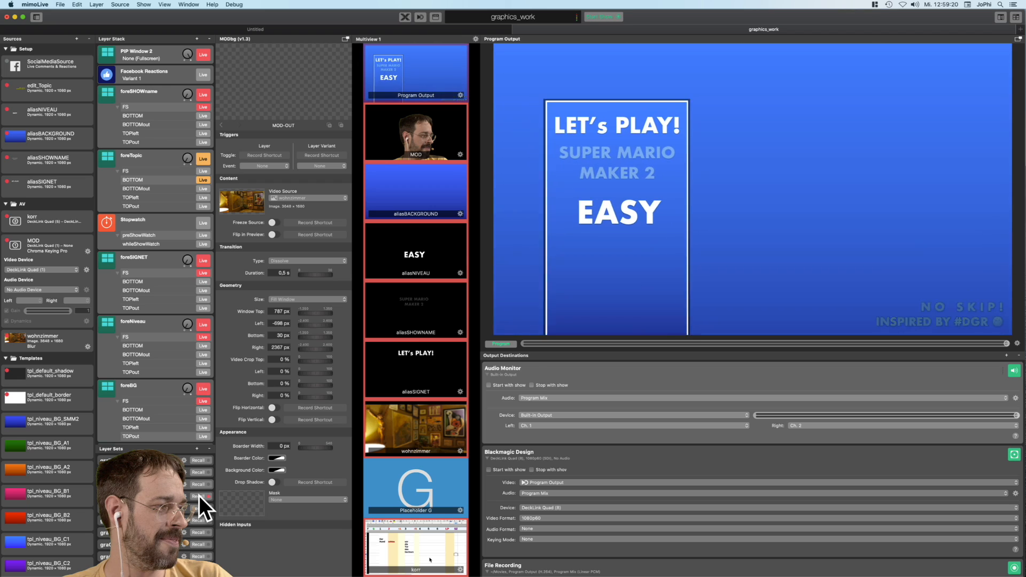
left_click(199, 480)
left_click(200, 472)
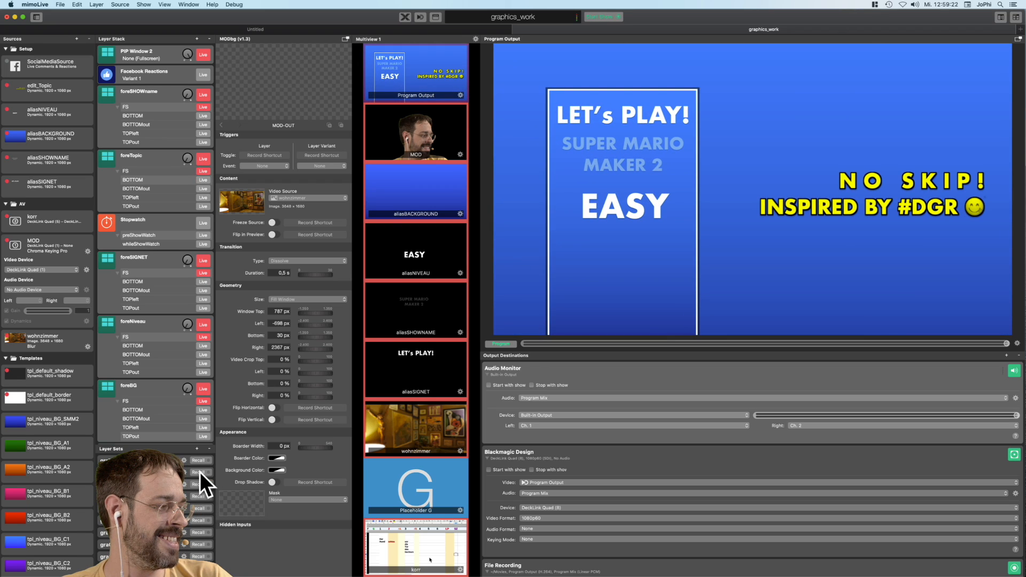
left_click(199, 507)
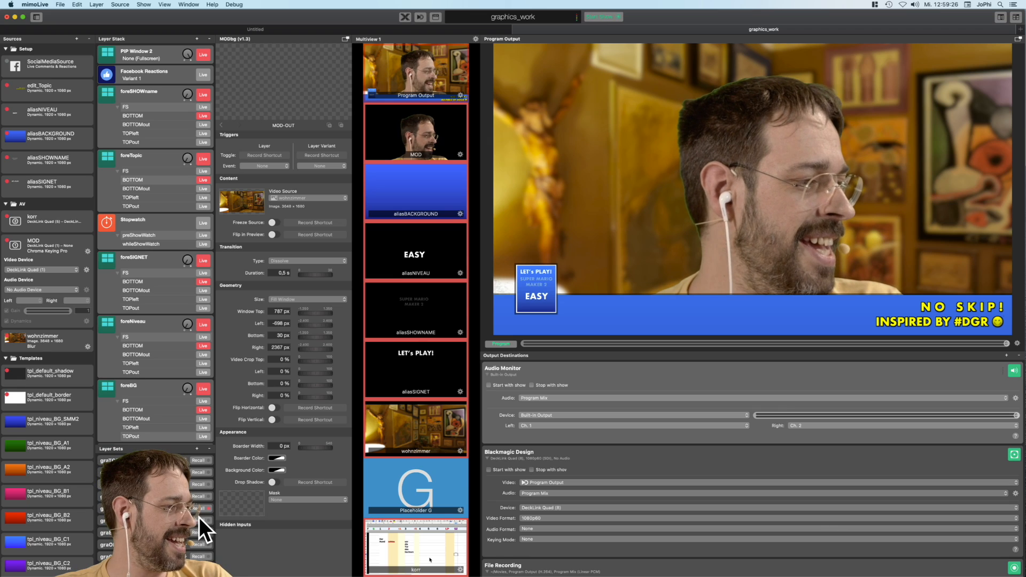
Toggle the banner's topic text off and on with the sixth and fifth layer sets, and move the banner out with the seventh
left_click(198, 519)
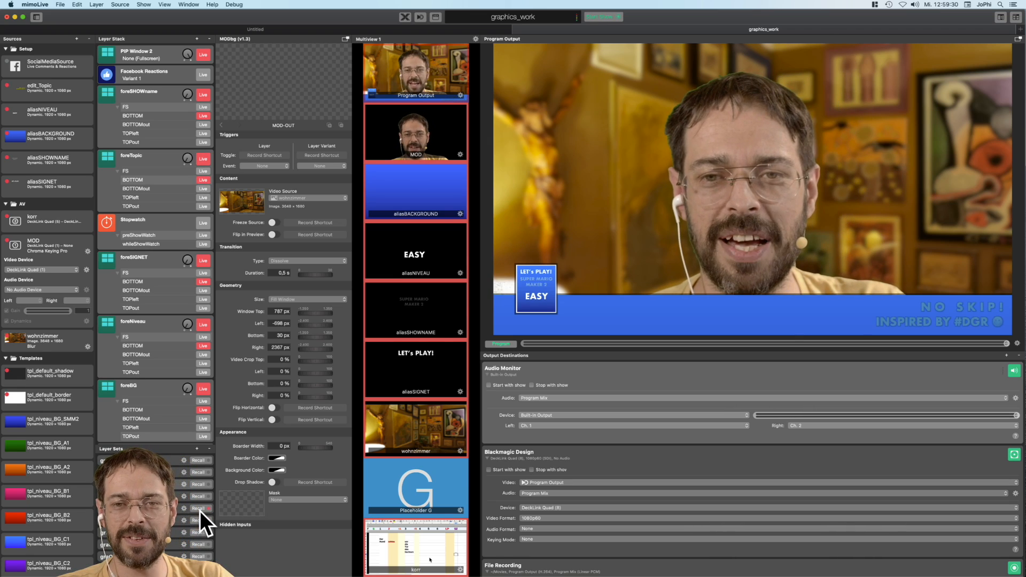
left_click(200, 509)
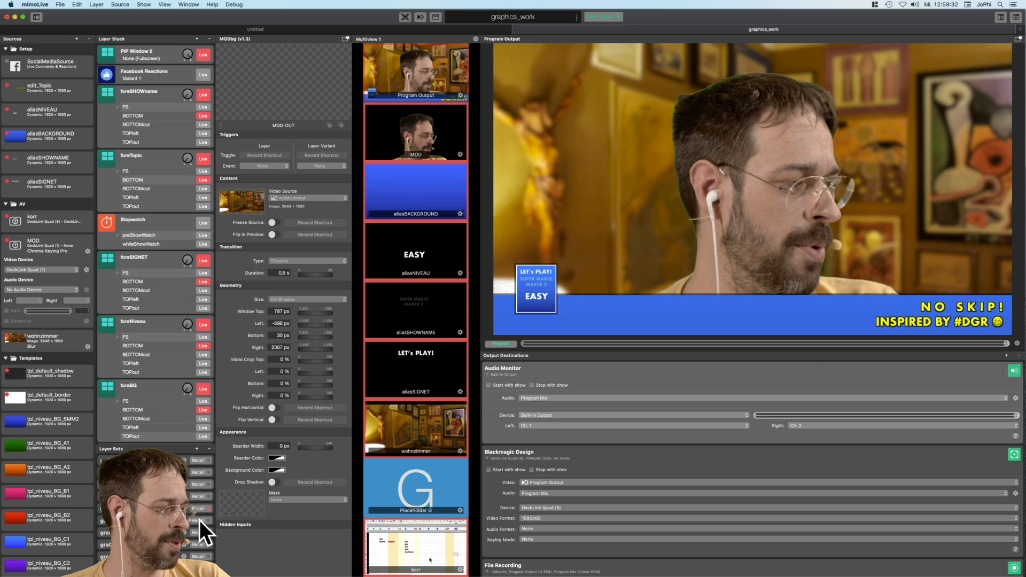
left_click(201, 532)
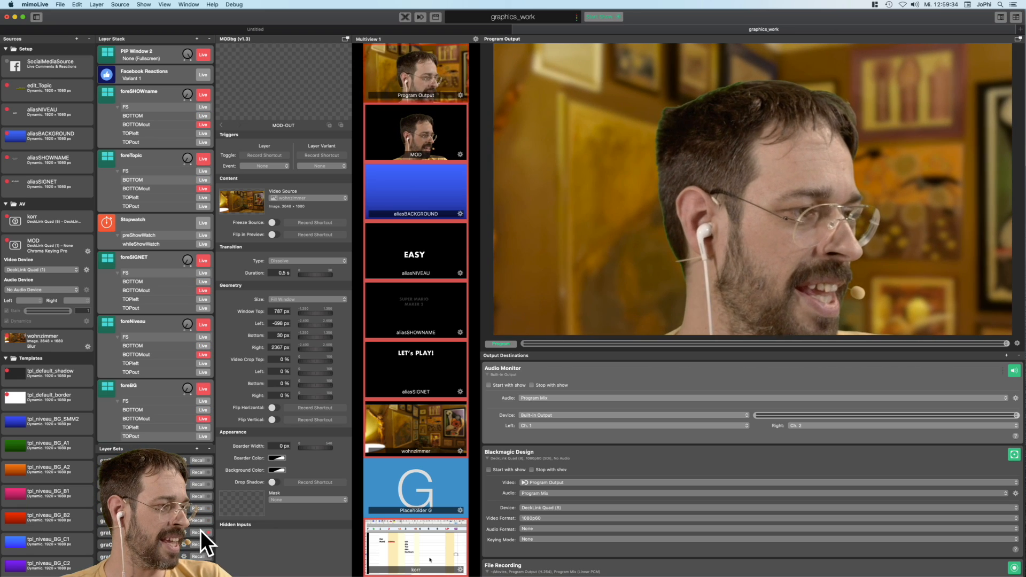
Demonstrate full-screen graphics with and without topic text plus hidden graphics using layer sets four, eight and three, and return to the bottom banner
left_click(201, 497)
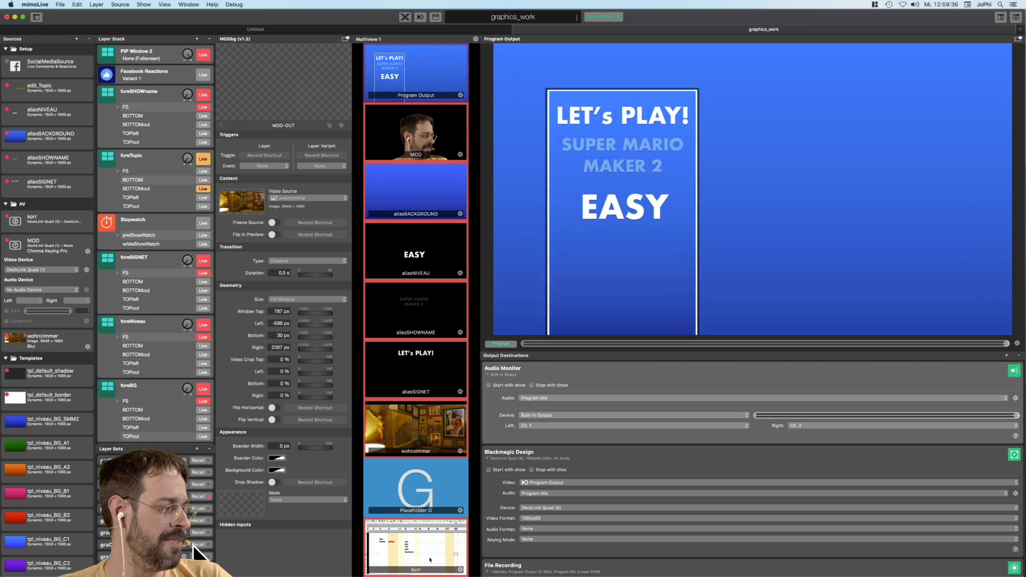
left_click(194, 544)
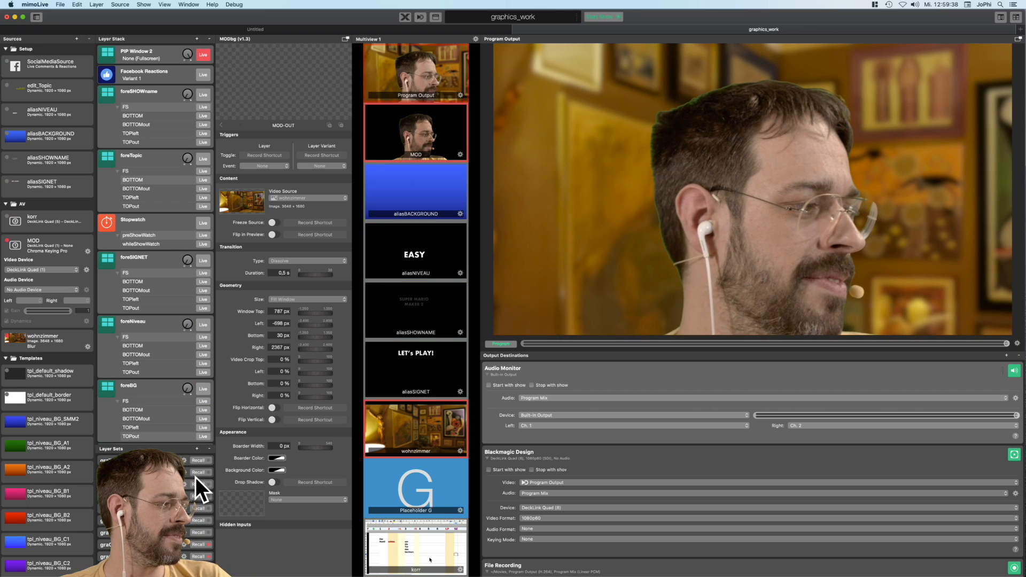
left_click(197, 484)
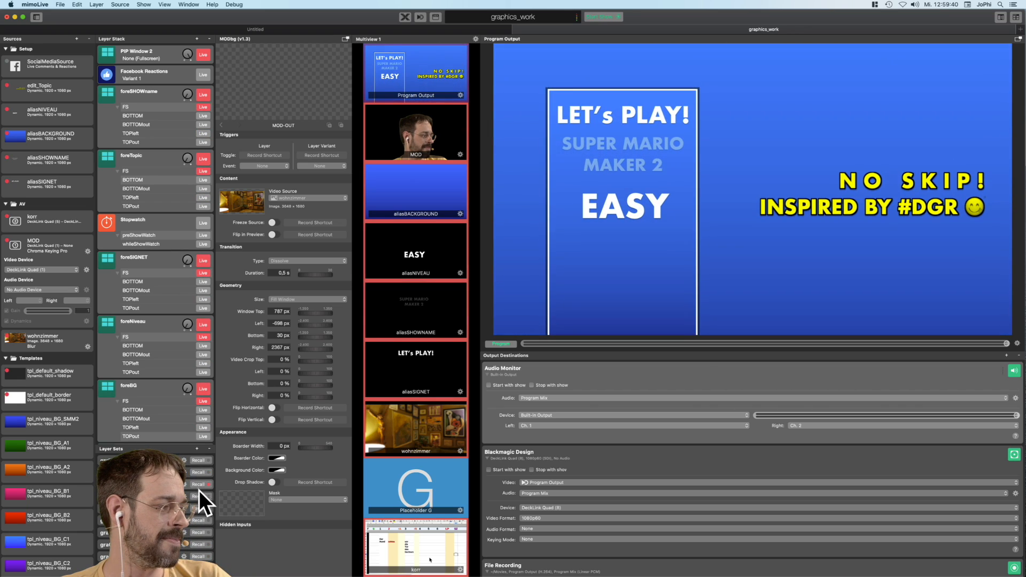
left_click(200, 507)
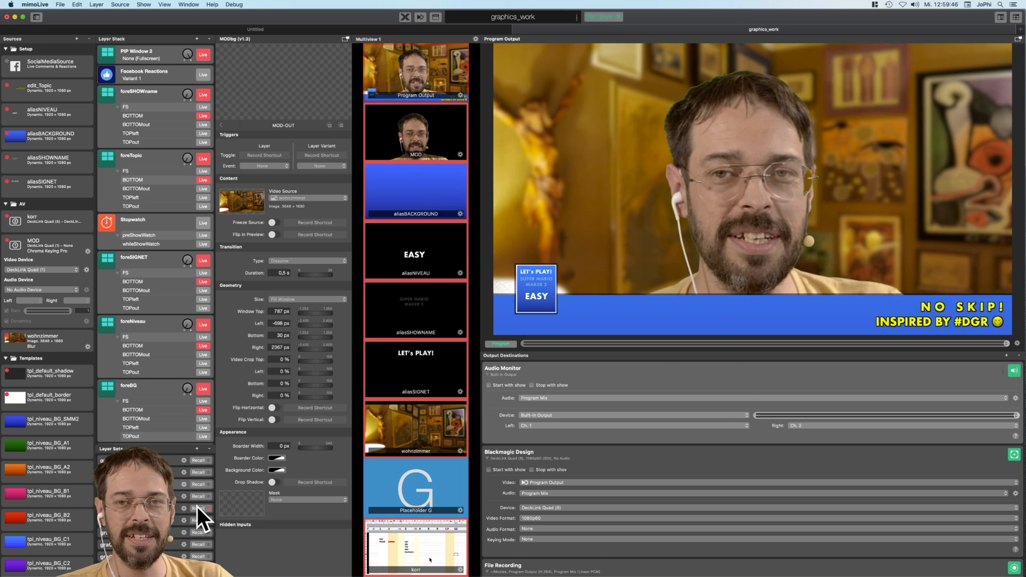
Hide all graphics with the graOFF layer set, and recall the split layer set for the top-left corner graphics
scroll(196, 506, "down", 3)
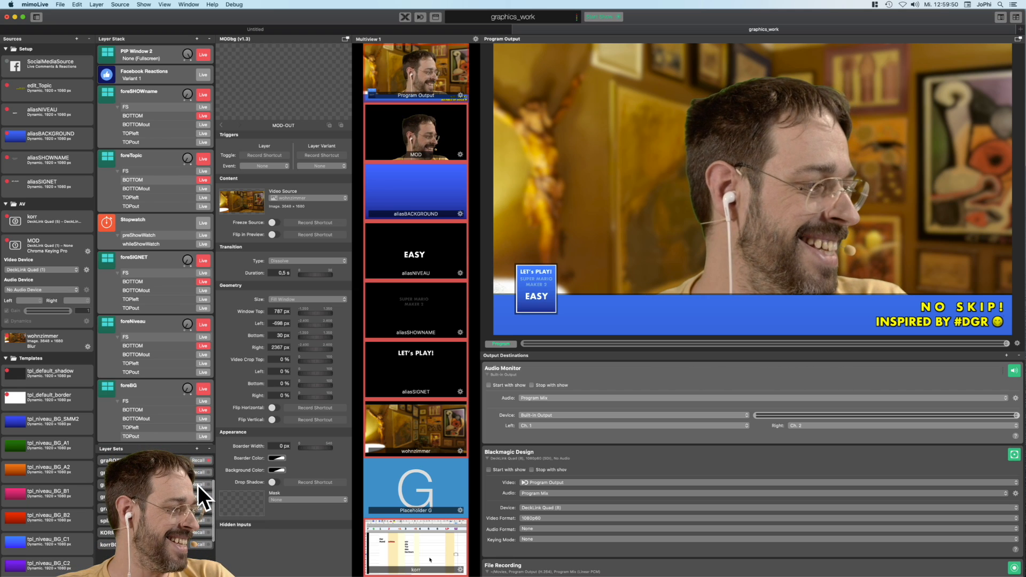
left_click(198, 493)
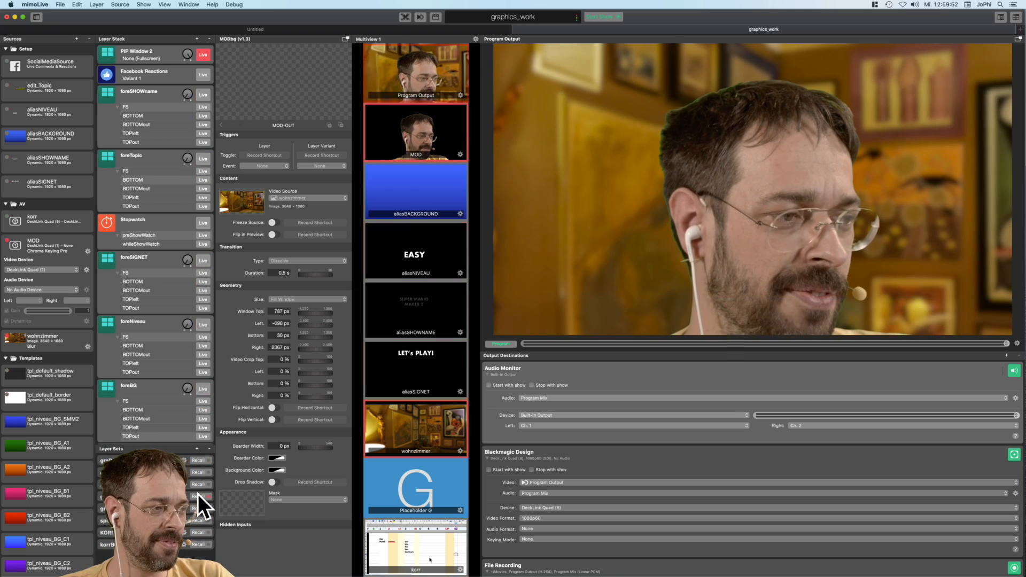
left_click(200, 521)
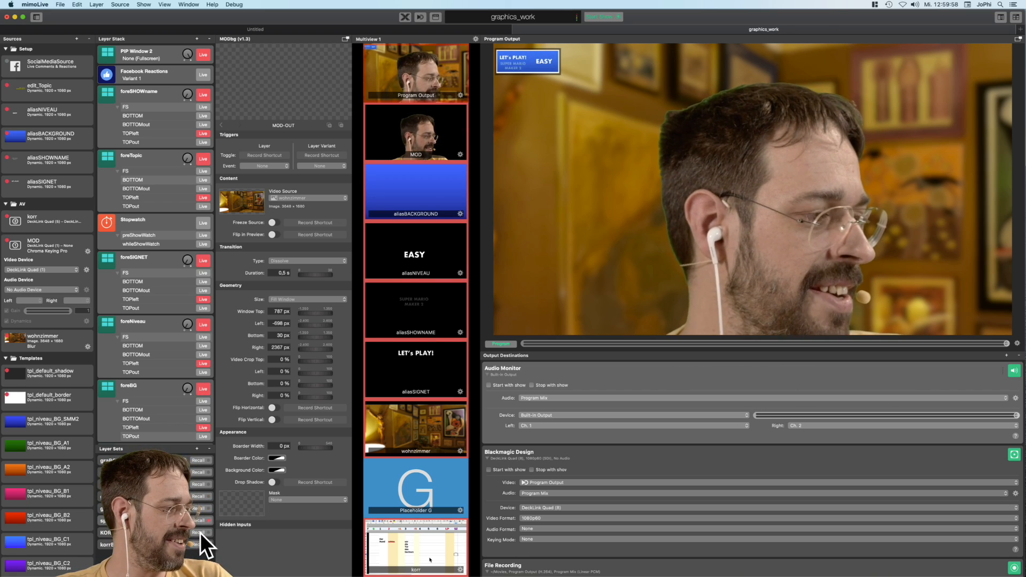
Alternate between the KORR layer set showing the grammar table and the split layer set with the moderator, ending on the moderator view
left_click(200, 533)
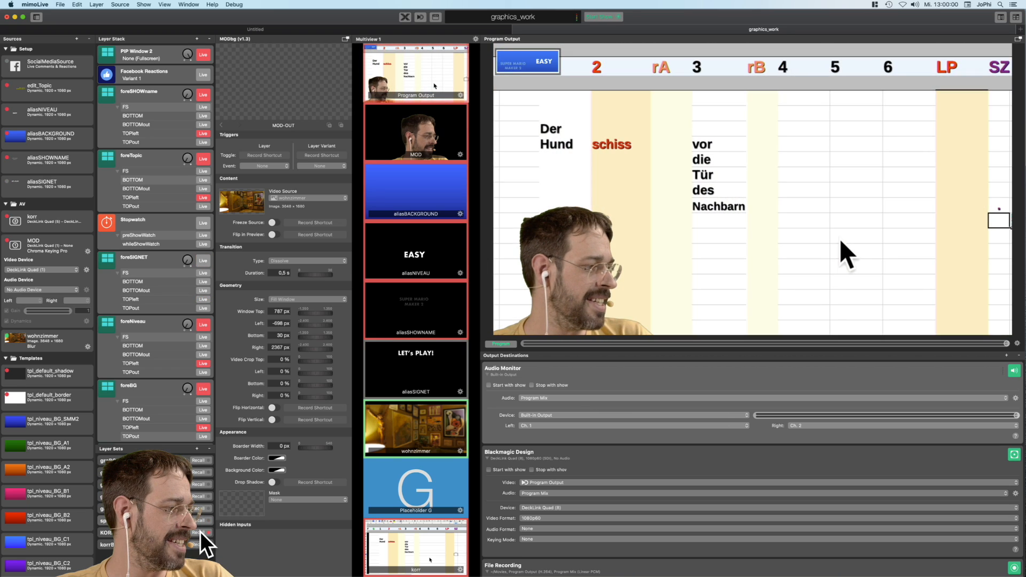
left_click(201, 521)
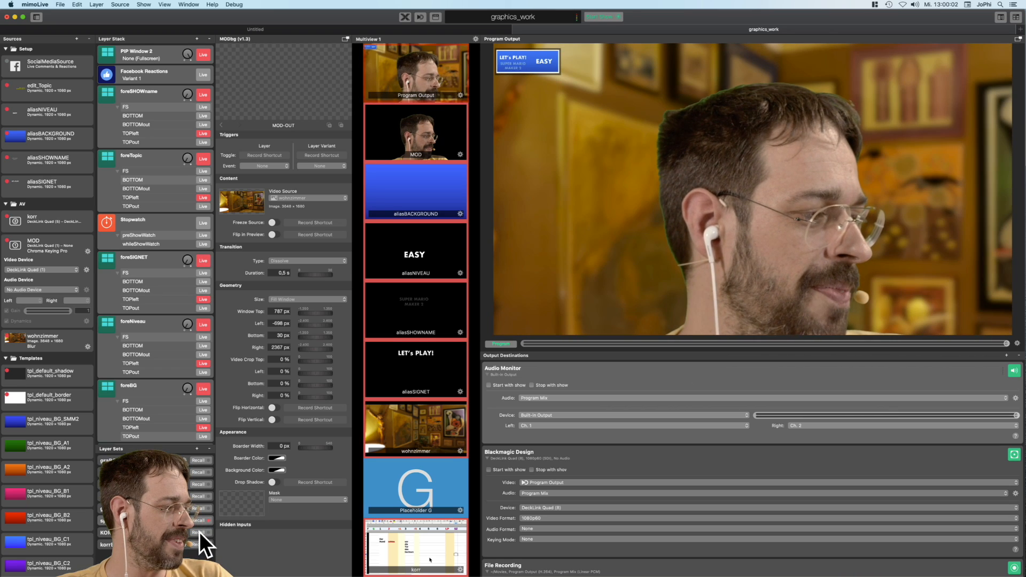
left_click(200, 531)
left_click(201, 520)
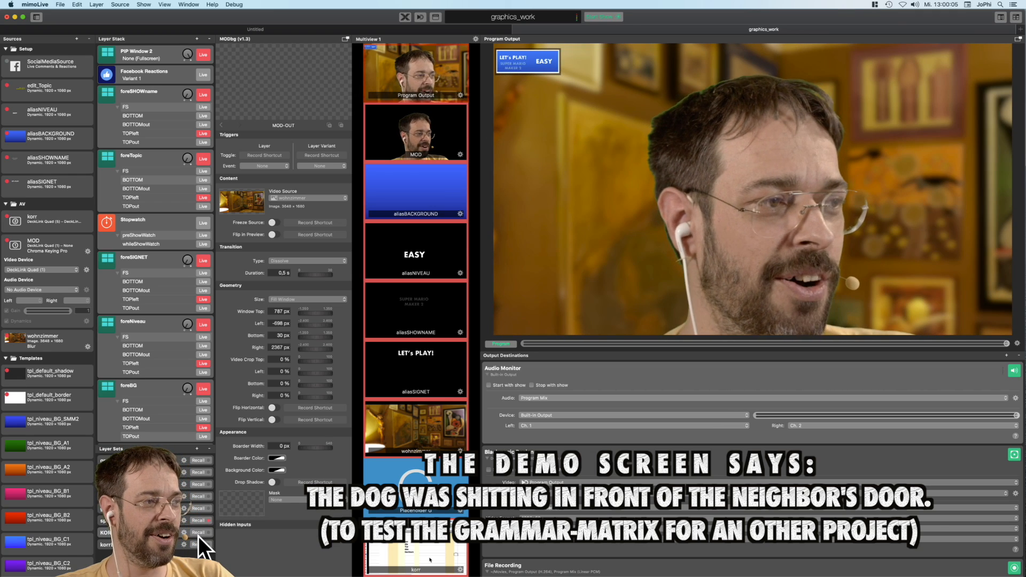
left_click(198, 532)
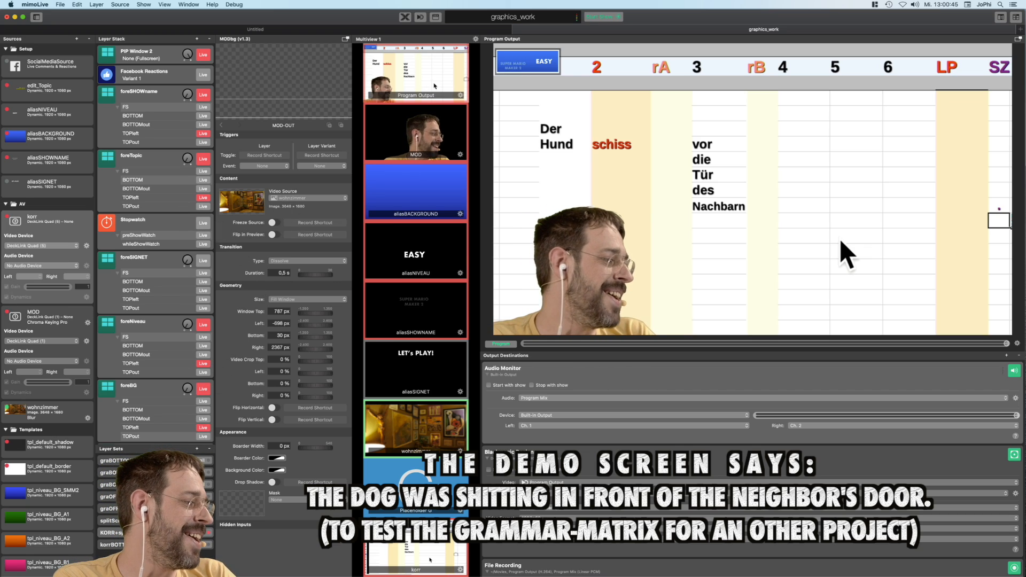
left_click(199, 532)
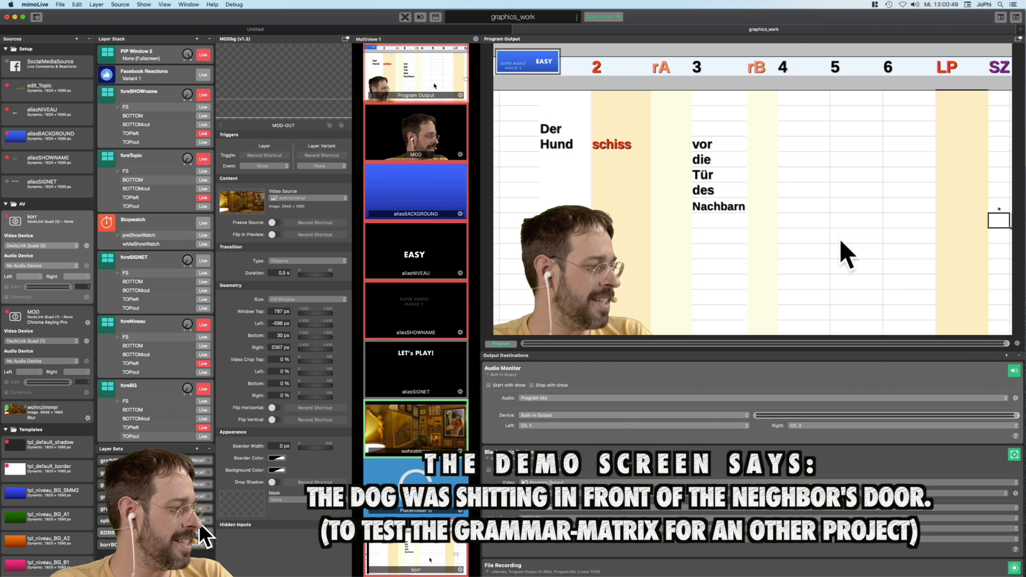
left_click(198, 520)
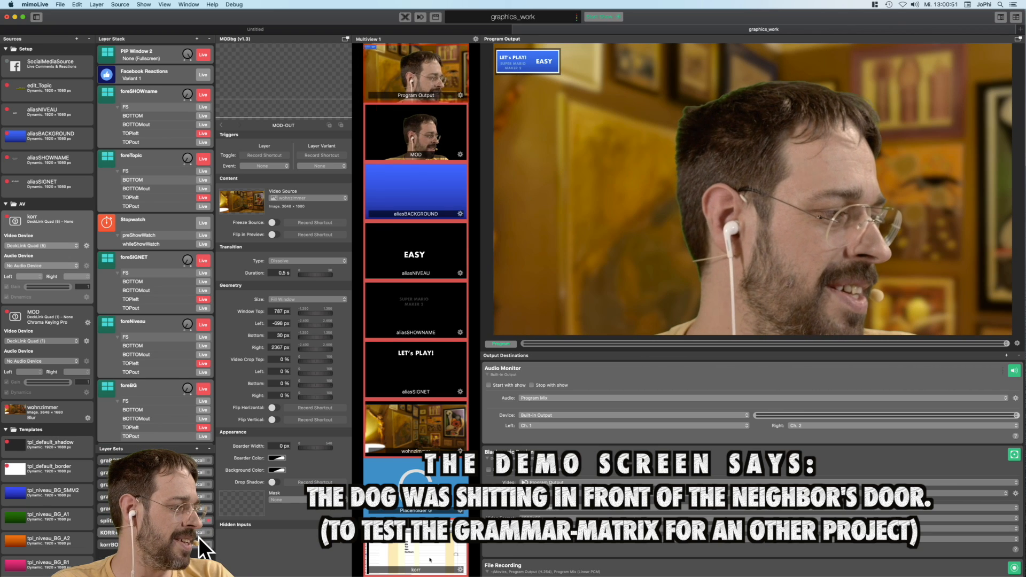
Alternate the grammar table between the KORR corner-graphics layout and the korr bottom-banner layout, ending on the bottom-banner version
left_click(199, 533)
left_click(199, 542)
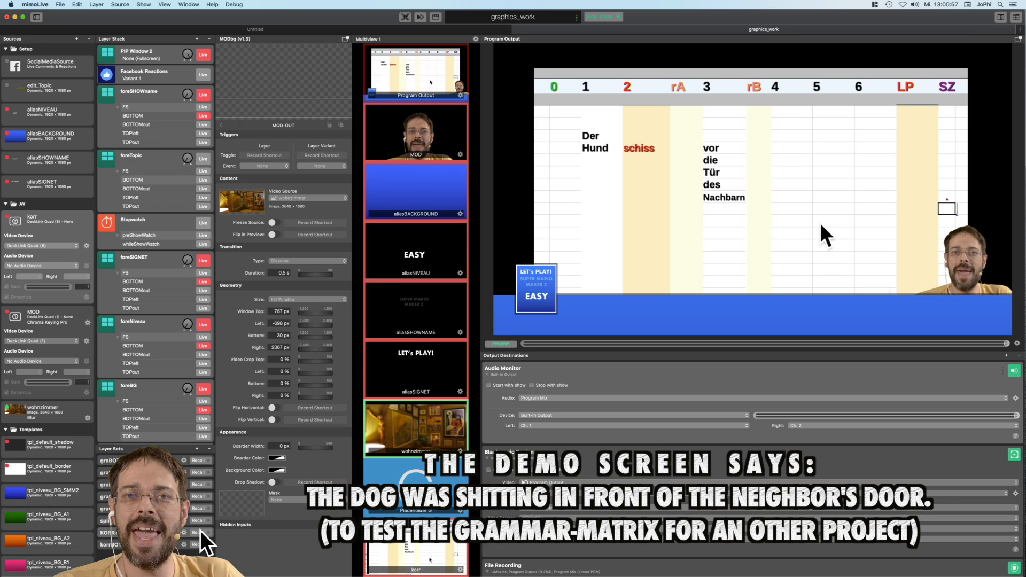
left_click(199, 533)
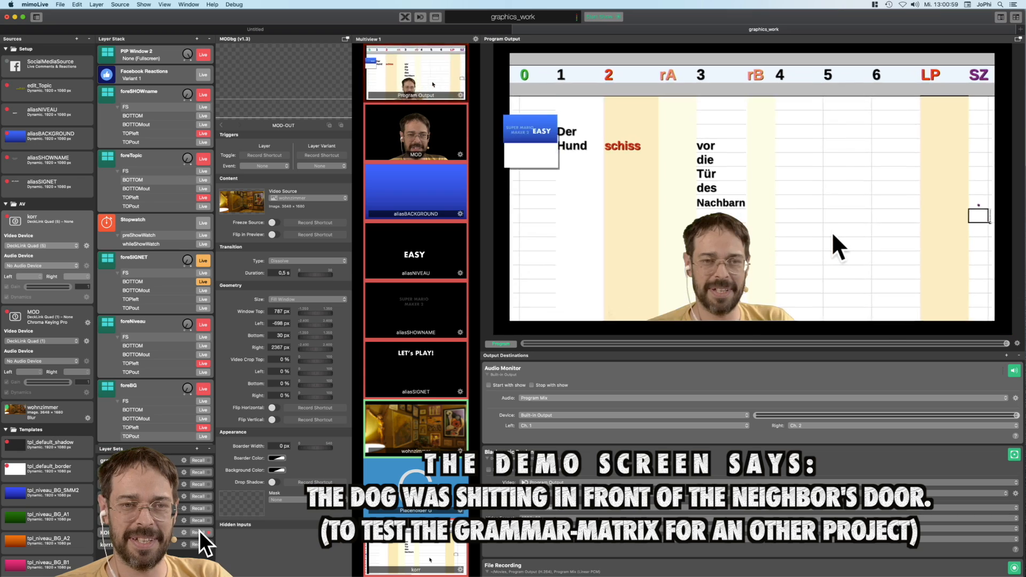
left_click(198, 544)
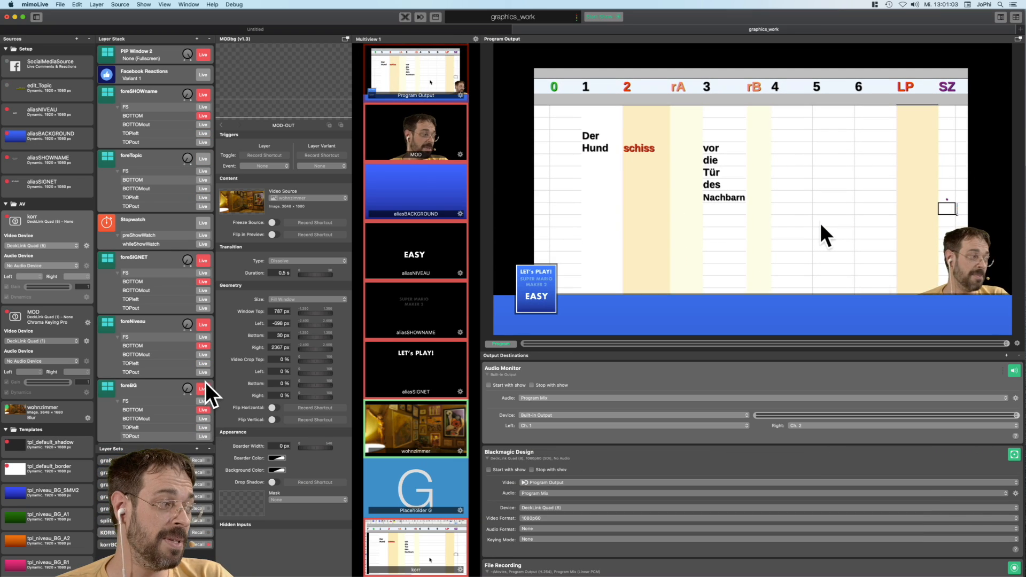
Return to the Untitled document and recall the SCREENrecordingJO layer set
scroll(196, 496, "up", 5)
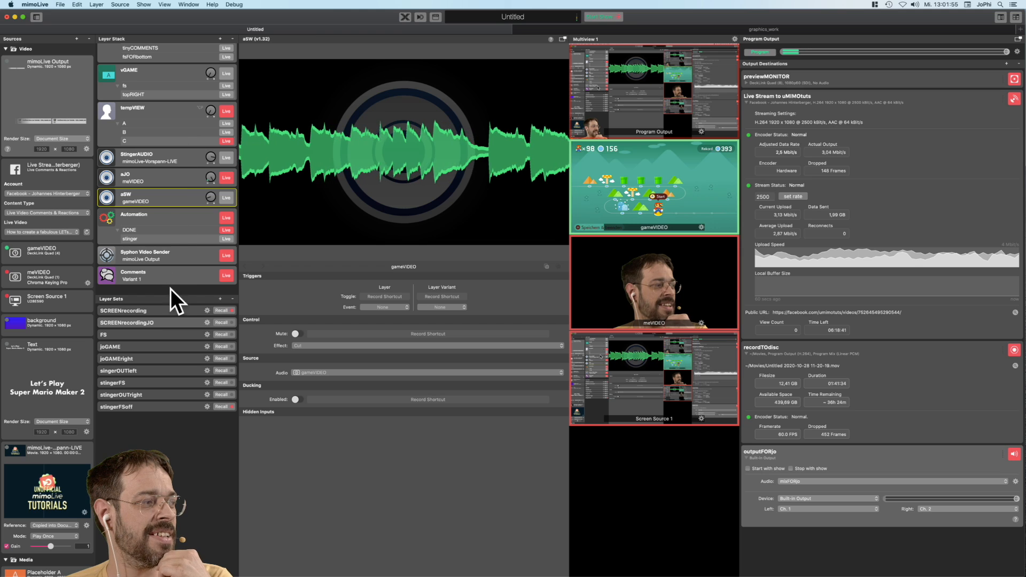
left_click(225, 323)
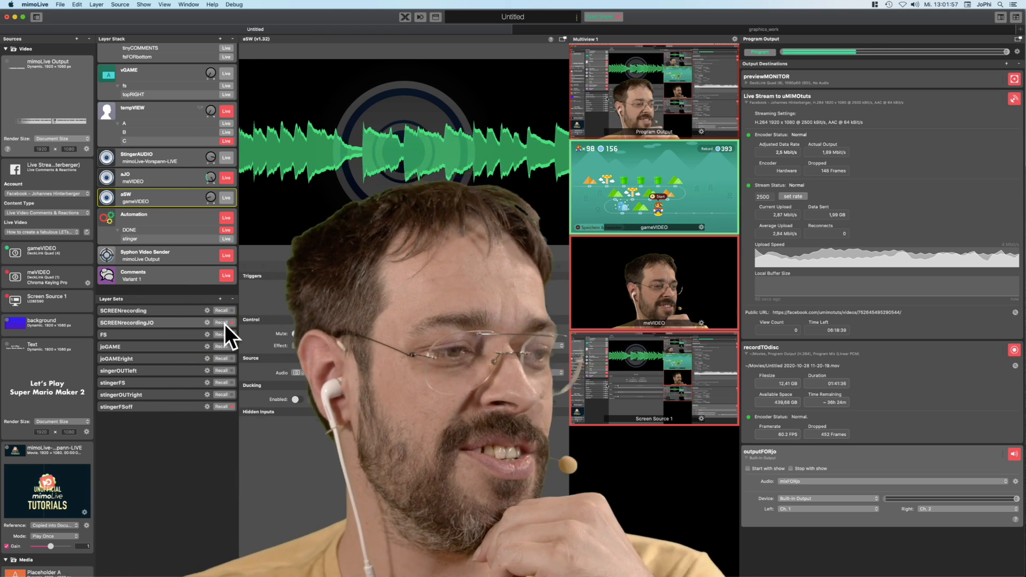